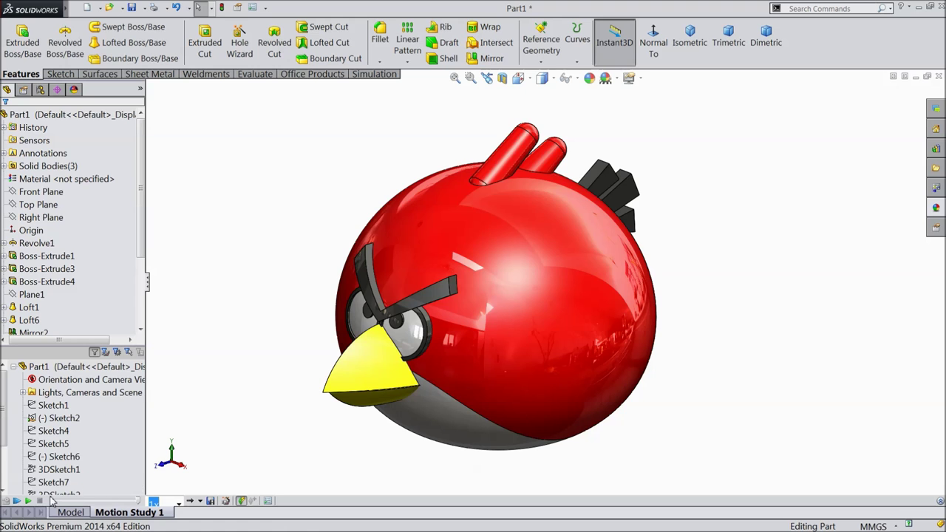
# Play the motion study of the finished bird model
pyautogui.click(27, 502)
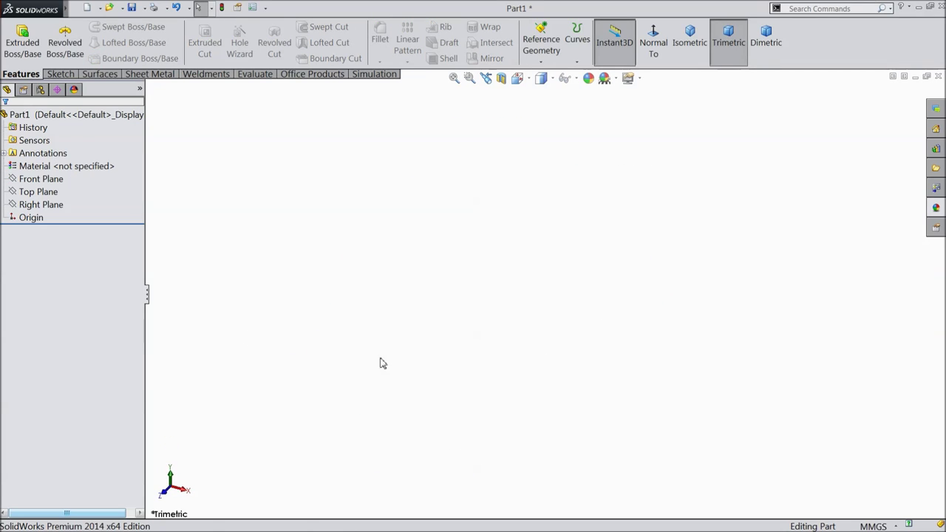
# Start a sketch on the Front Plane and draw a vertical line about 125 mm long passing through the origin
pyautogui.click(41, 179)
pyautogui.click(54, 164)
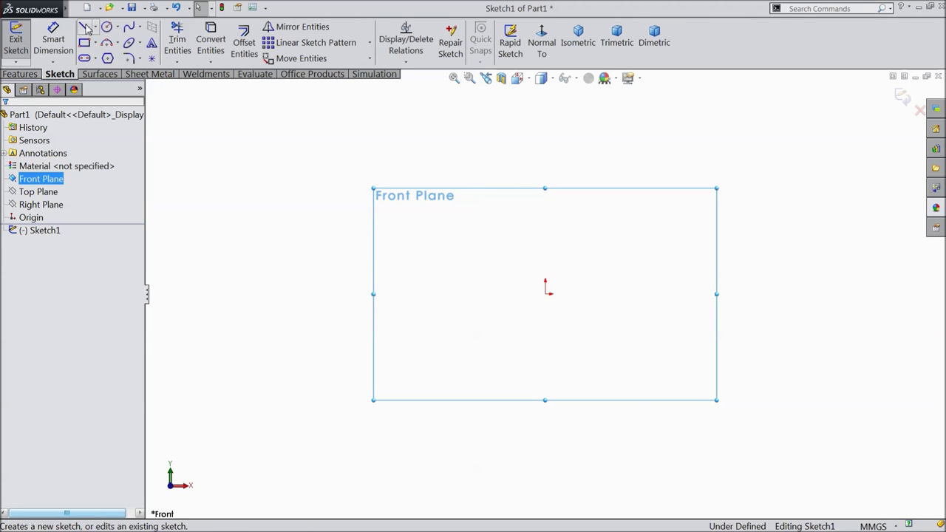
pyautogui.click(84, 26)
pyautogui.click(545, 179)
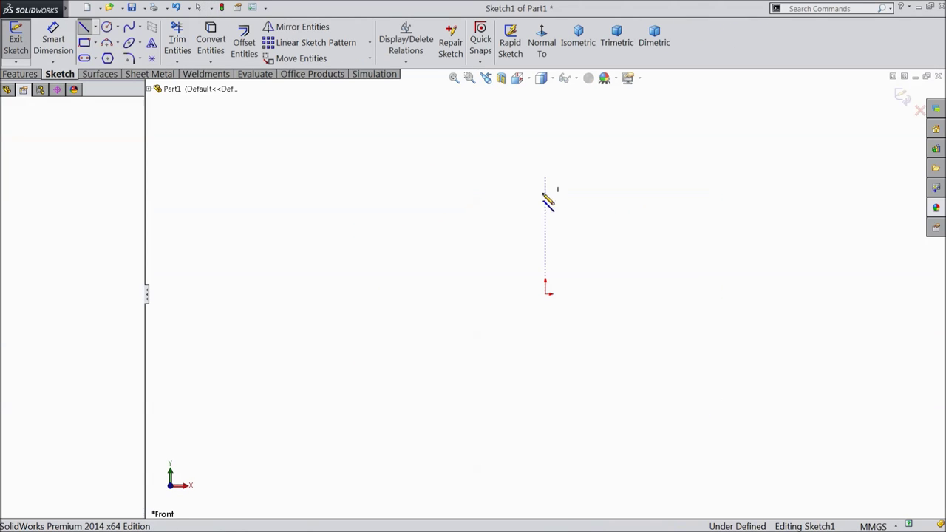
pyautogui.click(547, 417)
pyautogui.rightClick(558, 419)
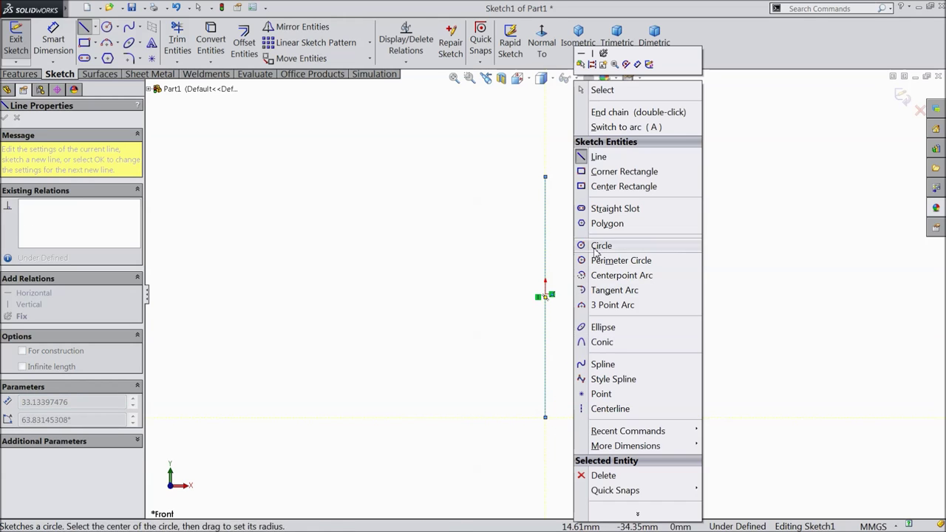
pyautogui.click(596, 89)
# Dimension the vertical line's length as 70 mm
pyautogui.click(54, 41)
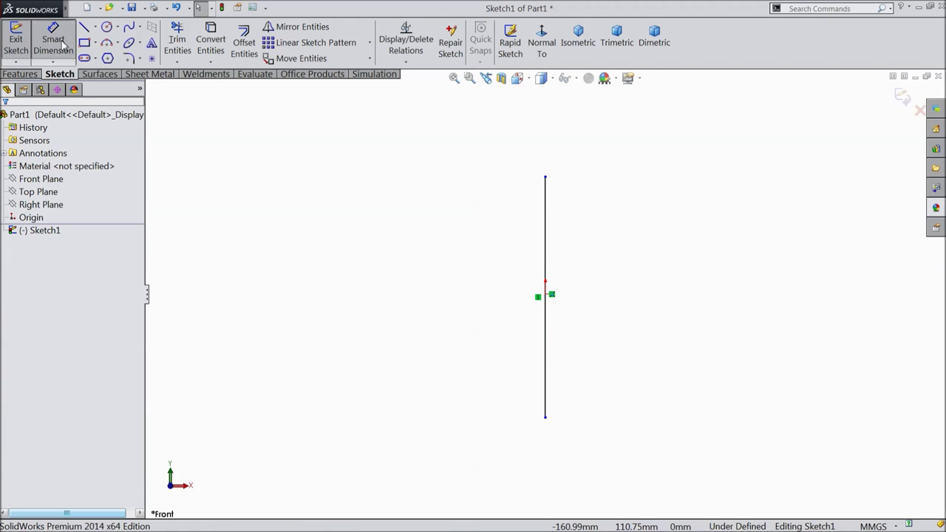
pyautogui.click(547, 338)
pyautogui.click(665, 327)
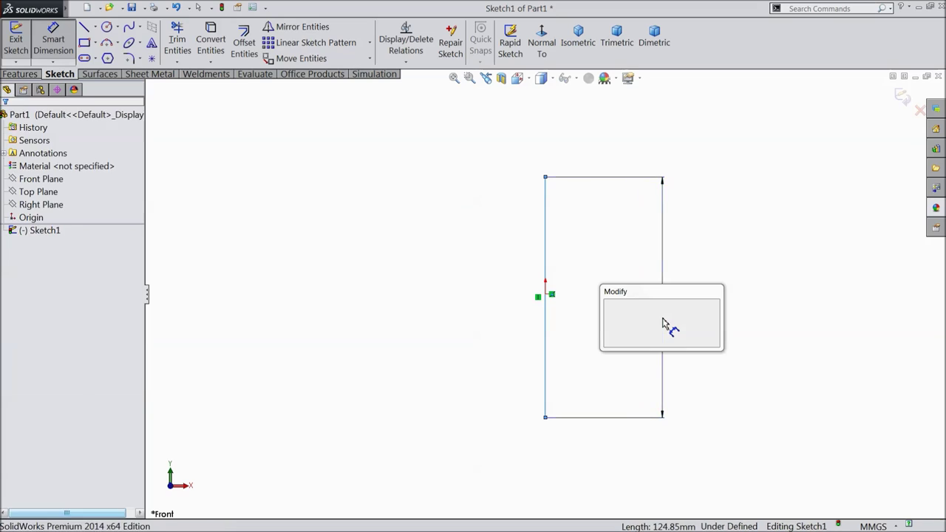
pyautogui.write('70')
pyautogui.click(610, 306)
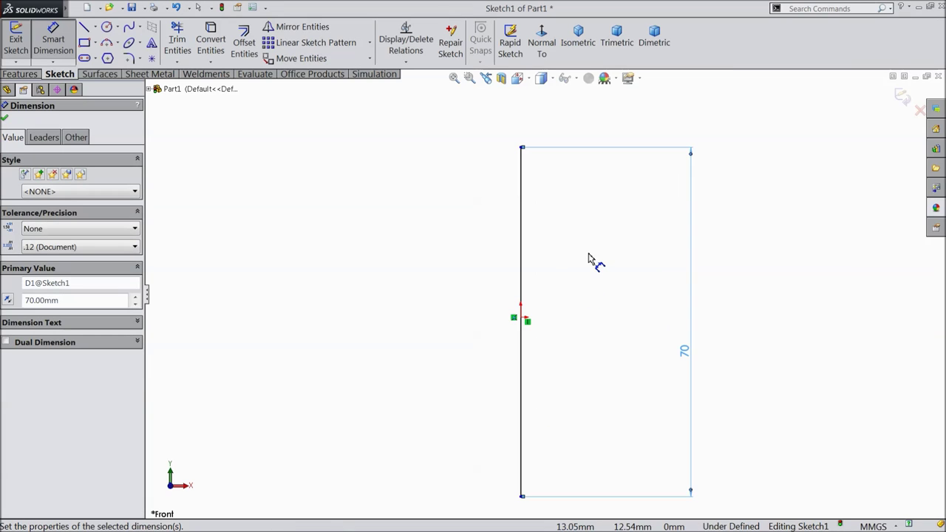
# Dimension the distance from the line's upper endpoint to the origin as 30 mm
pyautogui.click(523, 150)
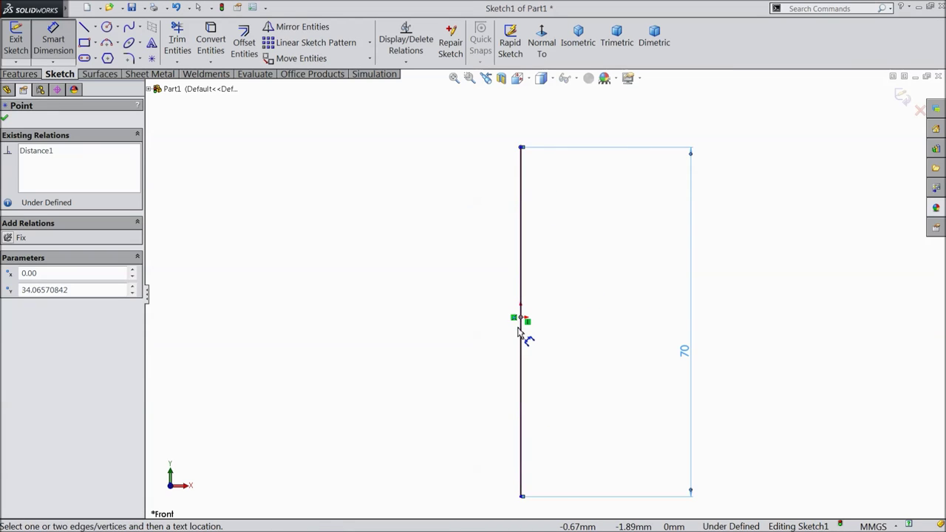
pyautogui.click(525, 321)
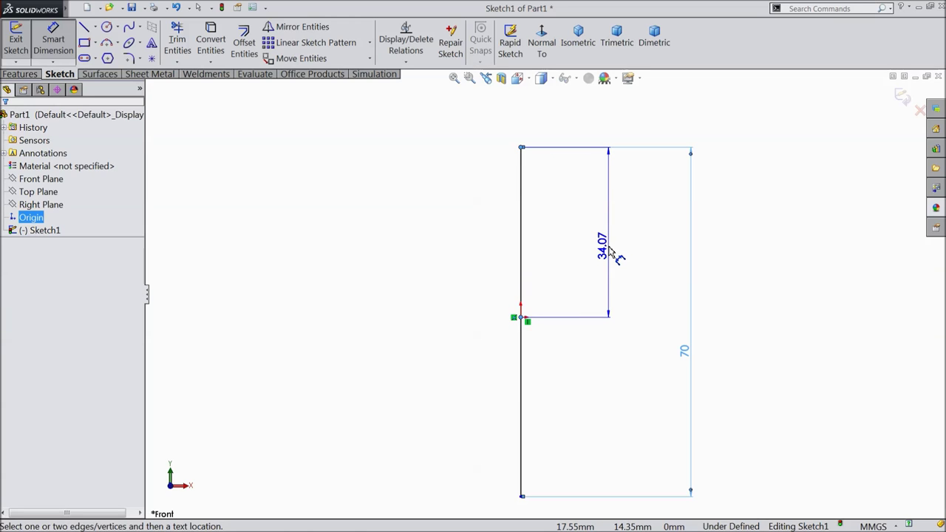
pyautogui.click(610, 251)
pyautogui.write('30')
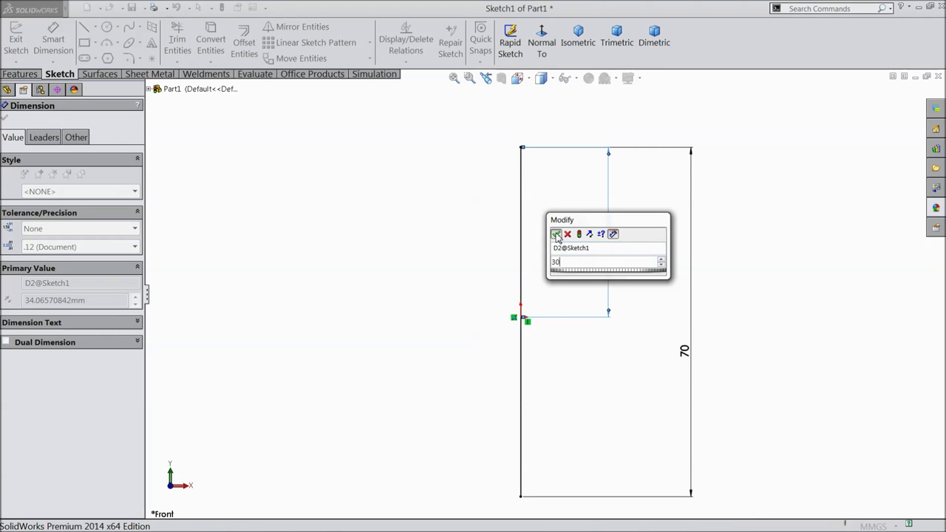
pyautogui.click(556, 234)
pyautogui.click(5, 120)
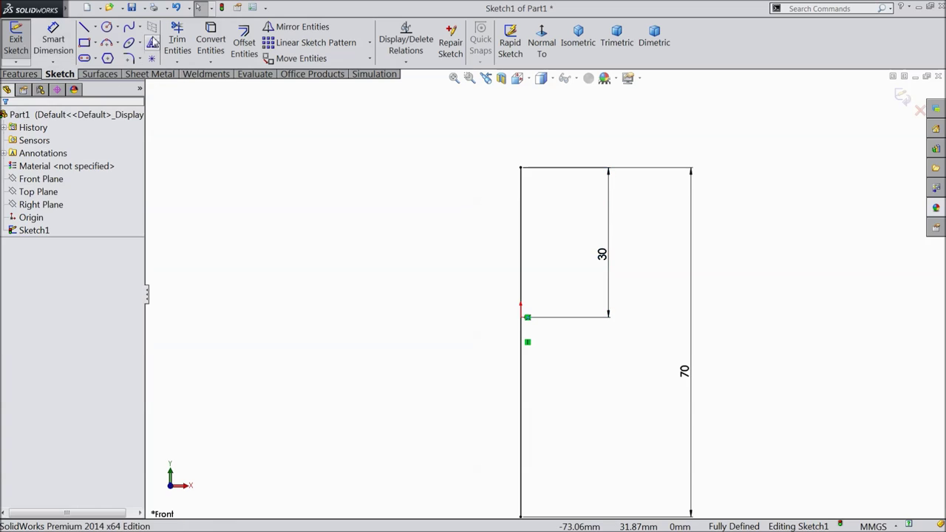
# Sketch a three-point spline joining the line's upper and lower endpoints, bulging about 31 mm to the left of the line
pyautogui.click(129, 29)
pyautogui.scroll(3, 481, 264)
pyautogui.scroll(-3, 575, 350)
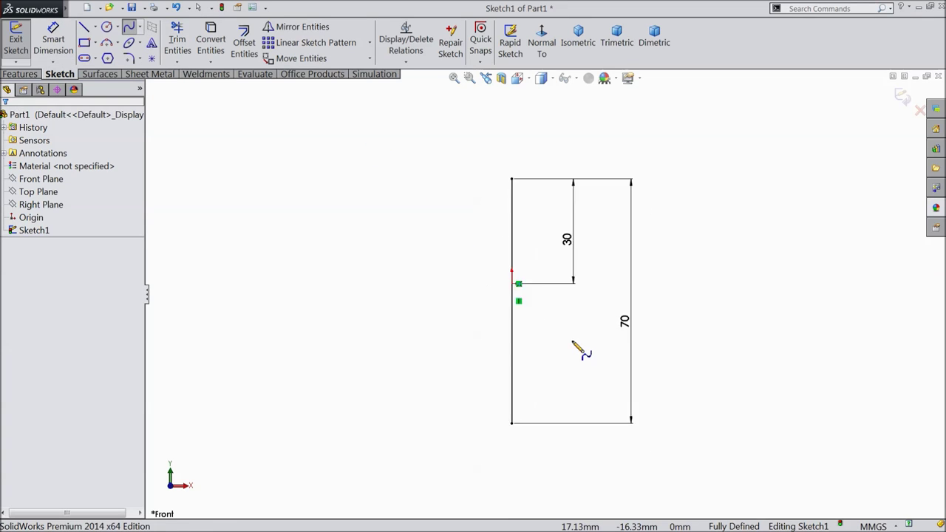
pyautogui.click(498, 143)
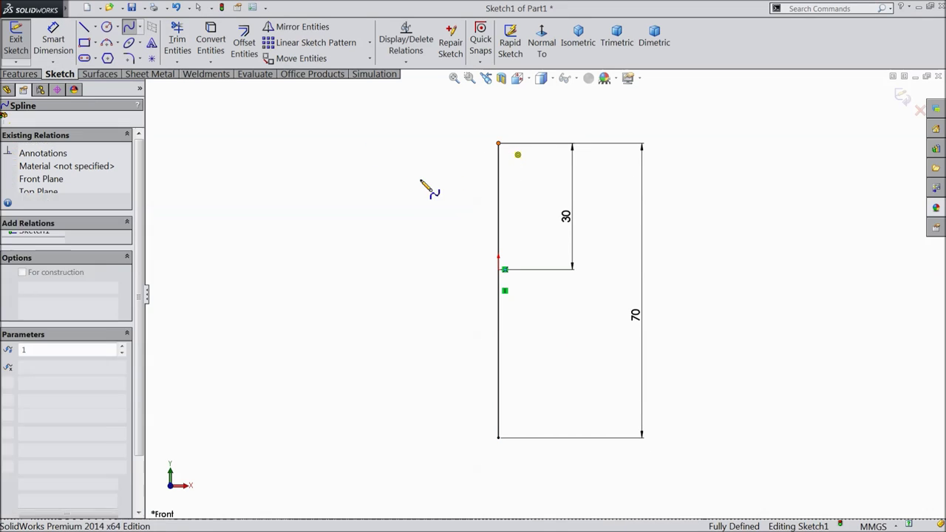
pyautogui.click(367, 263)
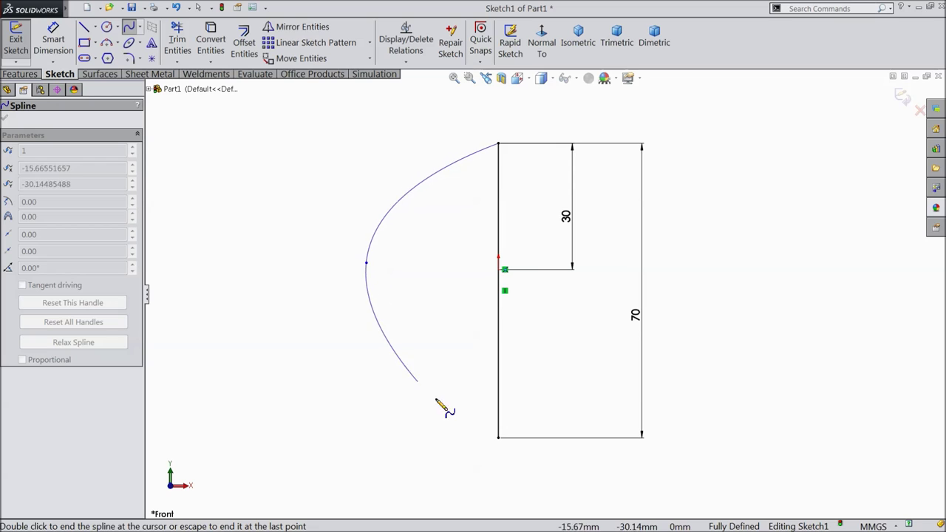
pyautogui.click(498, 439)
pyautogui.rightClick(353, 393)
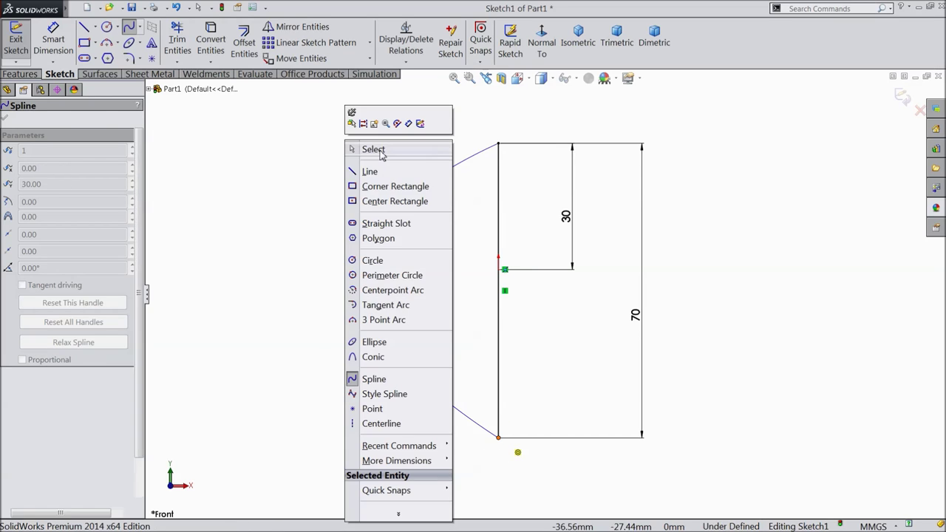
pyautogui.click(370, 150)
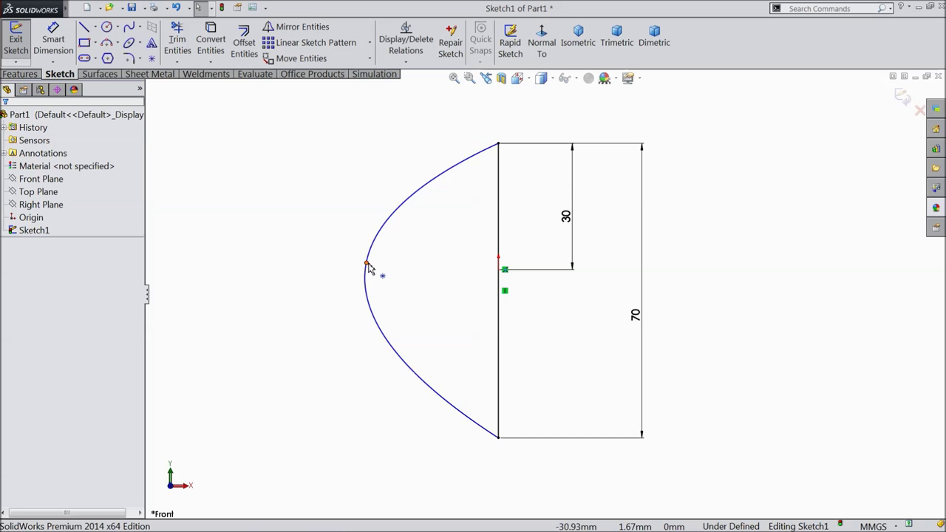
# Add horizontal relations to the spline's tangent handles at its upper and lower endpoints
pyautogui.click(409, 206)
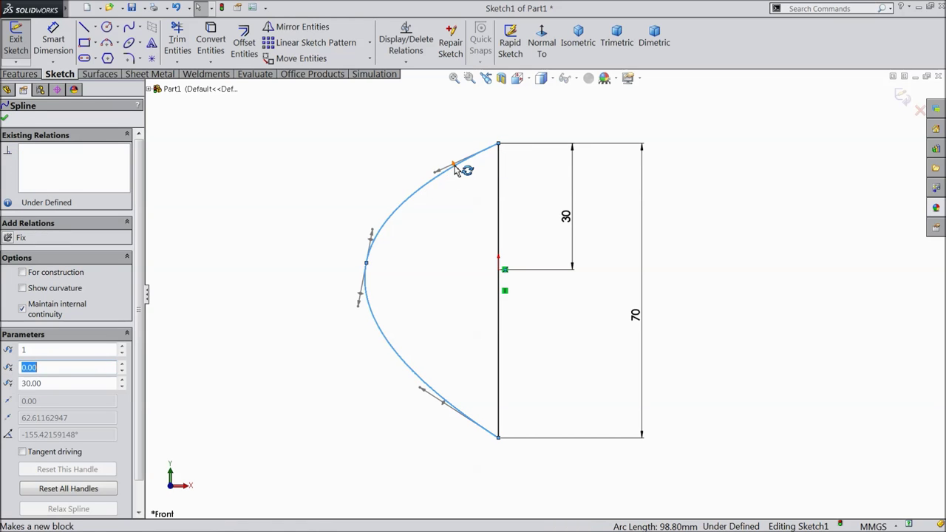
pyautogui.click(455, 167)
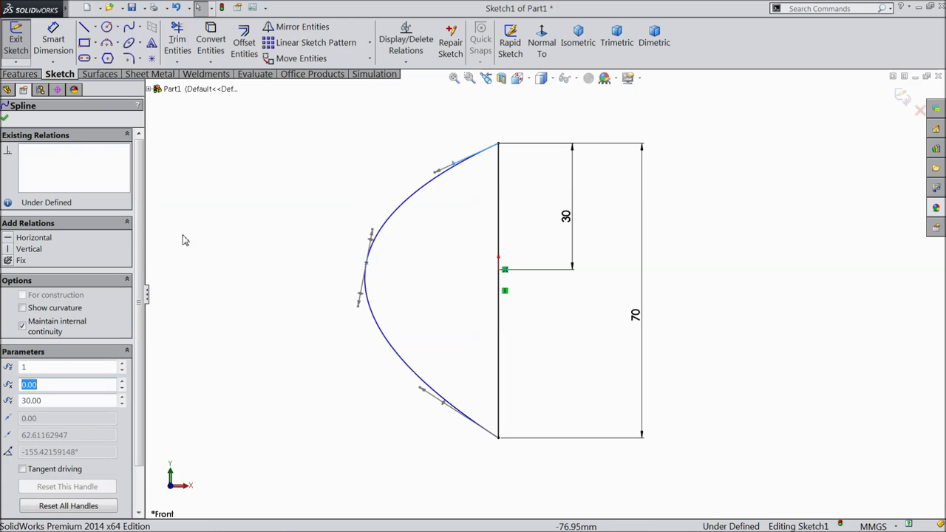
pyautogui.click(40, 240)
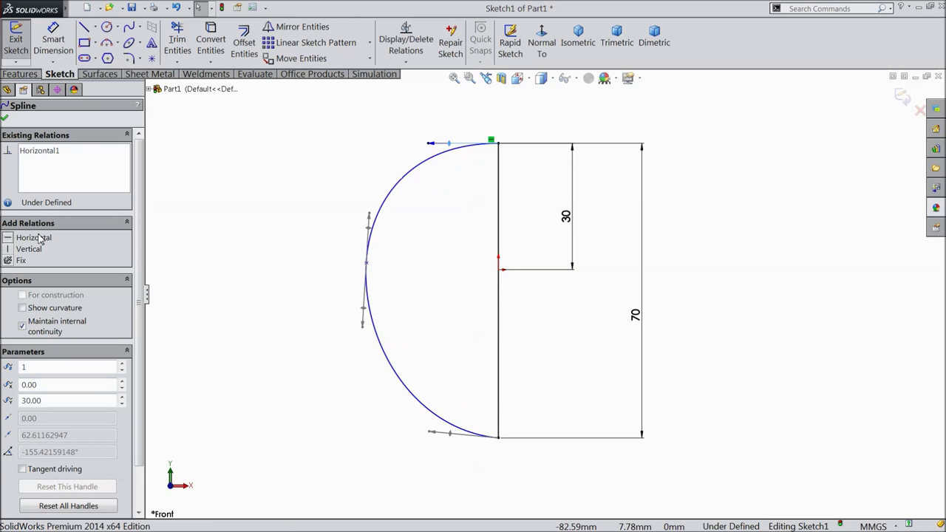
pyautogui.click(441, 441)
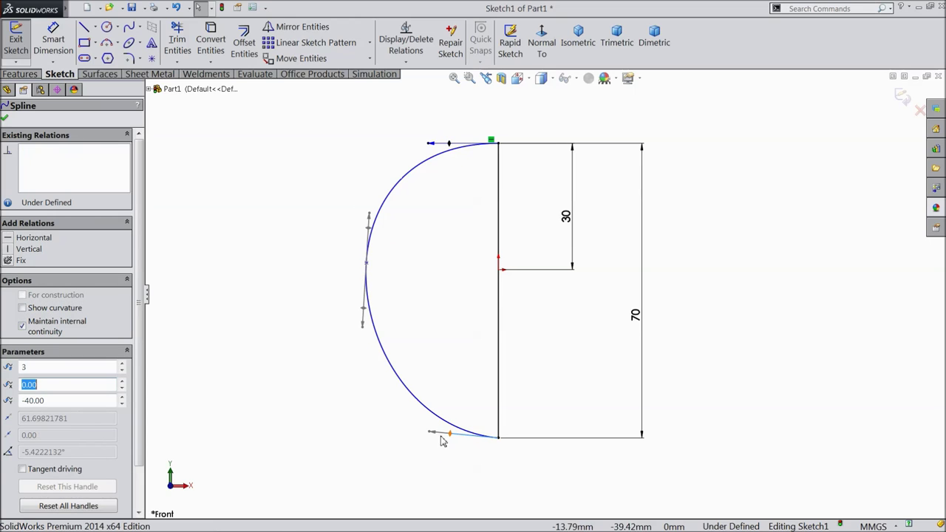
pyautogui.click(37, 240)
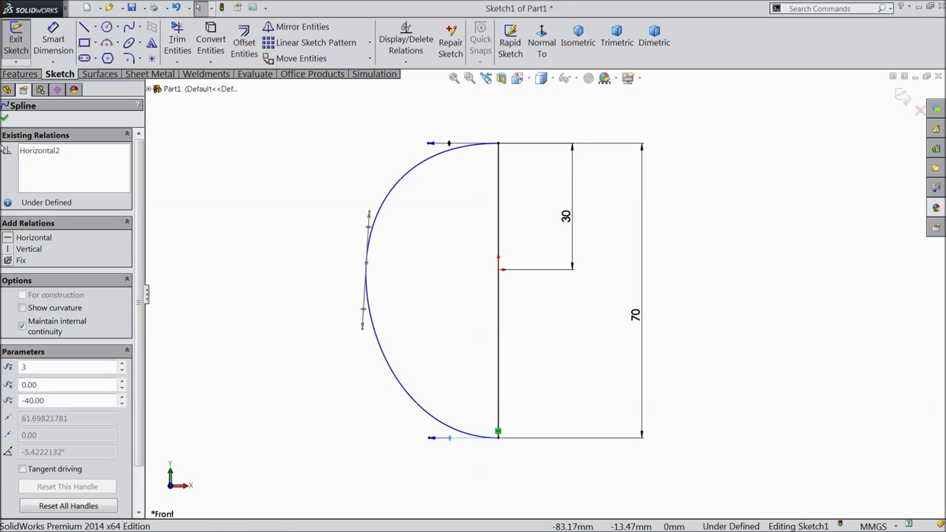
pyautogui.click(5, 119)
# Delete the middle point of the spline
pyautogui.click(367, 265)
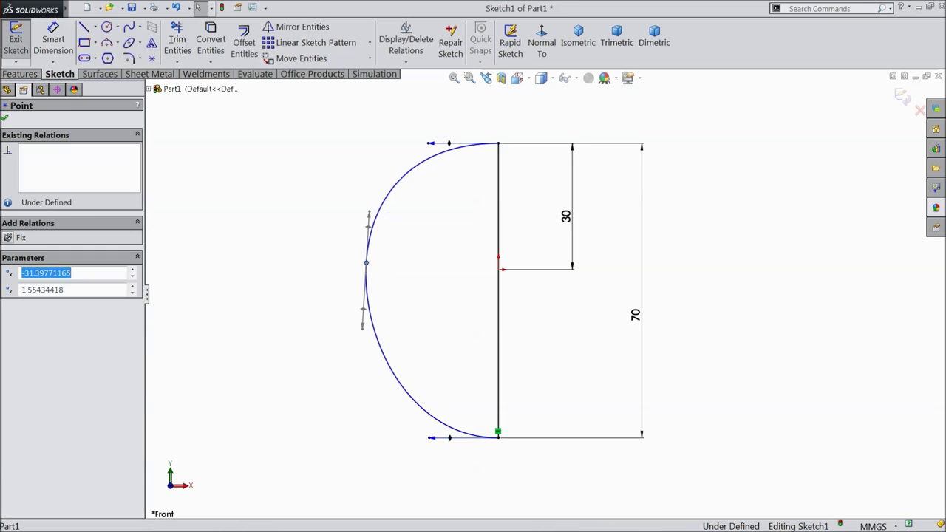
pyautogui.rightClick(368, 265)
pyautogui.click(397, 375)
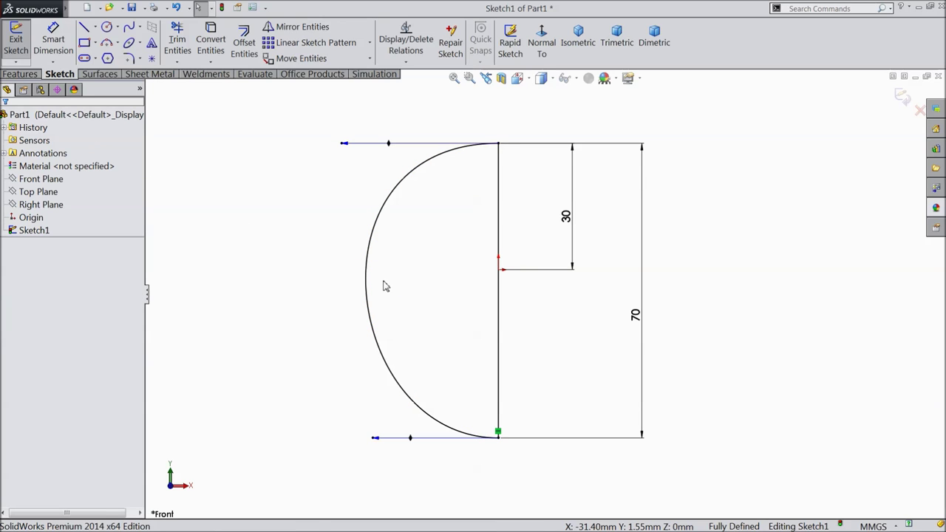
# Dimension the spline's upper tangent handle as 140.08 mm
pyautogui.click(53, 40)
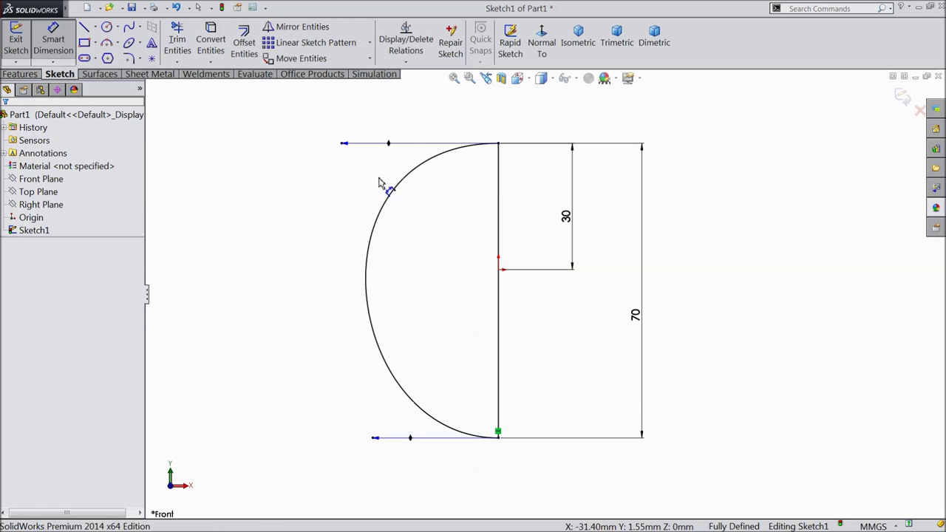
pyautogui.click(390, 146)
pyautogui.click(387, 122)
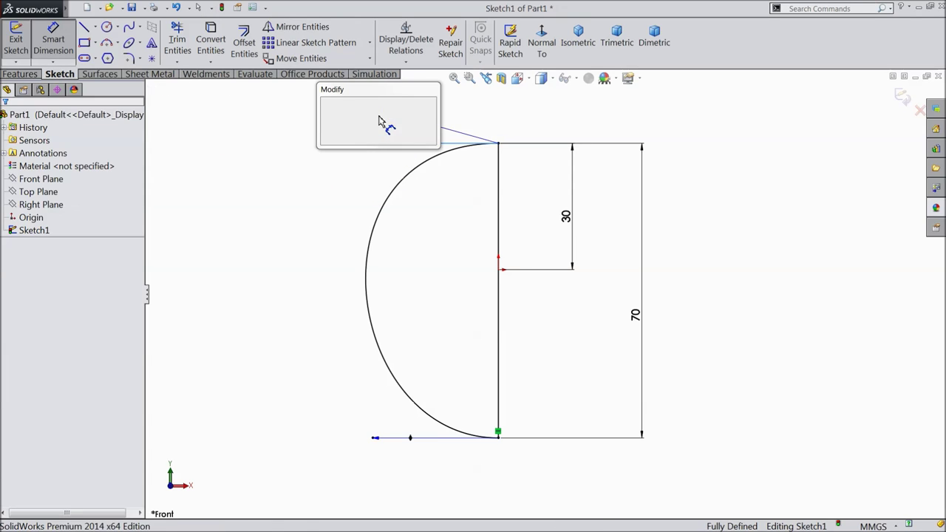
pyautogui.write('140')
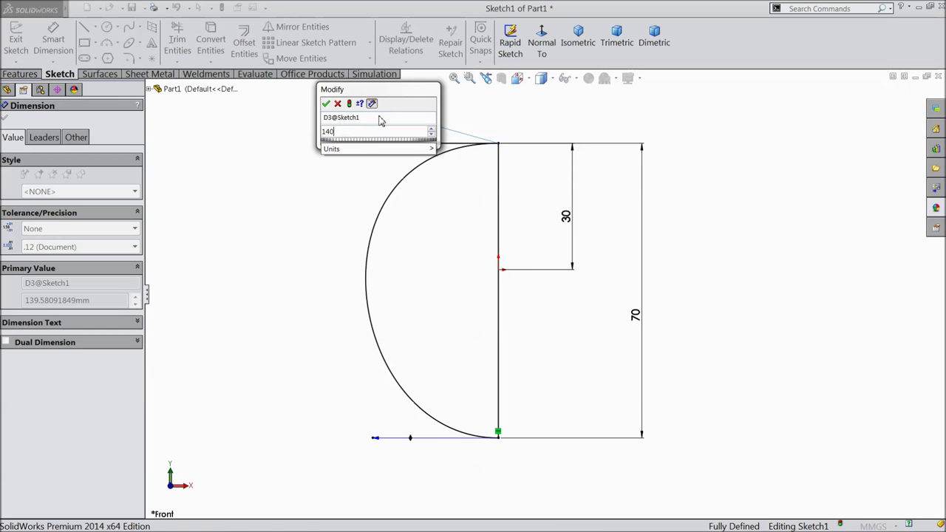
pyautogui.write('.08')
pyautogui.click(327, 104)
# Dimension the spline's lower tangent handle as 179.92 mm
pyautogui.click(405, 449)
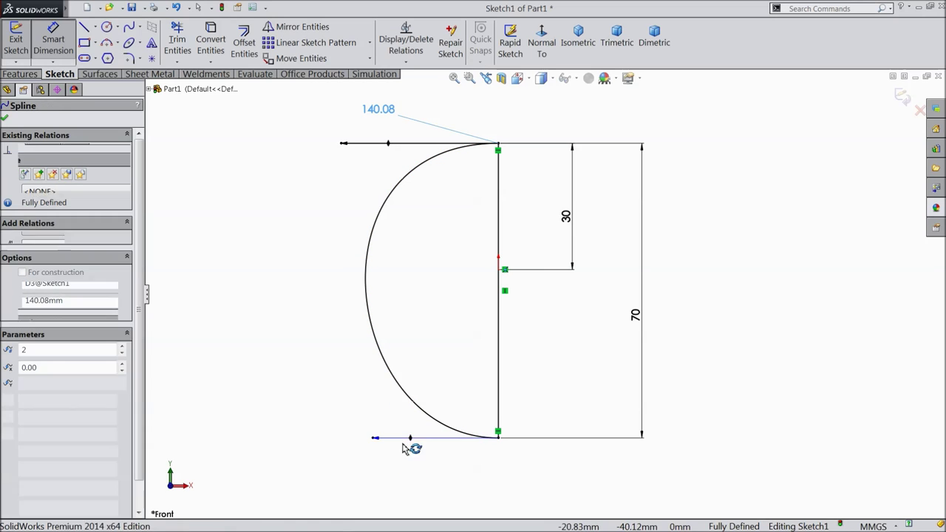
pyautogui.click(353, 468)
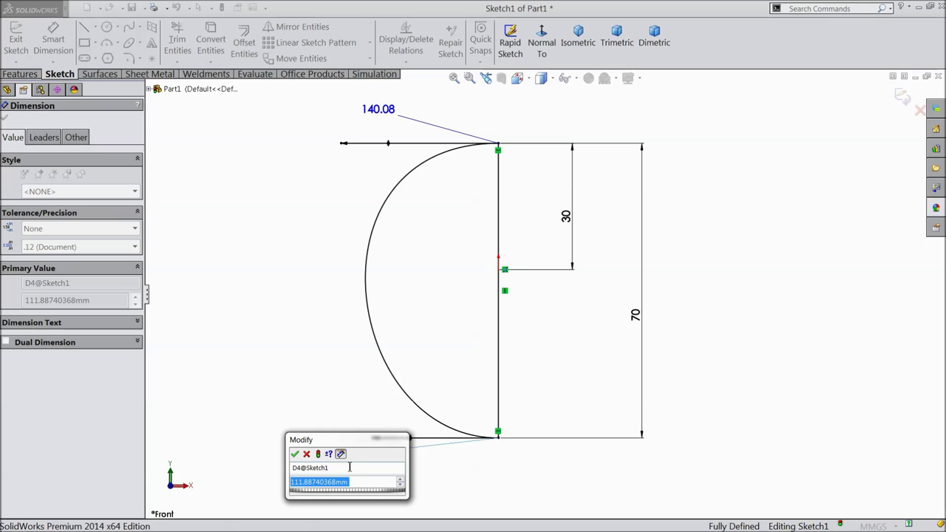
pyautogui.write('17')
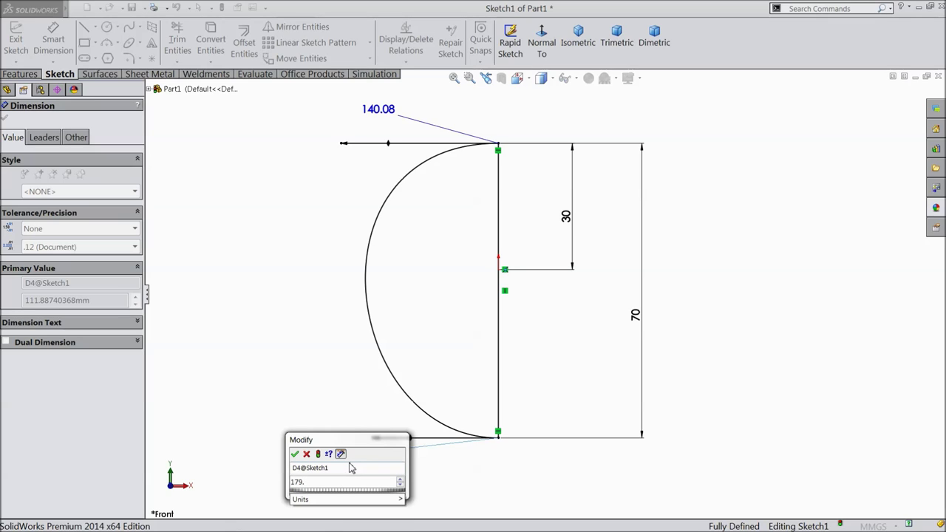
pyautogui.write('9.92')
pyautogui.click(296, 454)
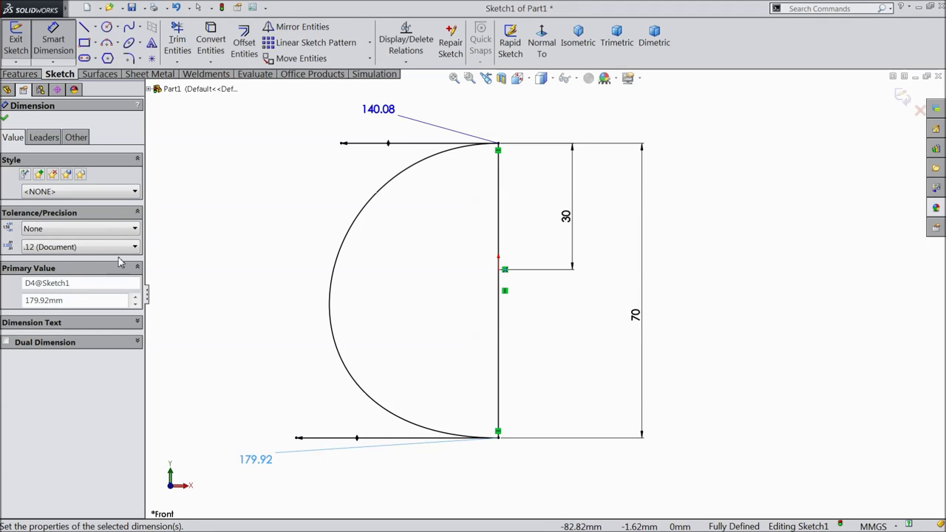
pyautogui.click(5, 120)
# Revolve the closed profile 360 degrees about the 70 mm vertical line to form the solid body
pyautogui.click(20, 74)
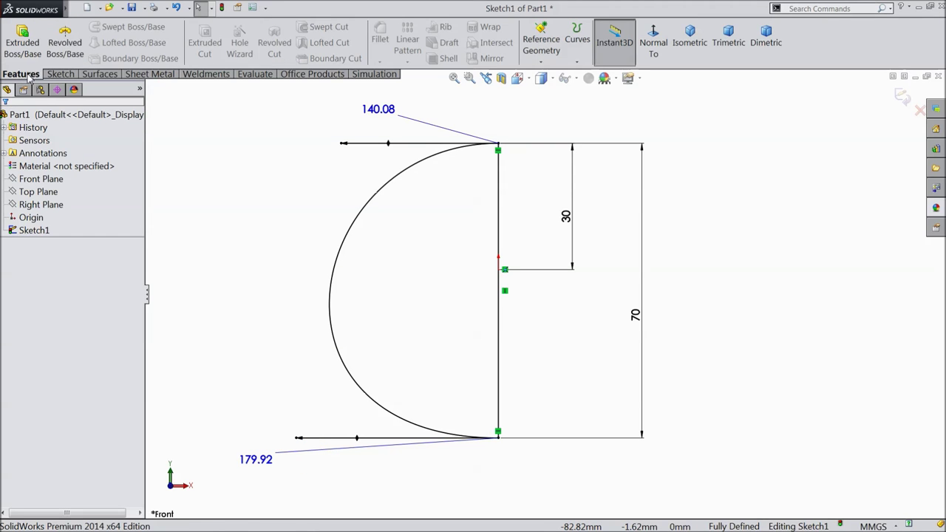
pyautogui.click(65, 42)
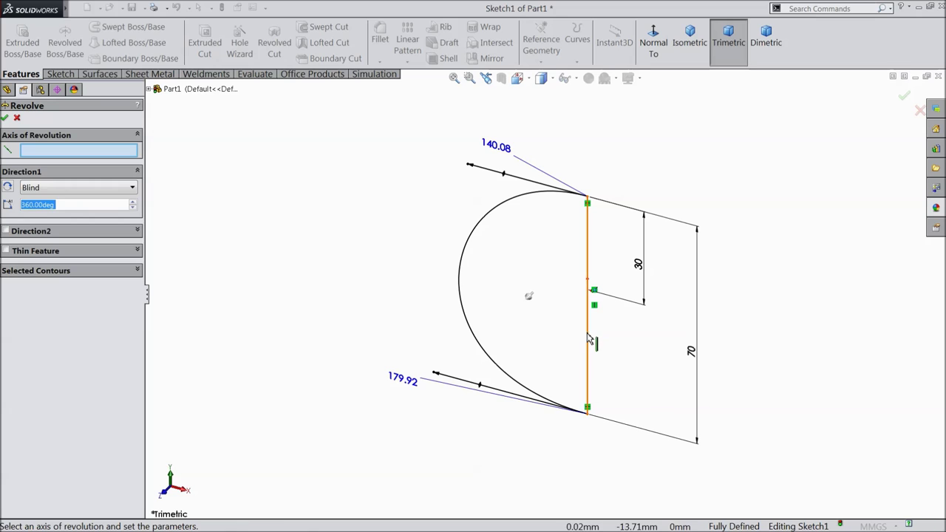
pyautogui.click(588, 340)
pyautogui.click(6, 120)
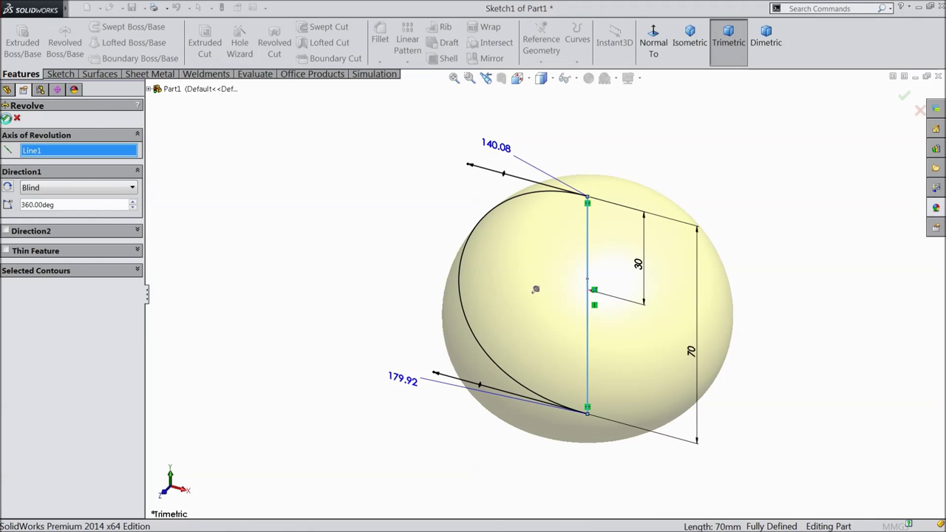
pyautogui.moveTo(332, 314); pyautogui.dragTo(321, 288, button='middle')
pyautogui.click(24, 182)
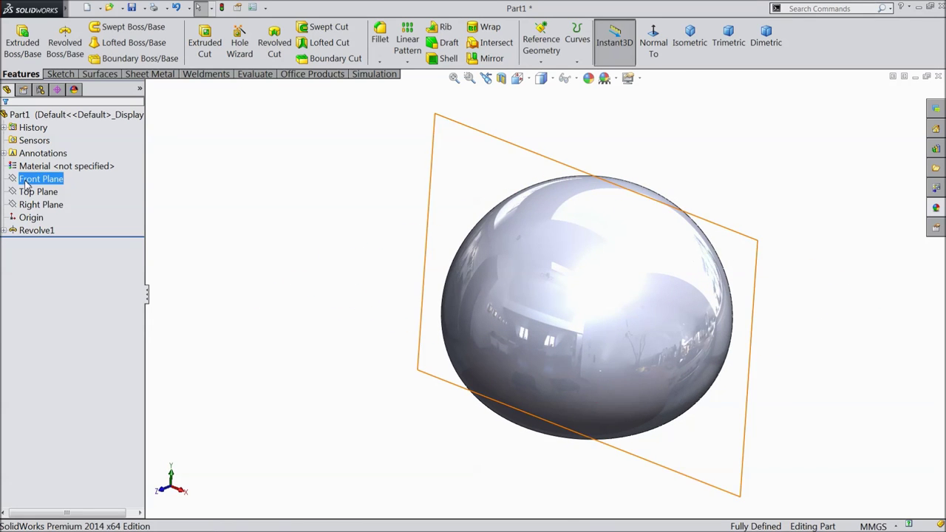
pyautogui.press('Escape')
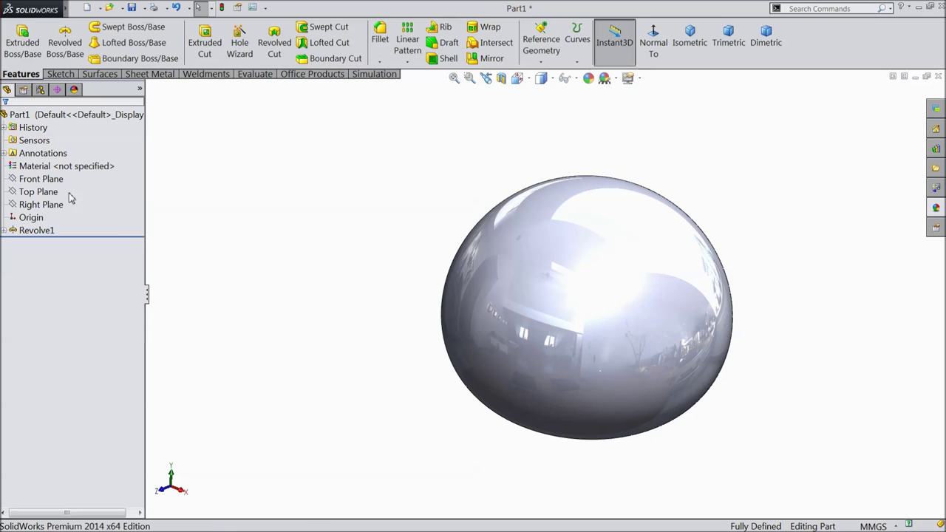
# Start a new sketch on the Front Plane and view it face-on
pyautogui.click(41, 179)
pyautogui.click(27, 168)
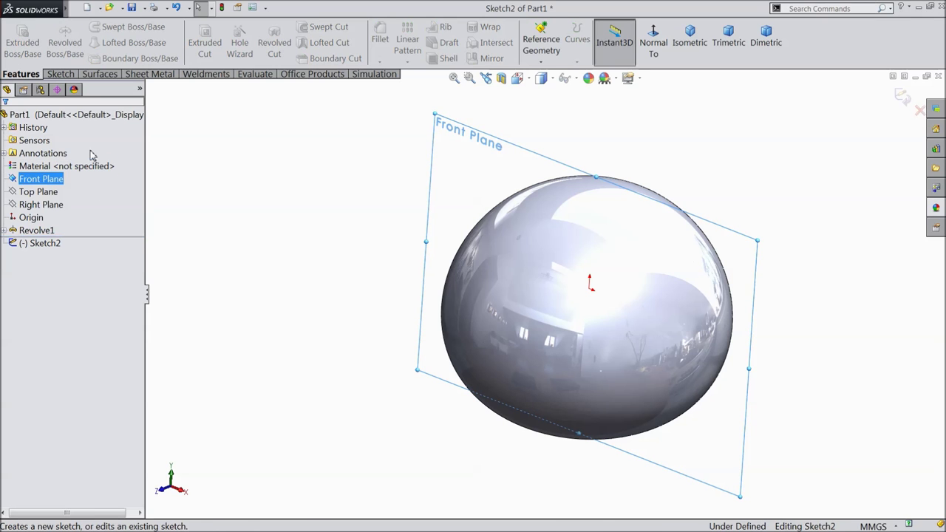
pyautogui.click(653, 38)
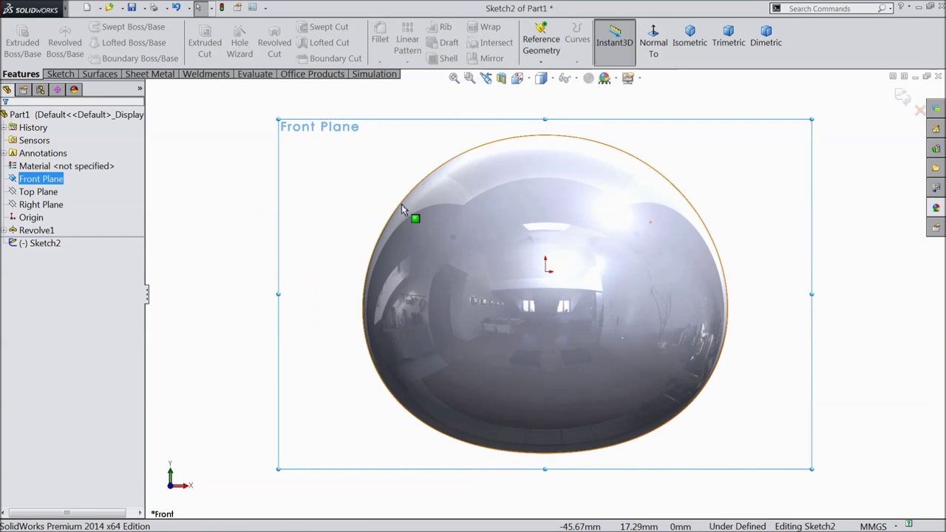
# Sketch a vertical centerline through the origin, spanning nearly the full height of the round body
pyautogui.click(60, 74)
pyautogui.click(97, 28)
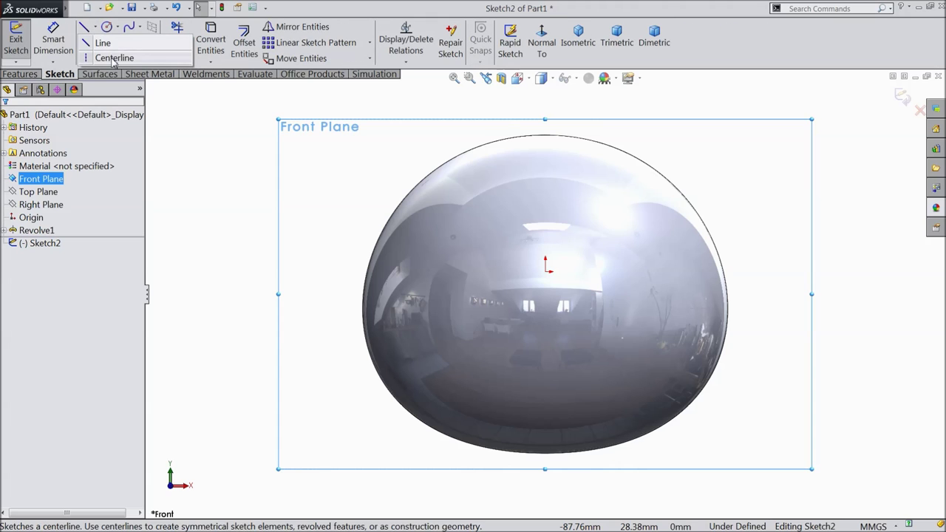
pyautogui.click(110, 56)
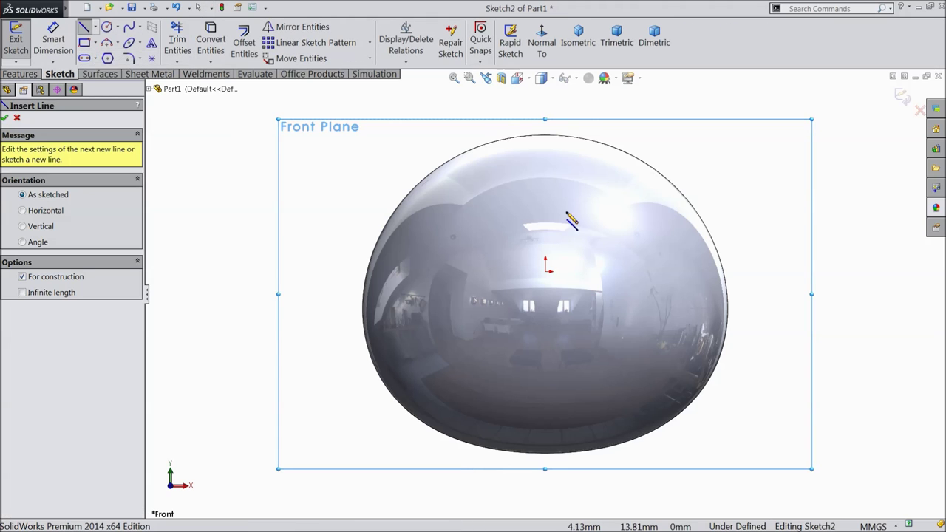
pyautogui.click(544, 135)
pyautogui.click(547, 272)
pyautogui.click(545, 451)
pyautogui.rightClick(584, 386)
pyautogui.click(624, 97)
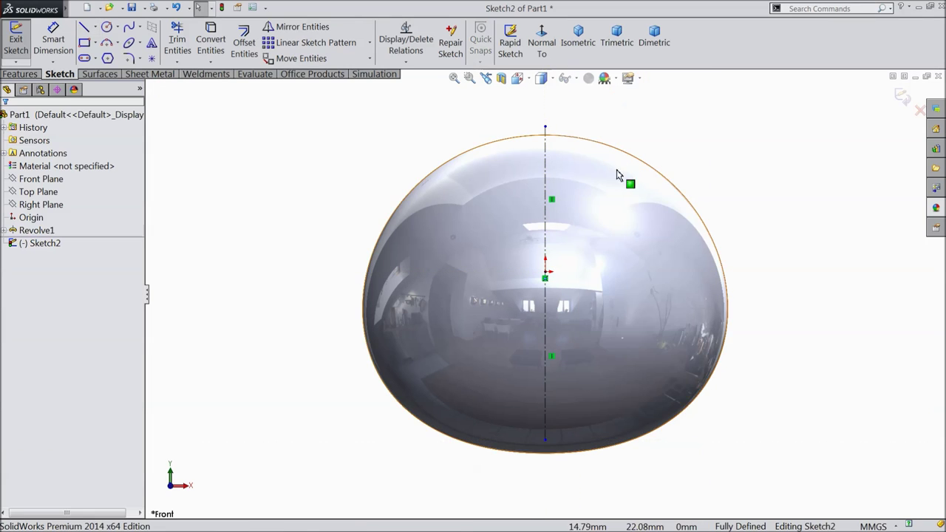
# Sketch a roughly horizontal centerline about 62 mm long across the body, a little below the origin
pyautogui.click(95, 28)
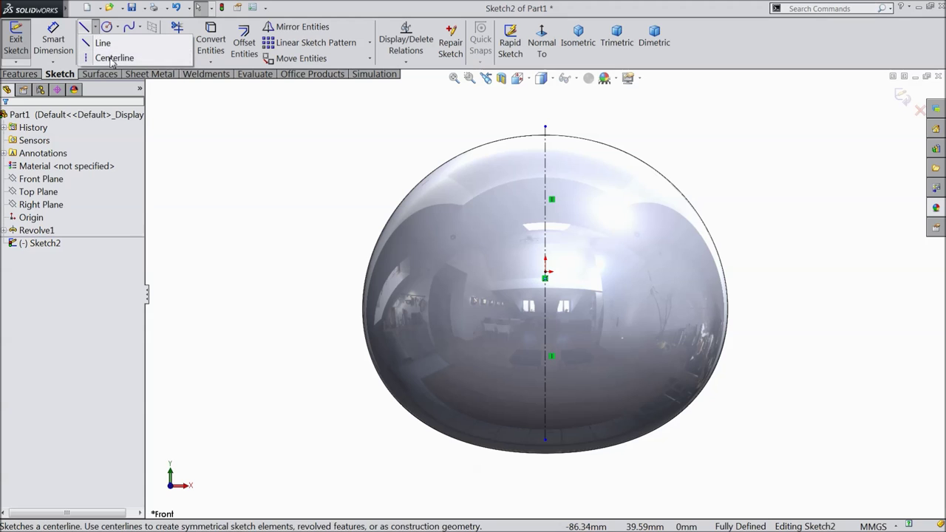
pyautogui.click(113, 59)
pyautogui.click(414, 296)
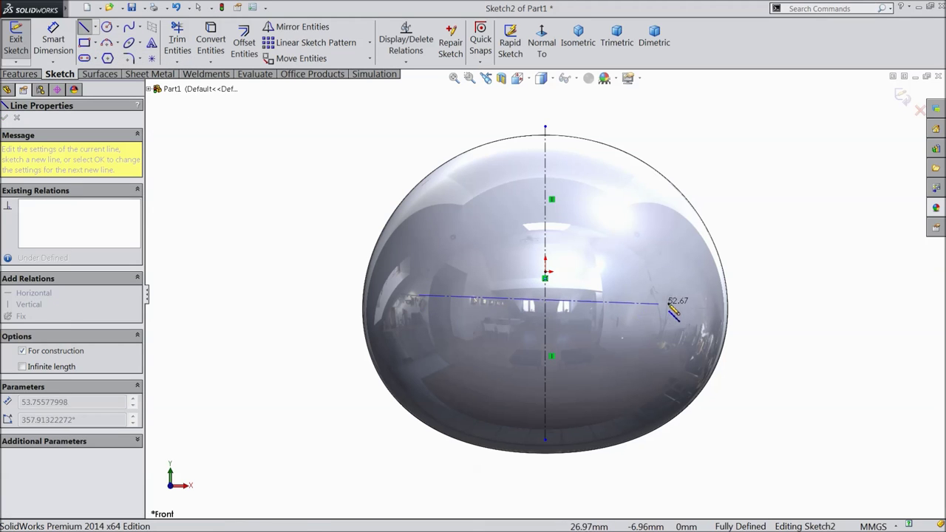
pyautogui.click(700, 299)
pyautogui.rightClick(699, 311)
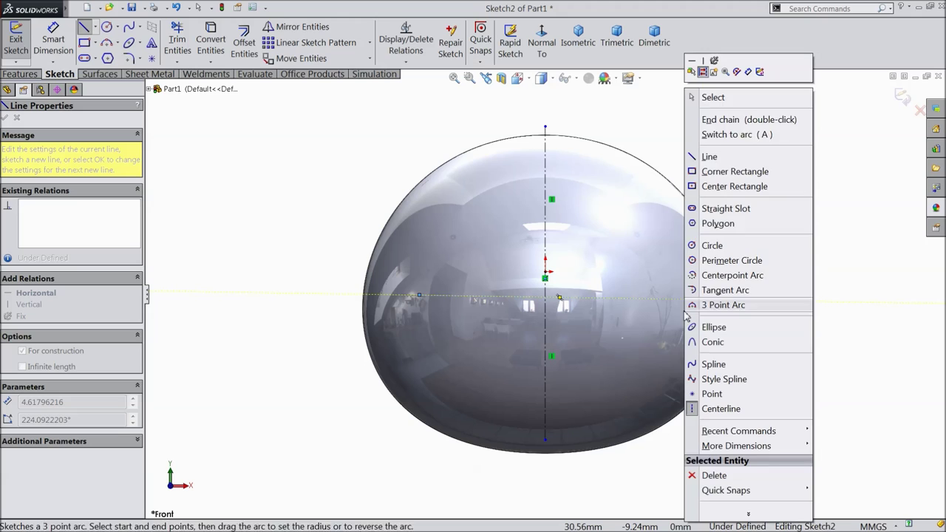
pyautogui.click(699, 96)
pyautogui.press('Escape')
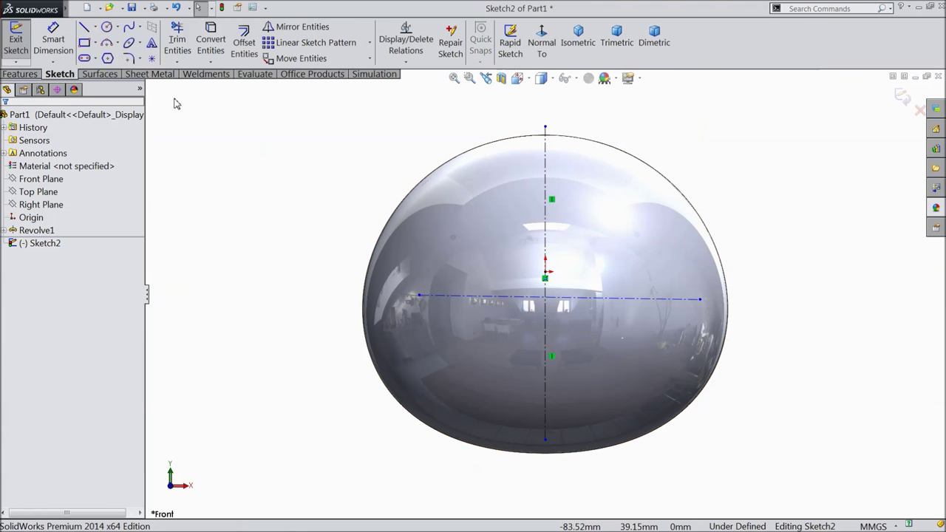
# Sketch a second roughly horizontal centerline about 58 mm long across the lower part of the body
pyautogui.click(95, 28)
pyautogui.click(103, 37)
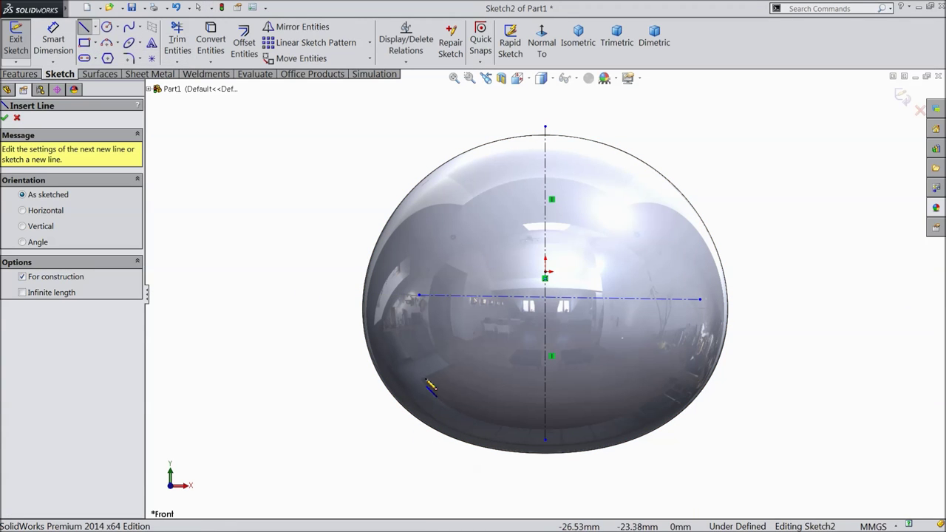
pyautogui.click(413, 371)
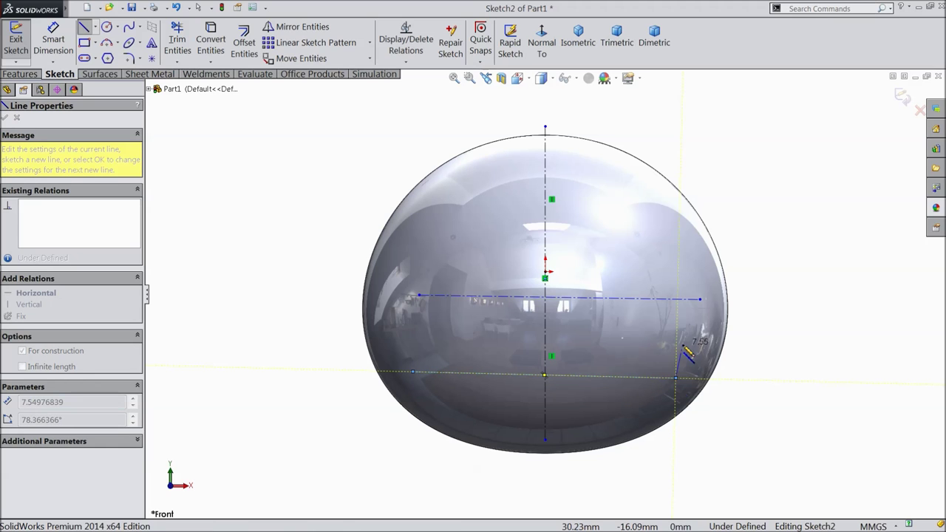
pyautogui.rightClick(680, 375)
pyautogui.click(711, 97)
# Apply a horizontal relation to each of the two crosswise centerlines
pyautogui.scroll(-3, 647, 366)
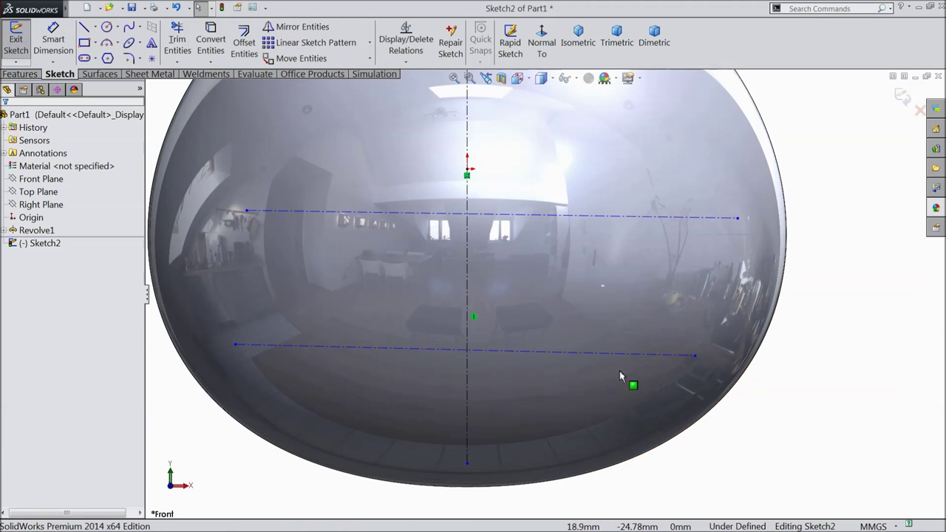
pyautogui.click(535, 219)
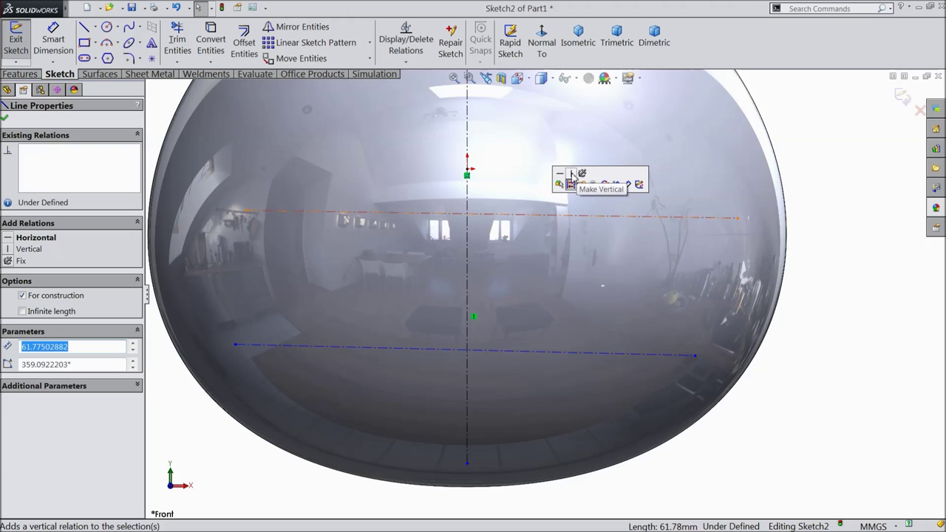
pyautogui.click(560, 175)
pyautogui.click(522, 351)
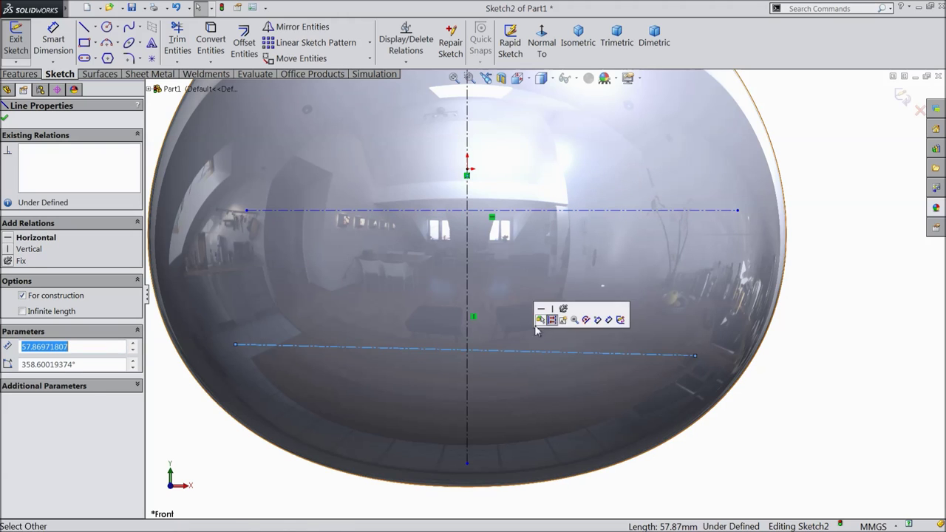
pyautogui.click(544, 312)
# Dimension the upper horizontal centerline 1 mm below the origin
pyautogui.click(54, 40)
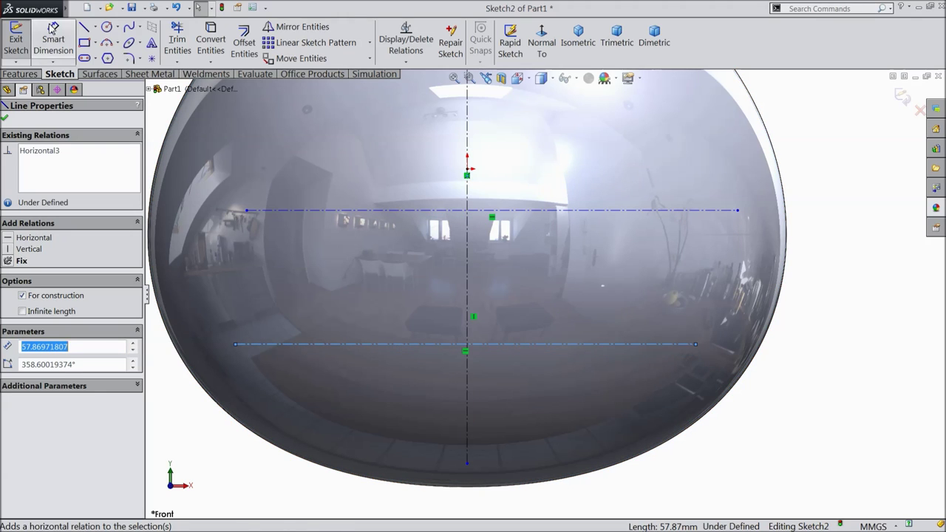
pyautogui.click(469, 171)
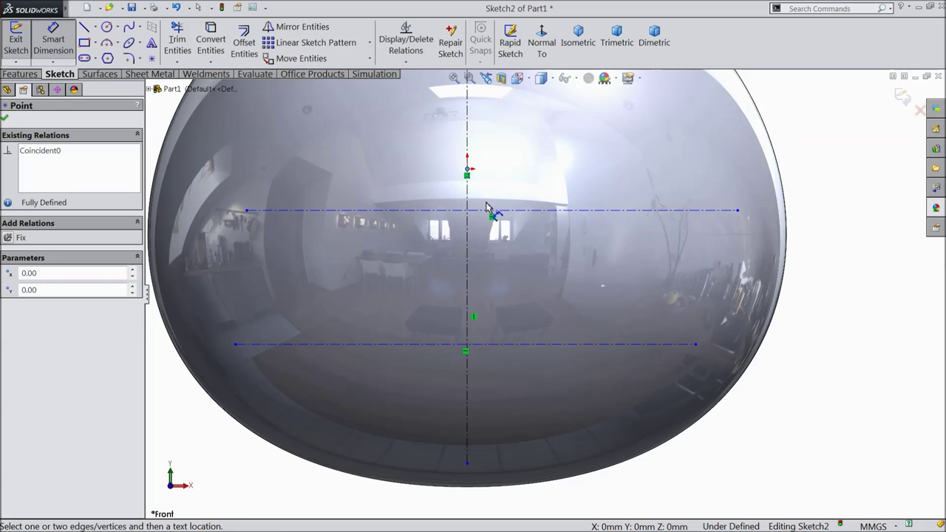
pyautogui.click(488, 210)
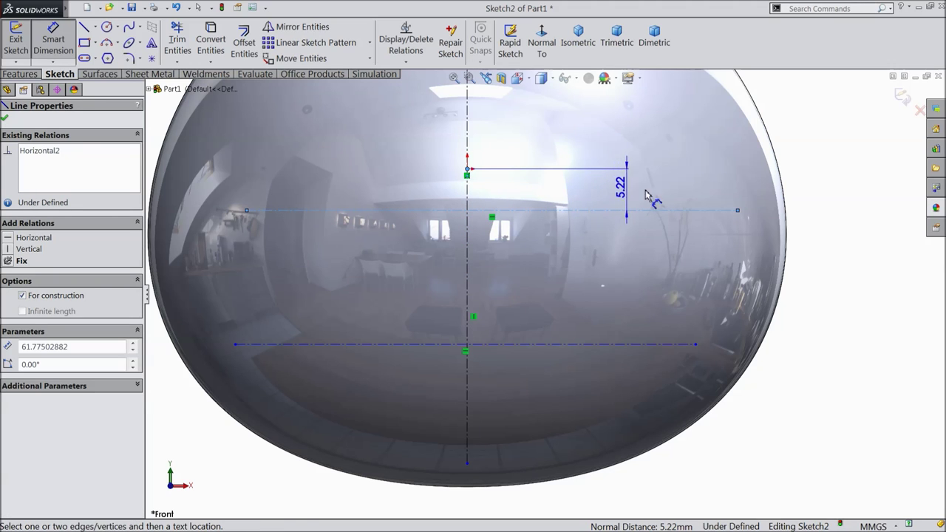
pyautogui.click(722, 193)
pyautogui.write('1')
pyautogui.press('Return')
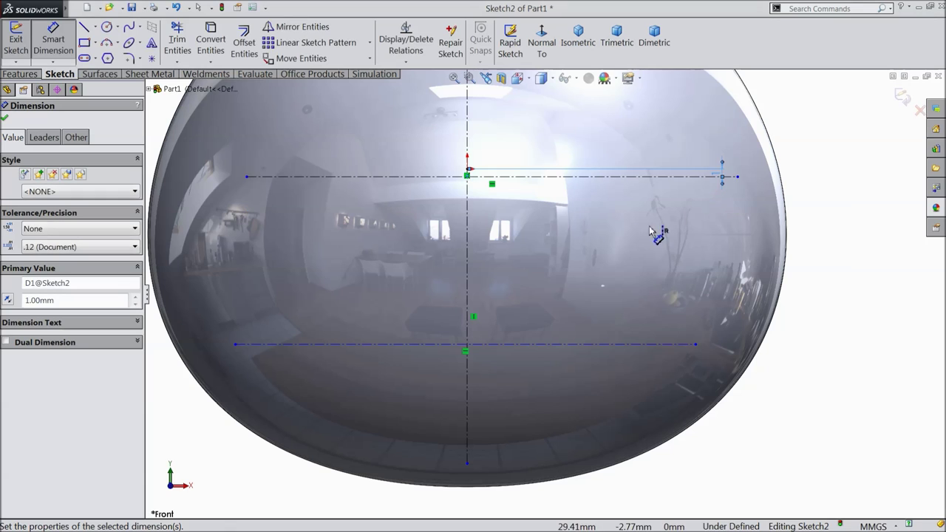
# Dimension the spacing between the two horizontal centerlines as 13.4 mm
pyautogui.click(535, 177)
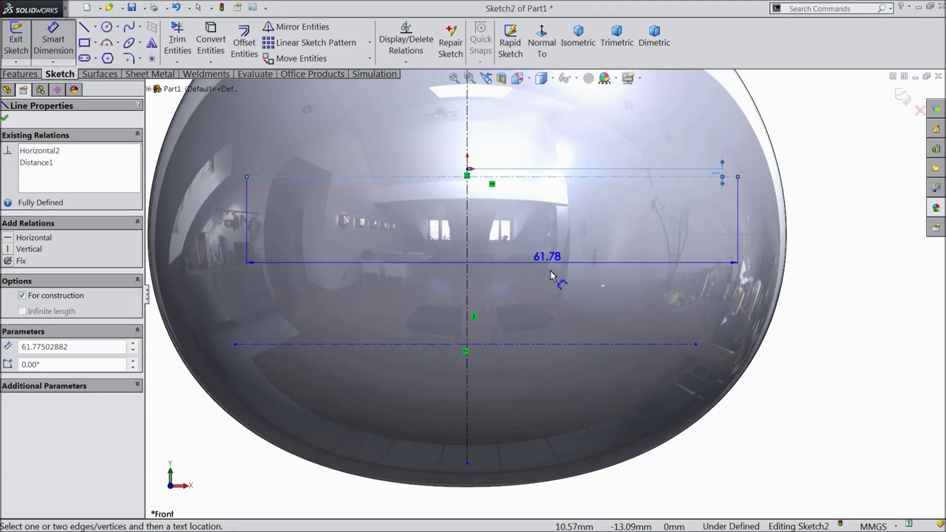
pyautogui.click(573, 344)
pyautogui.click(693, 263)
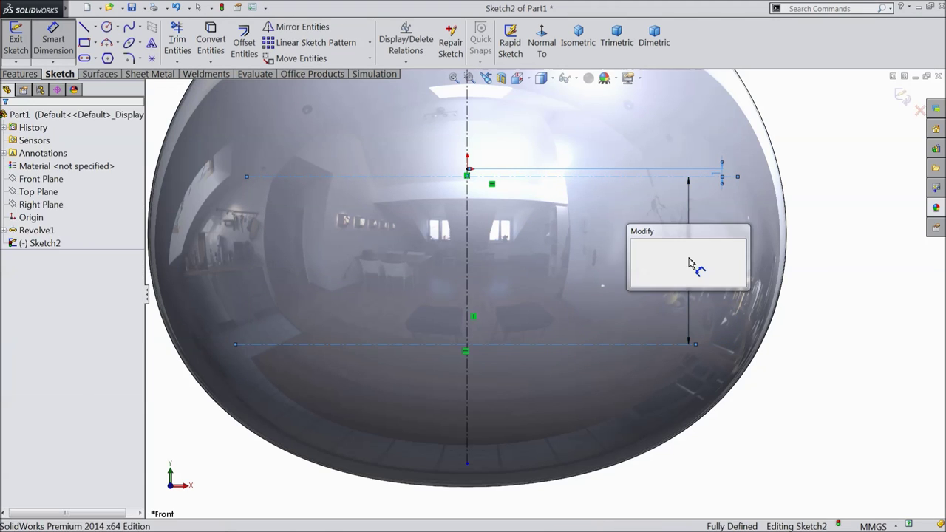
pyautogui.write('13.4')
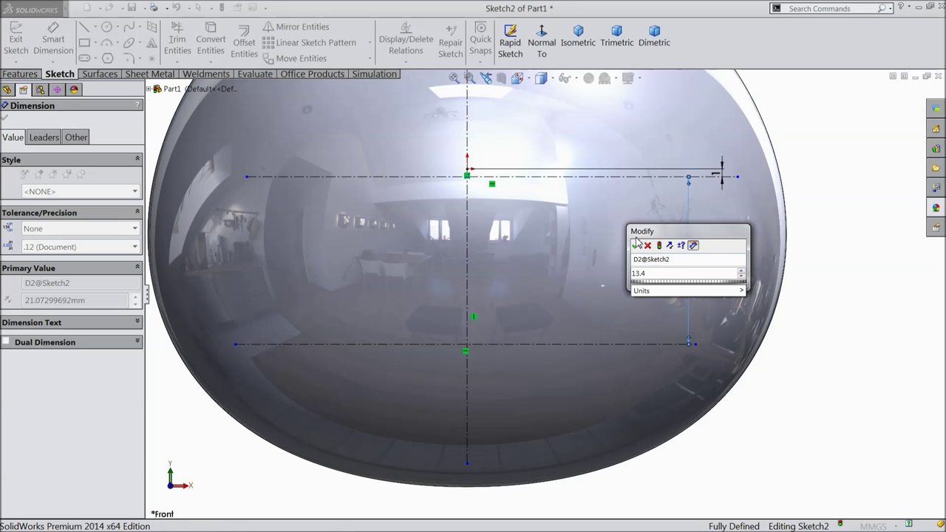
pyautogui.click(636, 244)
# Sketch three connected lines for the right eyebrow: about 20 mm up from the origin, a short perpendicular end, and back to the vertical centerline
pyautogui.scroll(2, 591, 229)
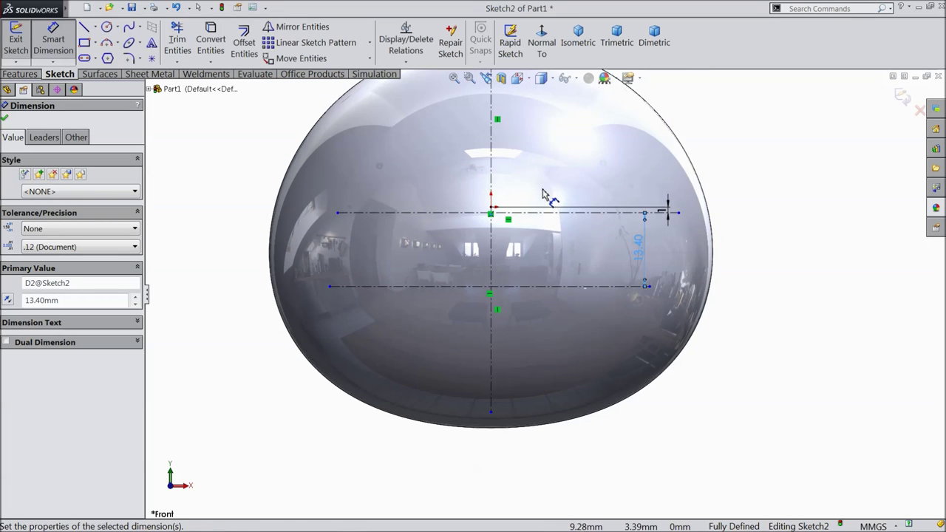
pyautogui.press('f')
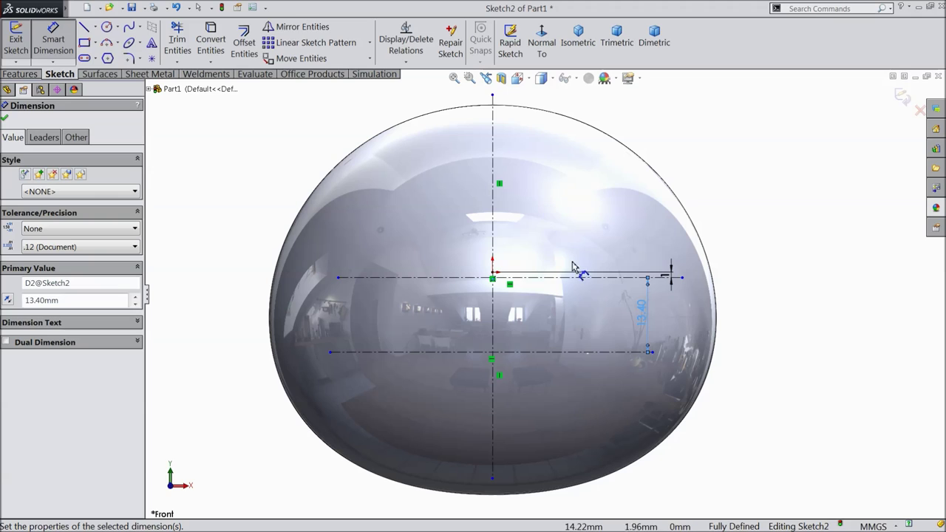
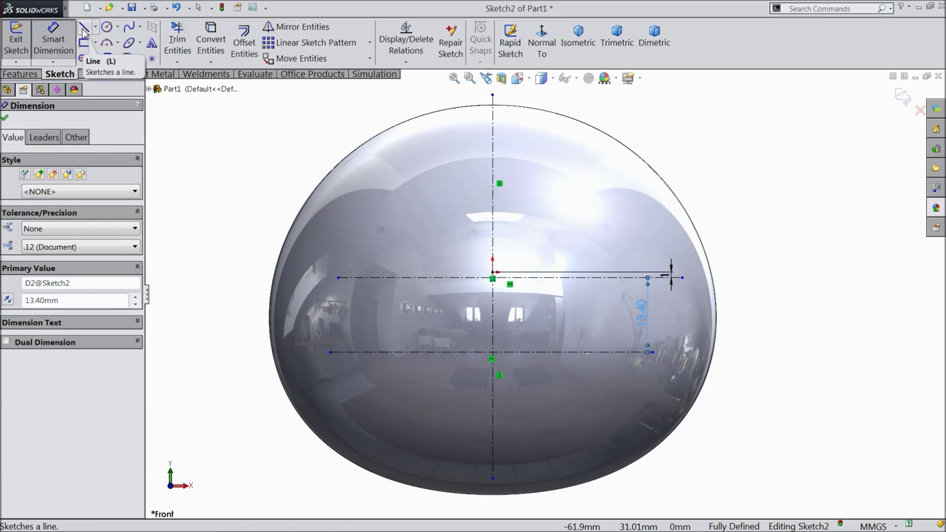
pyautogui.click(85, 28)
pyautogui.scroll(-5, 643, 260)
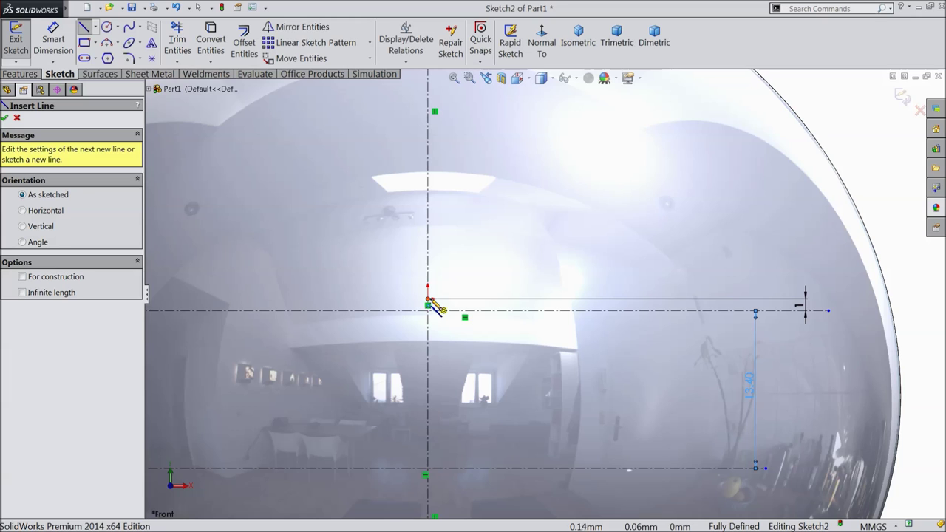
pyautogui.click(429, 301)
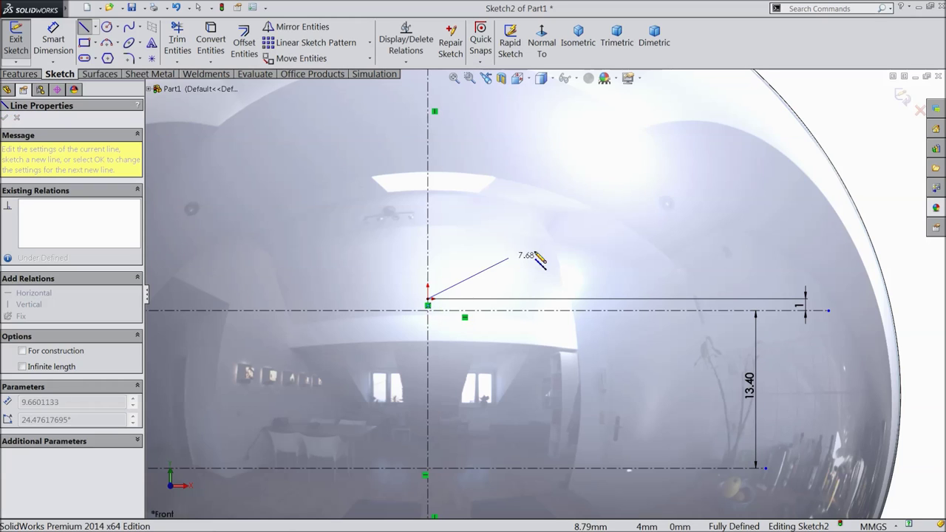
pyautogui.click(643, 193)
pyautogui.click(613, 133)
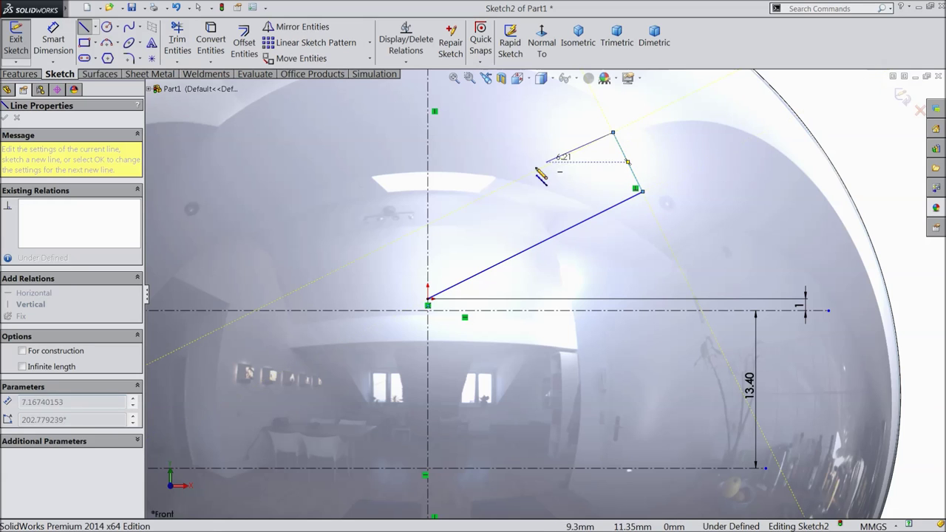
pyautogui.click(429, 250)
pyautogui.rightClick(391, 211)
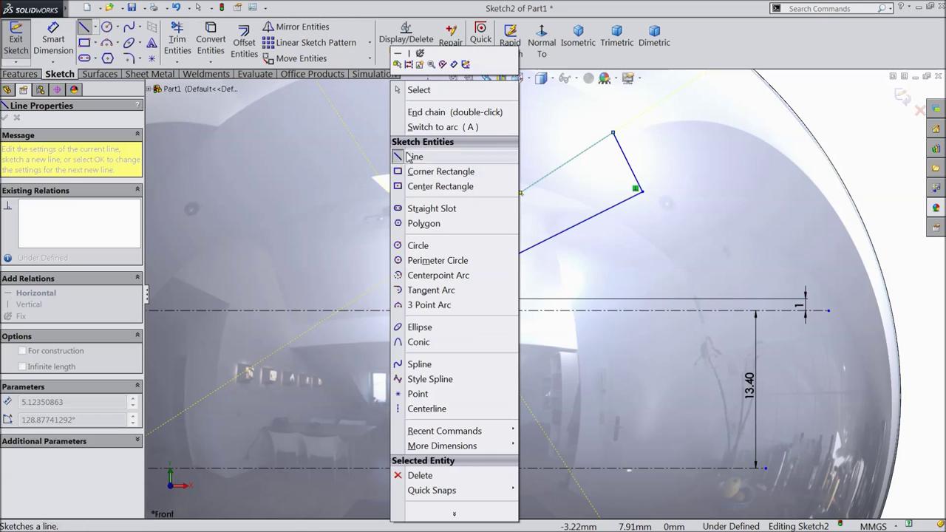
pyautogui.click(414, 89)
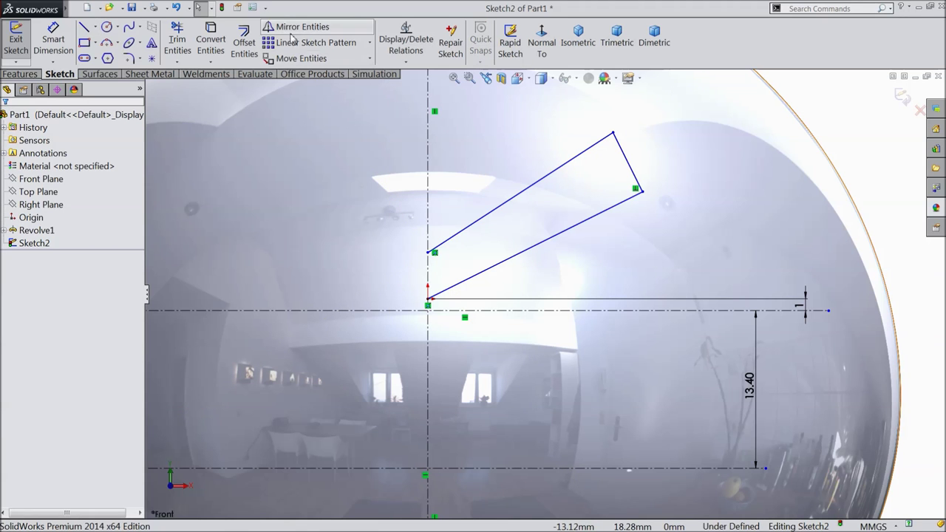
# Mirror the three eyebrow lines about the vertical centerline, keeping the originals
pyautogui.click(294, 30)
pyautogui.moveTo(660, 107)
pyautogui.mouseDown()
pyautogui.moveTo(618, 218)
pyautogui.moveTo(532, 238)
pyautogui.mouseUp()
pyautogui.click(128, 277)
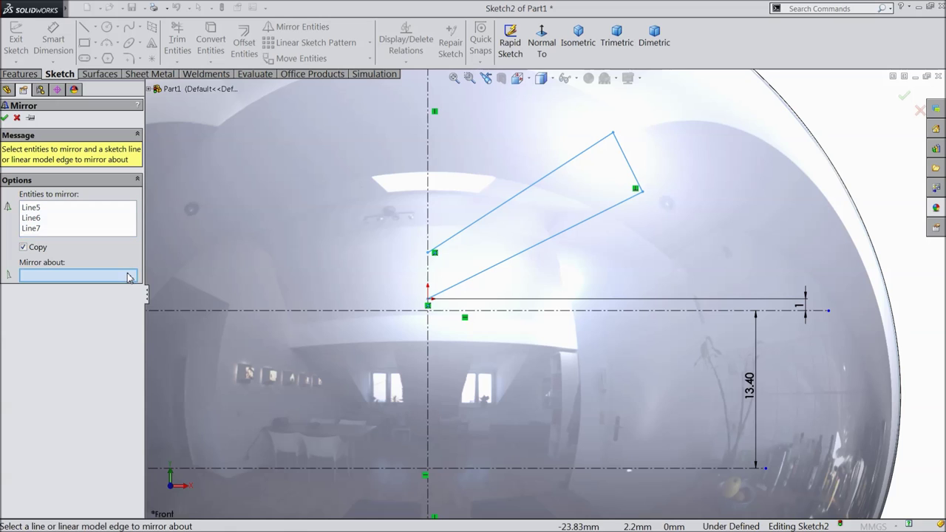
pyautogui.click(428, 199)
pyautogui.click(6, 117)
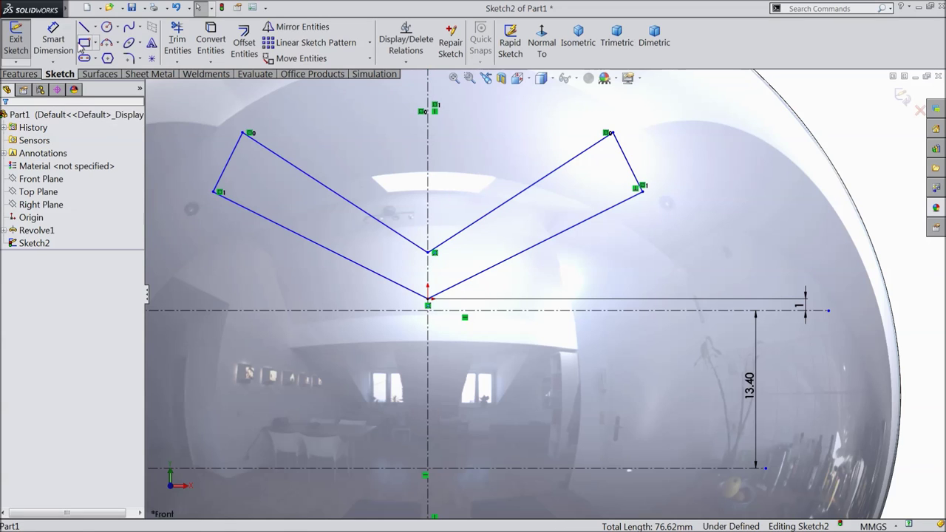
# Dimension the angle between the right eyebrow's lower line and the upper horizontal centerline as 30.22 degrees
pyautogui.click(528, 251)
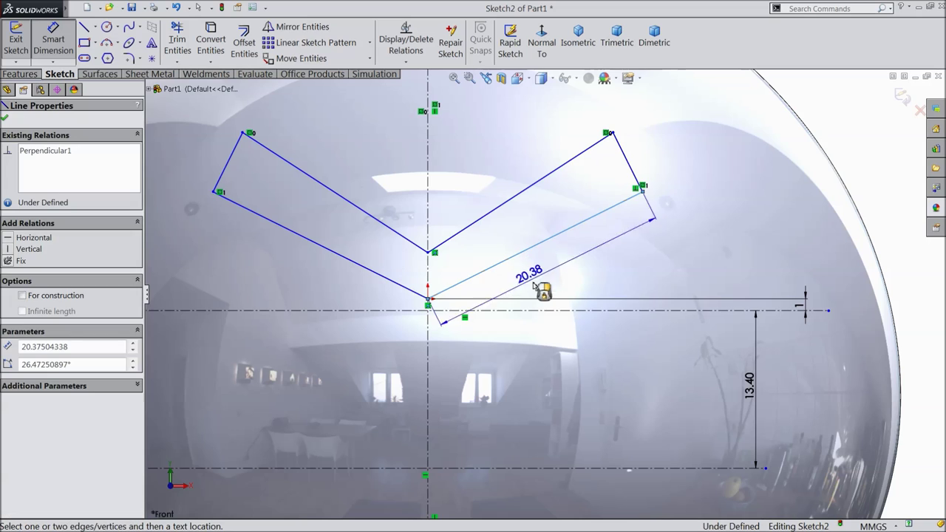
pyautogui.click(545, 310)
pyautogui.click(599, 272)
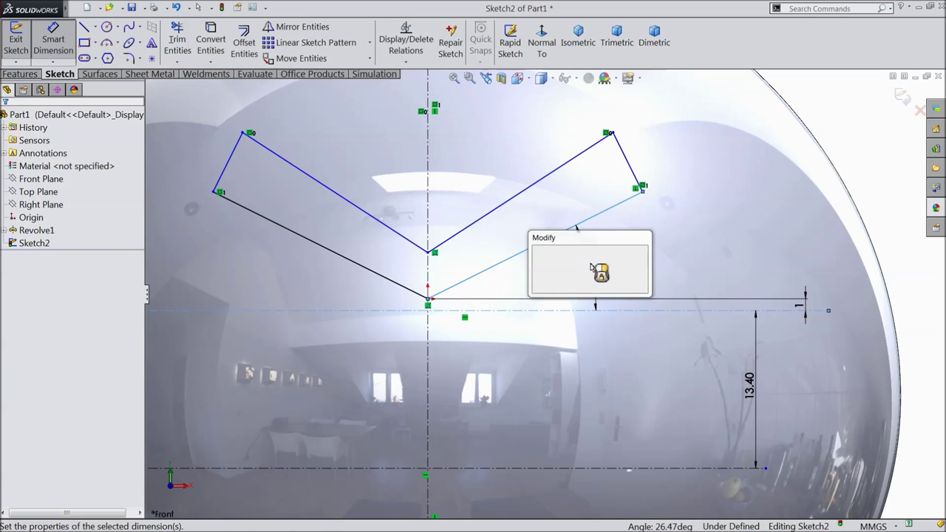
pyautogui.write('30.22')
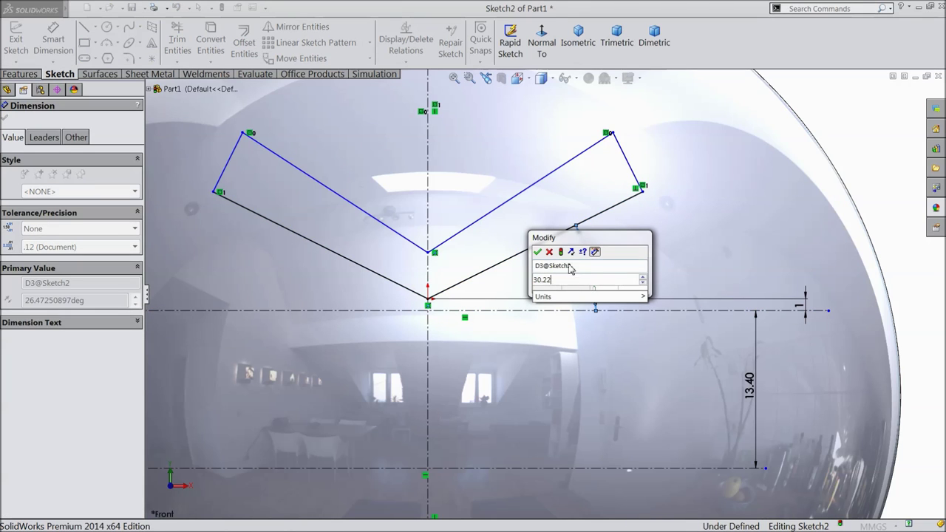
pyautogui.click(538, 252)
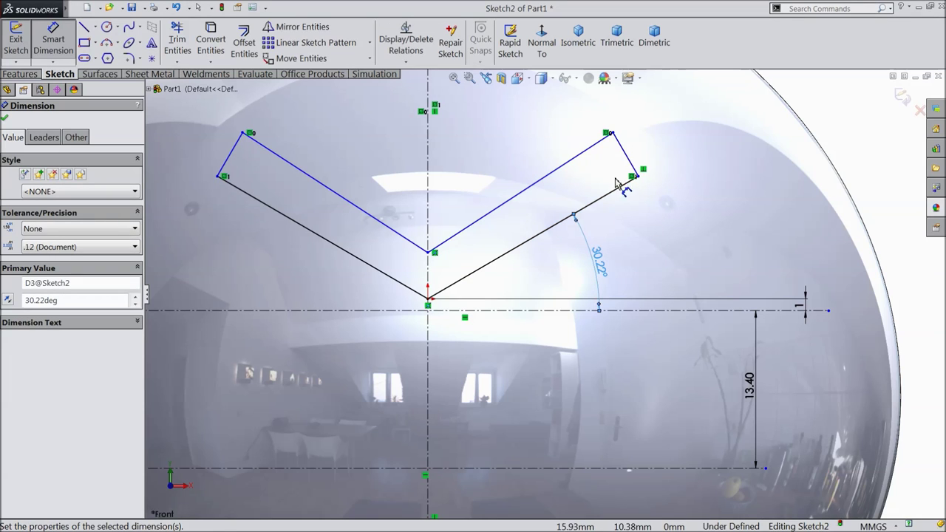
# Dimension the right eyebrow's lower line as 20 mm and its short end line as 4.5 mm
pyautogui.click(554, 237)
pyautogui.click(555, 251)
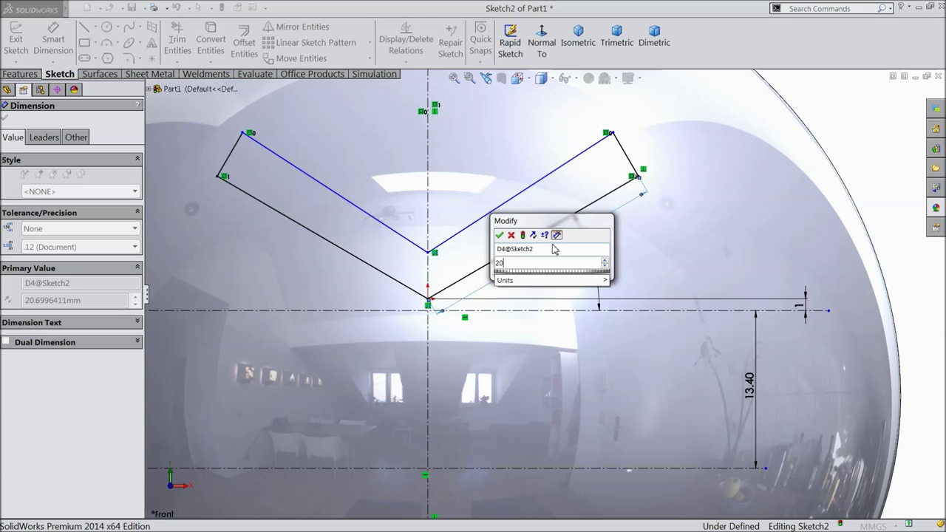
pyautogui.write('20')
pyautogui.press('Return')
pyautogui.click(623, 164)
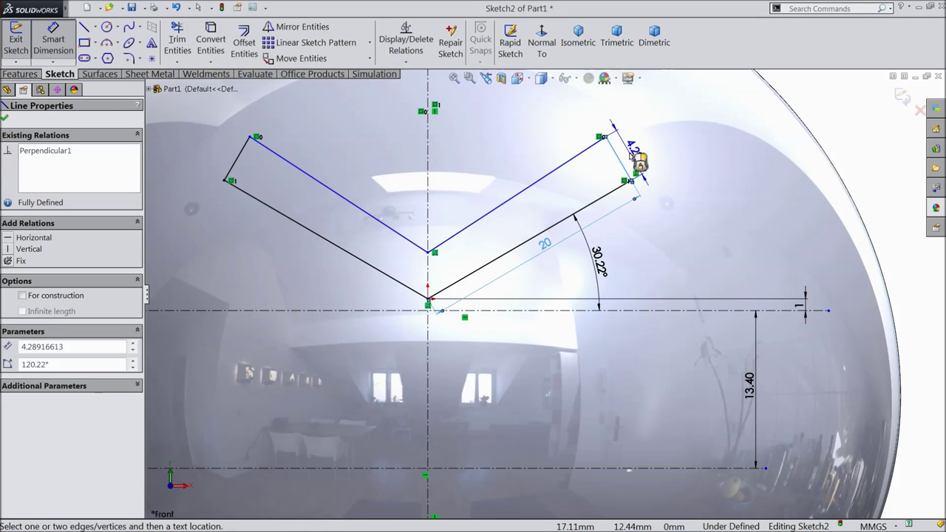
pyautogui.click(633, 163)
pyautogui.write('4.5')
pyautogui.press('Return')
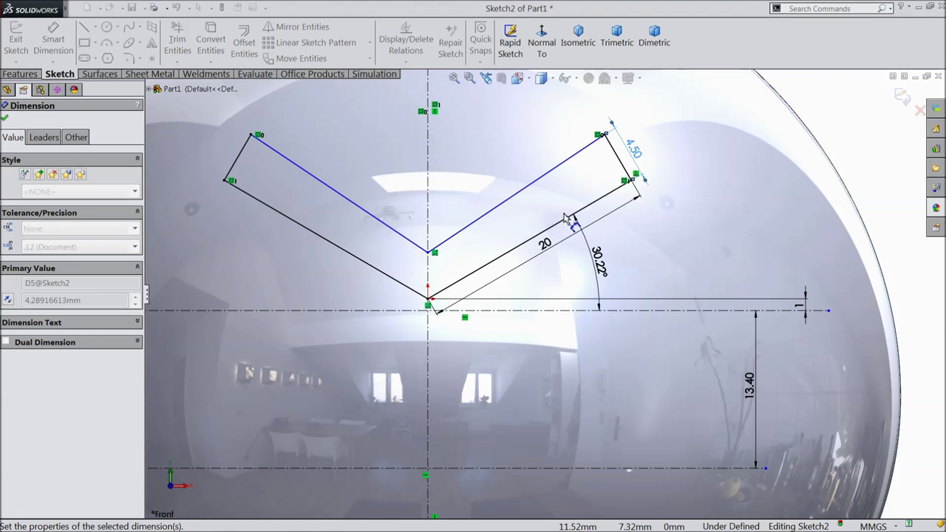
# Dimension the vertical distance between the eyebrows' upper and lower V points on the centerline as 2.6 mm
pyautogui.scroll(-5, 425, 270)
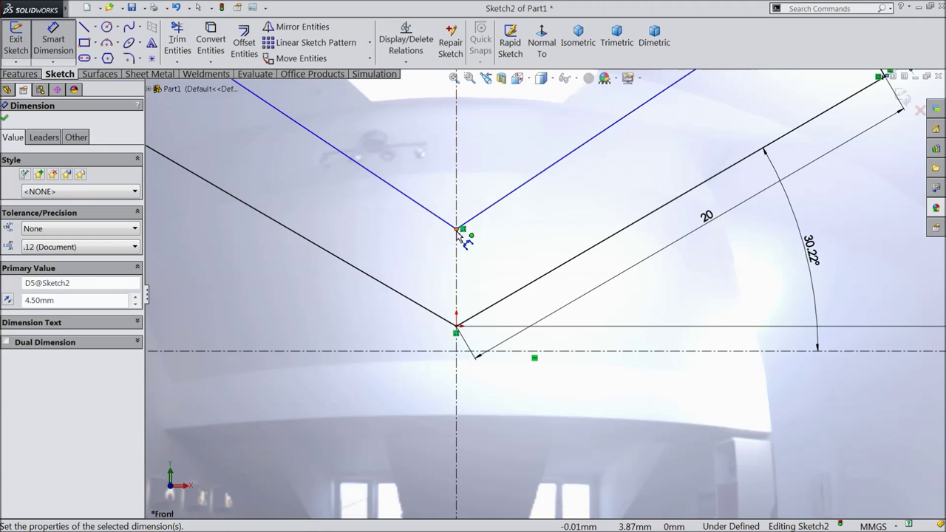
pyautogui.click(456, 230)
pyautogui.click(459, 327)
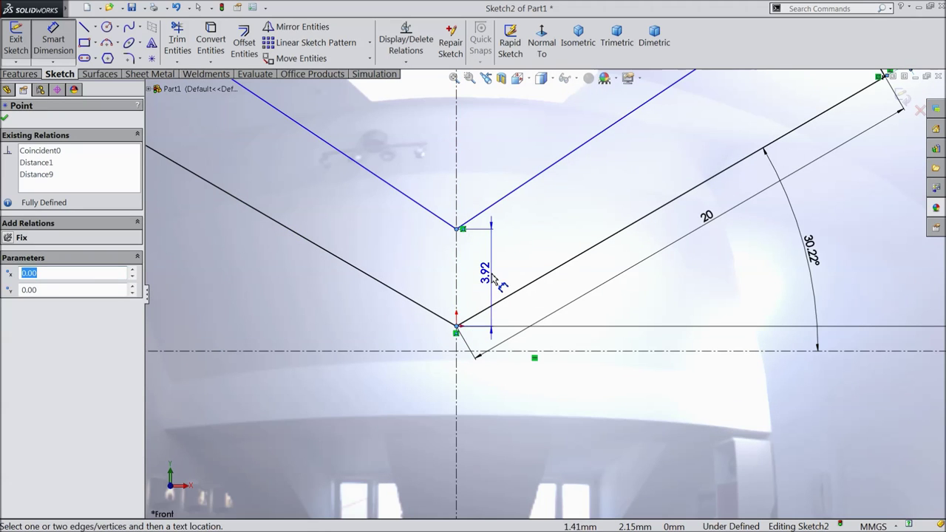
pyautogui.click(403, 280)
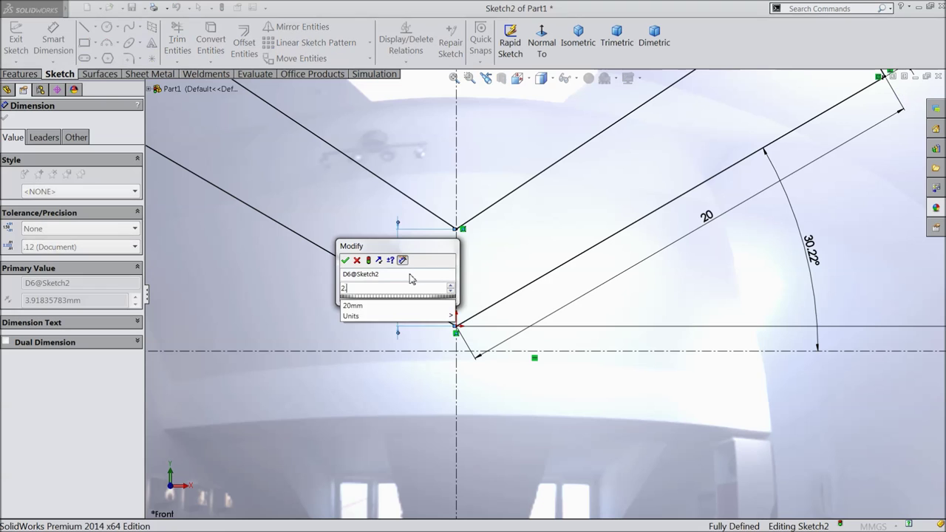
pyautogui.write('2.60mm')
pyautogui.press('Return')
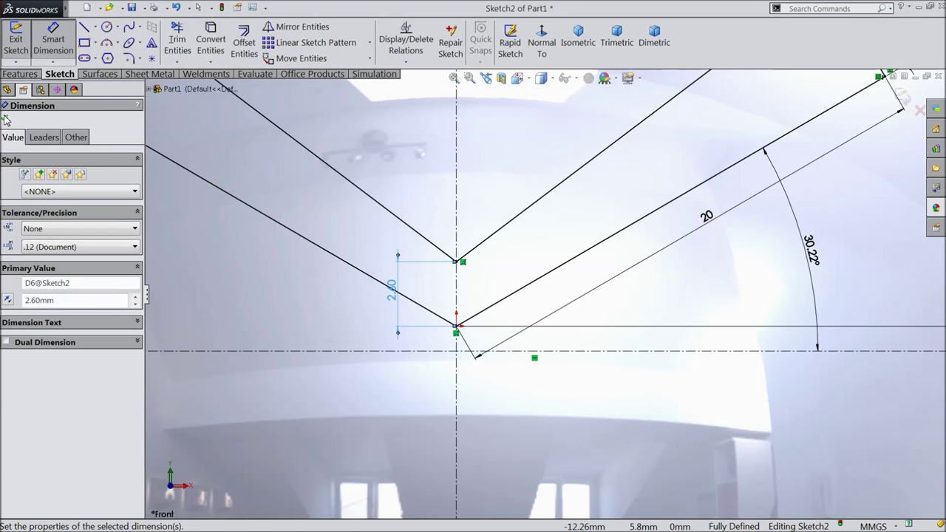
pyautogui.press('Escape')
# Sketch a 3-point arc of about 25.4 mm radius from the upper centerline crossing to the lower horizontal centerline, about 16 mm left of the vertical centerline
pyautogui.scroll(5, 458, 318)
pyautogui.scroll(-3, 518, 355)
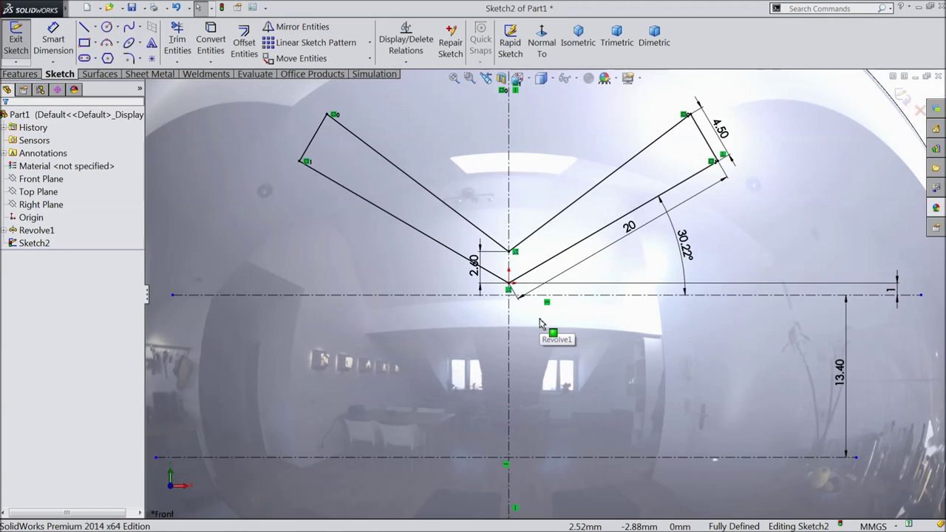
pyautogui.scroll(5, 540, 323)
pyautogui.scroll(-4, 573, 377)
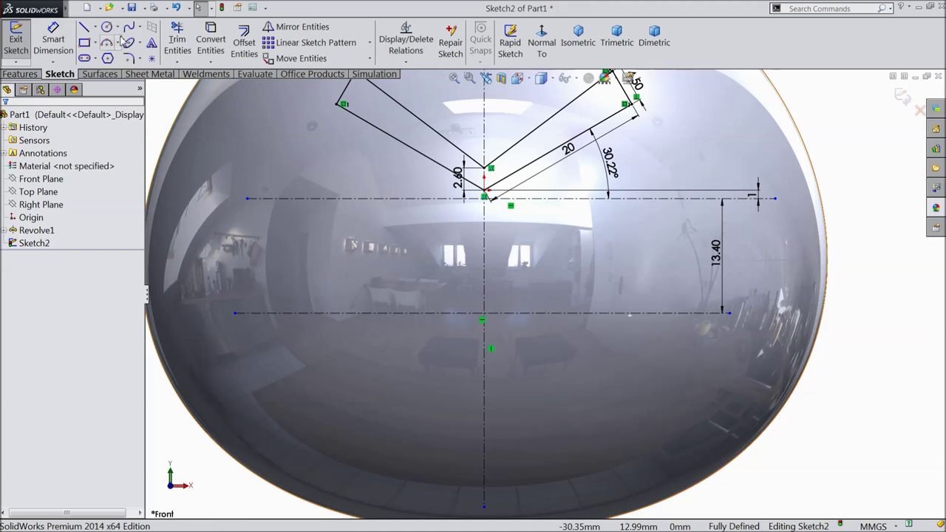
pyautogui.click(117, 43)
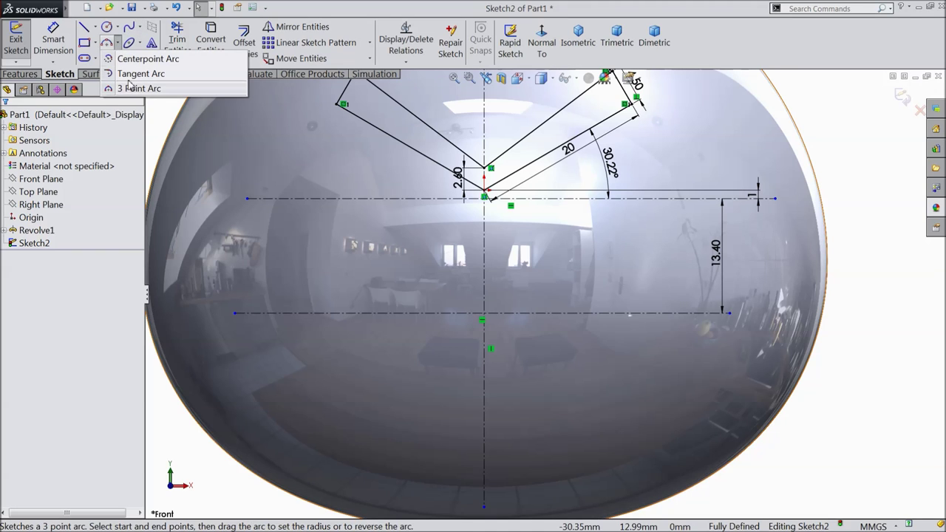
pyautogui.click(131, 88)
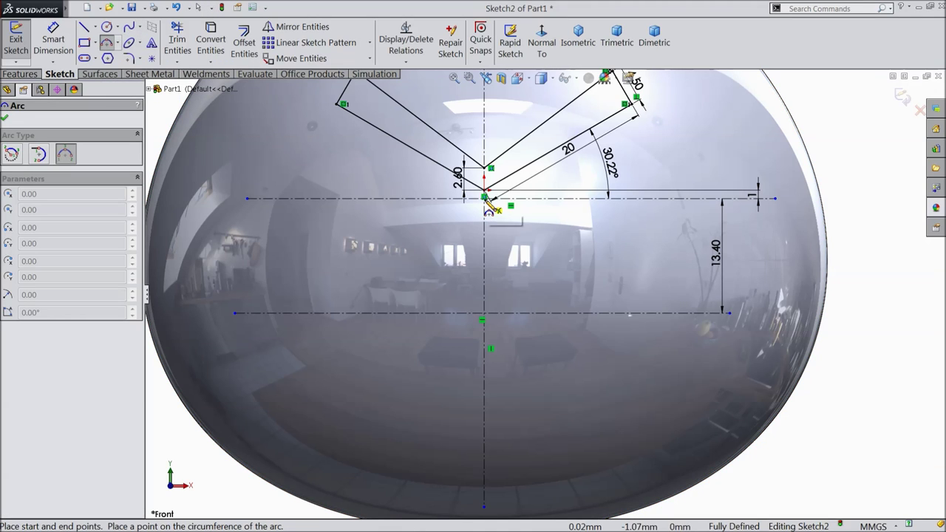
pyautogui.scroll(-3, 486, 198)
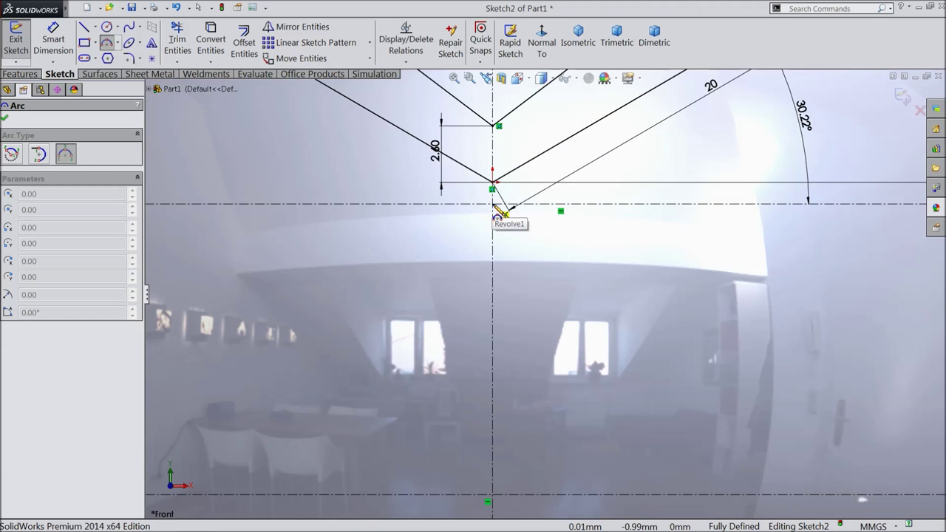
pyautogui.click(494, 206)
pyautogui.scroll(5, 491, 237)
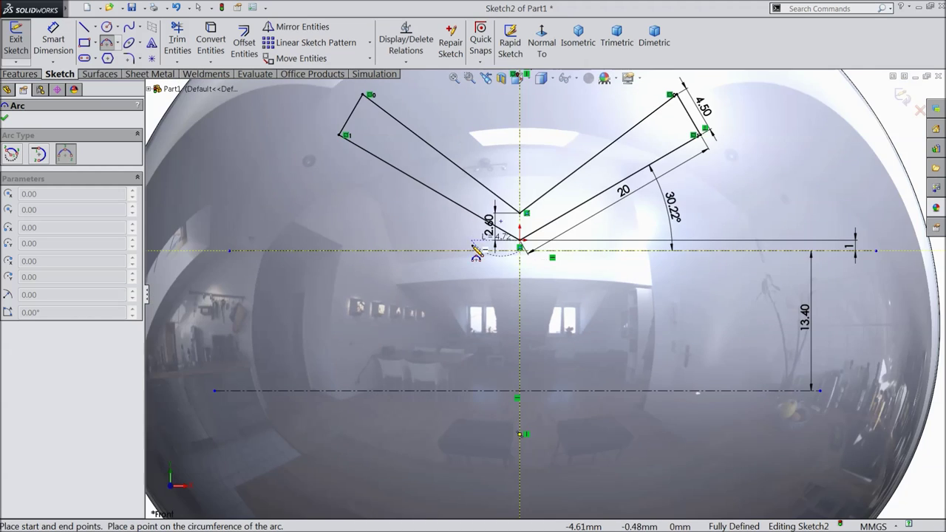
pyautogui.click(454, 342)
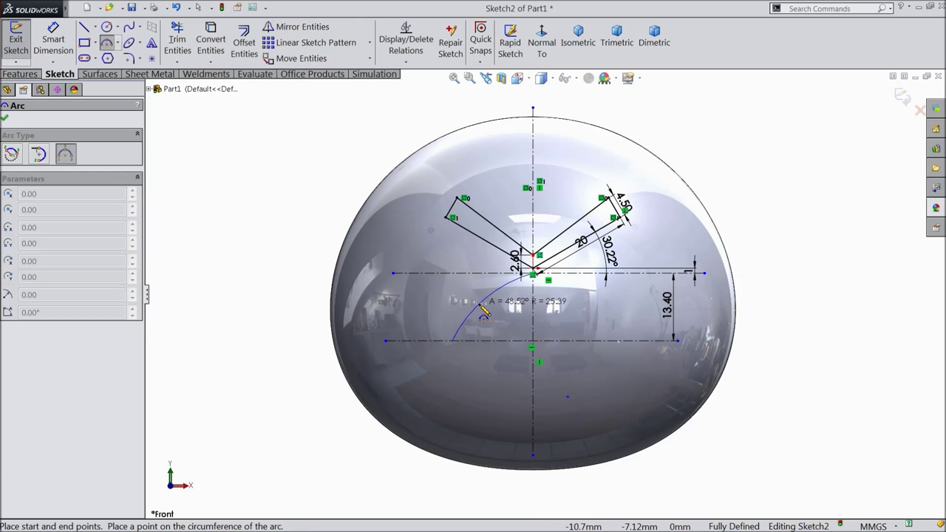
pyautogui.click(482, 312)
# Sketch a second 3-point arc of about 17.7 mm radius from the first arc's lower end to the vertical centerline, about 9 mm below the lower horizontal centerline
pyautogui.scroll(-2, 555, 326)
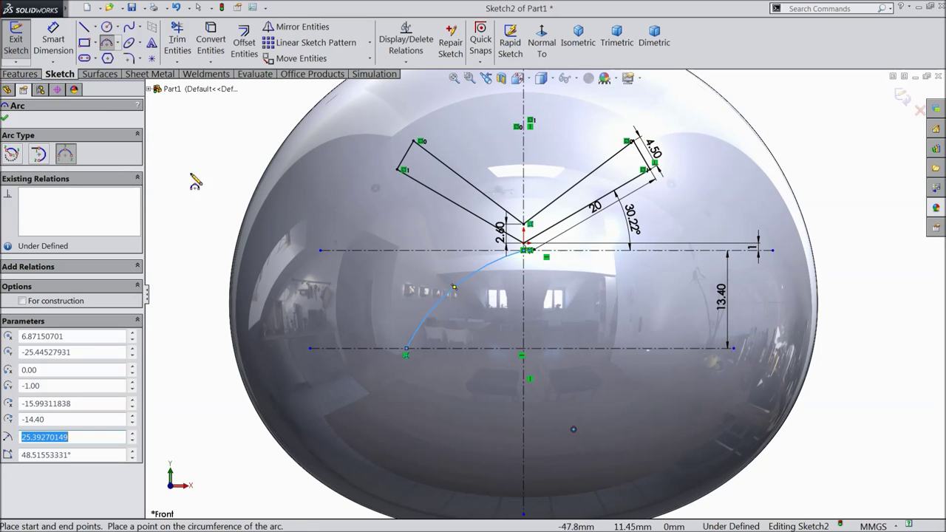
pyautogui.scroll(3, 443, 333)
pyautogui.scroll(-8, 535, 313)
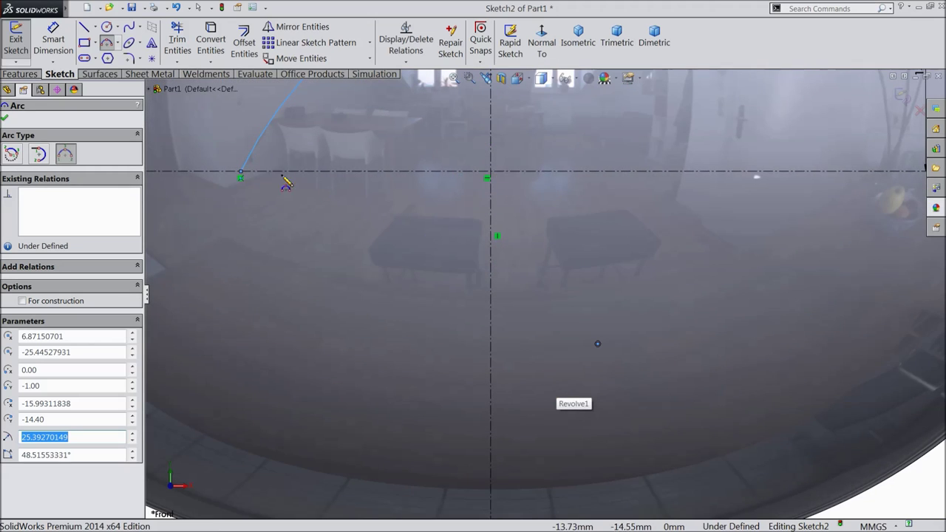
pyautogui.click(240, 176)
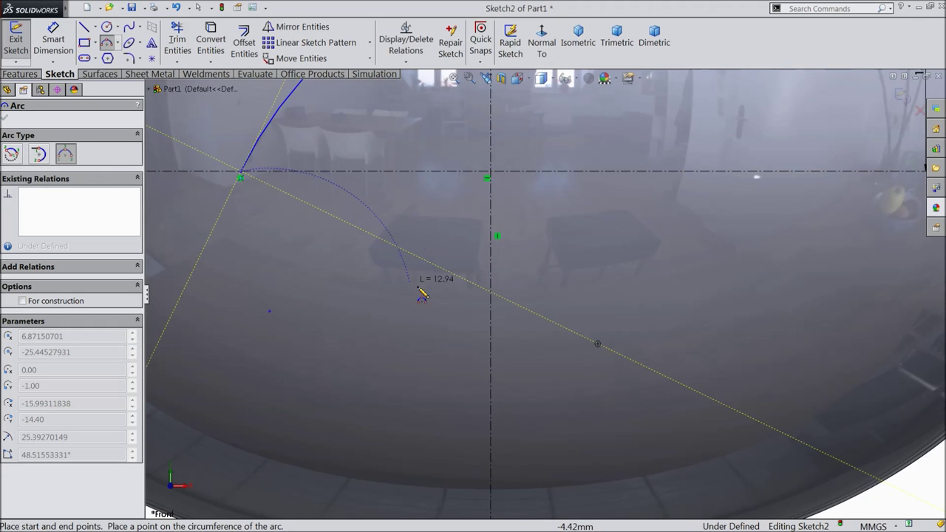
pyautogui.click(490, 312)
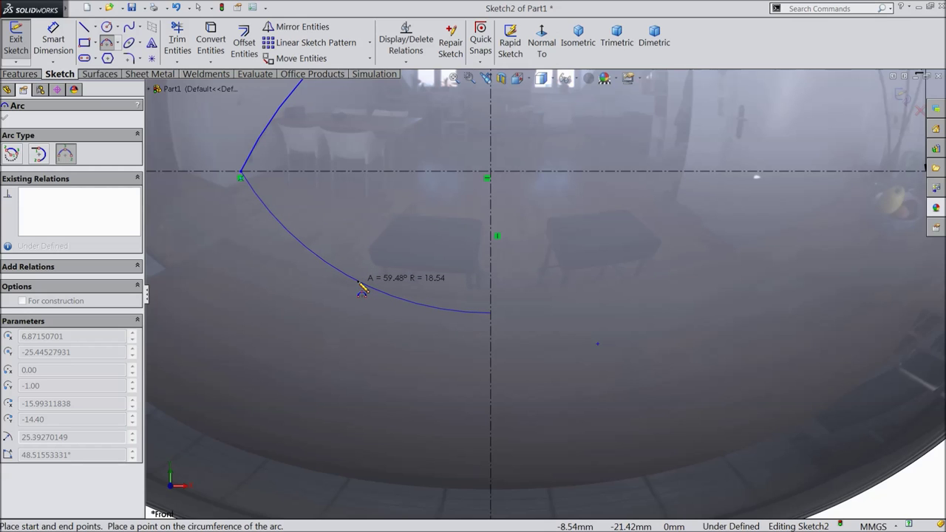
pyautogui.click(363, 288)
pyautogui.rightClick(320, 290)
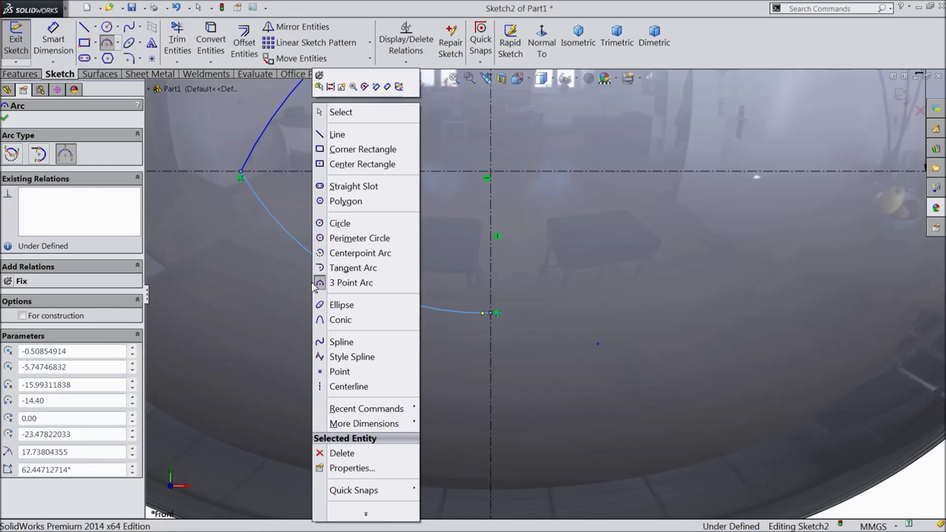
pyautogui.click(340, 112)
# Dimension the distance from the shared corner of the two arcs to the vertical centerline as 12.5 mm
pyautogui.scroll(-5, 377, 152)
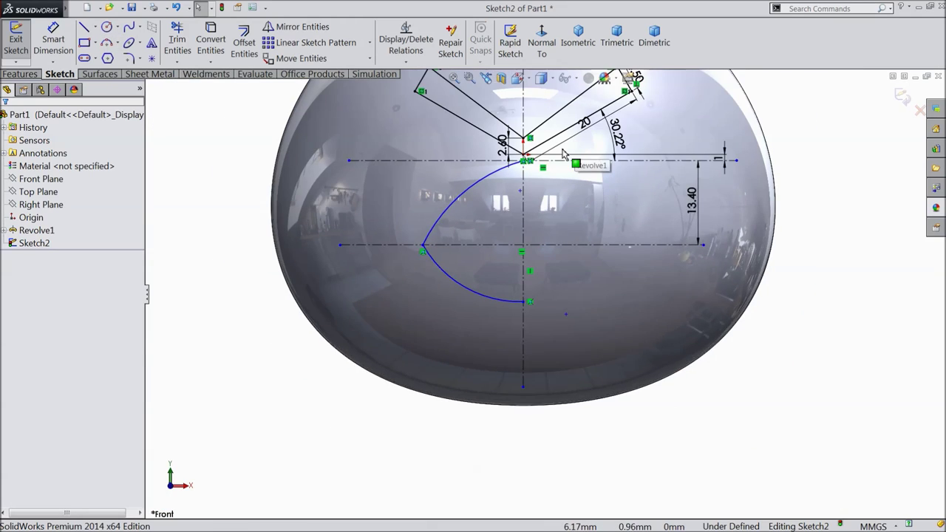
pyautogui.press('d')
pyautogui.scroll(1, 394, 304)
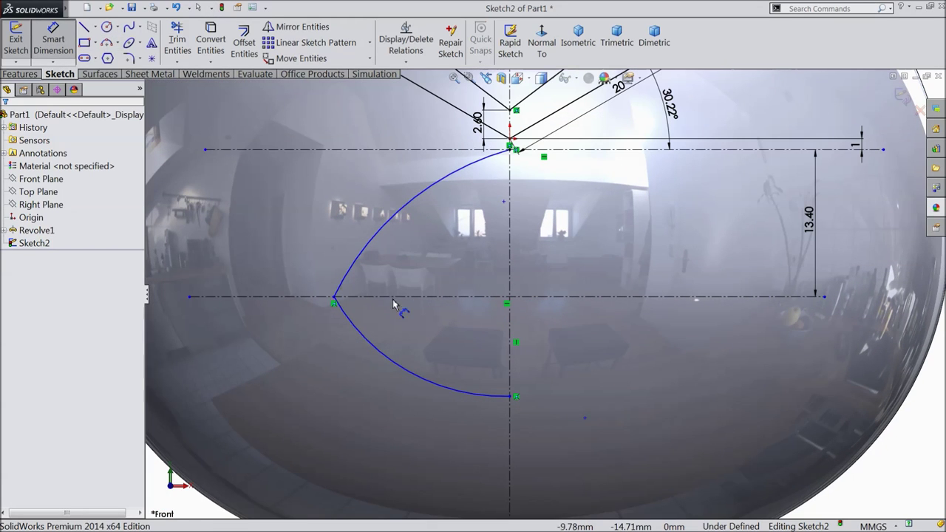
pyautogui.click(334, 299)
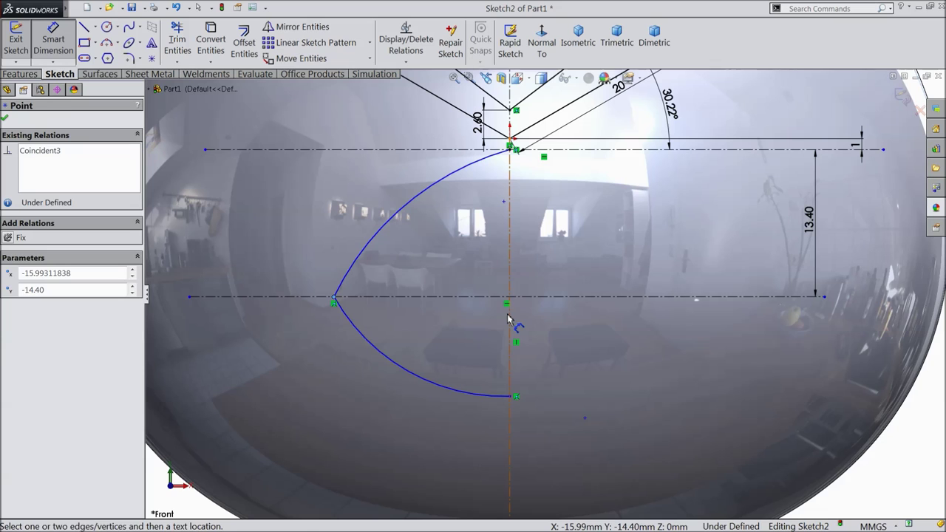
pyautogui.click(507, 319)
pyautogui.click(456, 275)
pyautogui.write('12.5')
pyautogui.press('Return')
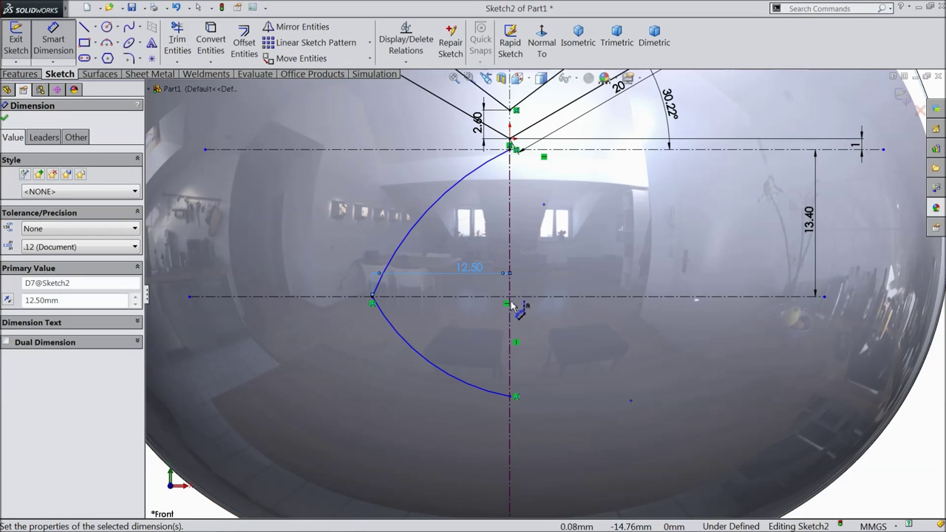
# Dimension the distance from the lower horizontal centerline to the lower arc's bottom endpoint as 7.1 mm
pyautogui.click(516, 297)
pyautogui.click(515, 397)
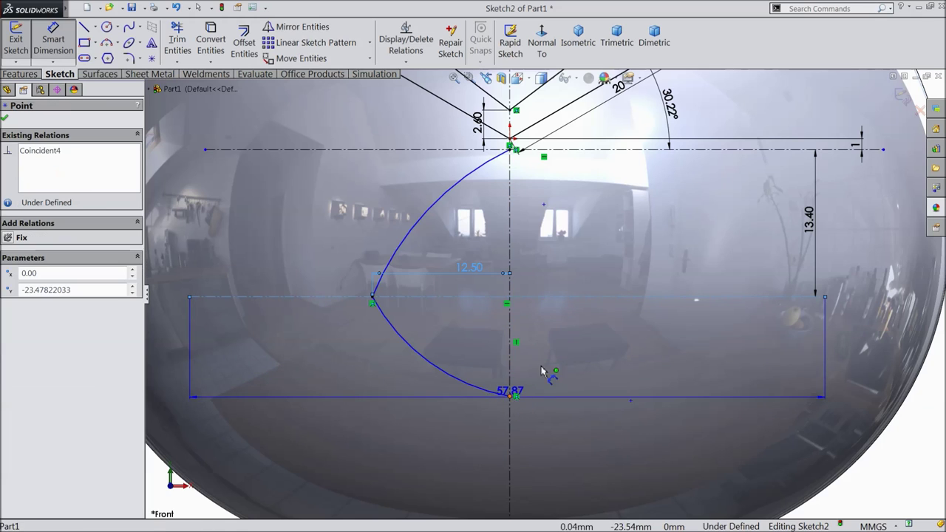
pyautogui.click(550, 343)
pyautogui.write('7')
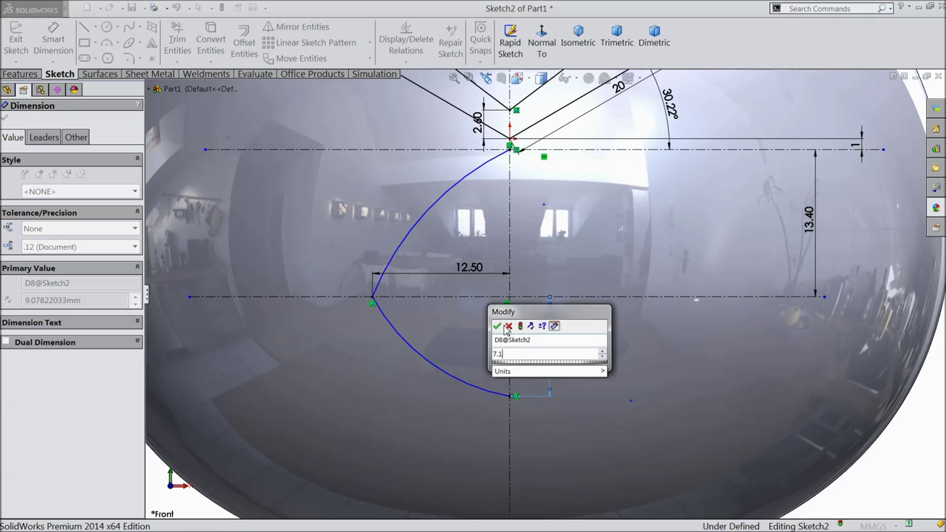
pyautogui.write('.1')
pyautogui.press('Return')
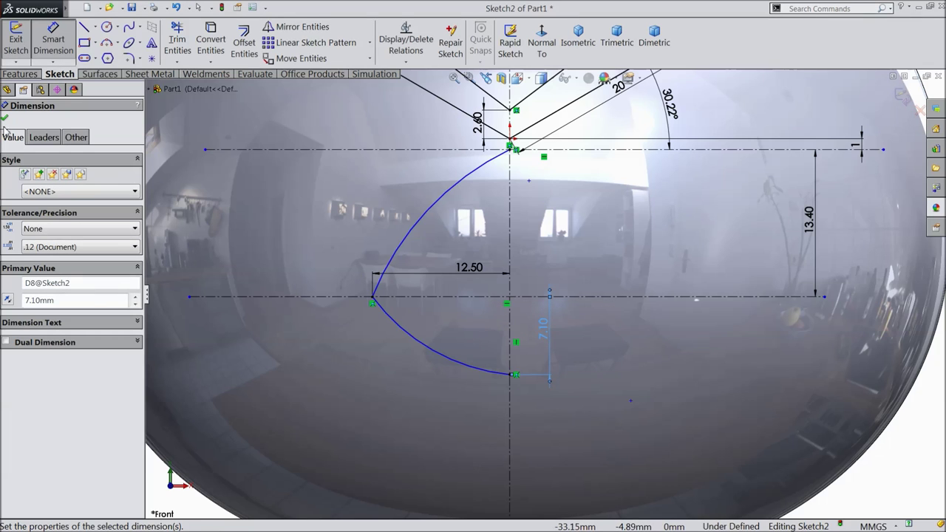
pyautogui.click(5, 119)
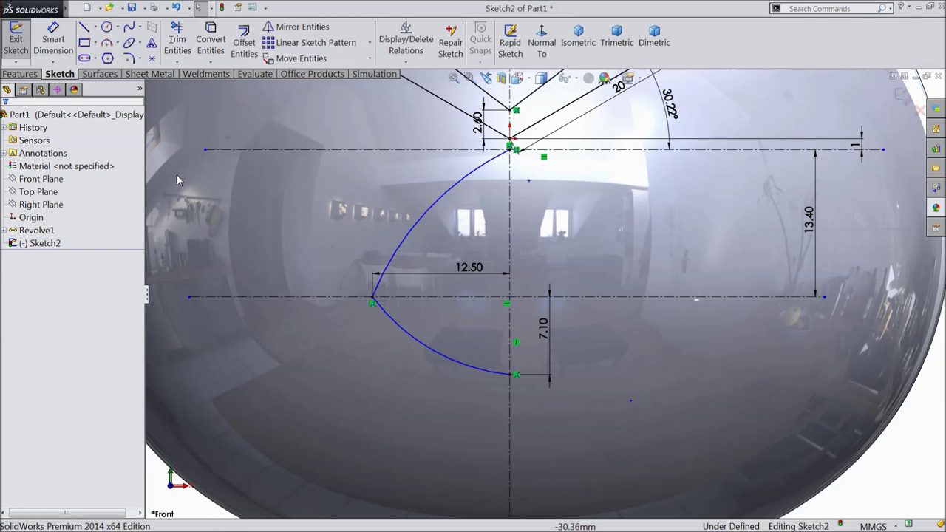
# Mirror both beak arcs about the vertical centerline, keeping the originals
pyautogui.click(326, 28)
pyautogui.click(510, 215)
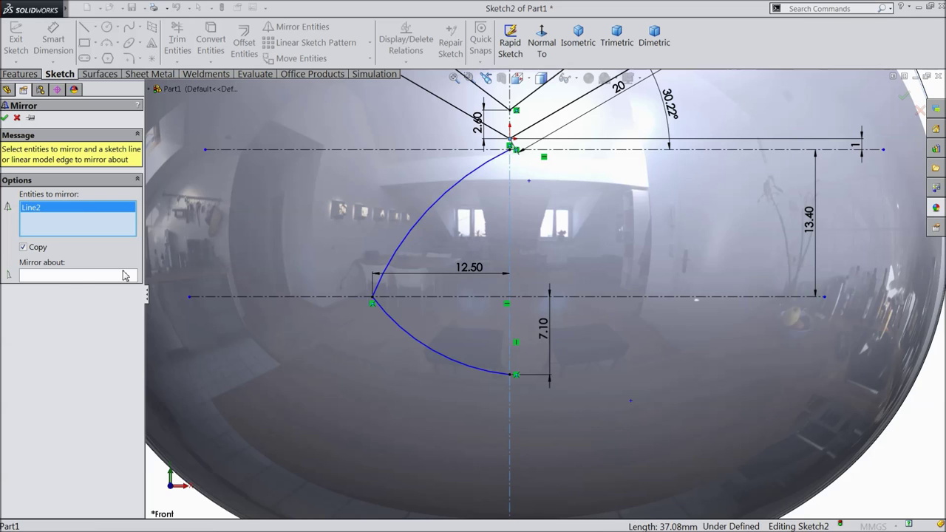
pyautogui.click(407, 240)
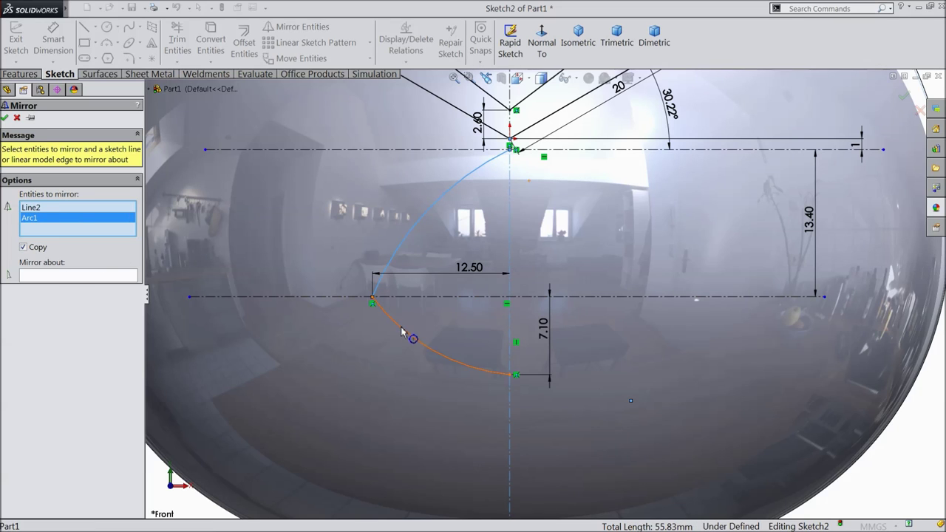
pyautogui.click(403, 332)
pyautogui.click(120, 277)
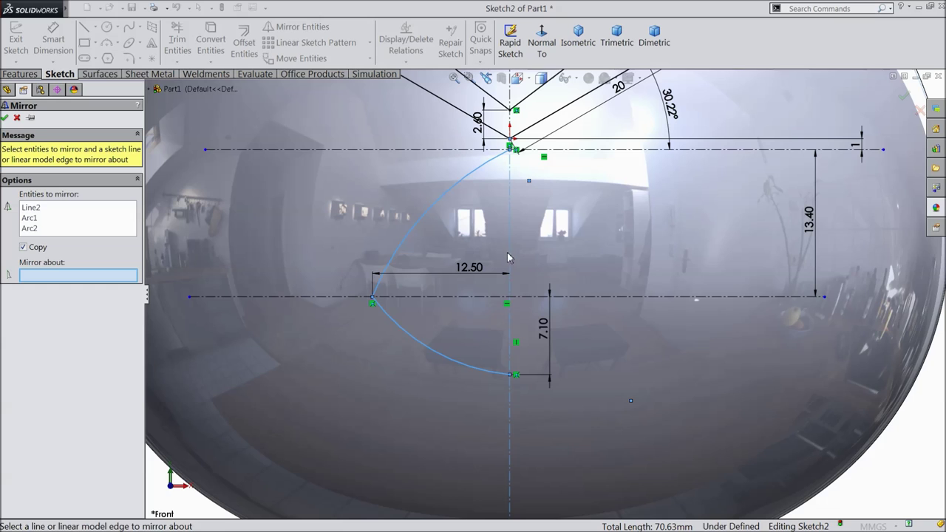
pyautogui.click(509, 257)
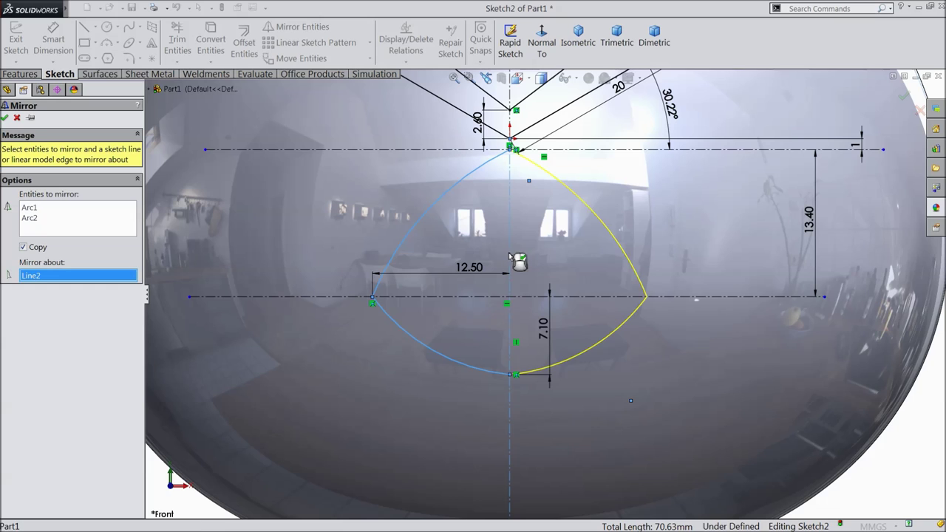
pyautogui.click(6, 118)
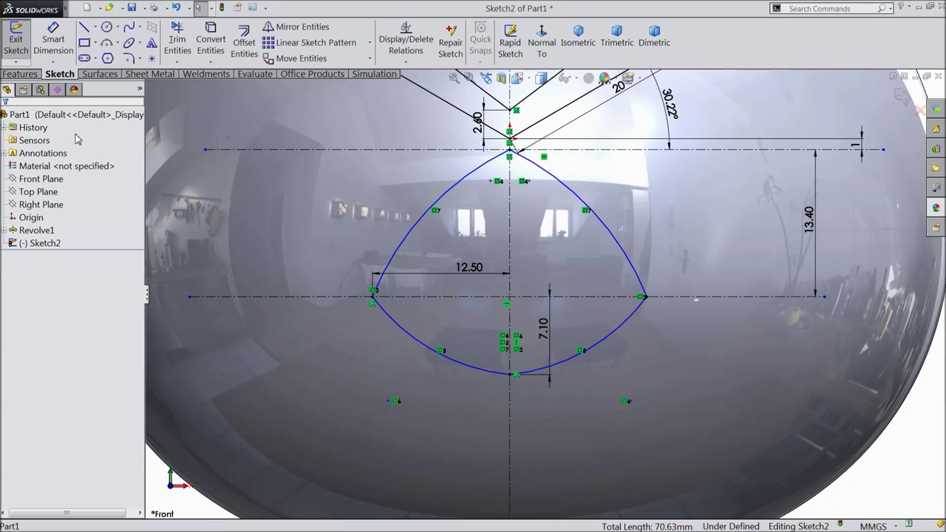
# Draw a horizontal 25 mm line connecting the left and right corners of the beak outline
pyautogui.click(84, 28)
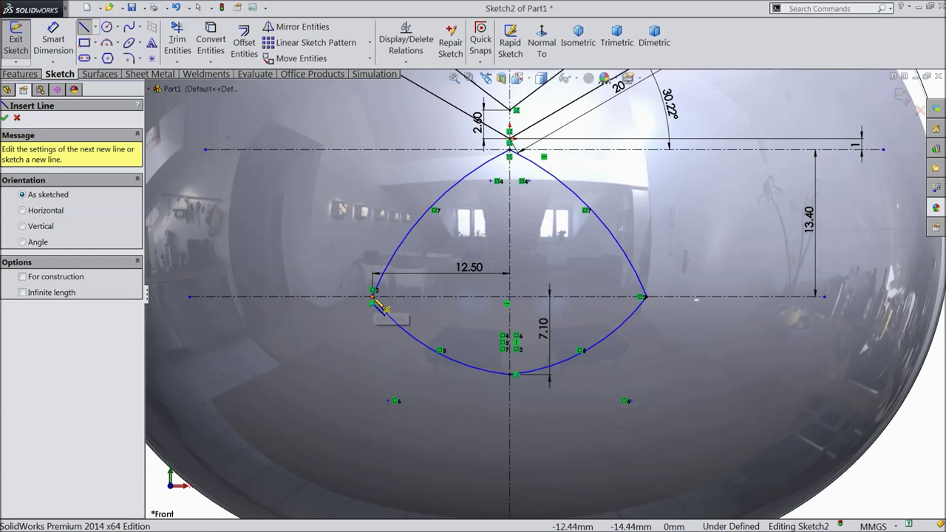
pyautogui.click(373, 296)
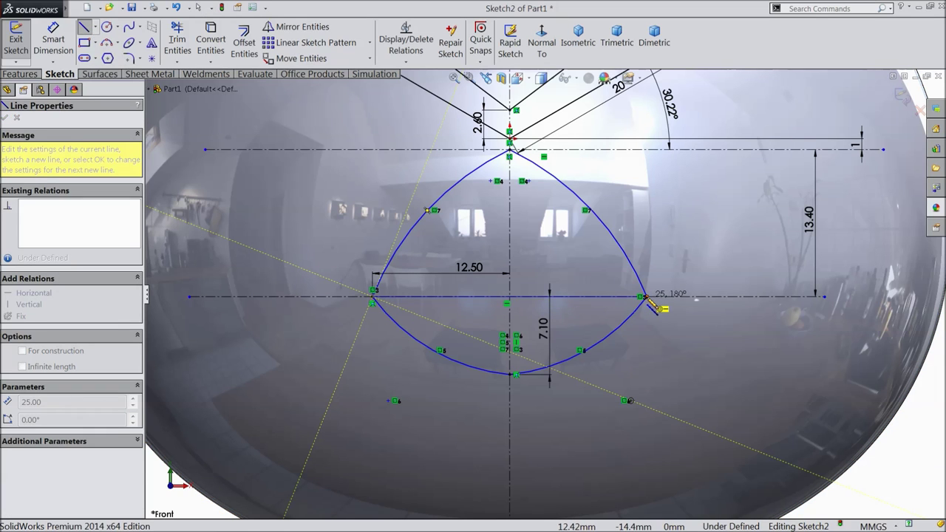
pyautogui.click(646, 297)
pyautogui.rightClick(701, 135)
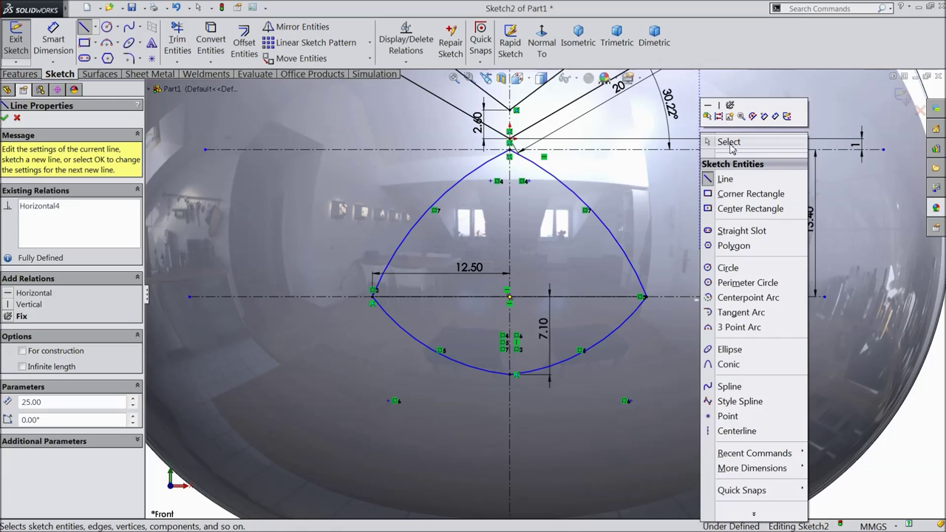
# Draw a centerpoint arc of about 7.4 mm radius, centred on the upper horizontal centerline, from the right eyebrow's lower edge to the beak's upper-right arc
pyautogui.click(729, 142)
pyautogui.scroll(4, 584, 277)
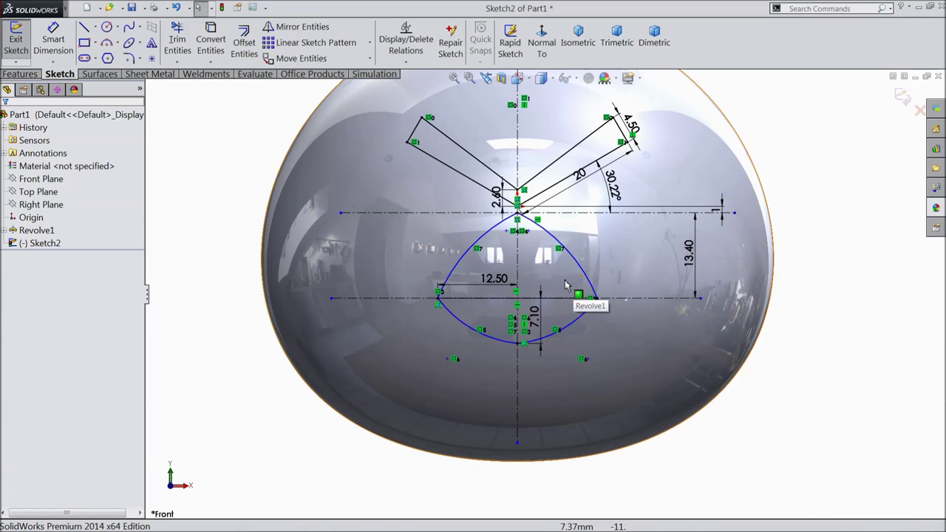
pyautogui.scroll(-2, 553, 225)
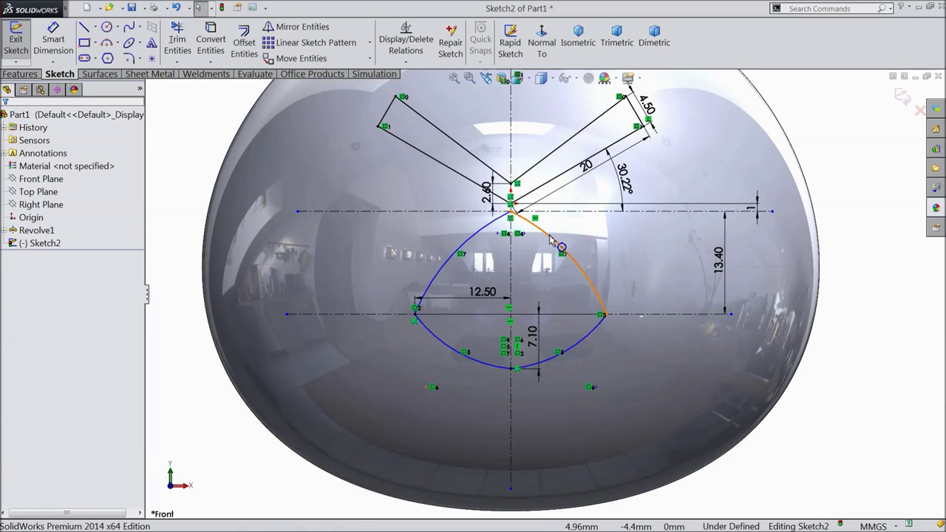
pyautogui.click(117, 45)
pyautogui.click(141, 59)
pyautogui.scroll(-2, 579, 151)
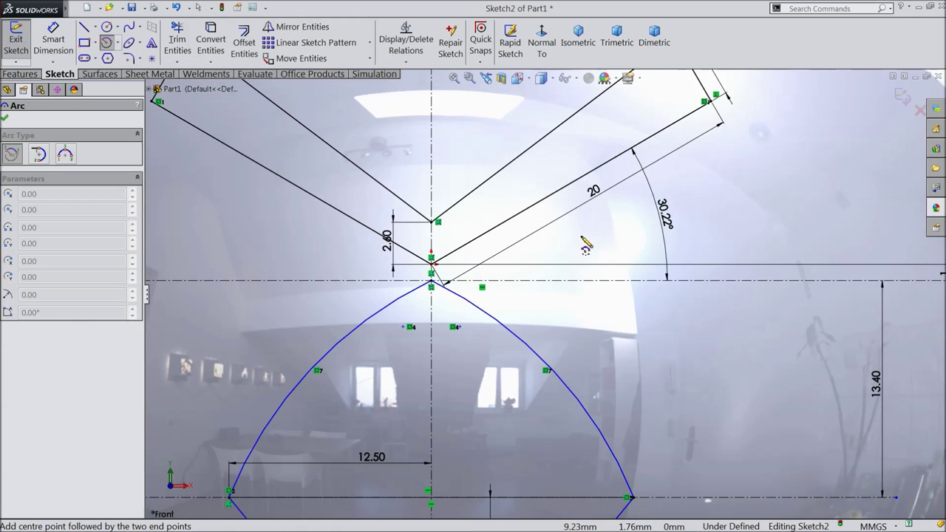
pyautogui.click(570, 280)
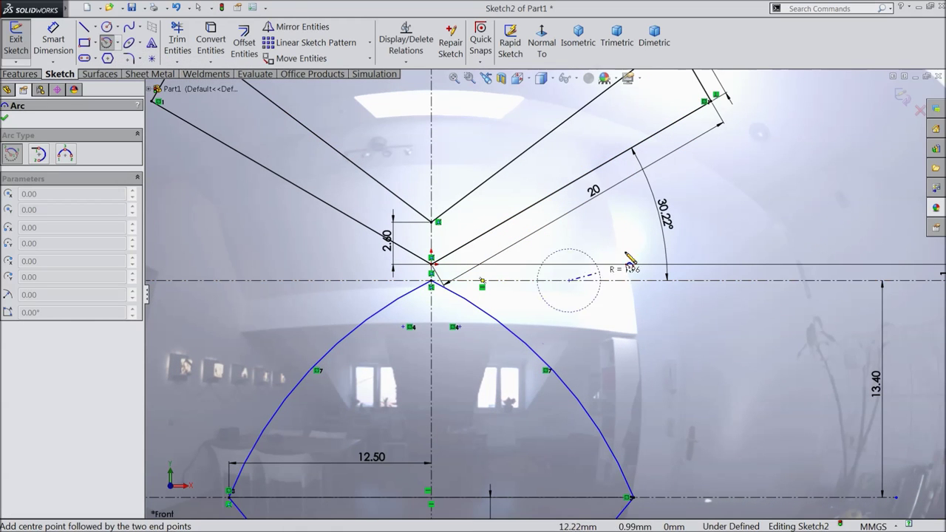
pyautogui.click(603, 168)
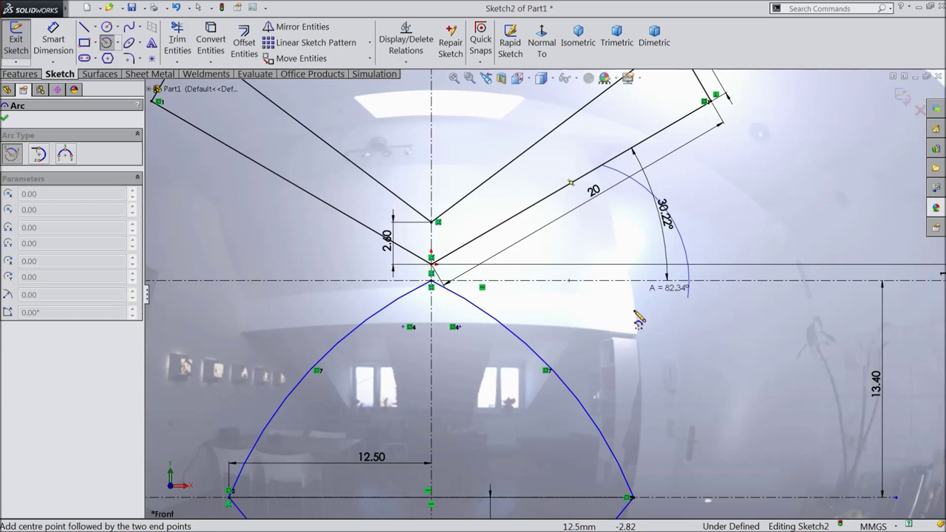
pyautogui.click(584, 411)
pyautogui.rightClick(613, 321)
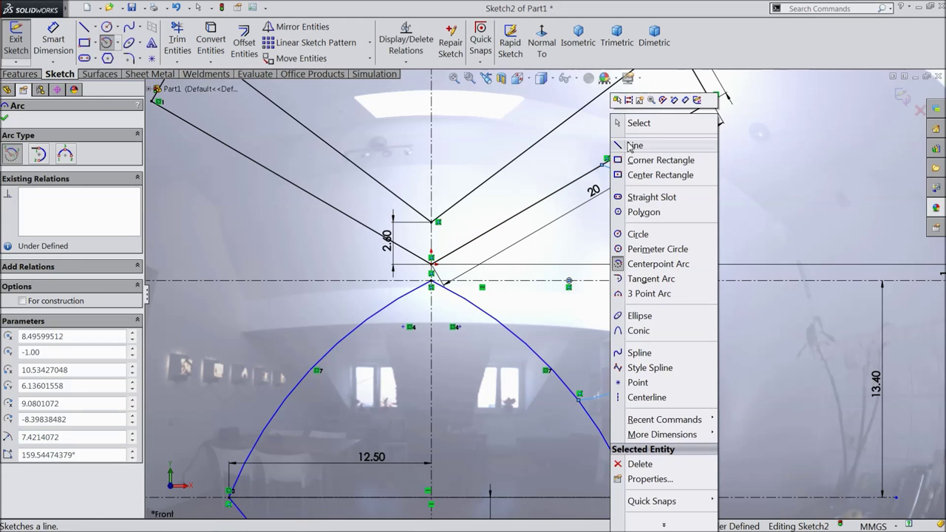
pyautogui.click(634, 124)
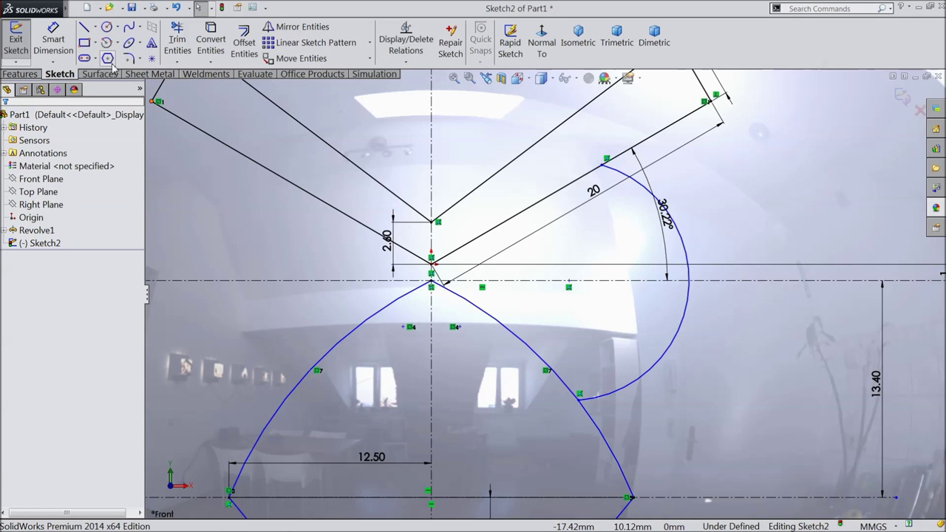
# Dimension the distance from the eye arc's center to the vertical centerline as 7.25 mm
pyautogui.click(60, 42)
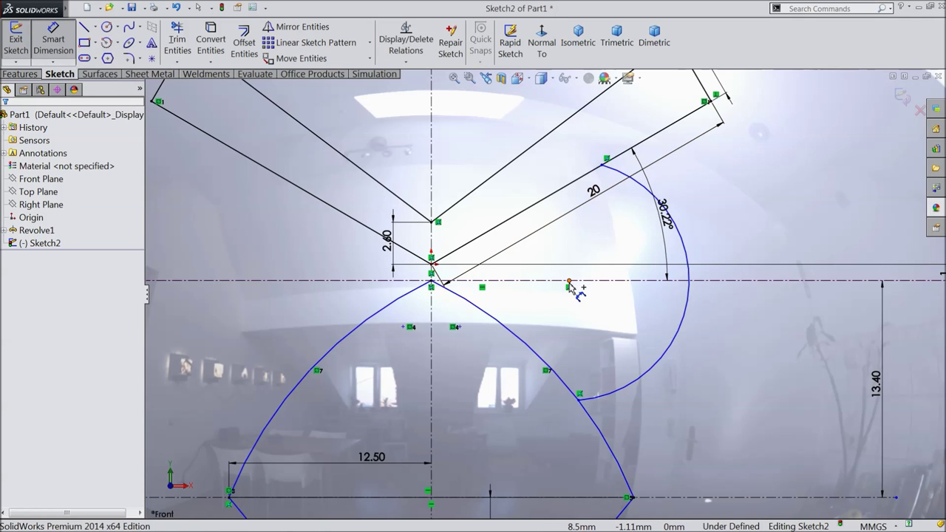
pyautogui.click(570, 285)
pyautogui.click(433, 322)
pyautogui.click(479, 369)
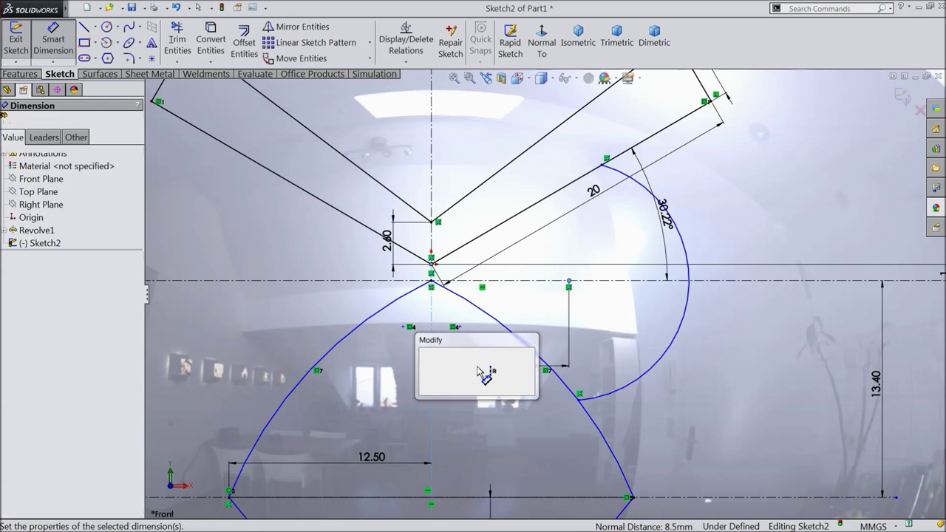
pyautogui.write('7.25')
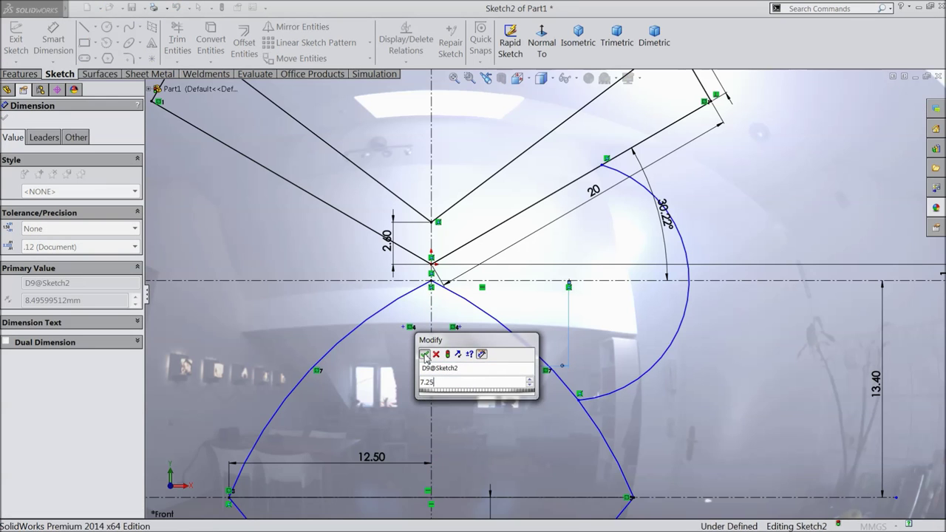
pyautogui.click(425, 355)
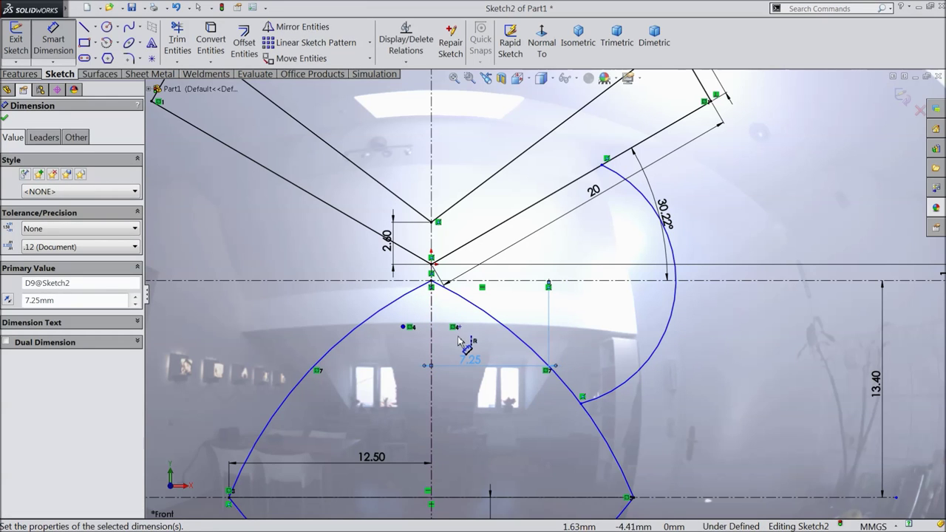
# Dimension the eye arc's radius as 6.25 mm
pyautogui.click(674, 304)
pyautogui.click(721, 319)
pyautogui.write('6.25')
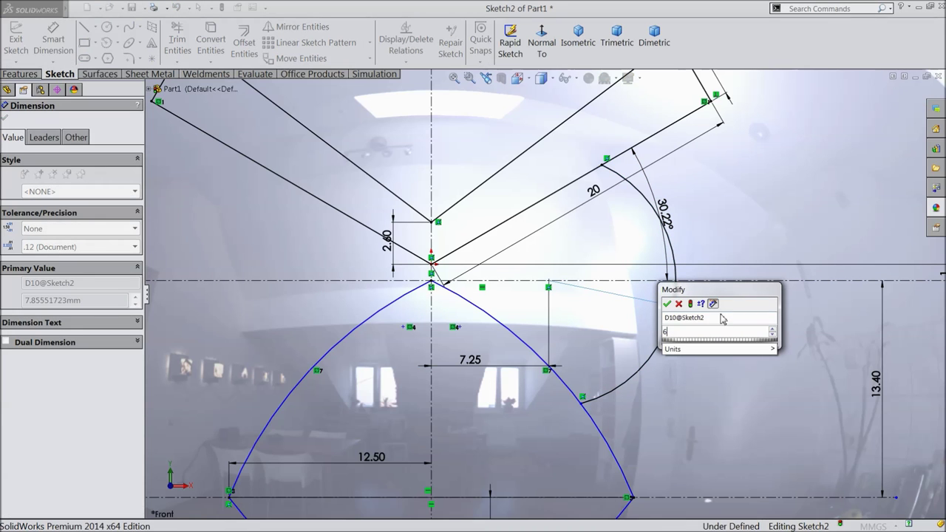
pyautogui.click(667, 305)
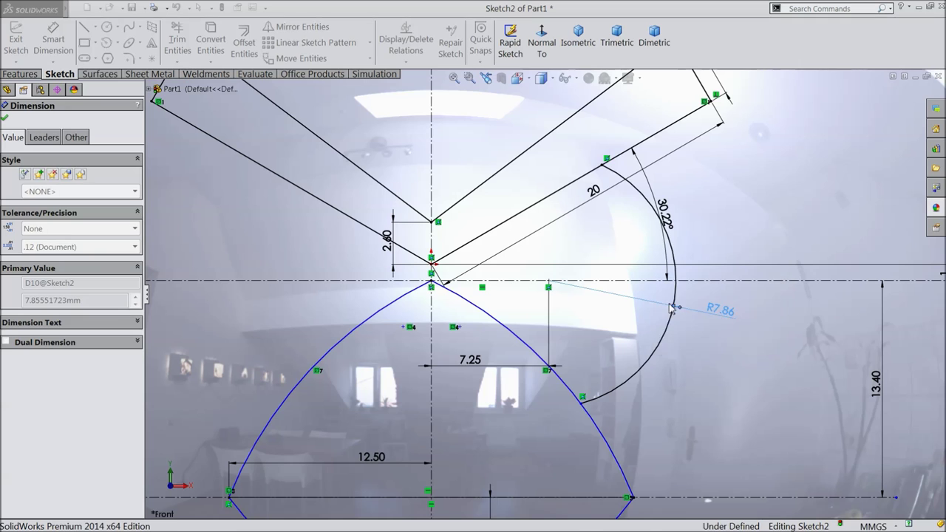
pyautogui.click(4, 119)
# Offset the eye arc outward by 1 mm, adding the offset dimension
pyautogui.click(244, 44)
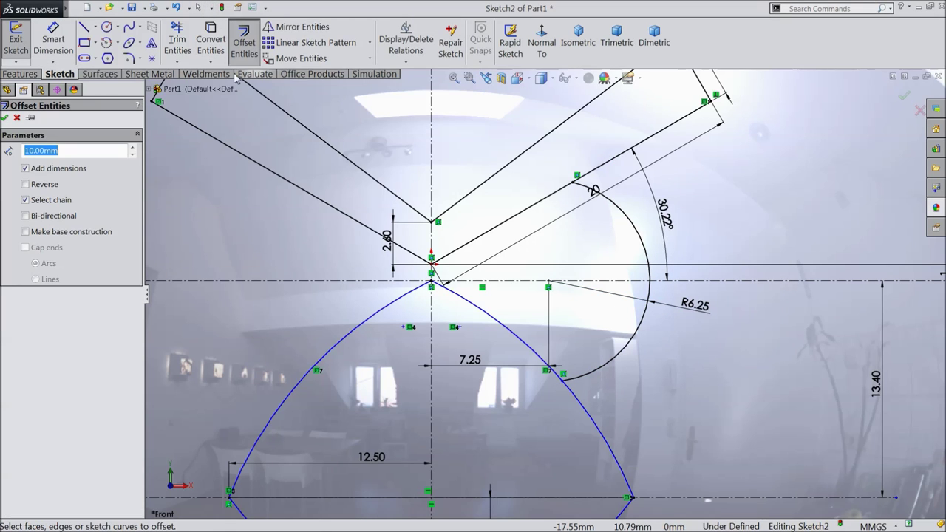
pyautogui.write('1')
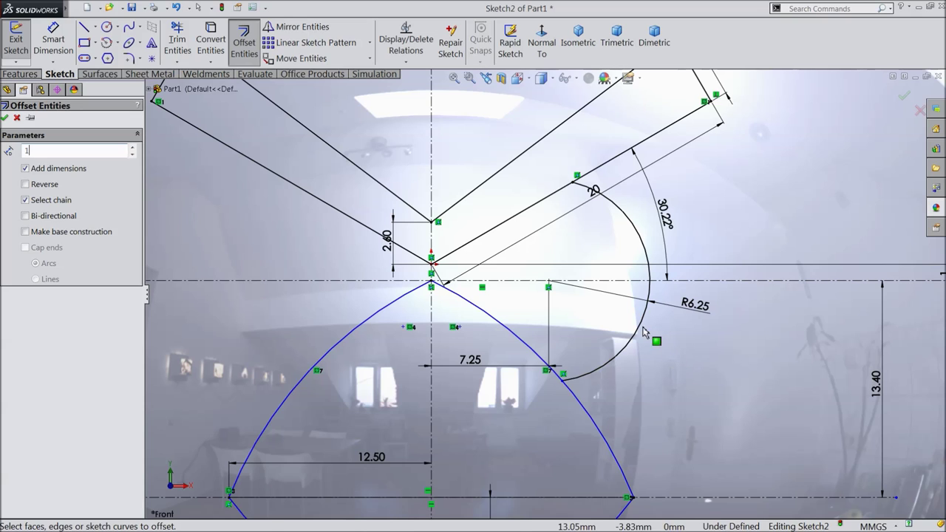
pyautogui.click(642, 329)
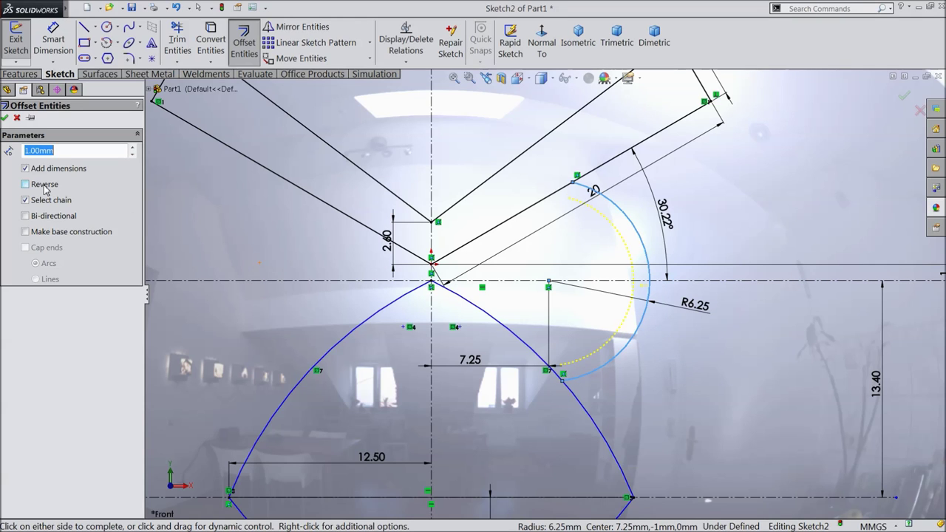
pyautogui.click(5, 119)
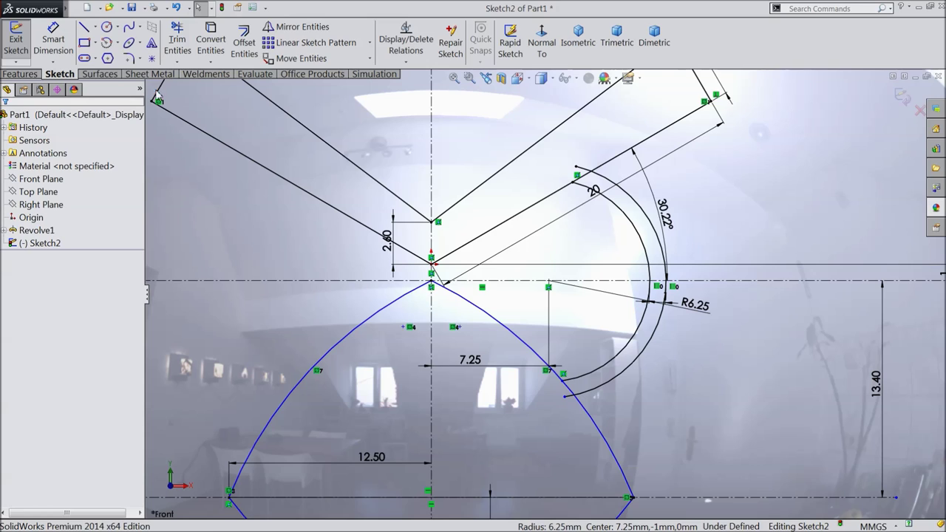
# Trim the outer eye arc's ends that extend past the right eyebrow's lower edge and the beak's upper-right arc
pyautogui.click(177, 45)
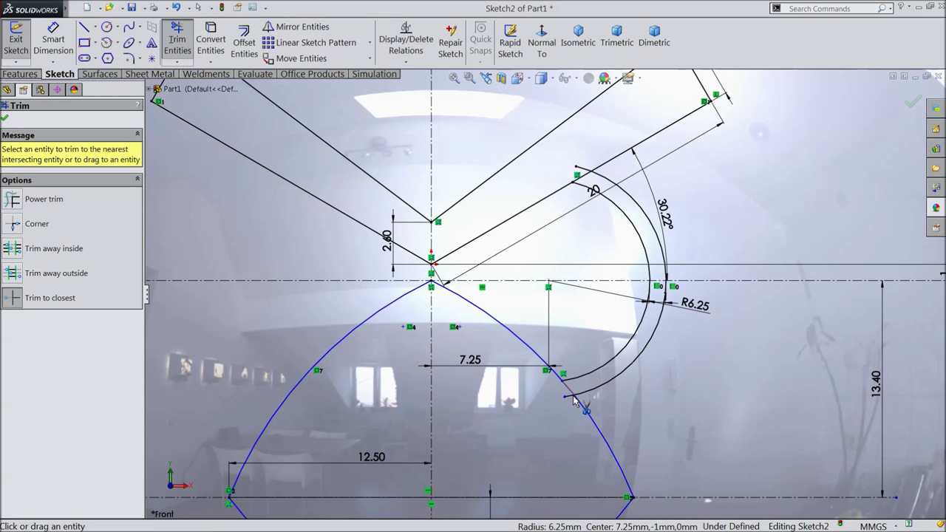
pyautogui.click(584, 174)
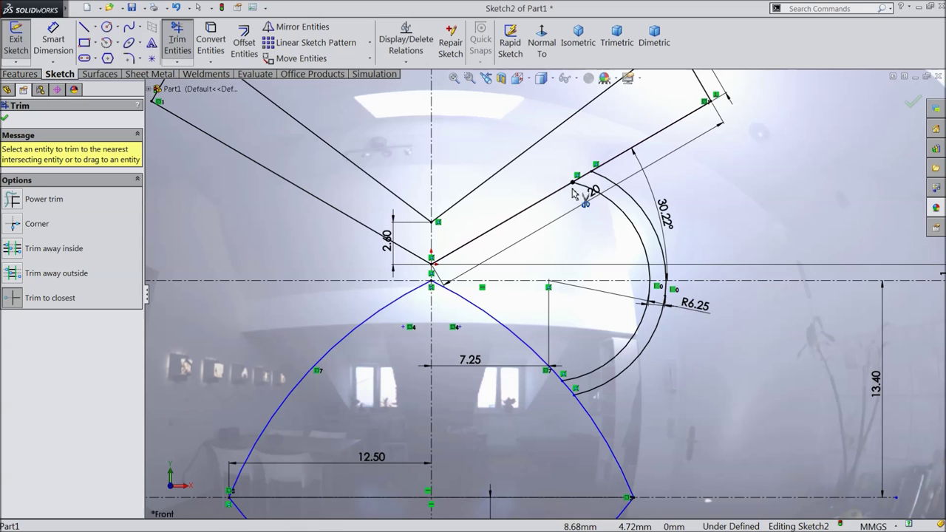
pyautogui.click(5, 119)
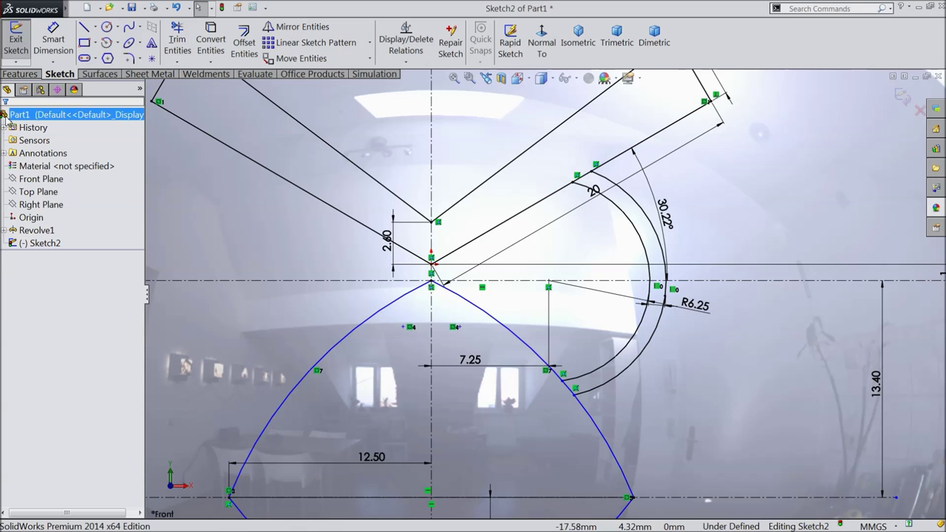
# Mirror both right eye arcs about the vertical centerline, keeping the originals
pyautogui.click(302, 28)
pyautogui.click(633, 234)
pyautogui.click(652, 221)
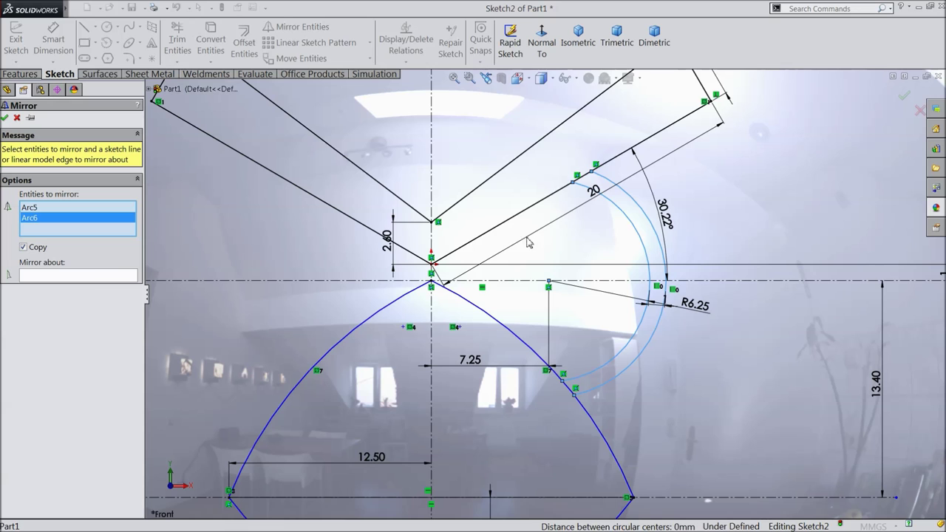
pyautogui.click(94, 278)
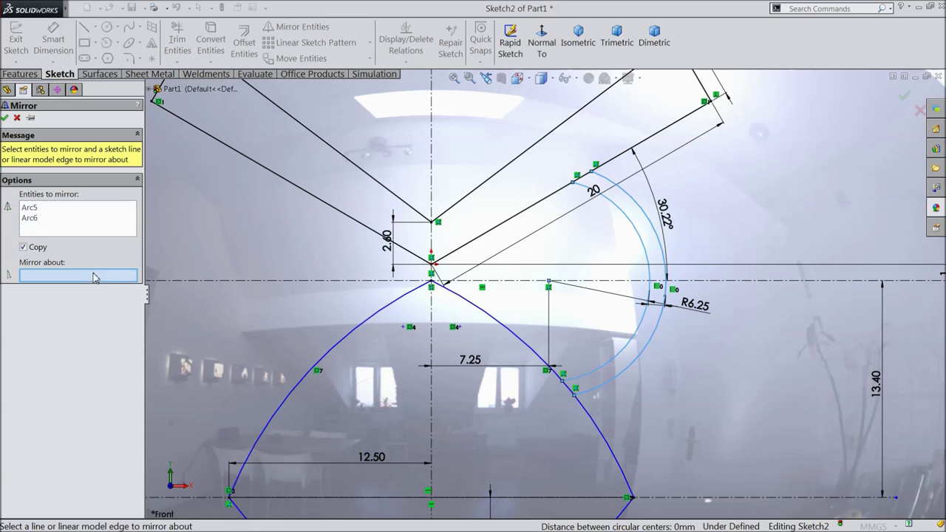
pyautogui.click(433, 171)
pyautogui.click(5, 118)
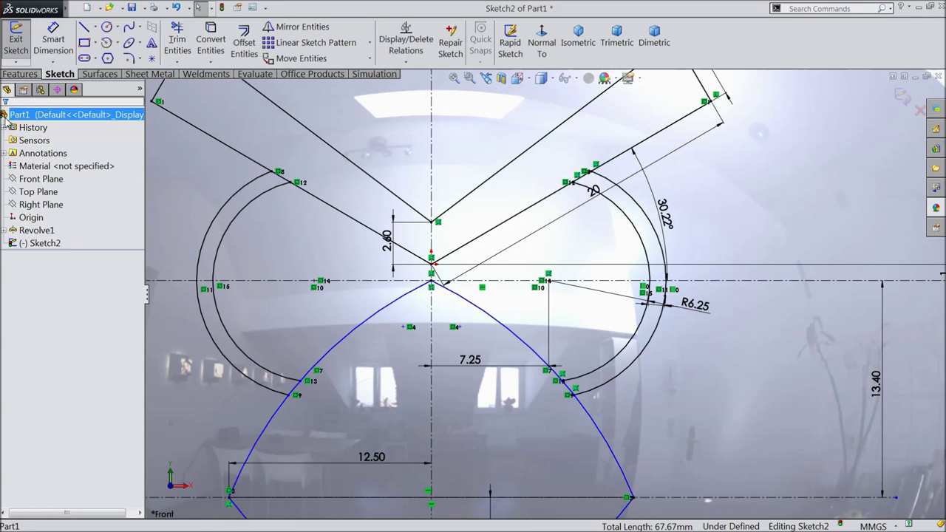
# Draw a centerpoint arc for the right pupil, centred about 5.5 mm from the vertical centerline, with both ends on the eyebrow's lower edge
pyautogui.scroll(5, 505, 353)
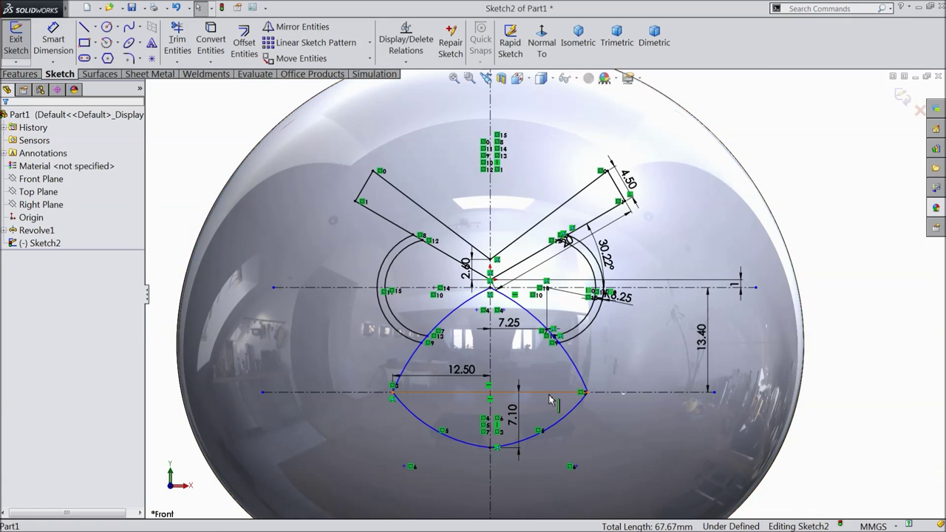
pyautogui.scroll(-3, 549, 401)
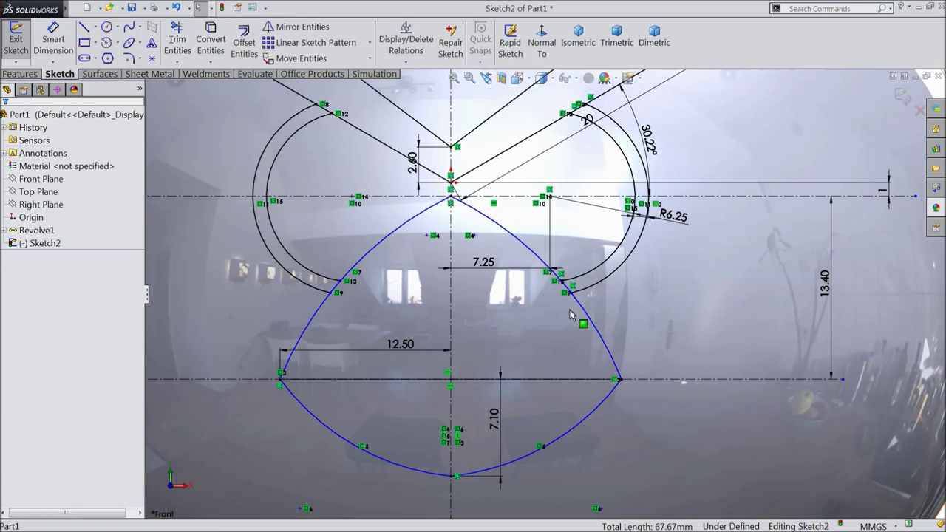
pyautogui.click(117, 45)
pyautogui.click(122, 62)
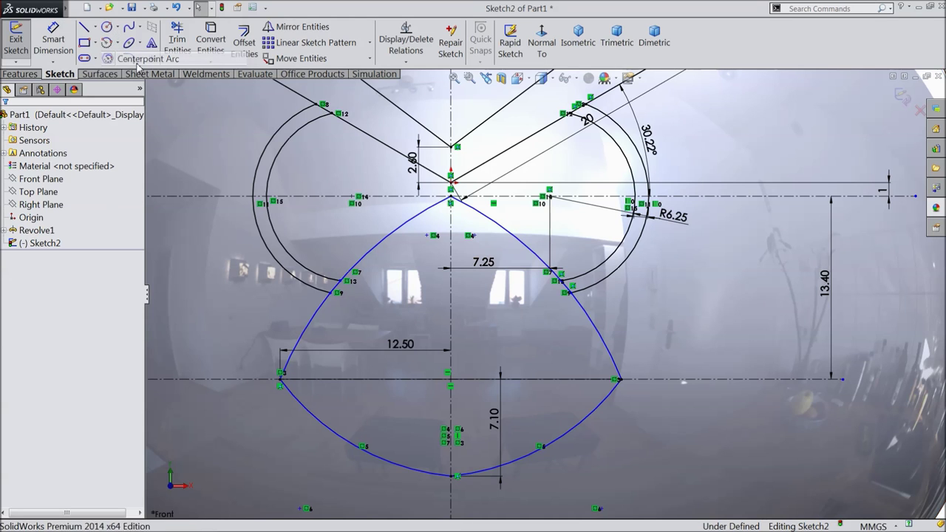
pyautogui.scroll(-3, 545, 167)
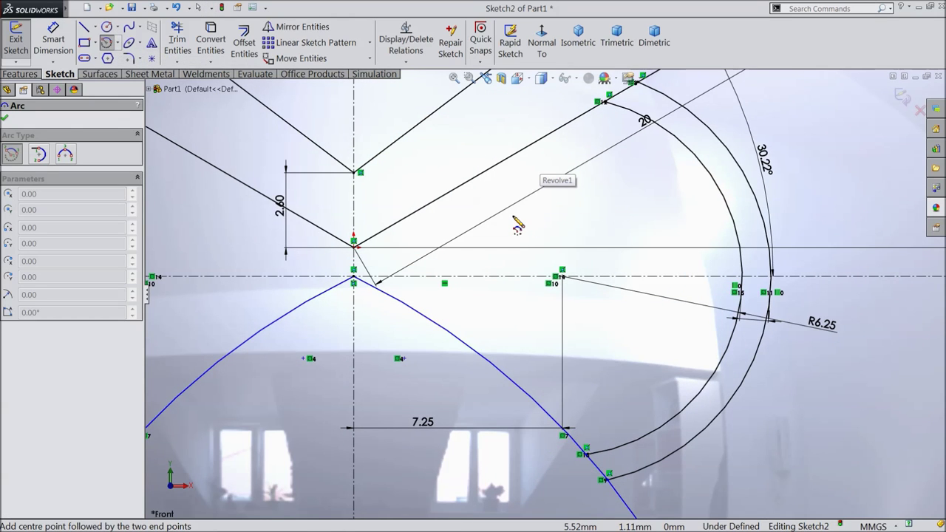
pyautogui.click(511, 217)
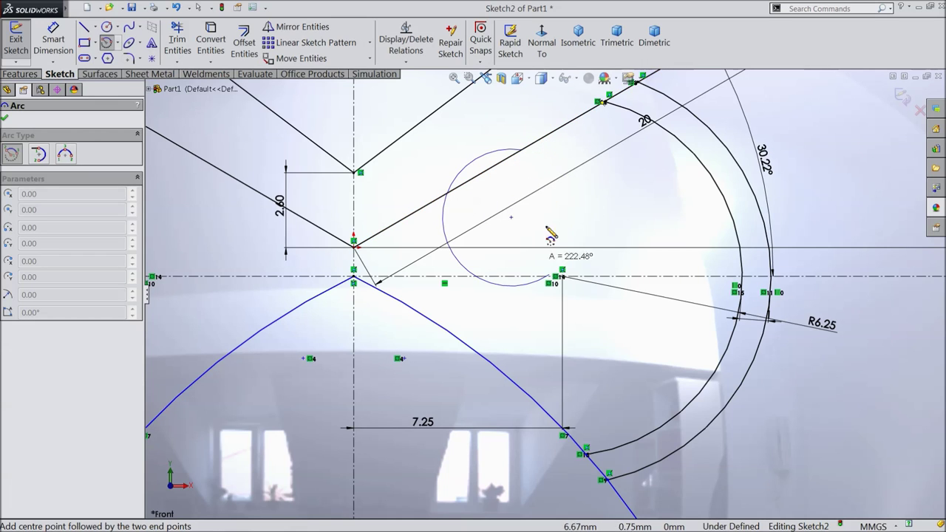
pyautogui.click(448, 193)
pyautogui.rightClick(442, 94)
pyautogui.click(465, 120)
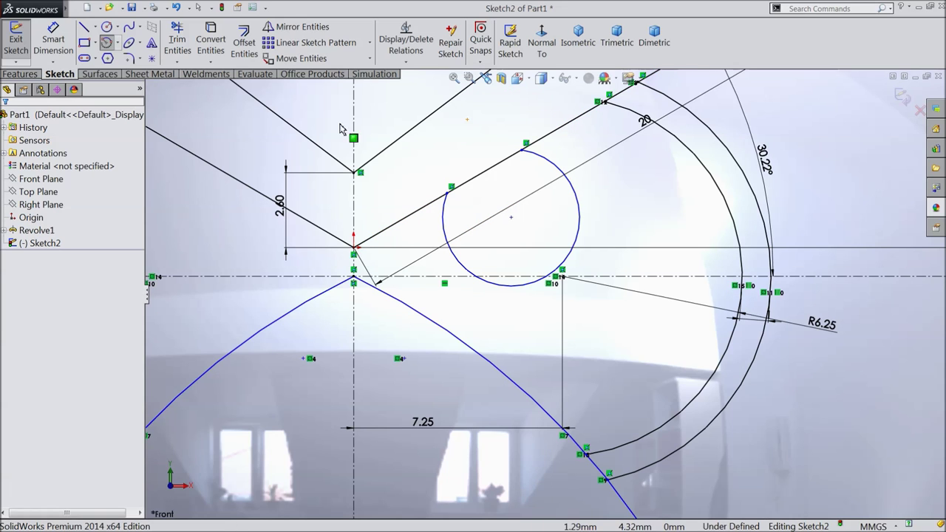
# Dimension the pupil arc's radius as 2 mm
pyautogui.click(50, 46)
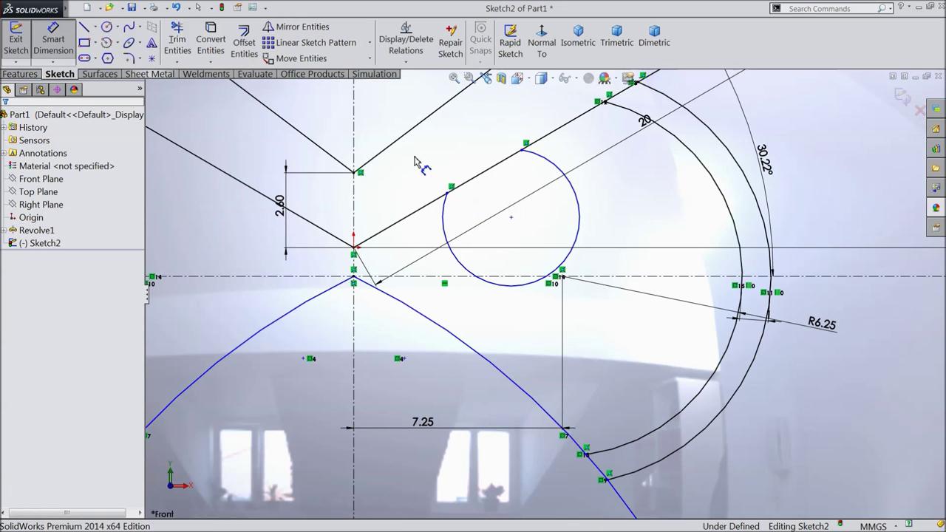
pyautogui.click(571, 205)
pyautogui.click(601, 200)
pyautogui.write('2')
pyautogui.press('Return')
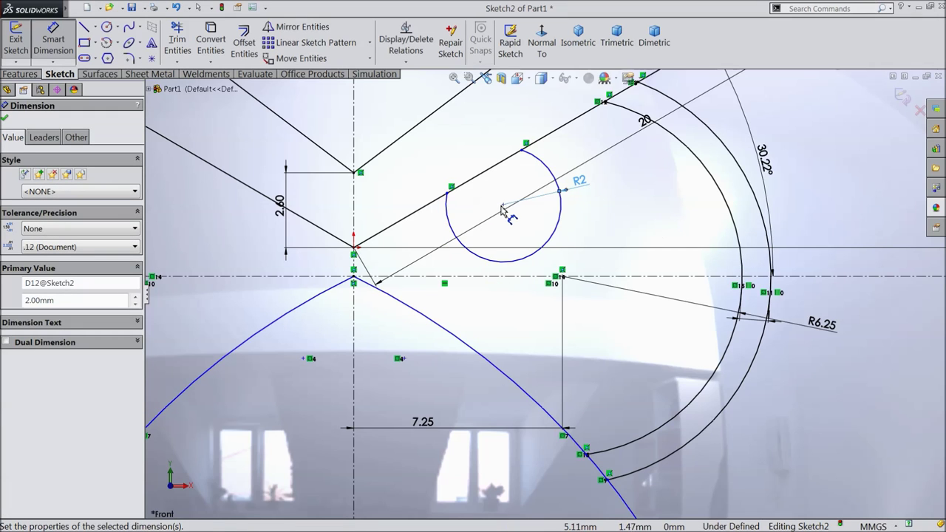
# Dimension the horizontal distance from the pupil arc's center to the vertical centerline as 5 mm
pyautogui.click(504, 206)
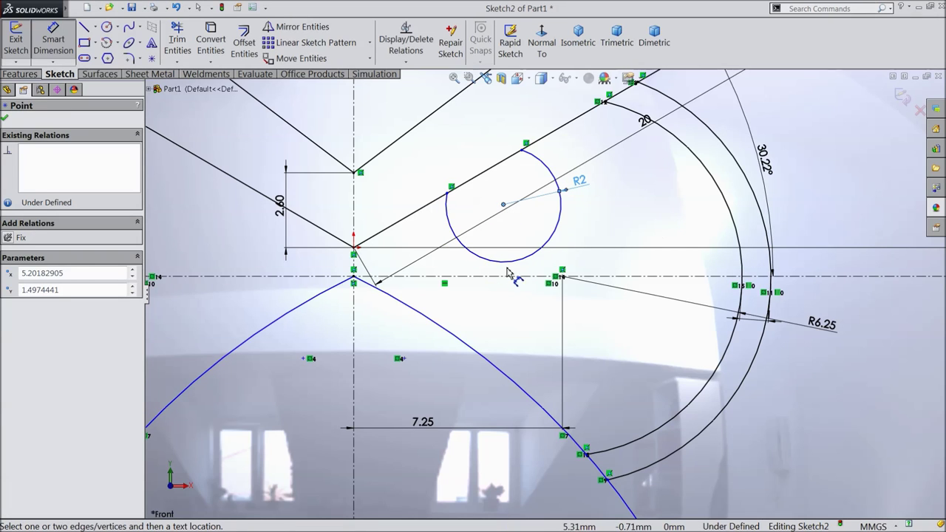
pyautogui.click(354, 266)
pyautogui.click(422, 172)
pyautogui.write('5')
pyautogui.press('Return')
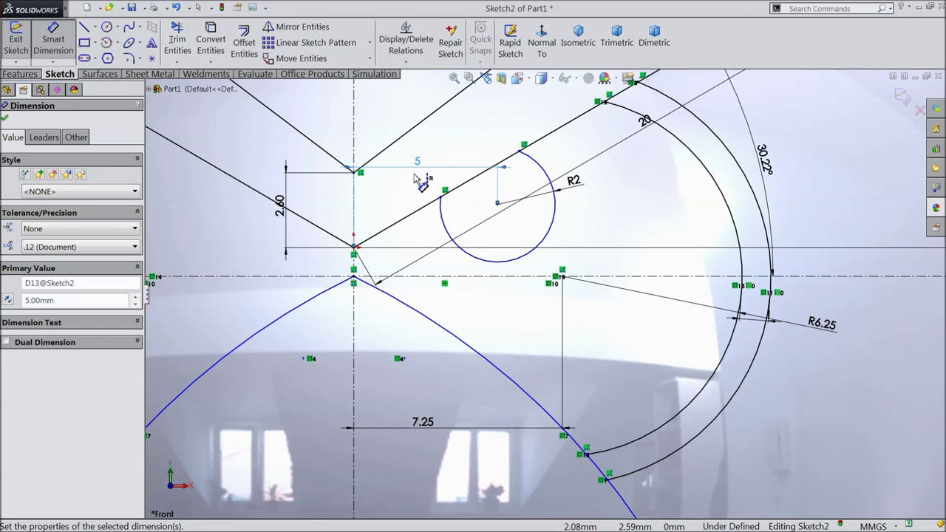
pyautogui.click(5, 121)
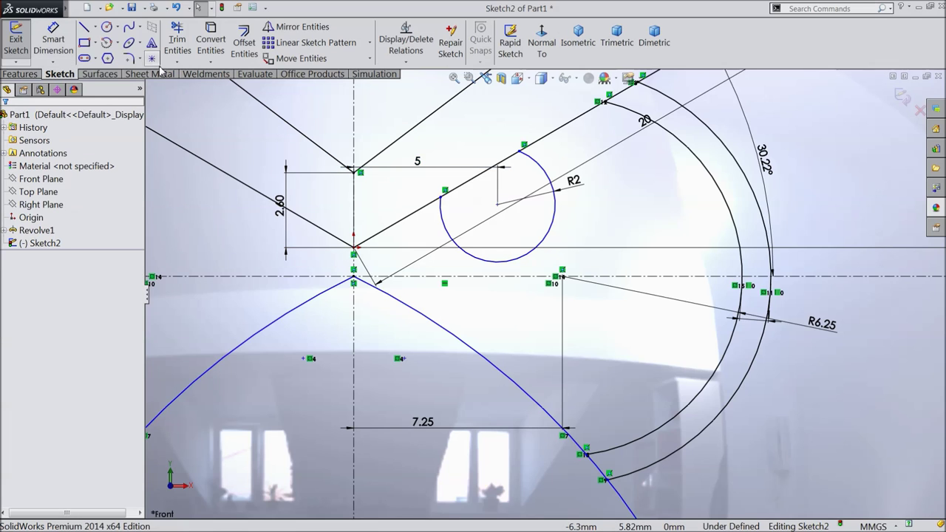
# Mirror the right pupil arc about the vertical centerline, keeping the original
pyautogui.click(300, 26)
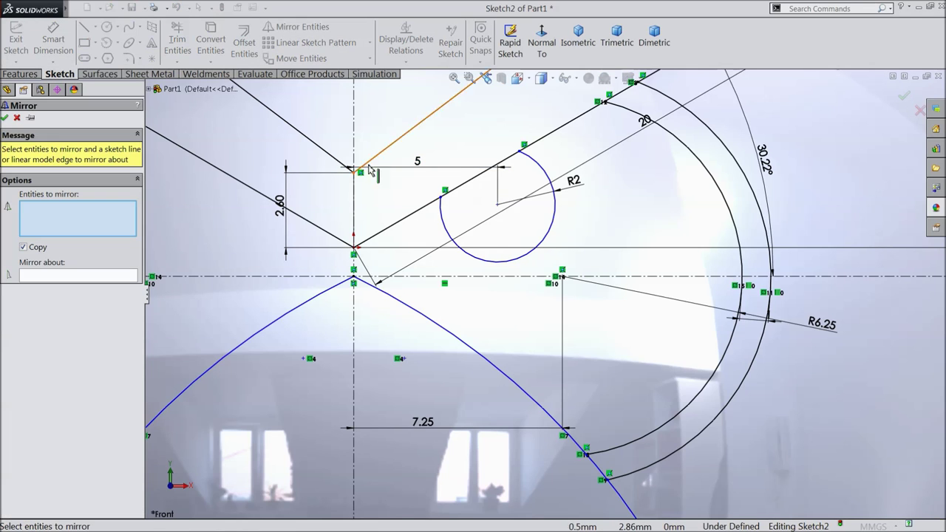
pyautogui.click(545, 241)
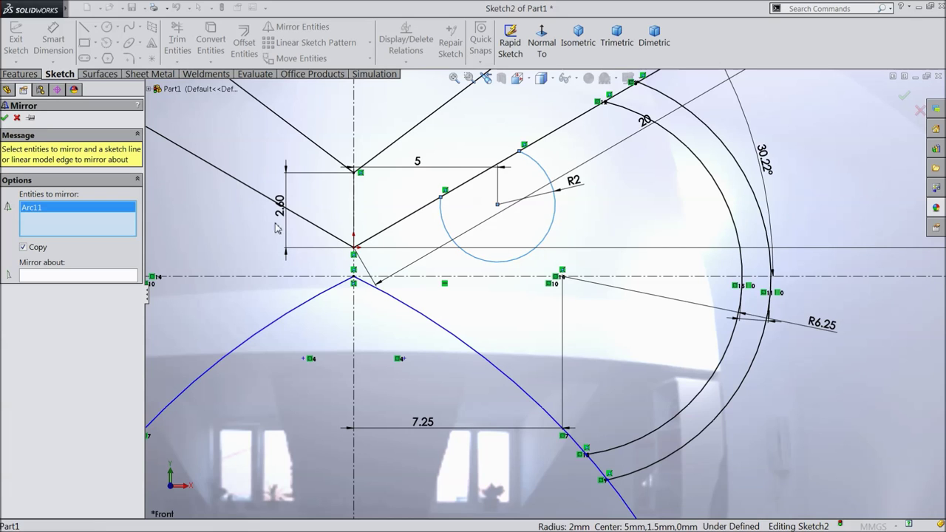
pyautogui.click(82, 276)
pyautogui.click(354, 326)
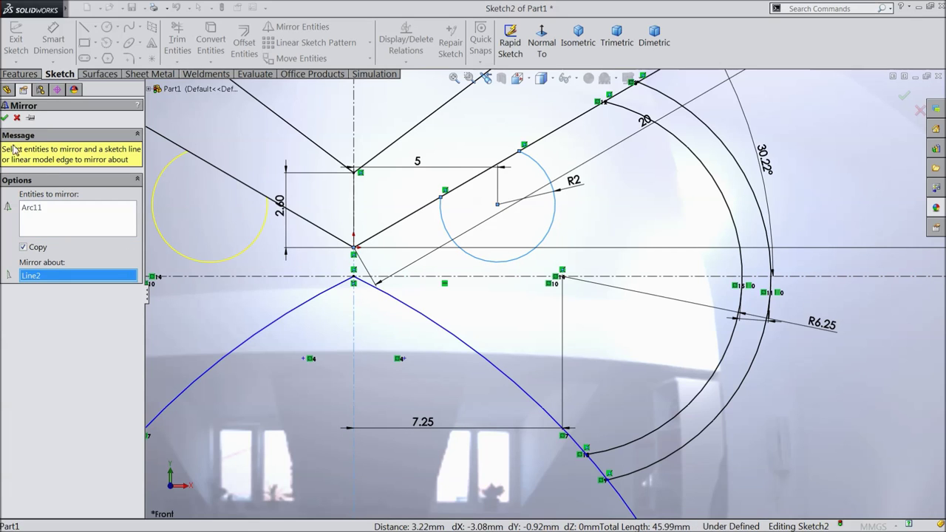
pyautogui.click(5, 118)
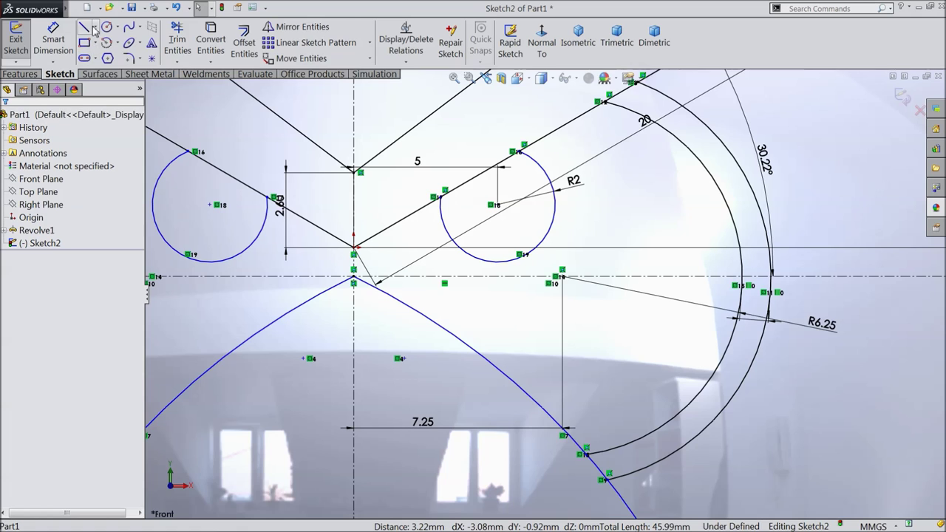
# Draw a 3-point arc of about 3.28 mm radius from the left eyebrow's lower edge to the beak's upper curve, about 0.94 mm left of the vertical centerline
pyautogui.click(118, 44)
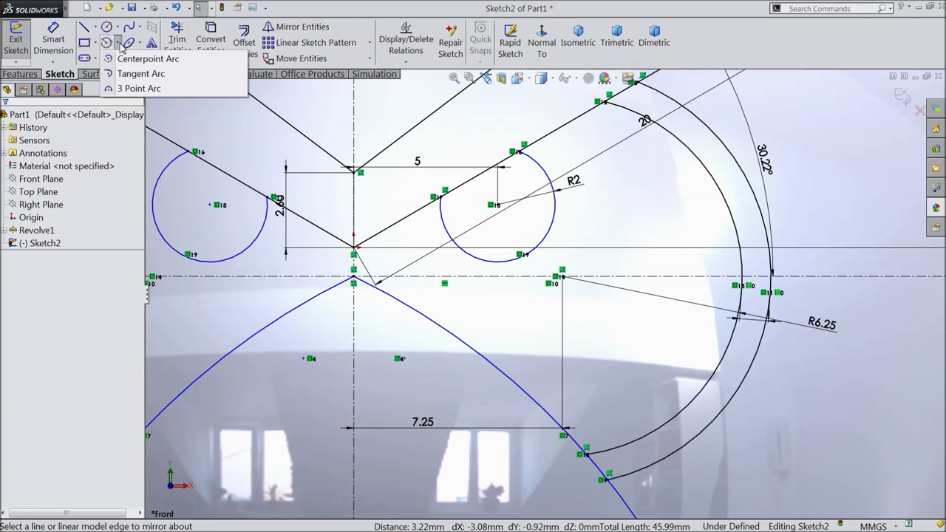
pyautogui.click(65, 88)
pyautogui.scroll(-3, 383, 206)
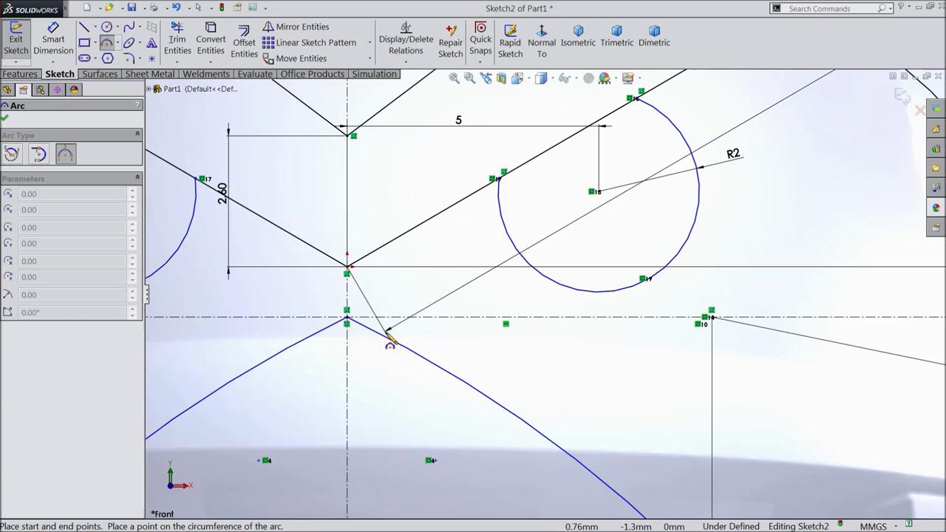
pyautogui.scroll(-4, 387, 332)
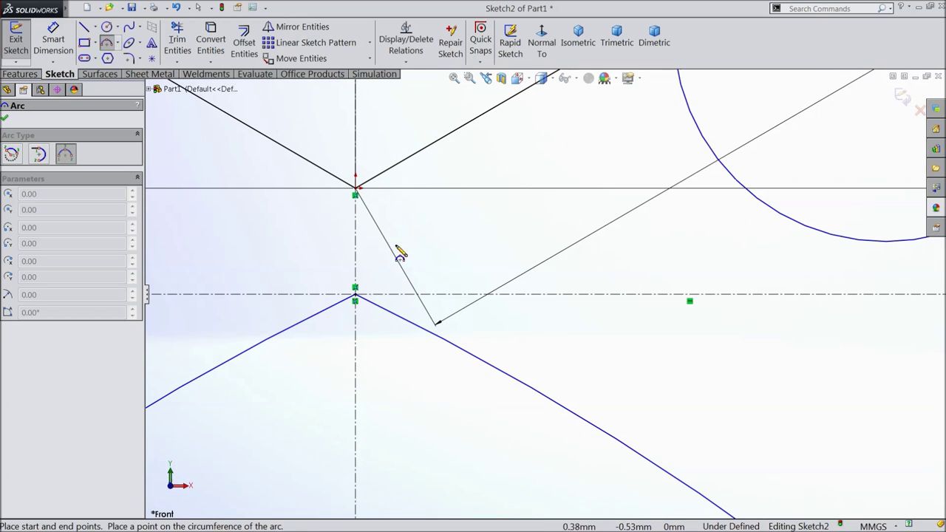
pyautogui.scroll(1, 412, 268)
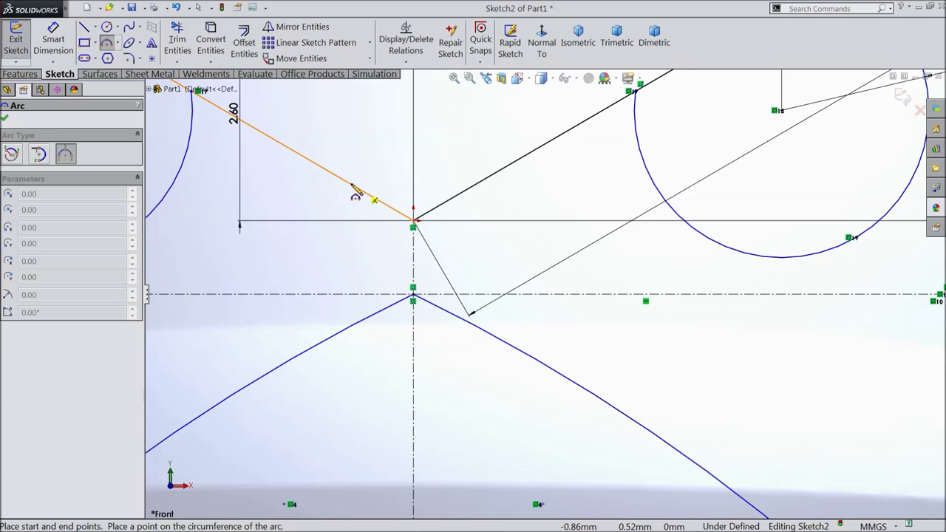
pyautogui.click(345, 182)
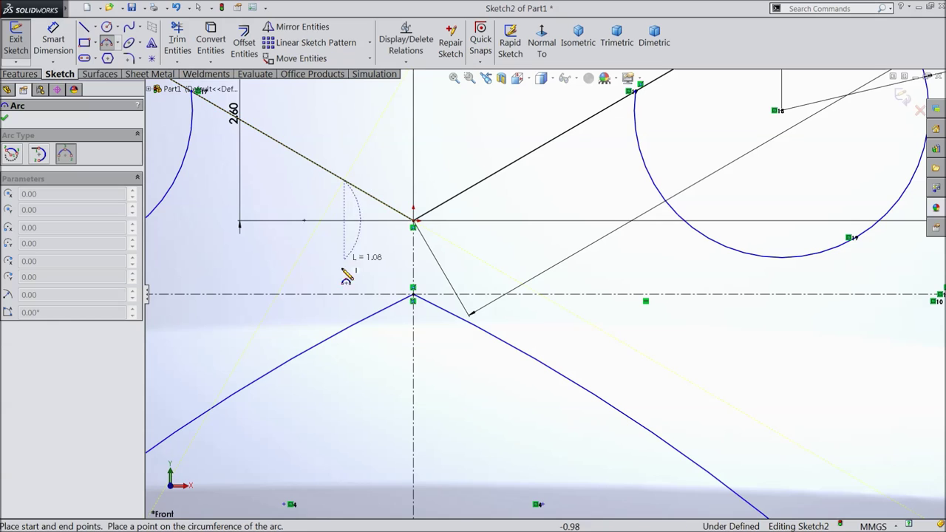
pyautogui.click(344, 331)
pyautogui.click(358, 281)
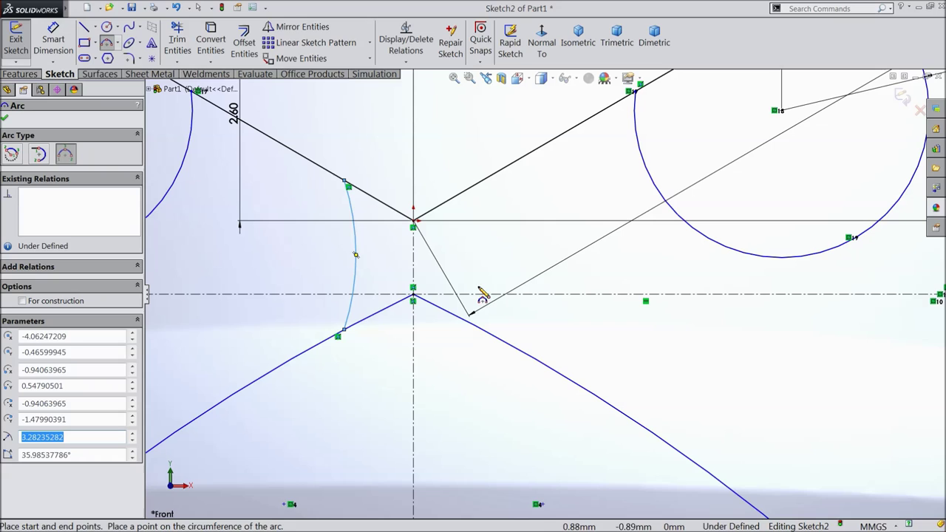
# Mirror the new arc between eyebrow and beak about the vertical centerline, keeping the original
pyautogui.click(295, 26)
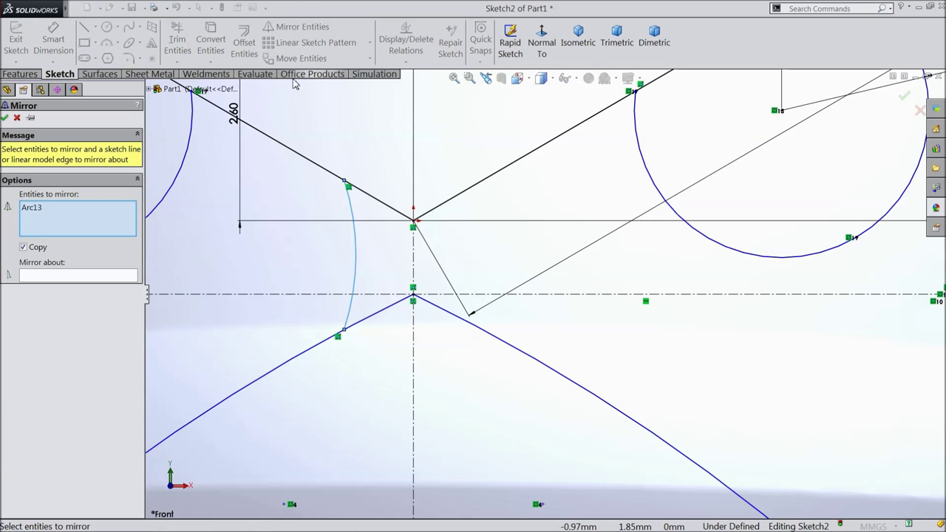
pyautogui.click(98, 274)
pyautogui.click(415, 264)
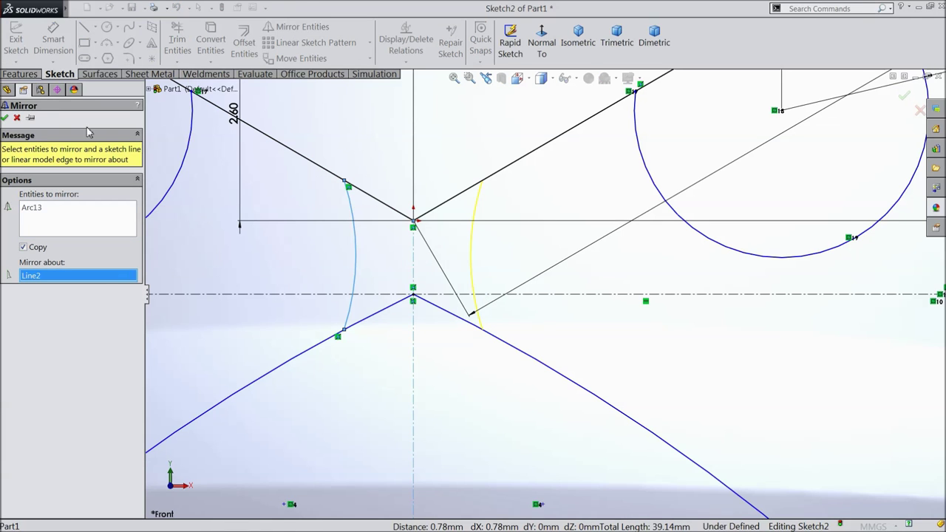
pyautogui.click(5, 119)
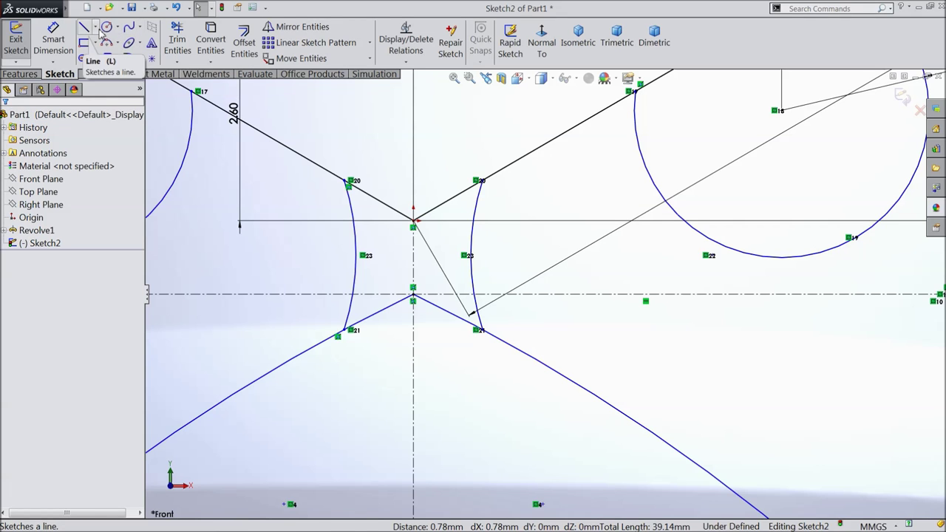
# Draw a 3-point arc from the beak's upper tip to the right eyebrow's lower edge, close to the vertical centerline
pyautogui.click(107, 45)
pyautogui.scroll(-5, 475, 271)
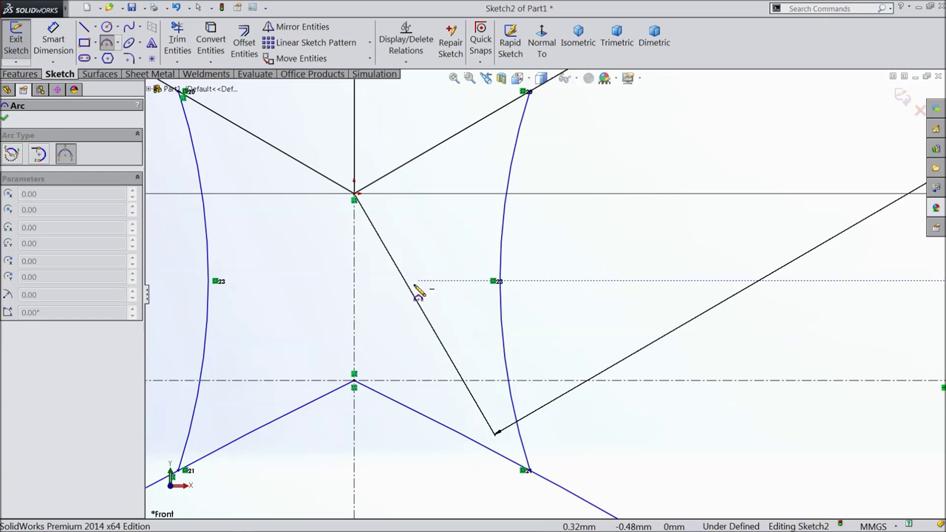
pyautogui.click(355, 383)
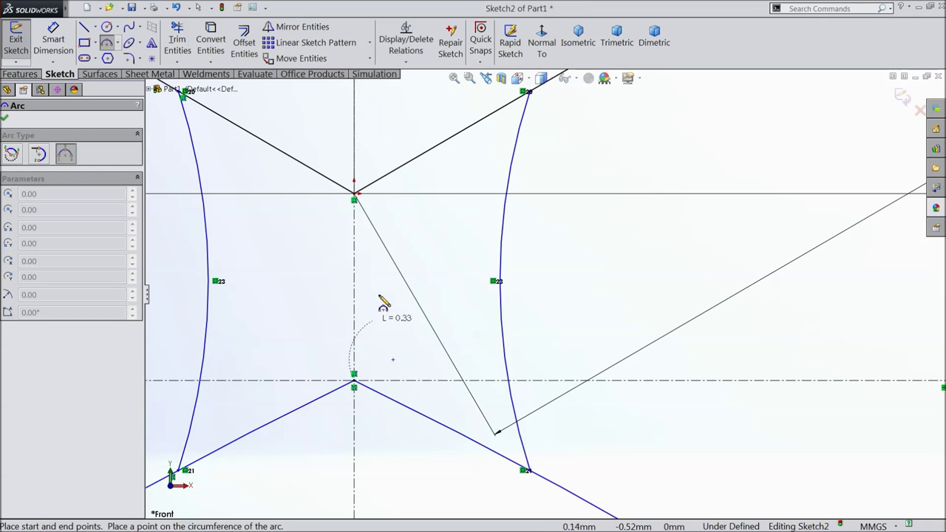
pyautogui.click(385, 176)
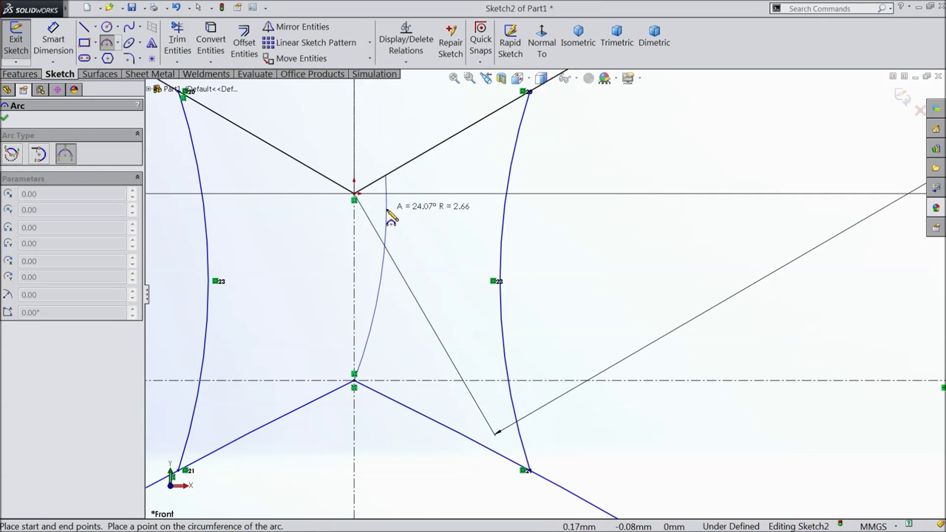
pyautogui.click(379, 218)
pyautogui.rightClick(387, 214)
pyautogui.click(415, 124)
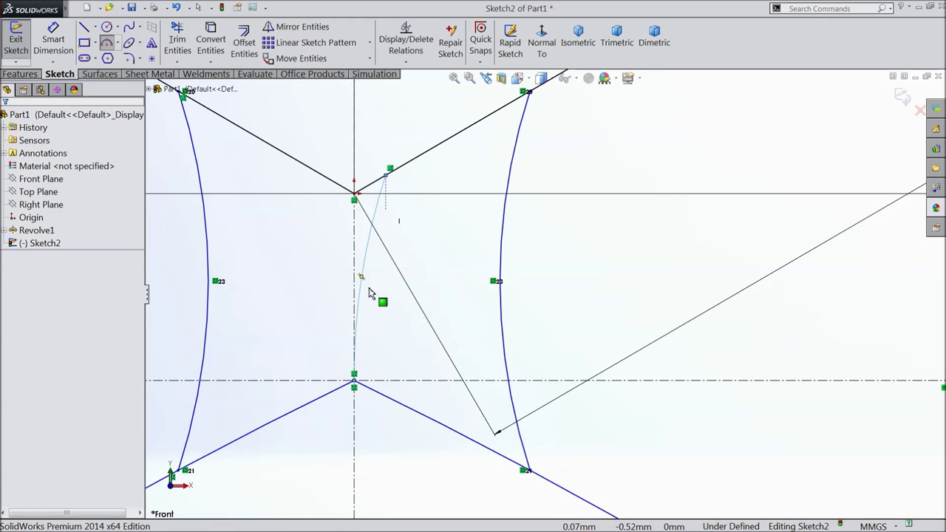
# Make the arc rising from the beak's tip tangent to the vertical centerline
pyautogui.scroll(-4, 363, 274)
pyautogui.click(390, 293)
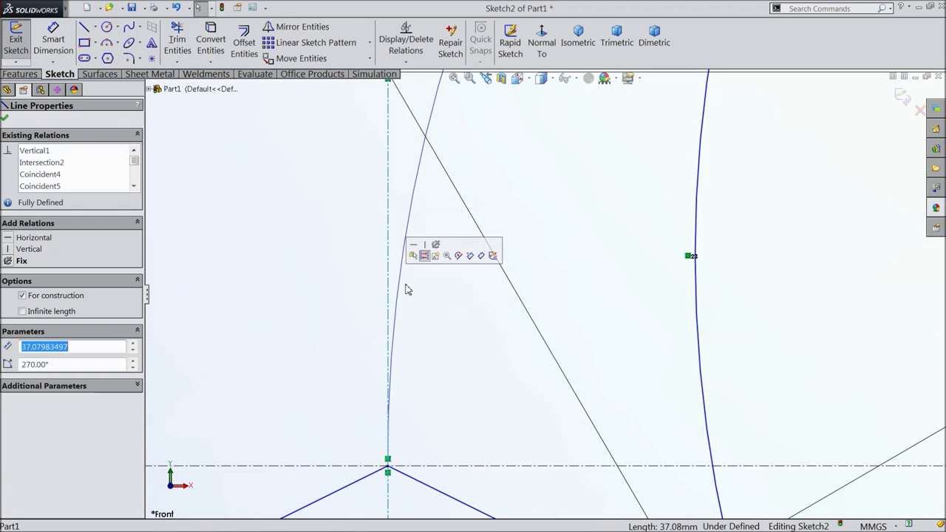
pyautogui.keyDown('ctrl'); pyautogui.click(400, 286); pyautogui.keyUp('ctrl')
pyautogui.click(426, 244)
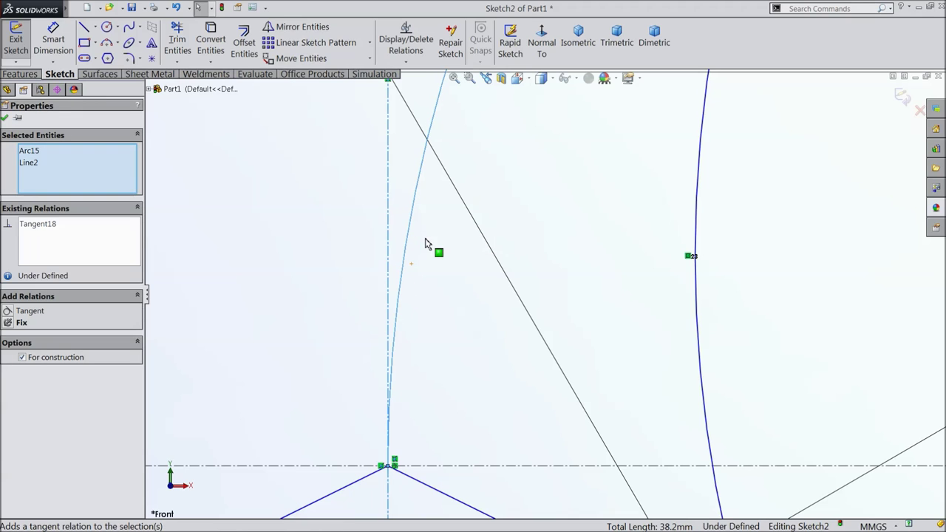
pyautogui.click(6, 120)
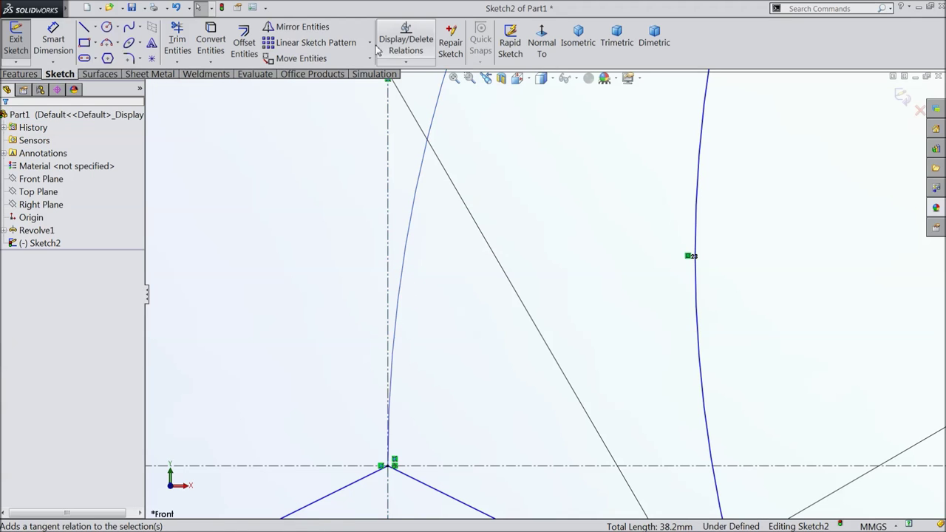
# Try to mirror the tangent arc about the vertical centerline, cancel the mirror, and undo the arc
pyautogui.scroll(3, 348, 104)
pyautogui.click(296, 26)
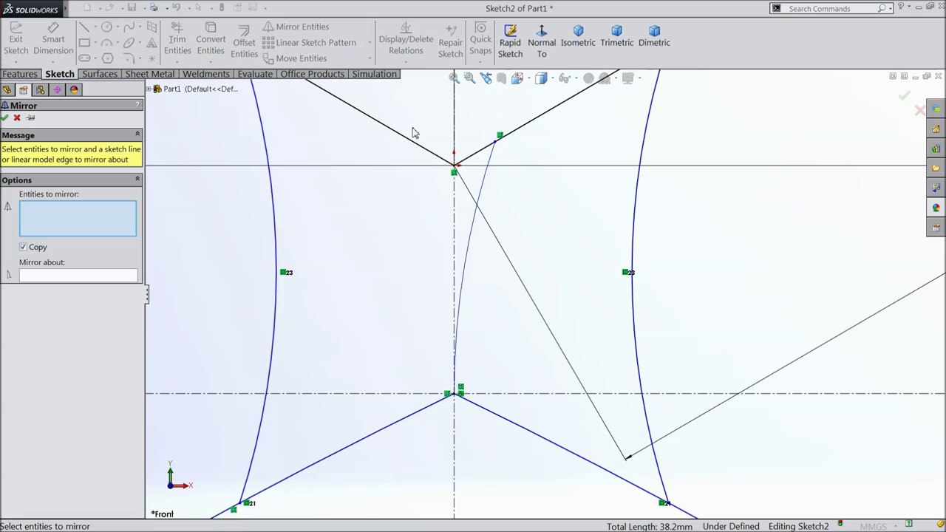
pyautogui.click(484, 185)
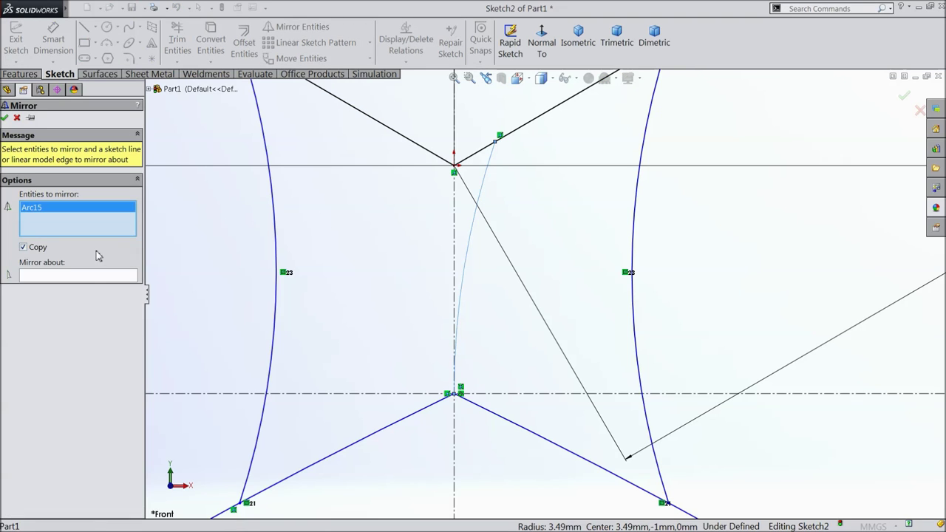
pyautogui.click(92, 276)
pyautogui.click(454, 223)
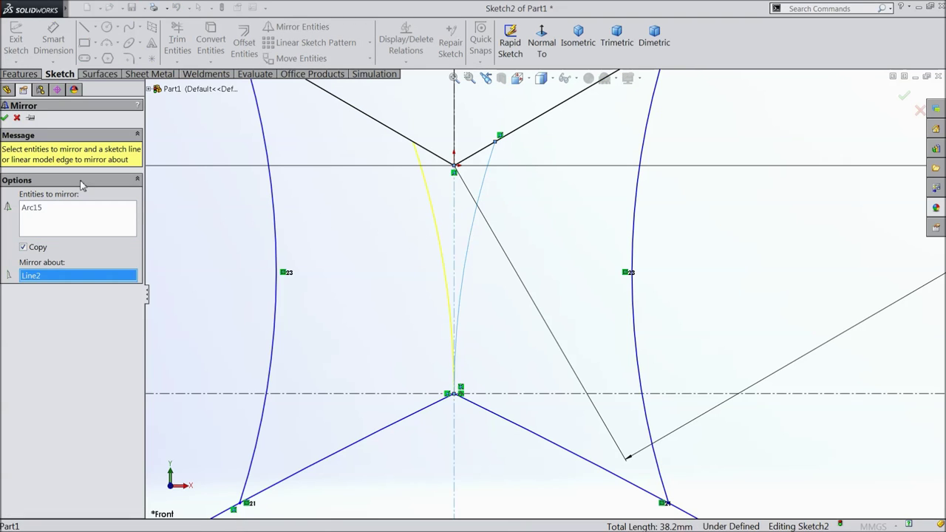
pyautogui.click(17, 118)
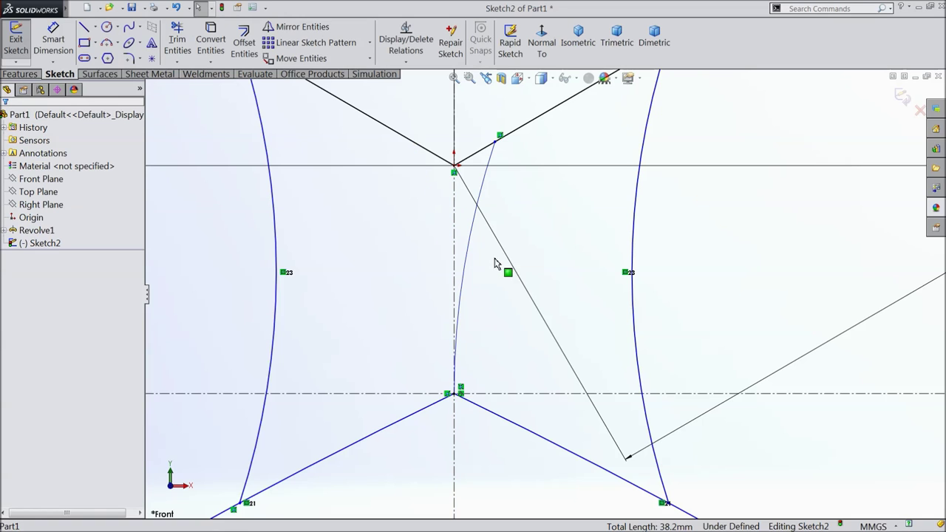
pyautogui.hotkey('ctrl', 'z')
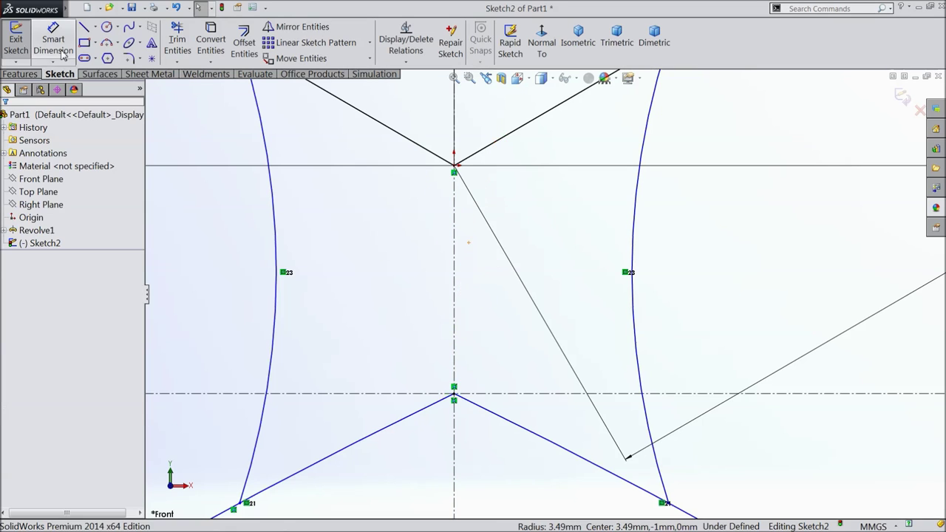
# Draw a 3-point arc of about 2.74 mm radius from about 0.04 mm right of the vertical centerline, above the beak's tip, to the right eyebrow's lower edge
pyautogui.click(107, 42)
pyautogui.scroll(-3, 464, 347)
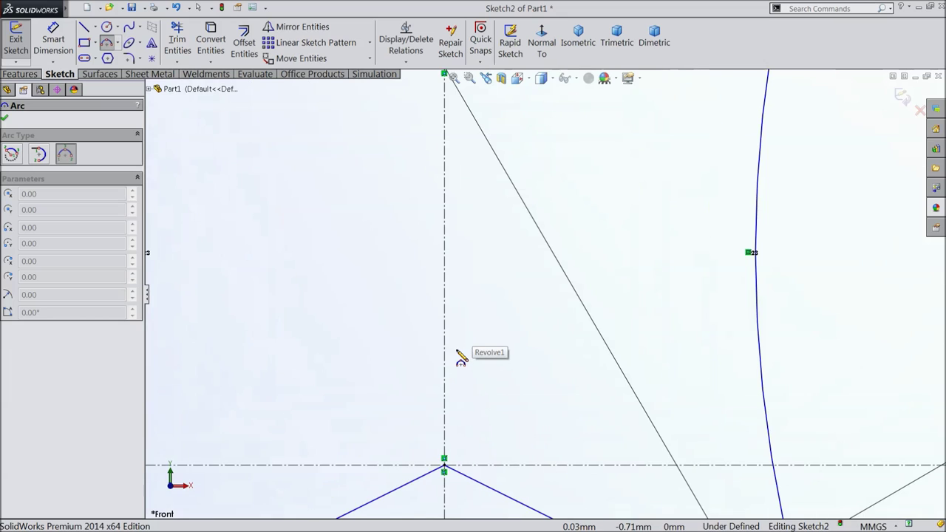
pyautogui.click(464, 358)
pyautogui.scroll(2, 474, 330)
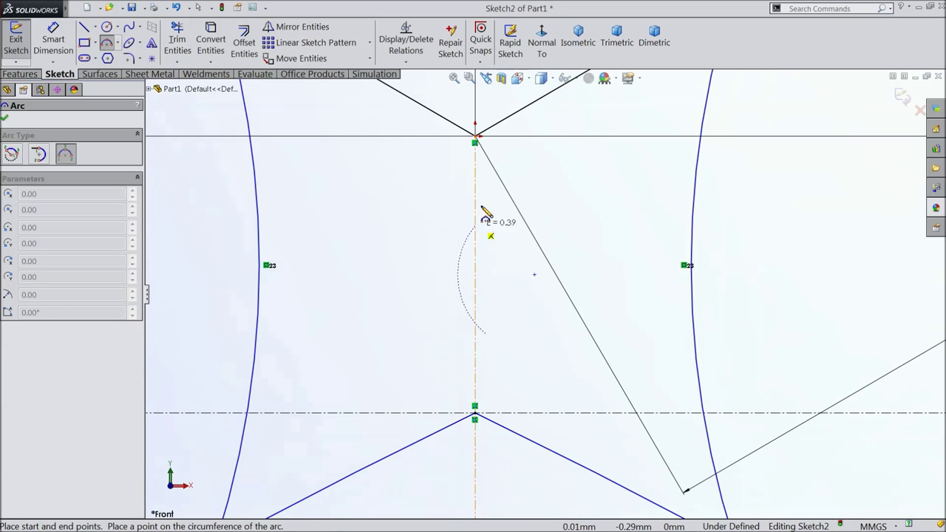
pyautogui.click(512, 116)
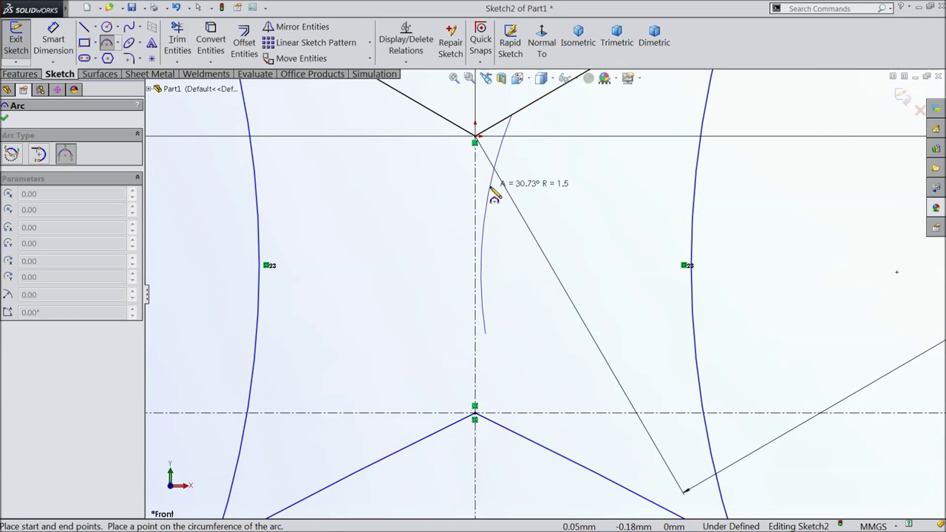
pyautogui.click(501, 192)
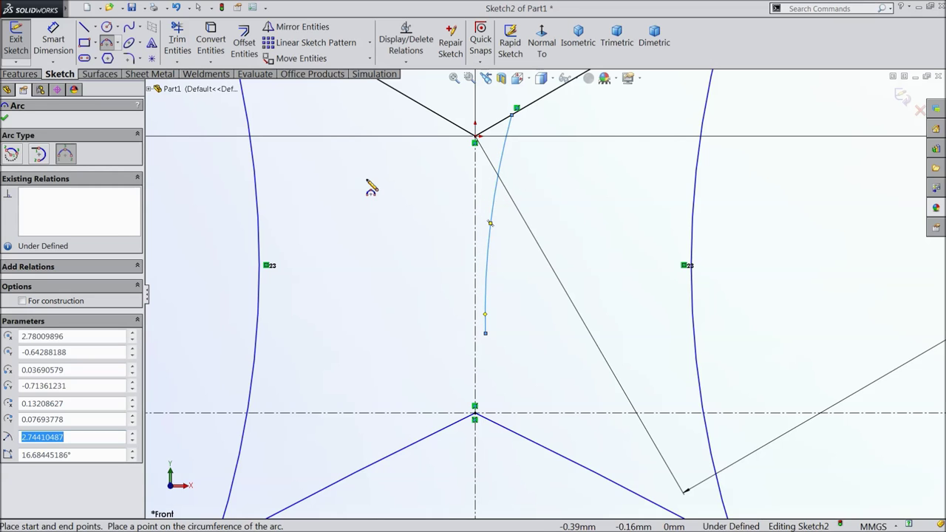
# Mirror the small arc beside the vertical centerline about that centerline, keeping the original
pyautogui.click(296, 26)
pyautogui.click(118, 277)
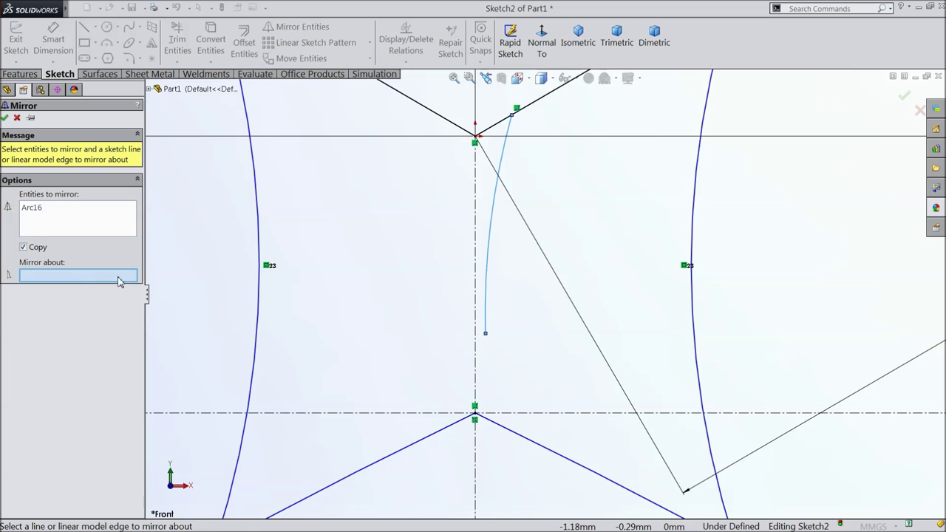
pyautogui.click(478, 228)
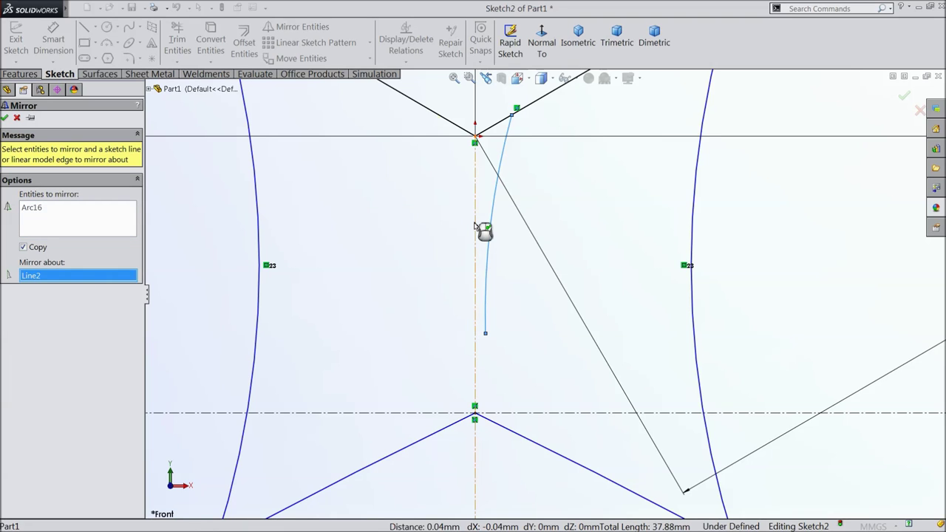
pyautogui.click(5, 118)
# Join the lower ends of the two small central arcs with a horizontal line about 0.07 mm long
pyautogui.click(86, 28)
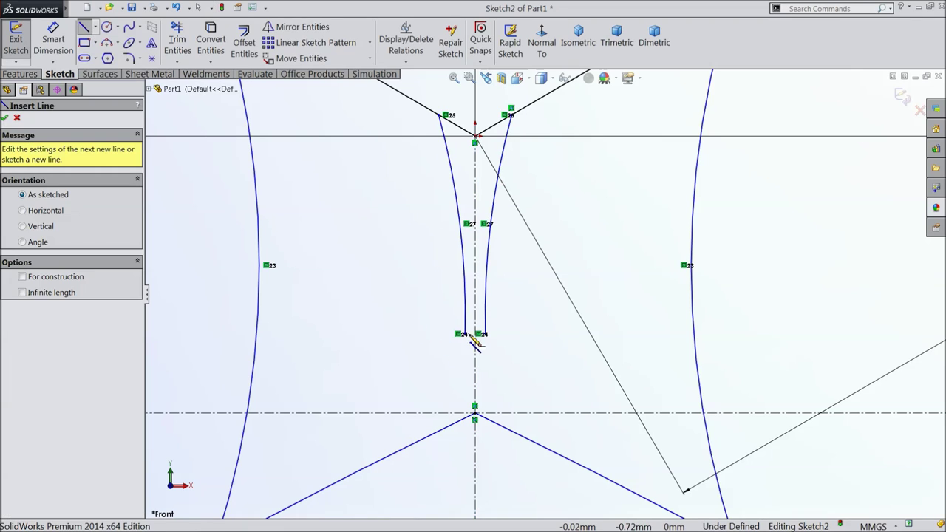
pyautogui.click(465, 334)
pyautogui.click(485, 334)
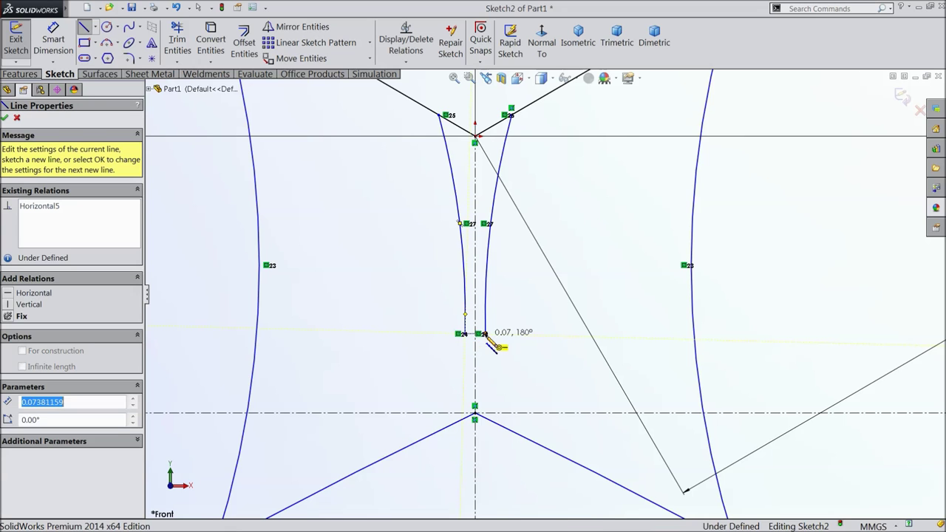
pyautogui.rightClick(517, 313)
pyautogui.click(547, 143)
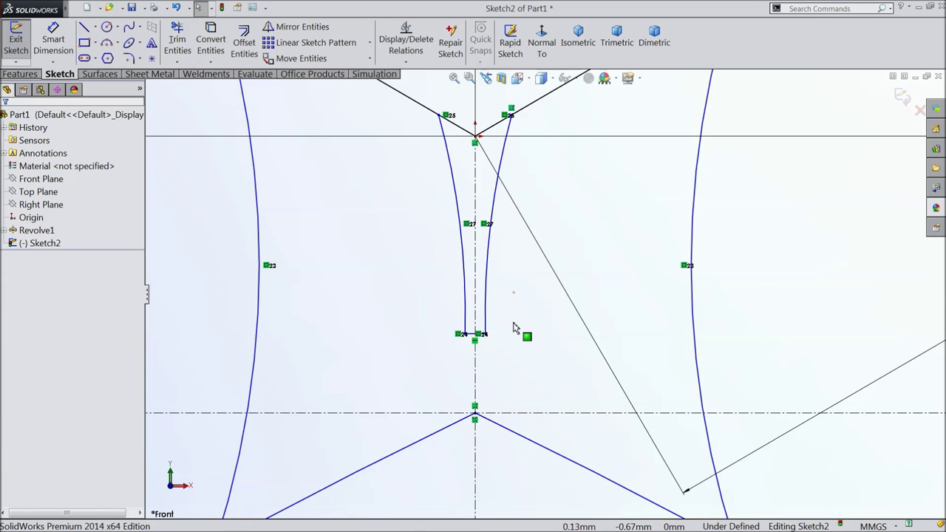
pyautogui.scroll(-2, 517, 310)
pyautogui.scroll(4, 515, 303)
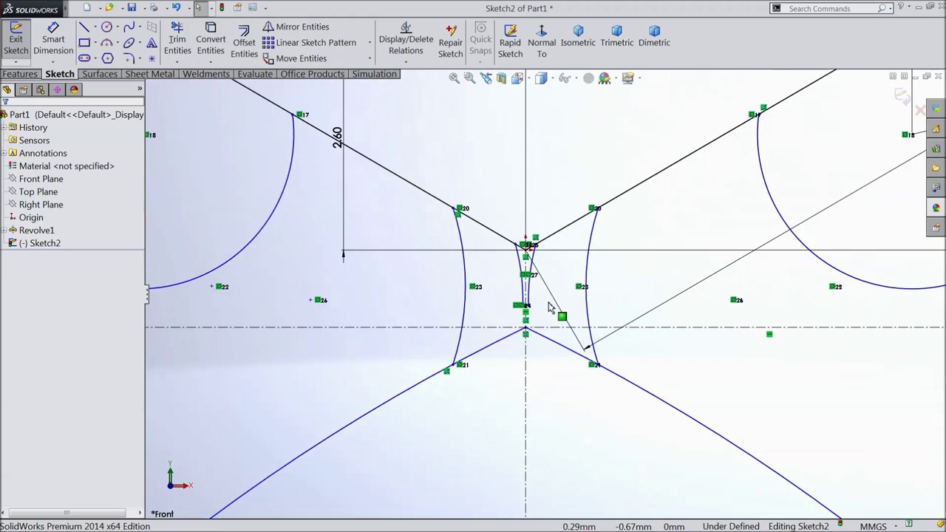
# Finish the face sketch and turn the model to an angled view
pyautogui.scroll(6, 569, 314)
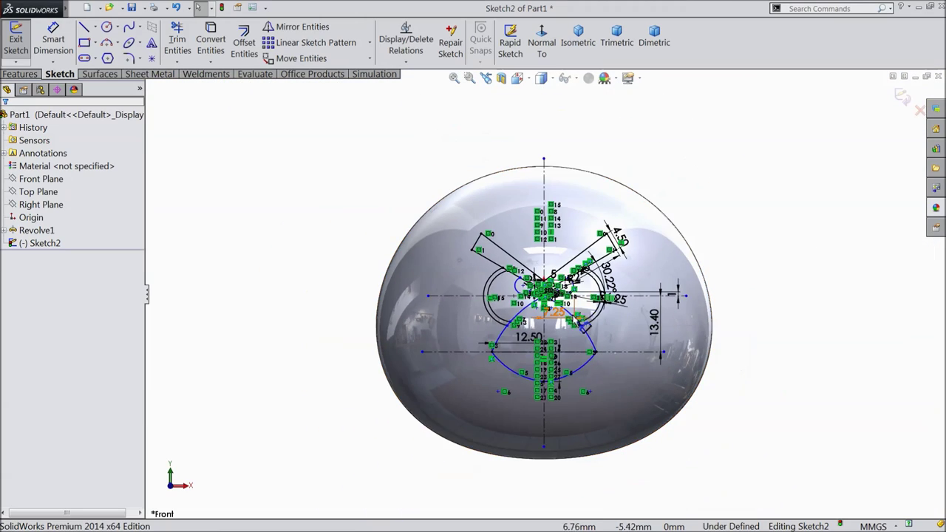
pyautogui.scroll(-2, 568, 312)
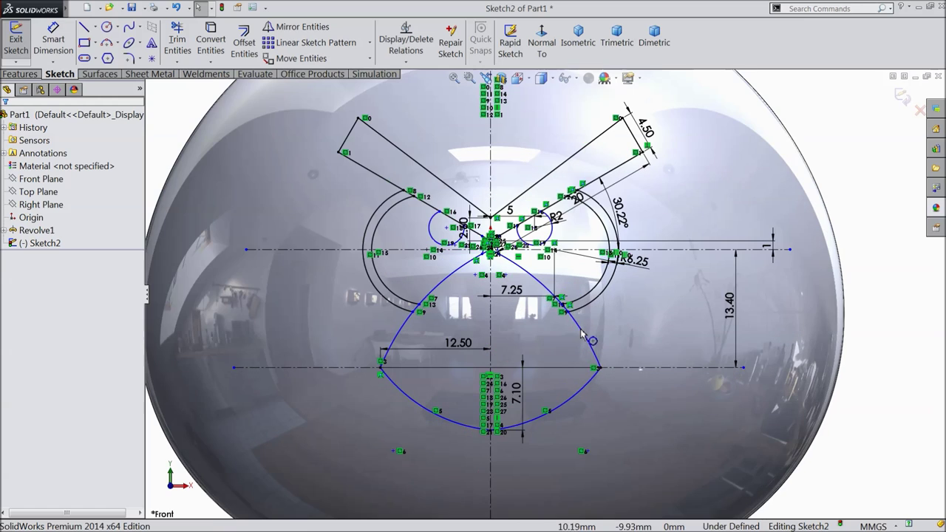
pyautogui.click(903, 96)
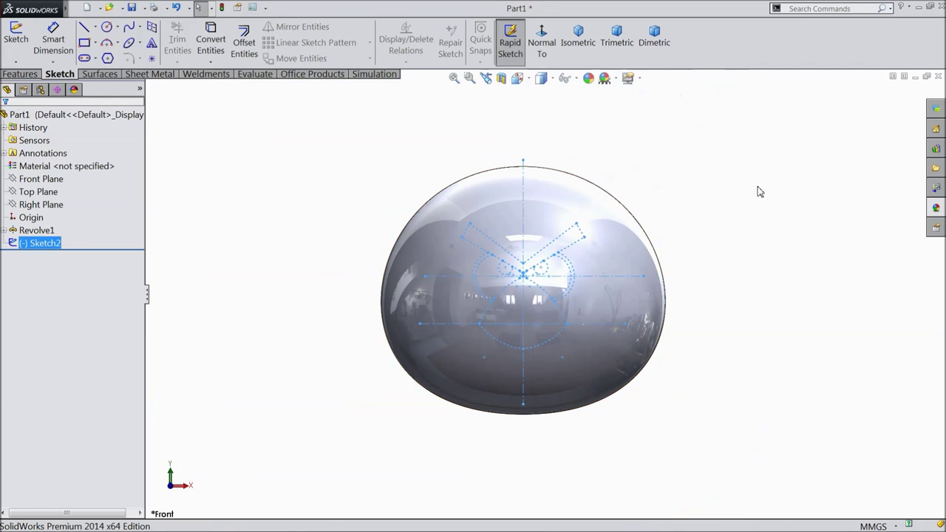
pyautogui.moveTo(692, 182); pyautogui.dragTo(643, 256, button='middle')
pyautogui.press('f')
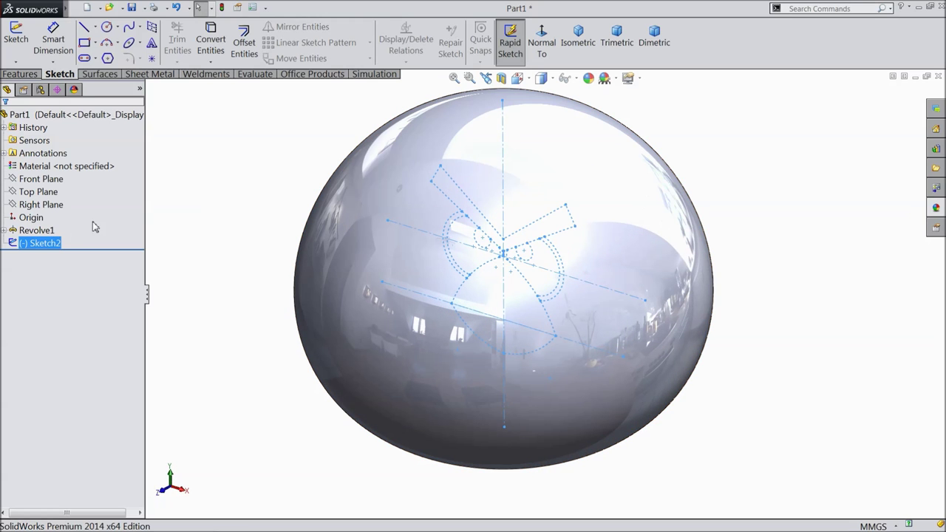
# Extrude the V-shaped eyebrow contour to a 2 mm offset from the body's outer face, with the offset reversed and the result merged
pyautogui.click(19, 74)
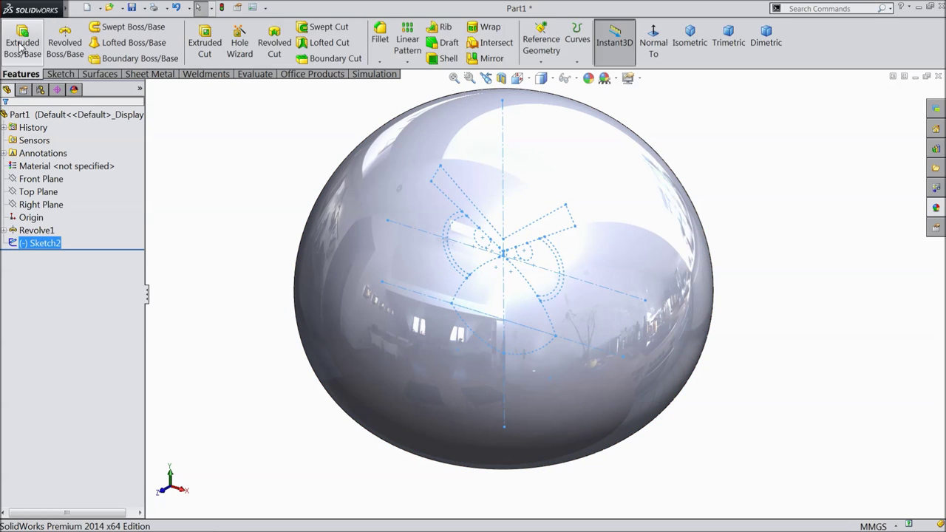
pyautogui.click(22, 42)
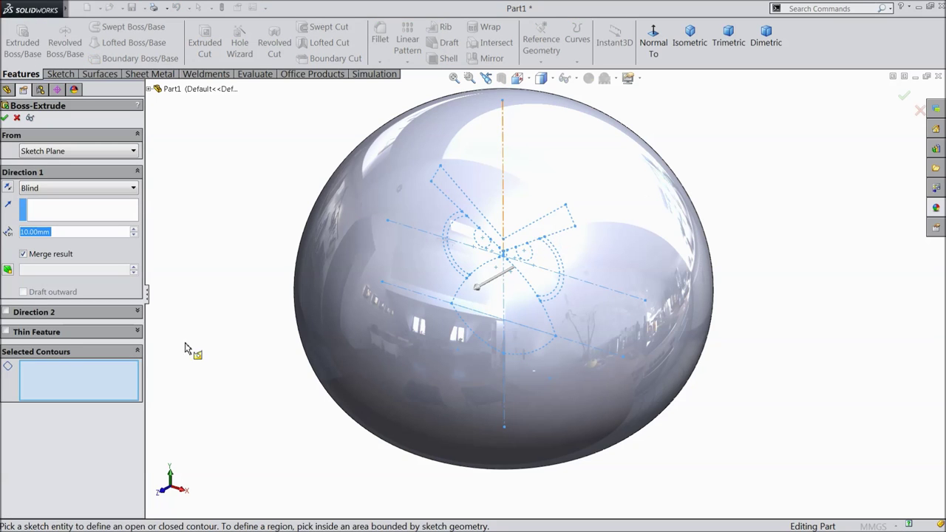
pyautogui.click(565, 236)
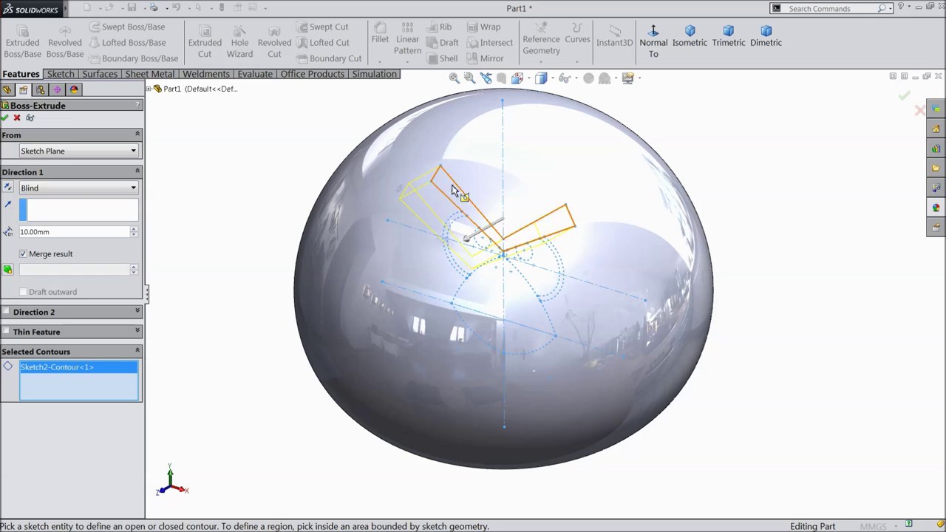
pyautogui.click(48, 190)
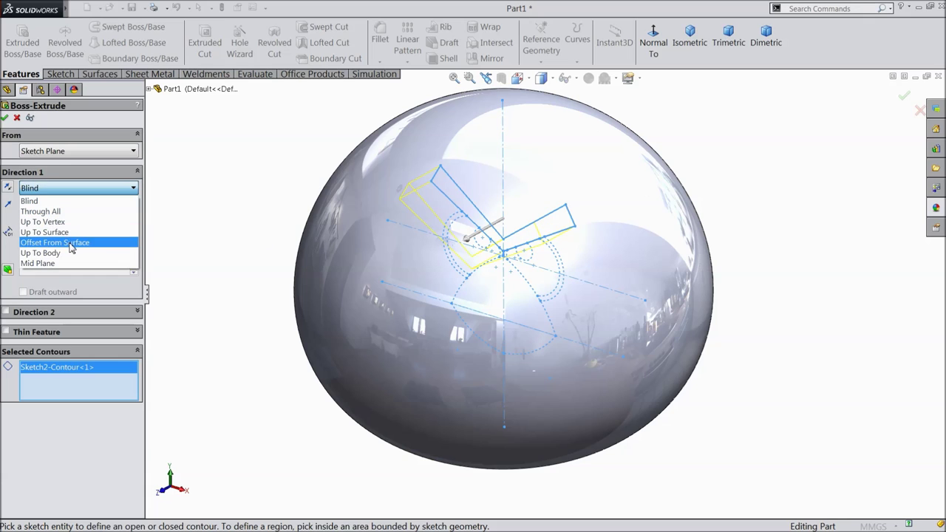
pyautogui.click(61, 246)
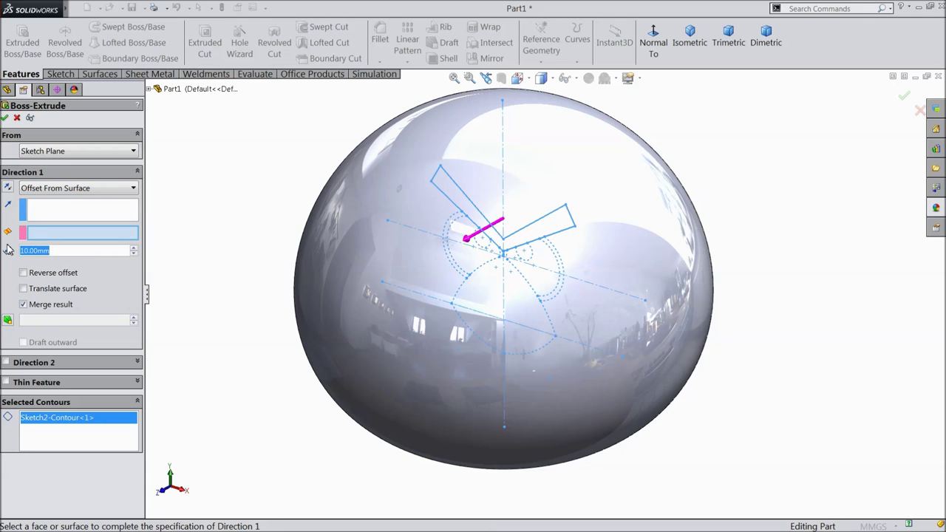
pyautogui.hotkey('ctrl', 'z')
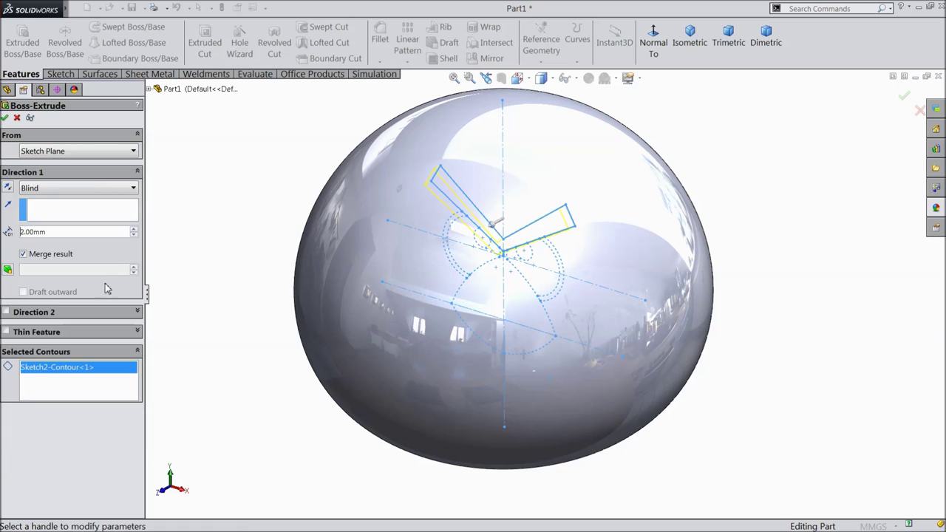
pyautogui.click(59, 190)
pyautogui.click(53, 244)
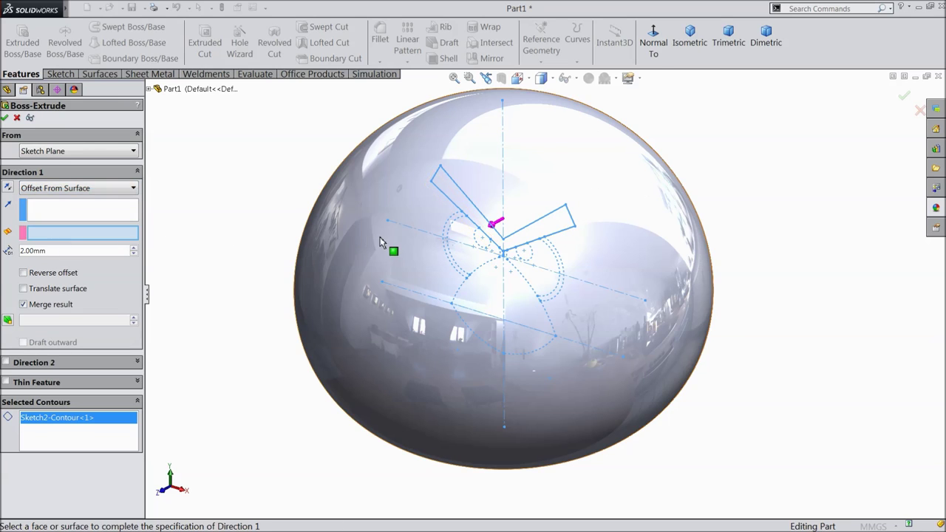
pyautogui.click(348, 234)
pyautogui.moveTo(253, 281)
pyautogui.mouseDown(button='middle')
pyautogui.moveTo(224, 274)
pyautogui.moveTo(260, 278)
pyautogui.mouseUp(button='middle')
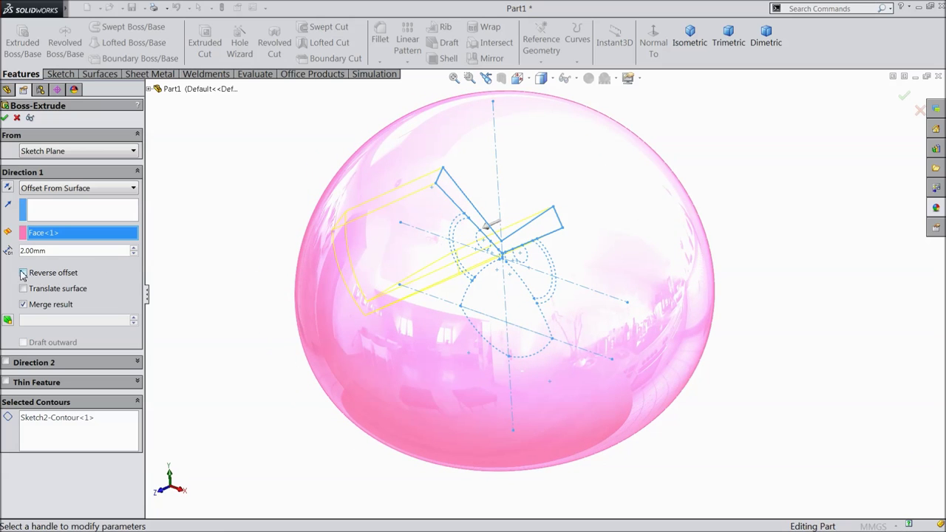
pyautogui.click(23, 272)
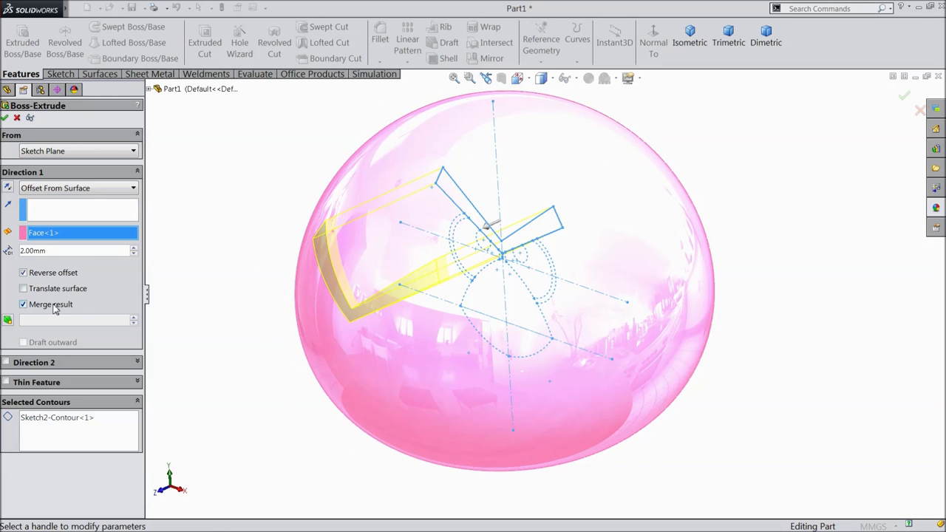
pyautogui.click(6, 118)
# Colour the extruded eyebrows dark grey, RGB 64, 64, 64
pyautogui.moveTo(169, 247)
pyautogui.mouseDown(button='middle')
pyautogui.moveTo(196, 239)
pyautogui.moveTo(181, 255)
pyautogui.mouseUp(button='middle')
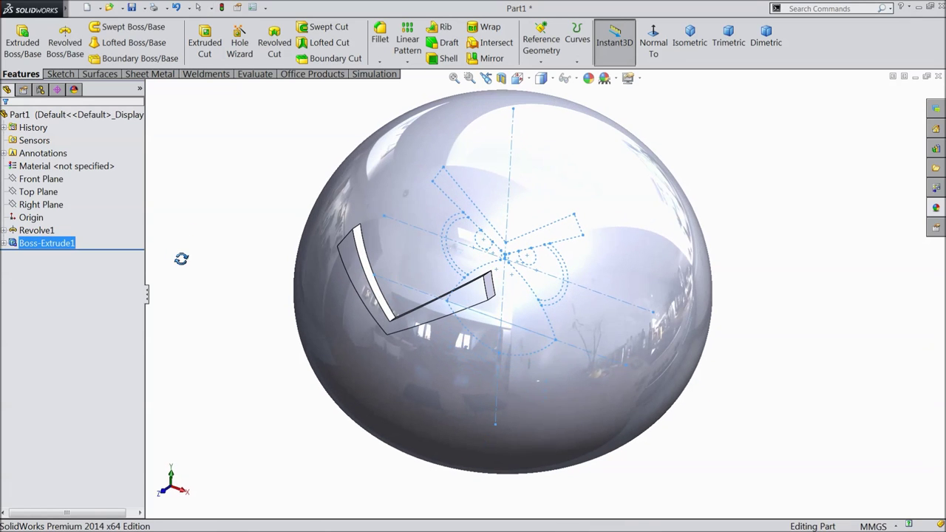
pyautogui.click(588, 77)
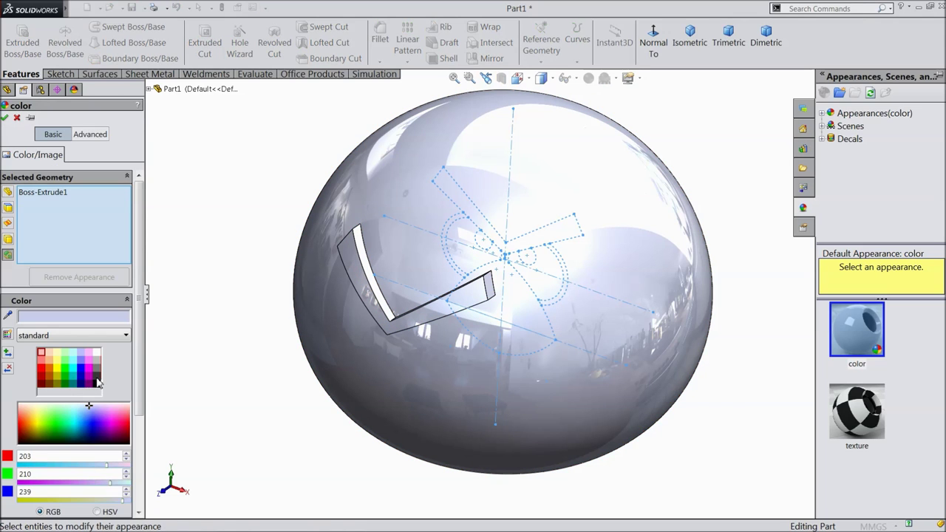
pyautogui.click(97, 380)
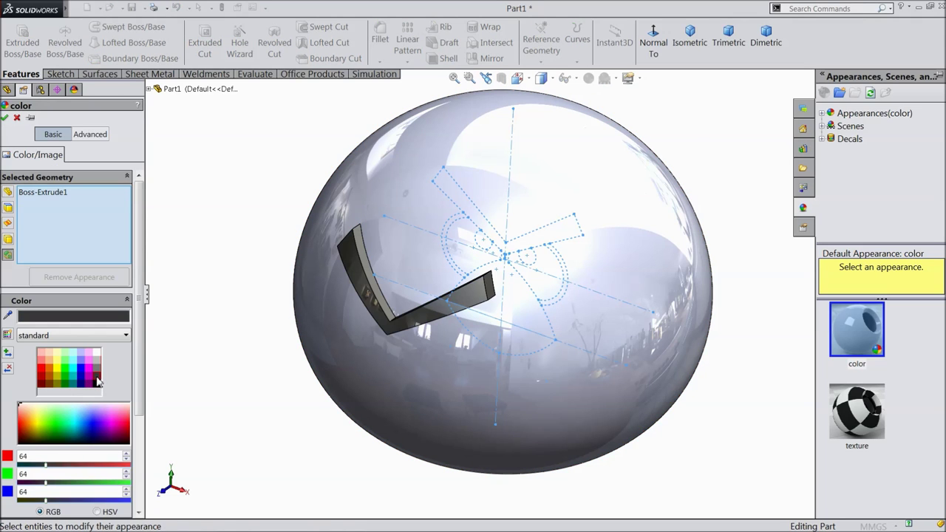
pyautogui.click(5, 118)
# Show the face sketch, Sketch2, that was absorbed by the eyebrow extrusion
pyautogui.moveTo(402, 370); pyautogui.dragTo(451, 355, button='middle')
pyautogui.scroll(2, 458, 362)
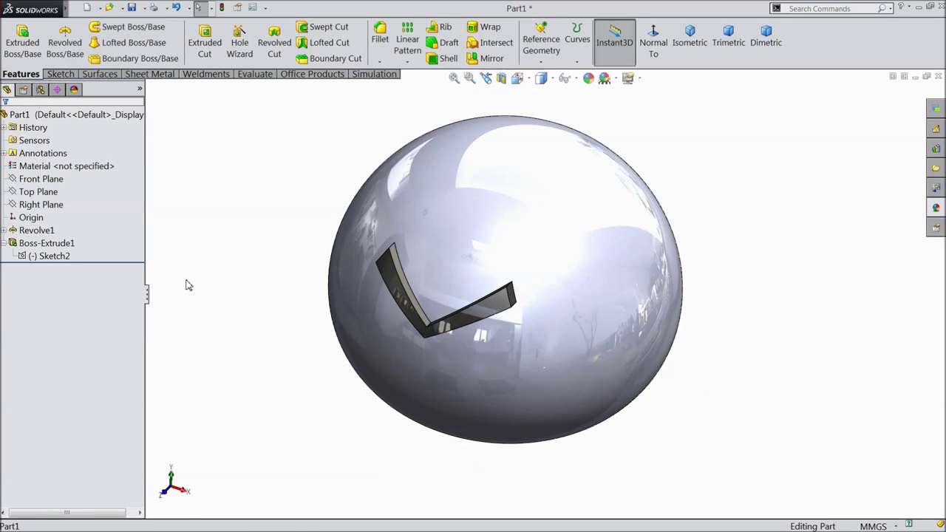
pyautogui.click(49, 255)
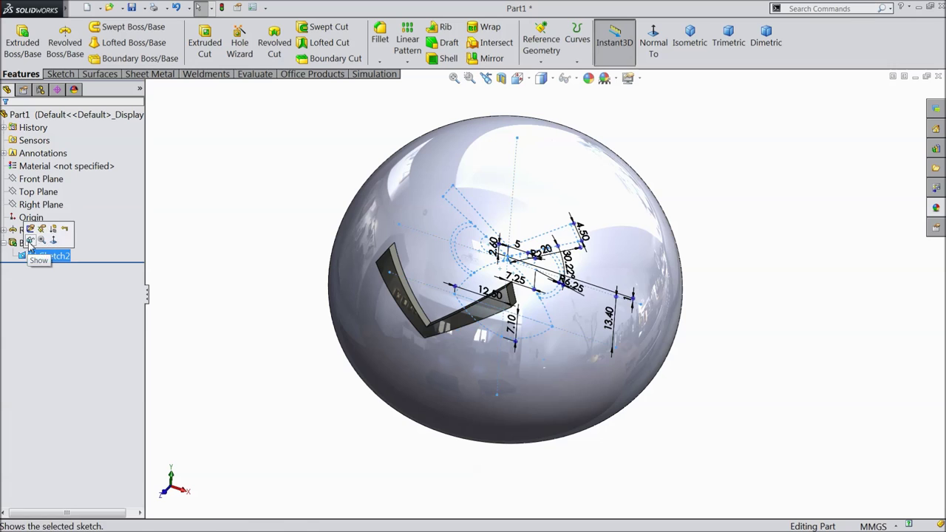
pyautogui.click(46, 228)
pyautogui.scroll(-3, 517, 295)
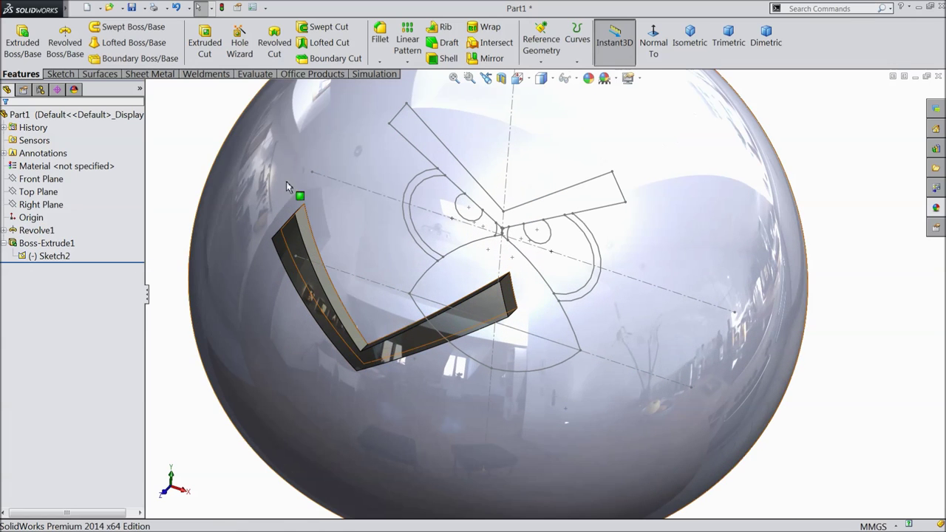
# Start a boss extrusion from Sketch2 with both eye rims, both pupils and the small region between eyebrows and beak as contours
pyautogui.click(44, 256)
pyautogui.click(22, 42)
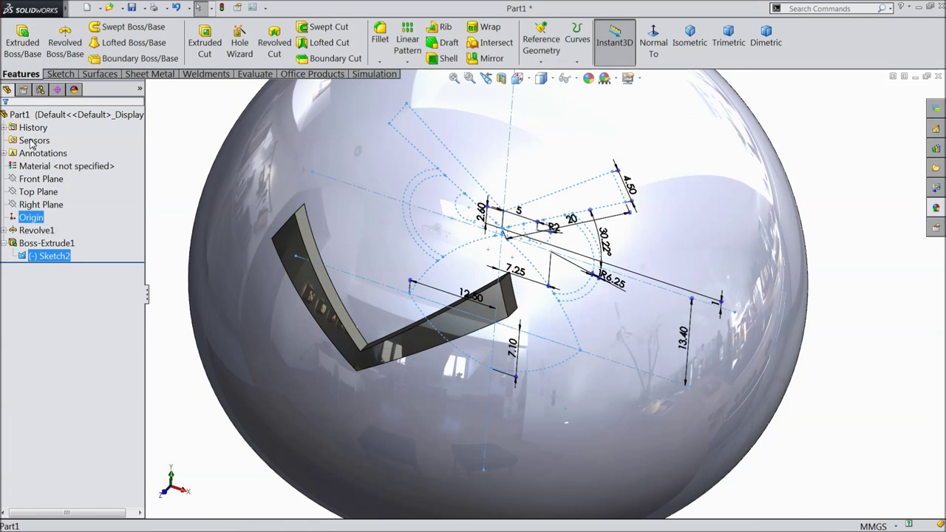
pyautogui.scroll(-3, 521, 218)
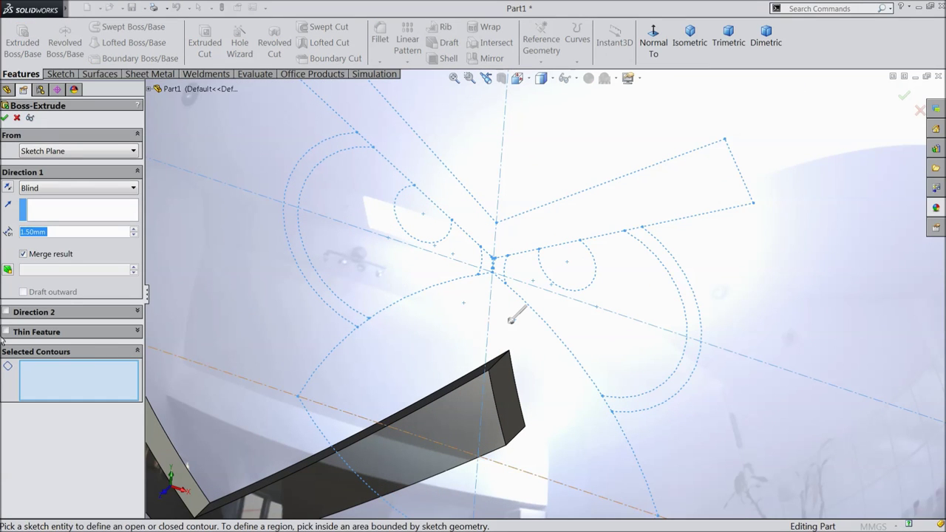
pyautogui.click(680, 382)
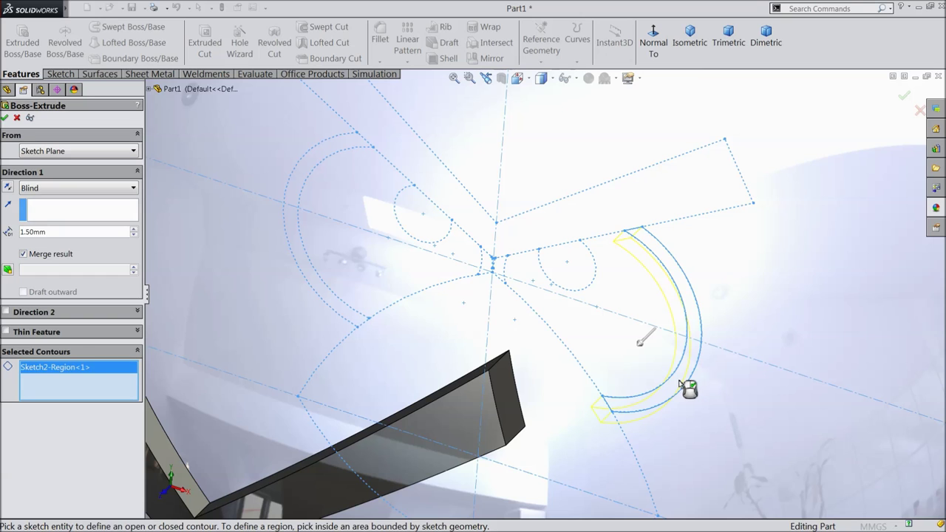
pyautogui.click(567, 272)
pyautogui.click(434, 233)
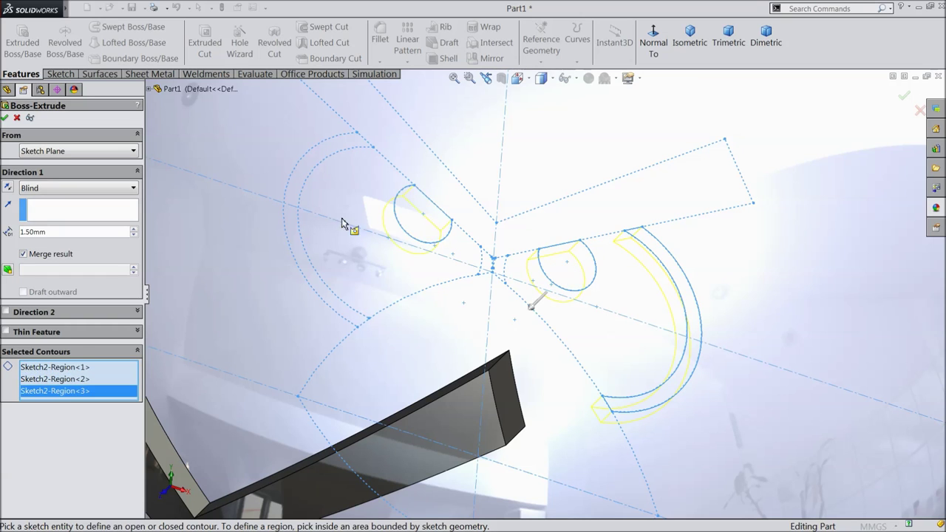
pyautogui.click(298, 217)
pyautogui.scroll(-5, 526, 279)
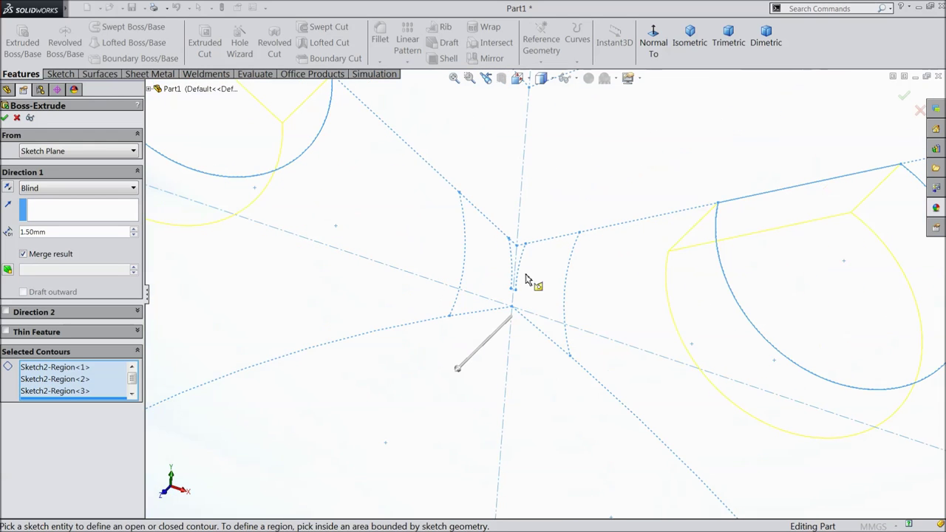
pyautogui.click(500, 297)
pyautogui.scroll(6, 501, 299)
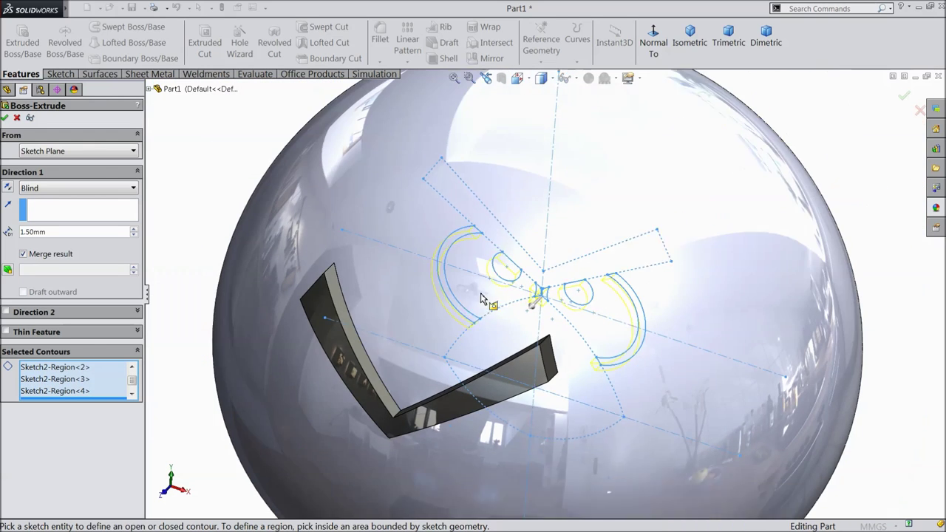
# Extrude the selected eye contours to a 1.5 mm offset from the body's outer face, with the offset reversed and the result merged
pyautogui.scroll(2, 480, 298)
pyautogui.click(28, 190)
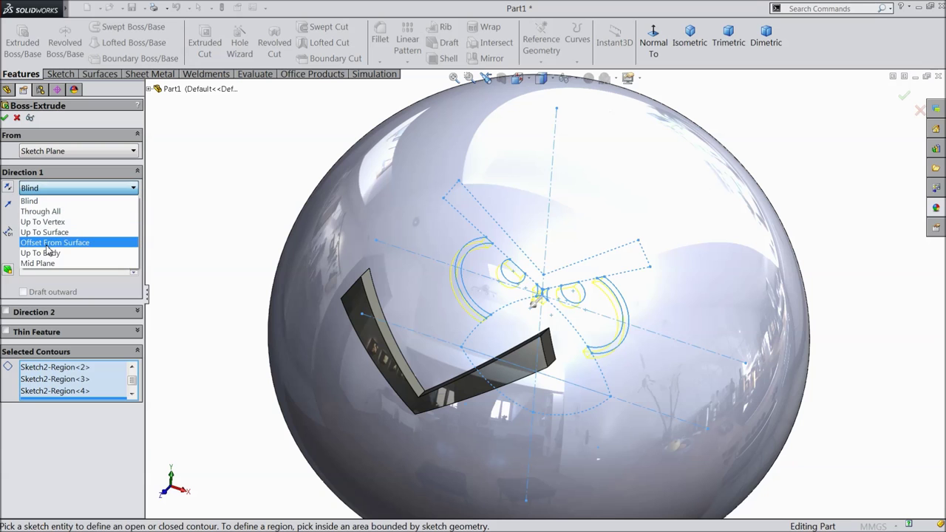
pyautogui.click(44, 241)
pyautogui.click(319, 258)
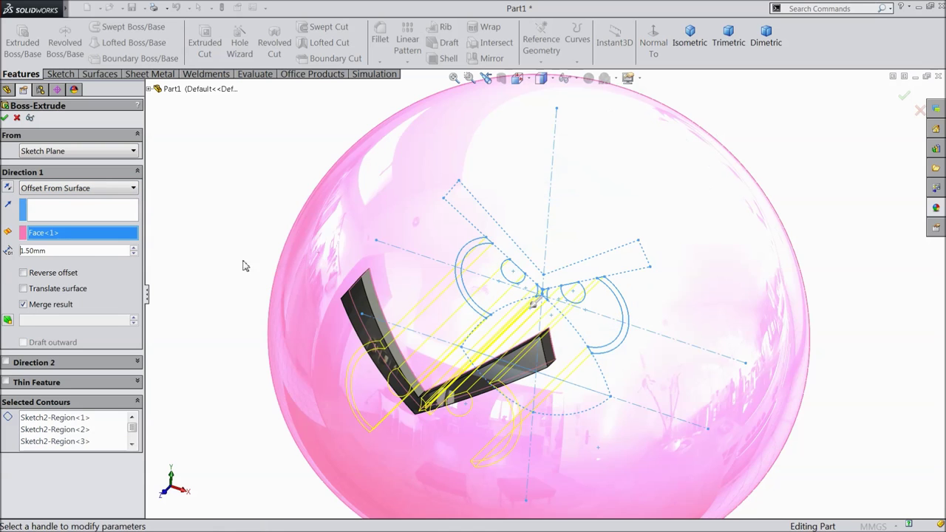
pyautogui.scroll(-5, 531, 380)
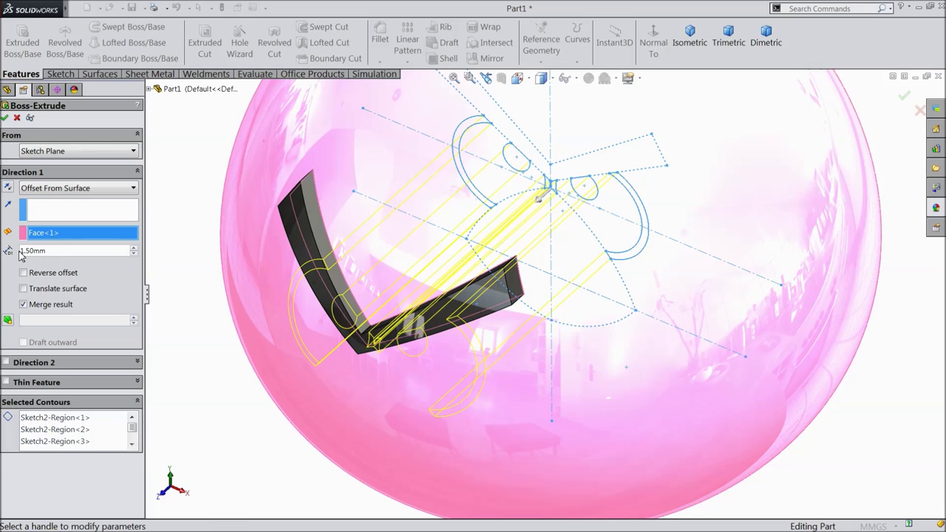
pyautogui.click(24, 273)
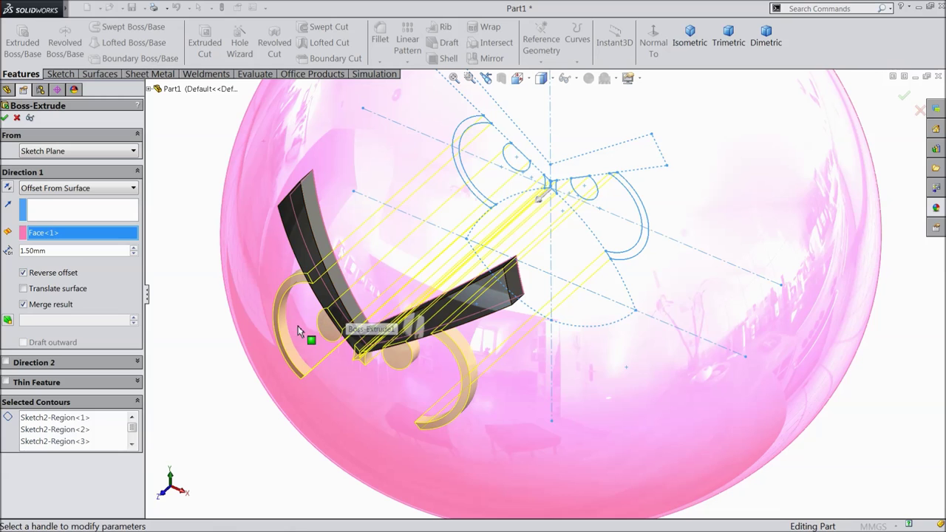
pyautogui.click(5, 119)
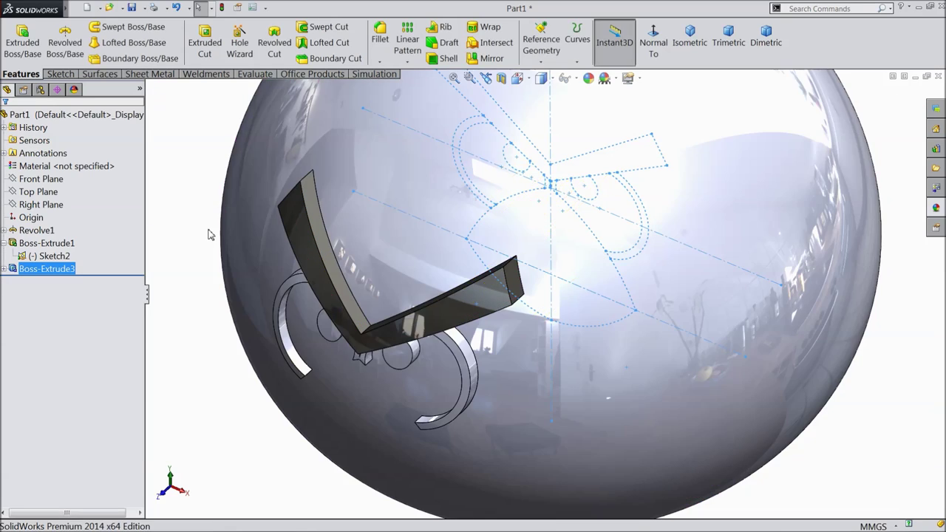
# Colour the extruded eye rims, pupils and central detail dark grey, RGB 64, 64, 64
pyautogui.press('f')
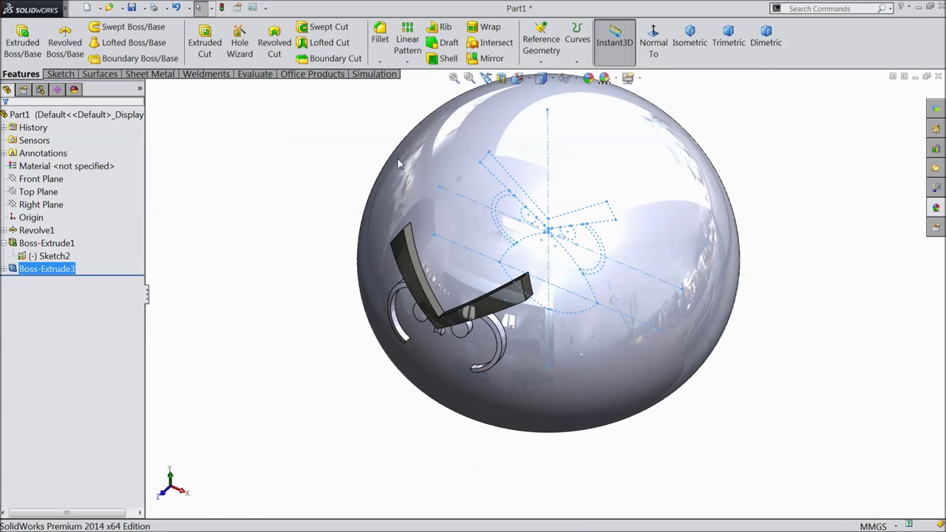
pyautogui.click(590, 78)
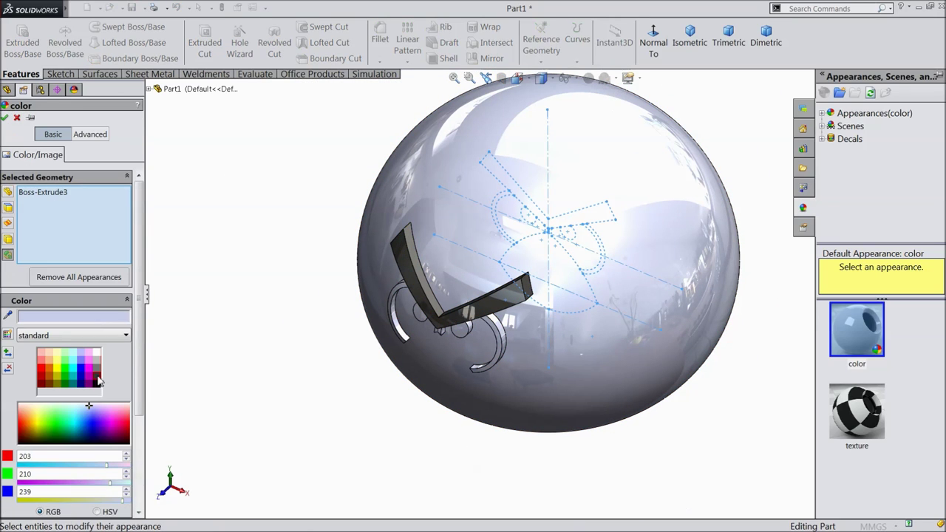
pyautogui.click(97, 380)
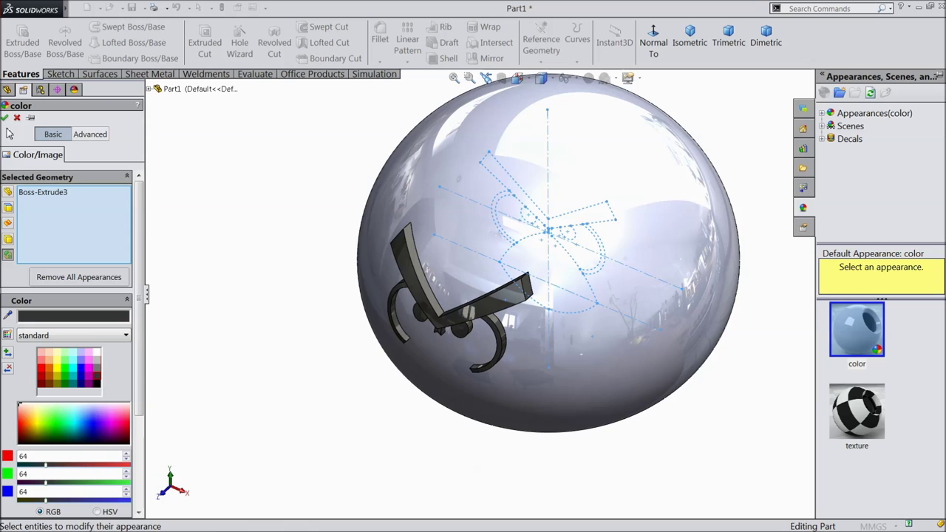
pyautogui.click(5, 119)
# Start a boss extrusion from Sketch2 with the inner white areas of both eyes as contours
pyautogui.doubleClick(26, 257)
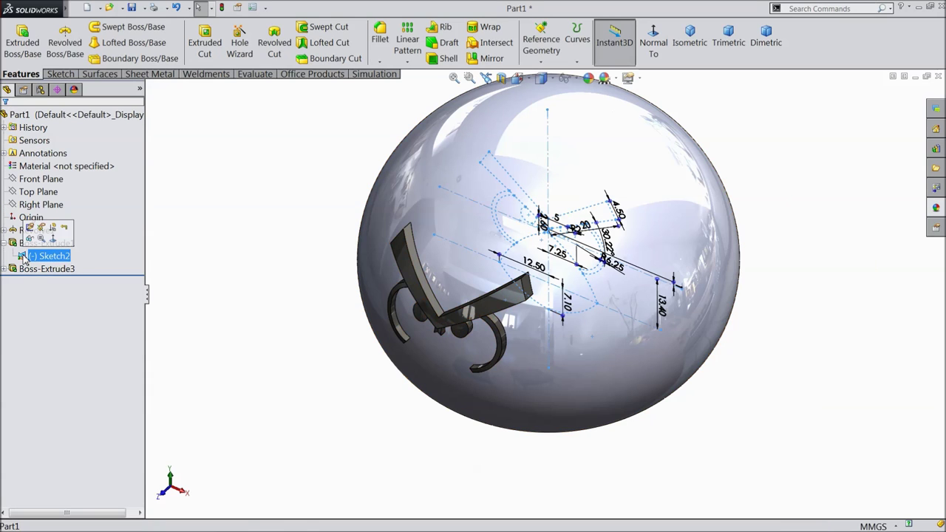
pyautogui.click(28, 44)
pyautogui.scroll(-5, 601, 273)
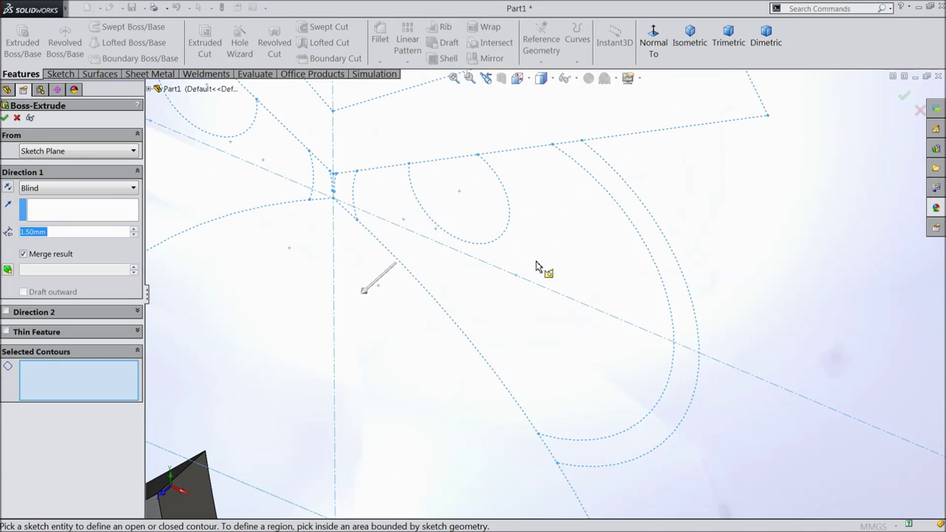
pyautogui.click(529, 263)
pyautogui.scroll(5, 268, 212)
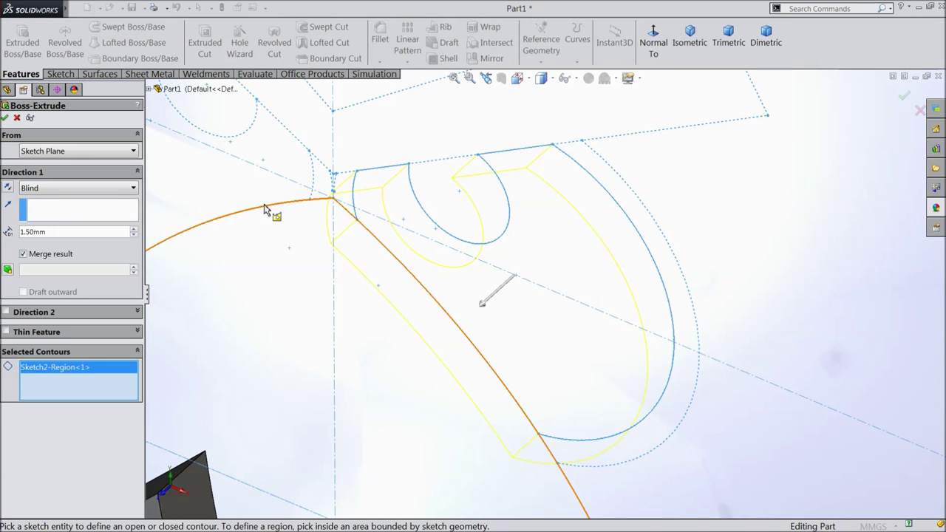
pyautogui.click(334, 222)
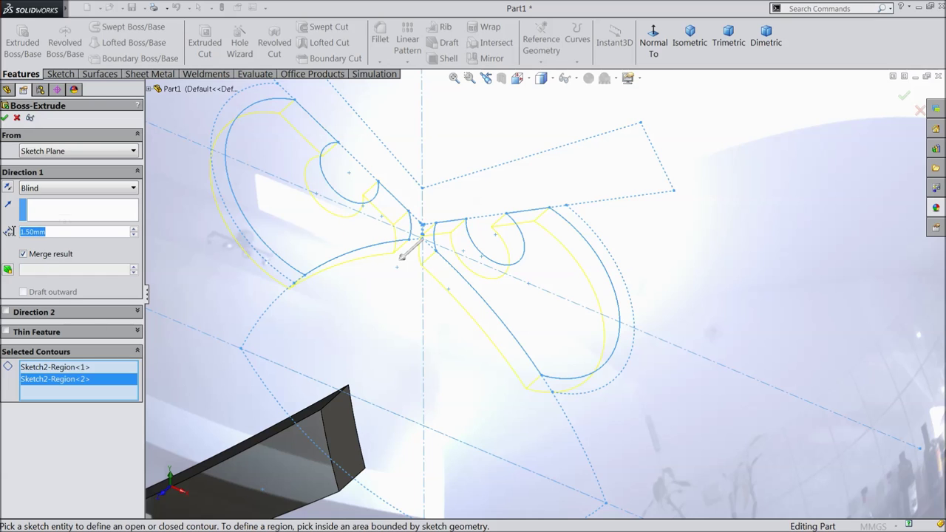
# Extrude the inner eye contours to a 1 mm offset from the body's outer face, with the offset reversed and the result merged
pyautogui.click(54, 188)
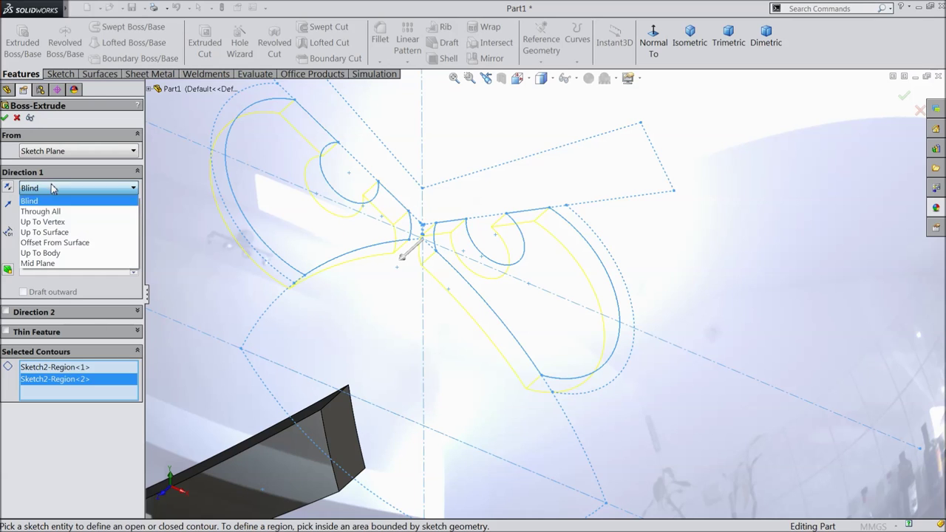
pyautogui.click(59, 232)
pyautogui.press('f')
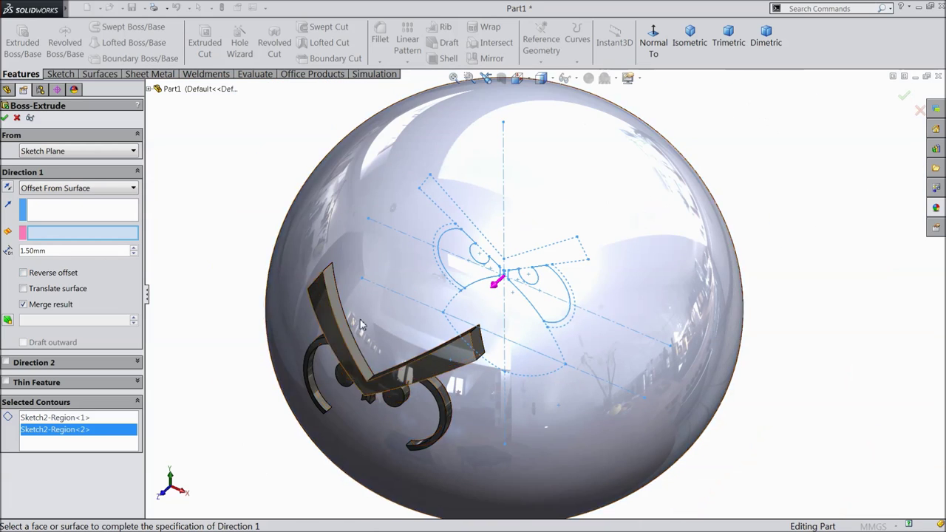
pyautogui.click(356, 230)
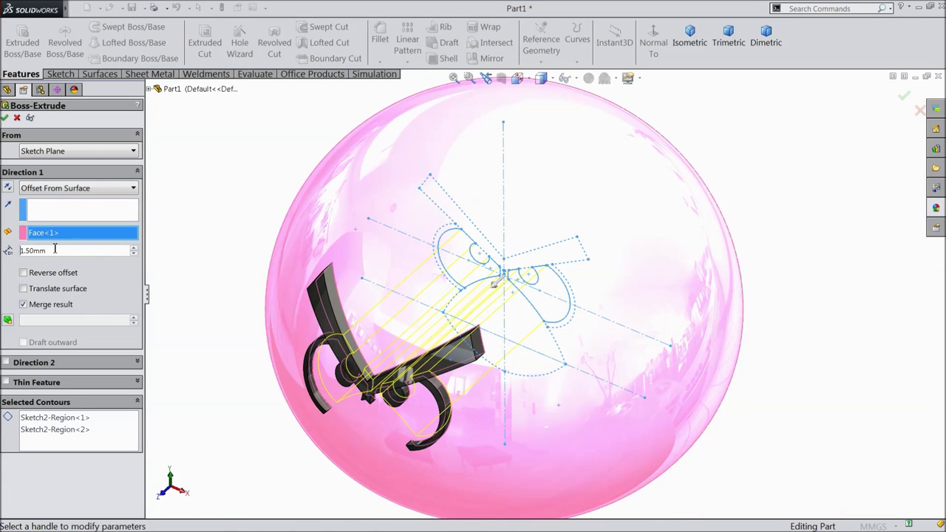
pyautogui.write('1')
pyautogui.press('Return')
pyautogui.click(23, 273)
pyautogui.scroll(-3, 332, 380)
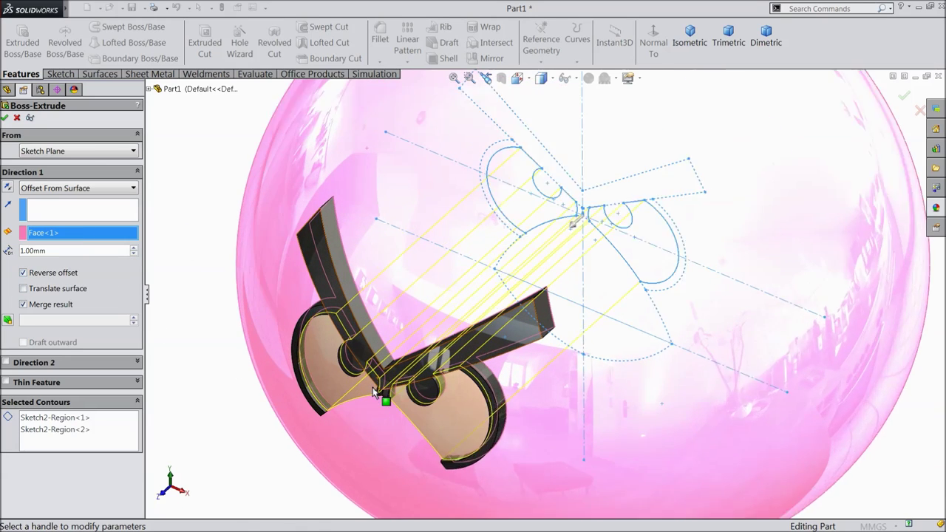
pyautogui.click(5, 118)
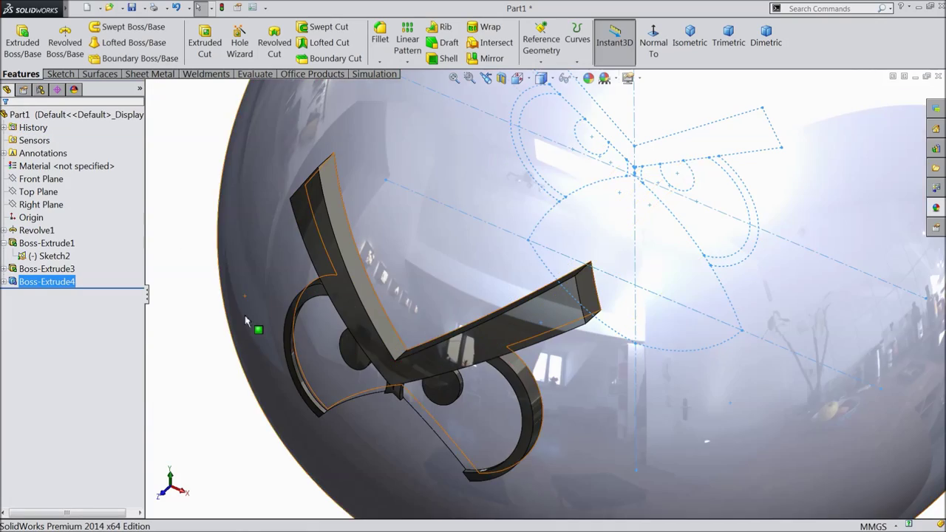
# Apply the white high gloss plastic appearance to the newly extruded inner eye areas
pyautogui.scroll(5, 537, 407)
pyautogui.scroll(-10, 469, 296)
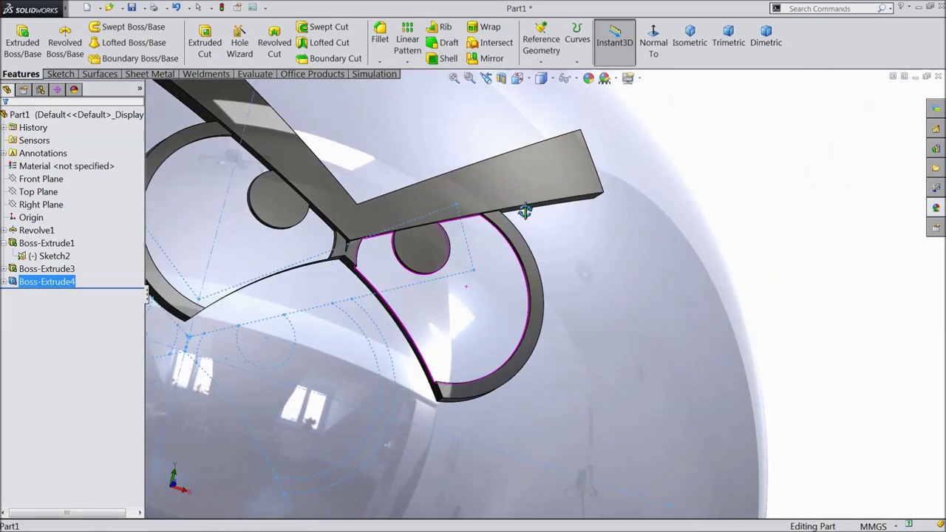
pyautogui.moveTo(525, 211); pyautogui.dragTo(475, 281, button='middle')
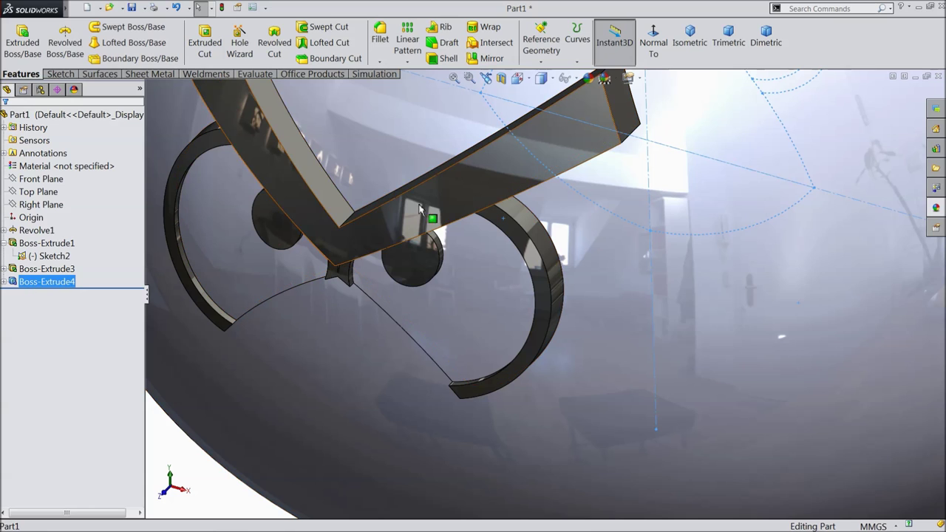
pyautogui.click(937, 208)
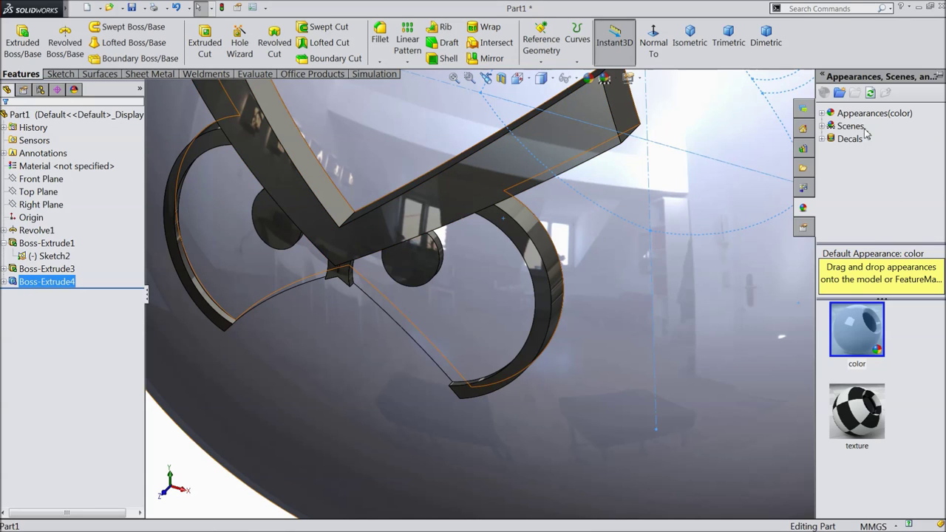
pyautogui.click(824, 114)
pyautogui.click(852, 129)
pyautogui.click(874, 127)
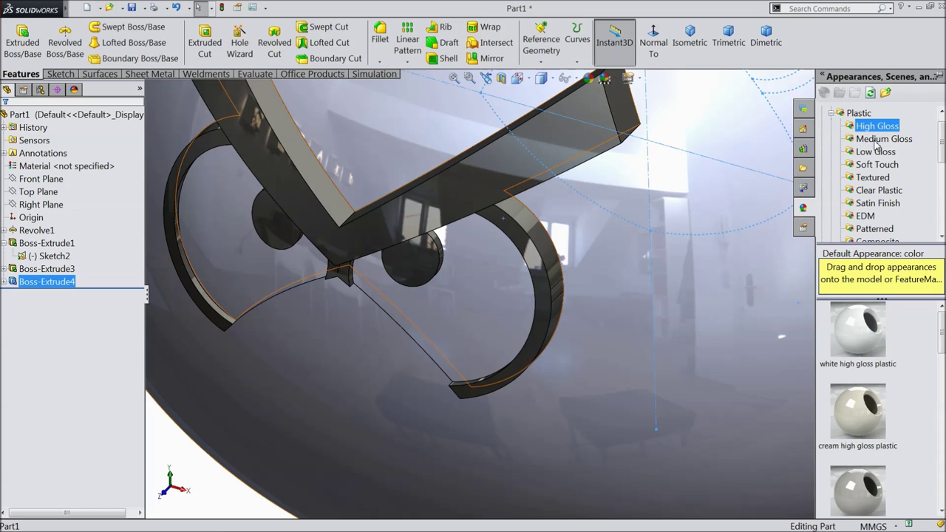
pyautogui.moveTo(855, 348); pyautogui.dragTo(524, 338)
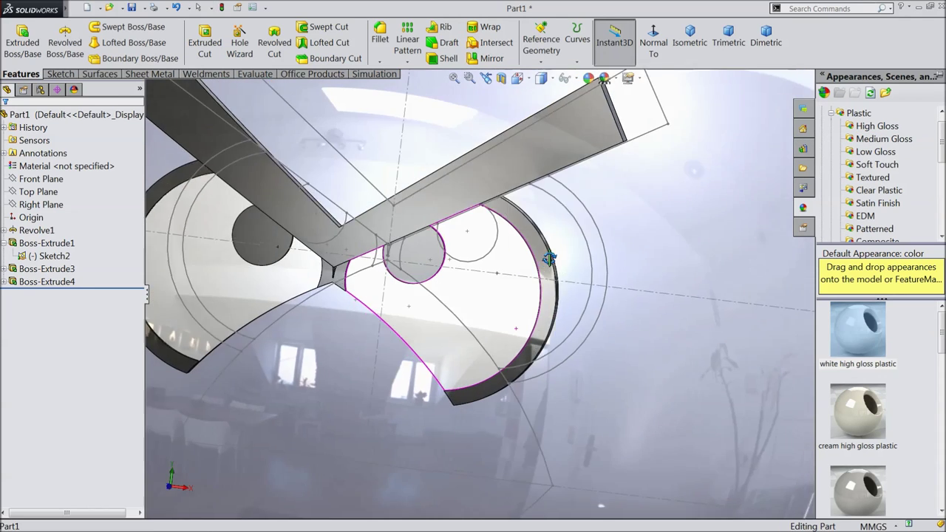
pyautogui.moveTo(549, 259); pyautogui.dragTo(568, 298, button='middle')
pyautogui.scroll(3, 517, 319)
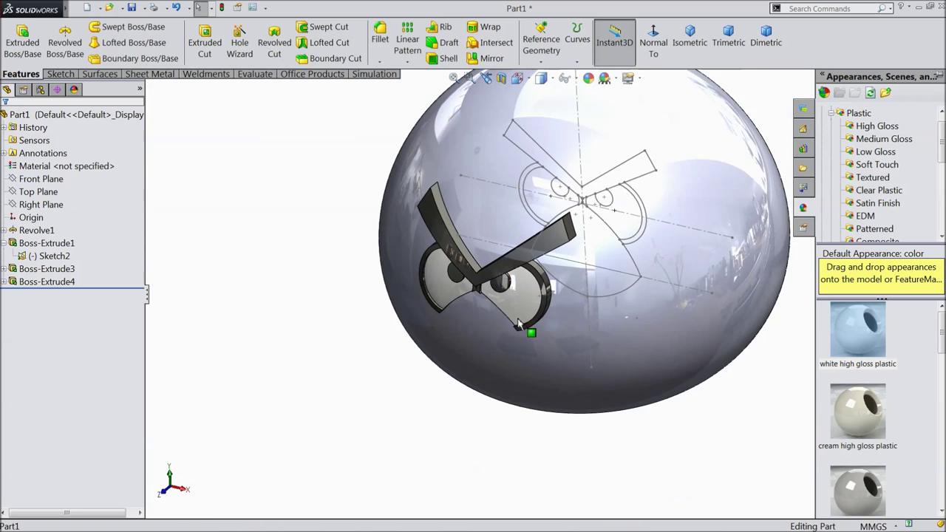
pyautogui.scroll(5, 518, 322)
pyautogui.click(393, 274)
# Create a reference plane offset 35 mm from the Front Plane, in front of the face
pyautogui.scroll(-4, 393, 274)
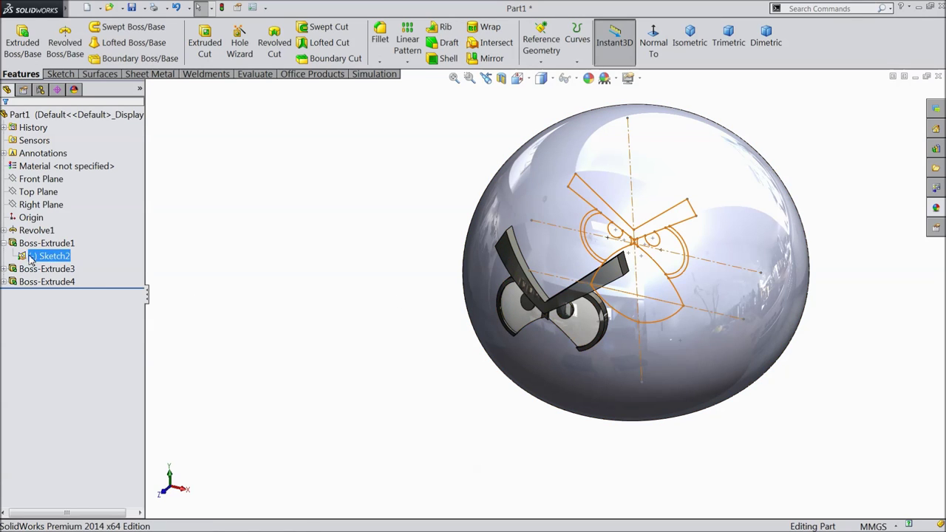
pyautogui.scroll(-2, 671, 296)
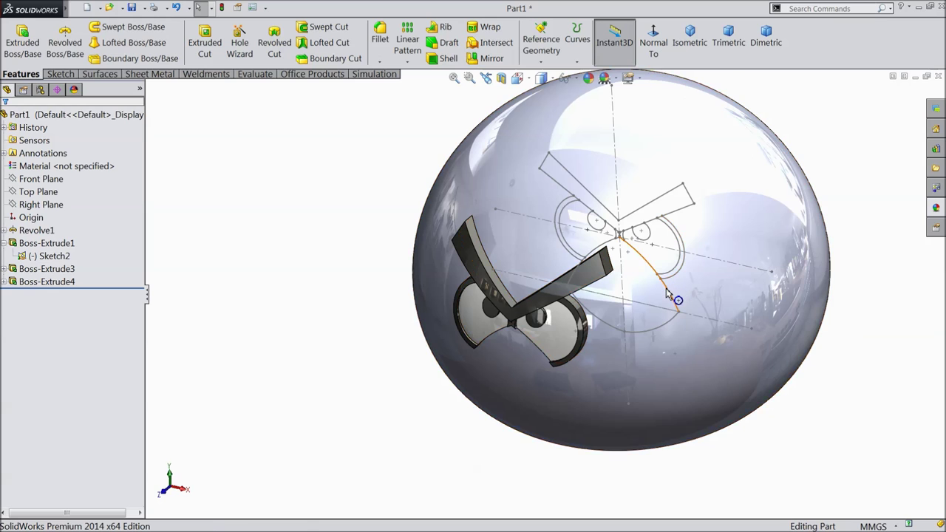
pyautogui.scroll(-2, 669, 294)
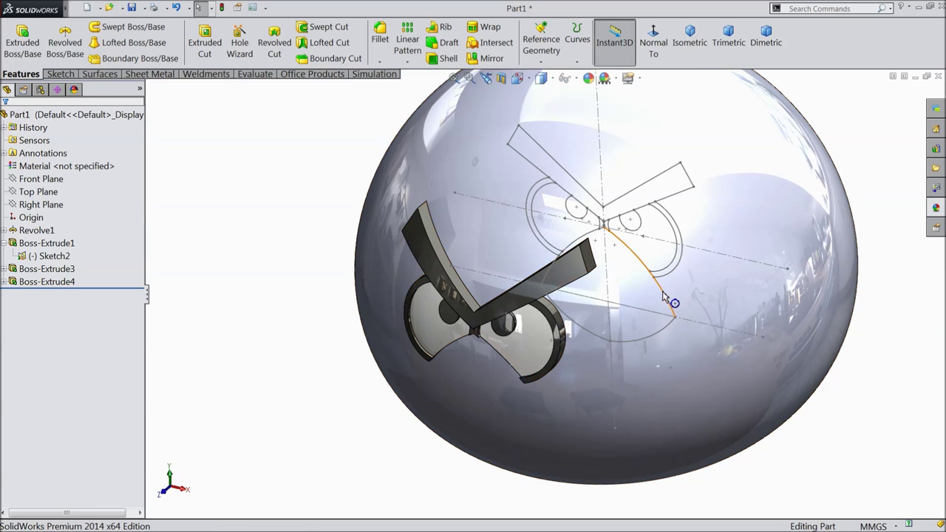
pyautogui.click(41, 181)
pyautogui.click(538, 52)
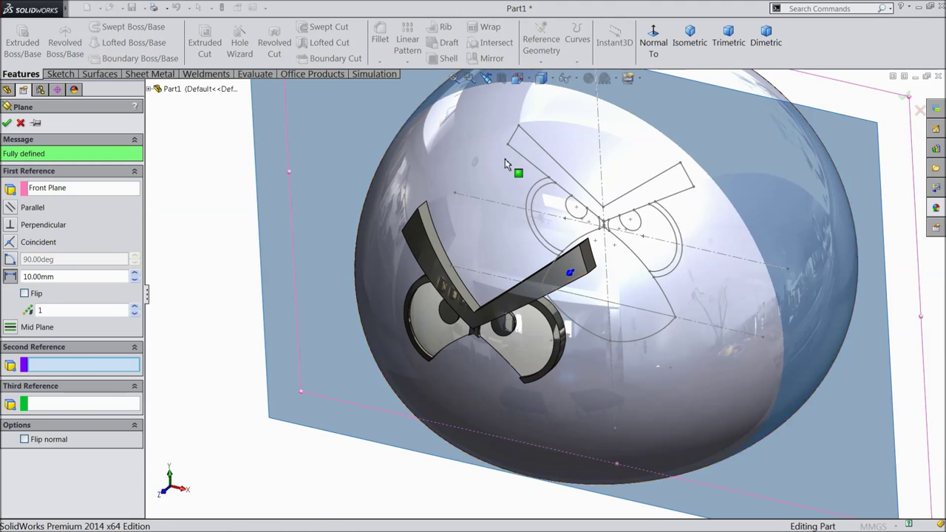
pyautogui.scroll(-3, 438, 179)
pyautogui.moveTo(438, 179); pyautogui.dragTo(384, 202, button='middle')
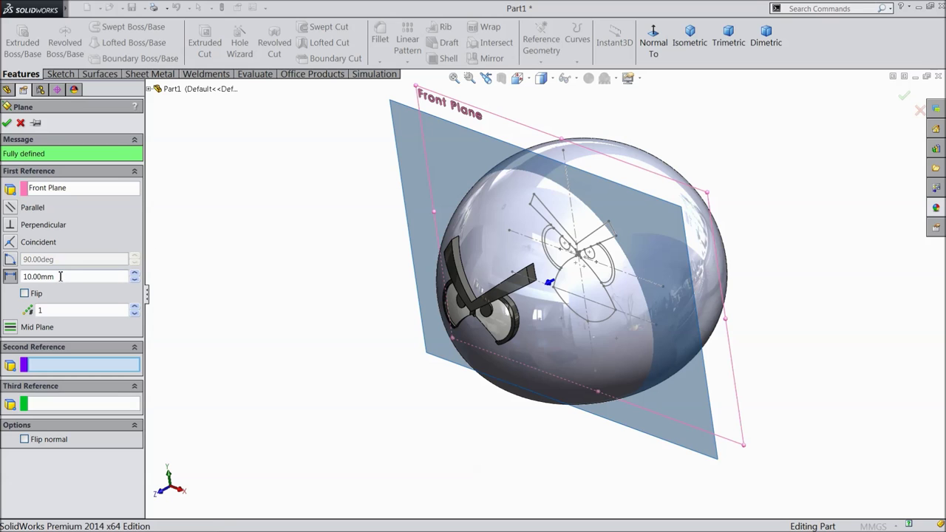
pyautogui.click(9, 275)
pyautogui.write('35')
pyautogui.press('Return')
pyautogui.moveTo(313, 258)
pyautogui.mouseDown(button='middle')
pyautogui.moveTo(264, 249)
pyautogui.moveTo(296, 257)
pyautogui.mouseUp(button='middle')
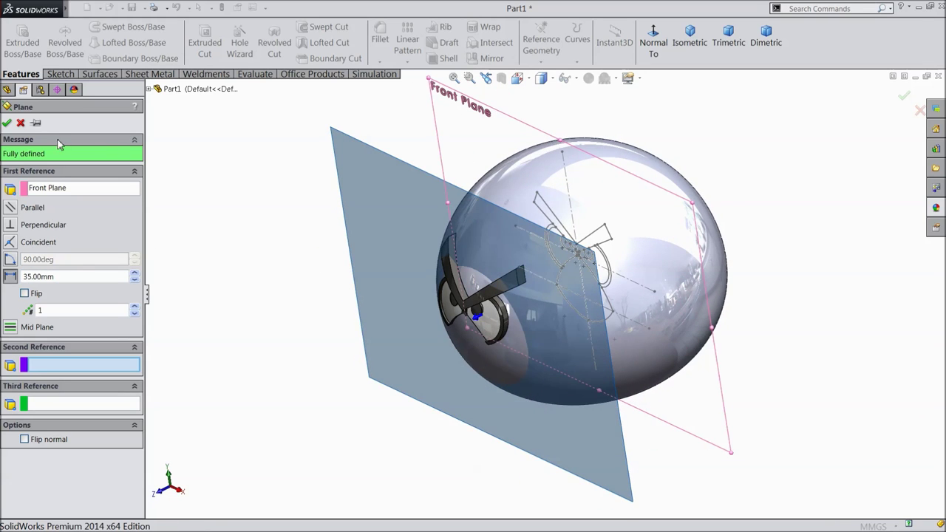
pyautogui.click(7, 124)
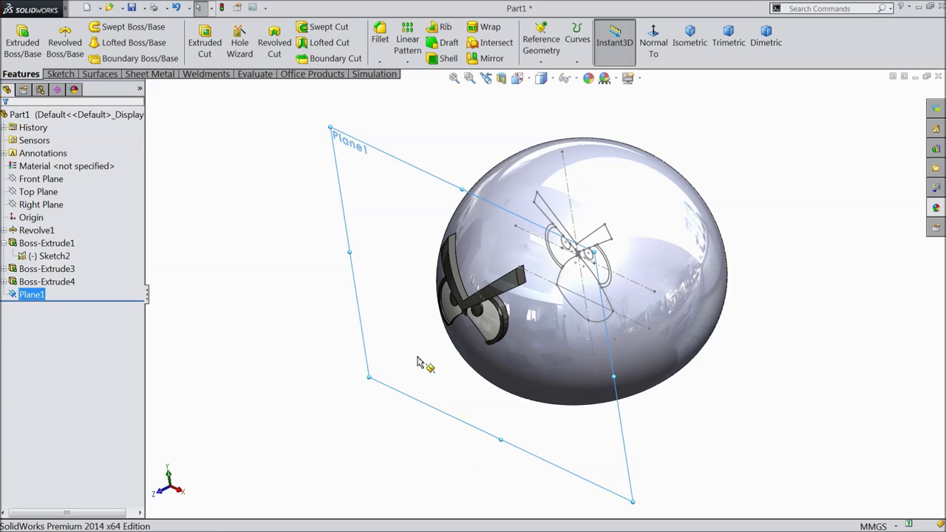
# Sketch the upper beak outline on the new plane by converting Sketch2's two upper beak arcs and the horizontal line joining them
pyautogui.click(60, 74)
pyautogui.click(16, 44)
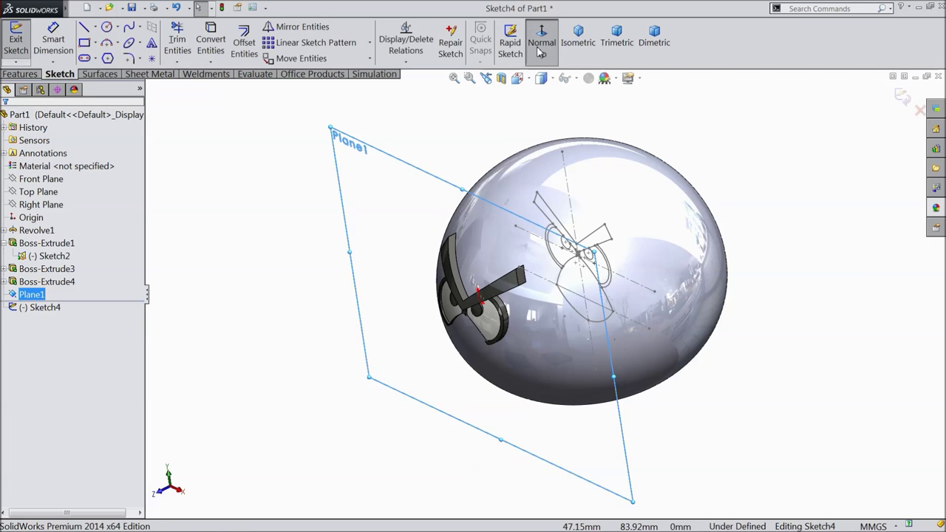
pyautogui.click(539, 46)
pyautogui.scroll(-5, 597, 355)
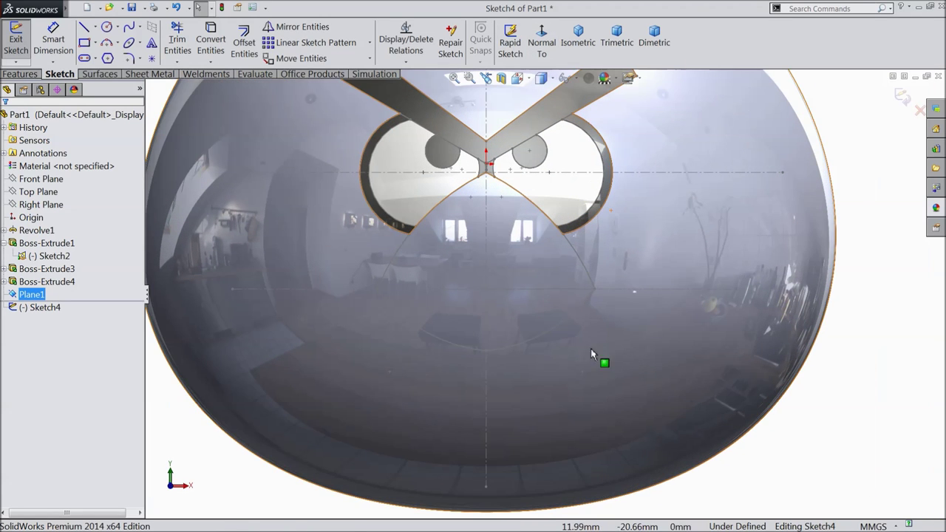
pyautogui.click(579, 262)
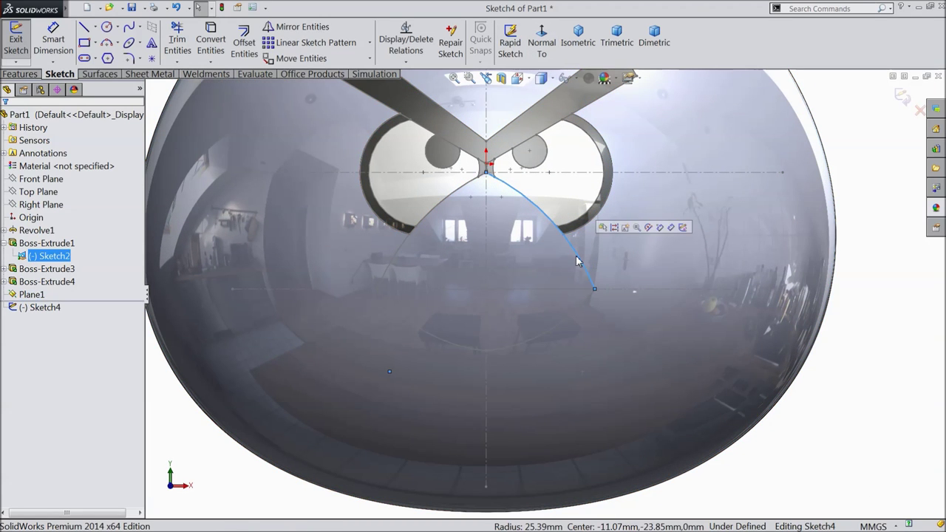
pyautogui.keyDown('ctrl'); pyautogui.click(425, 217); pyautogui.keyUp('ctrl')
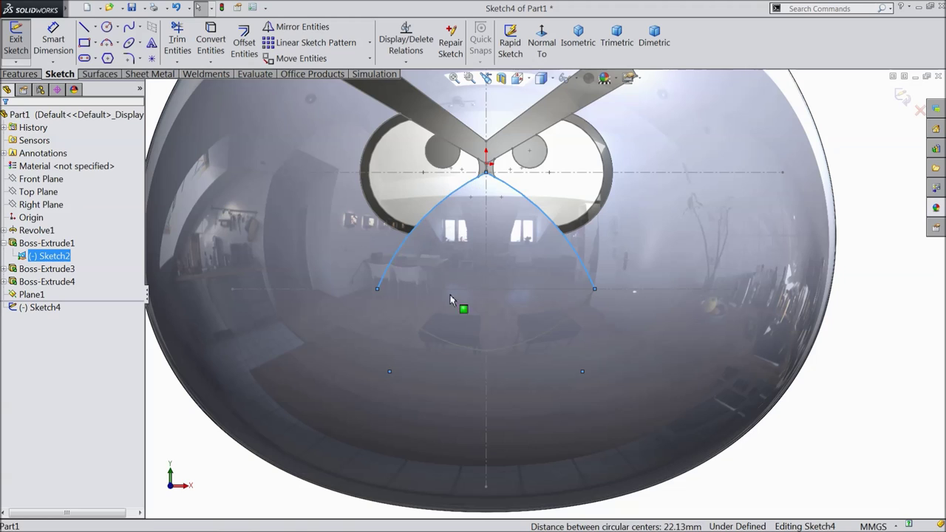
pyautogui.keyDown('ctrl'); pyautogui.click(502, 289); pyautogui.keyUp('ctrl')
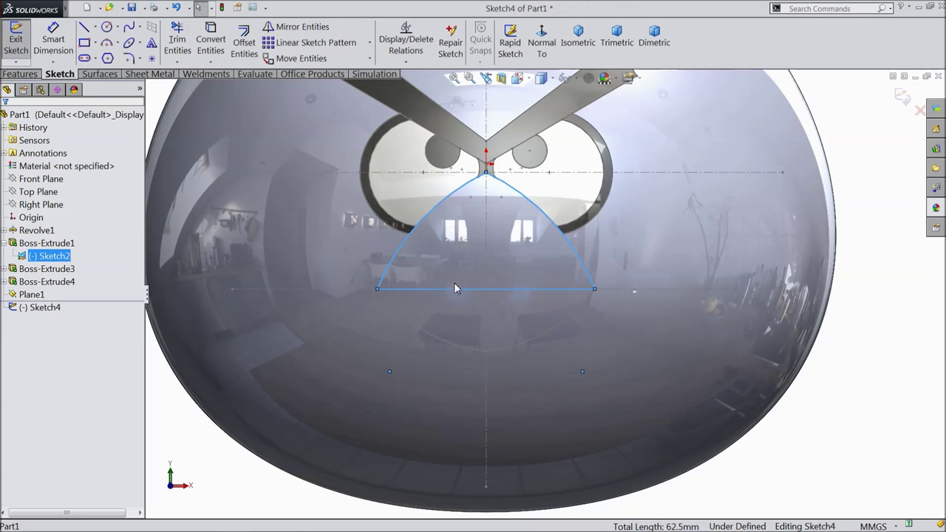
pyautogui.click(211, 41)
pyautogui.scroll(5, 479, 232)
pyautogui.moveTo(479, 231); pyautogui.dragTo(438, 278, button='middle')
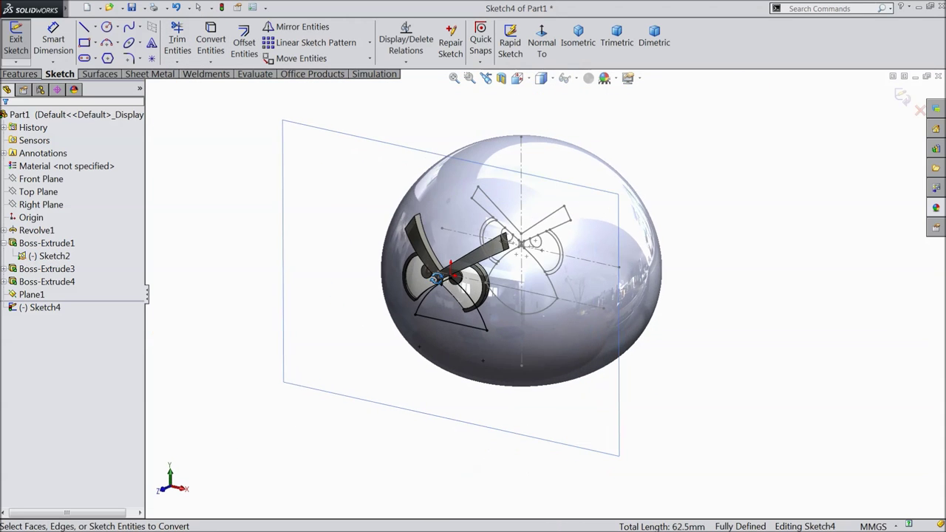
pyautogui.click(902, 96)
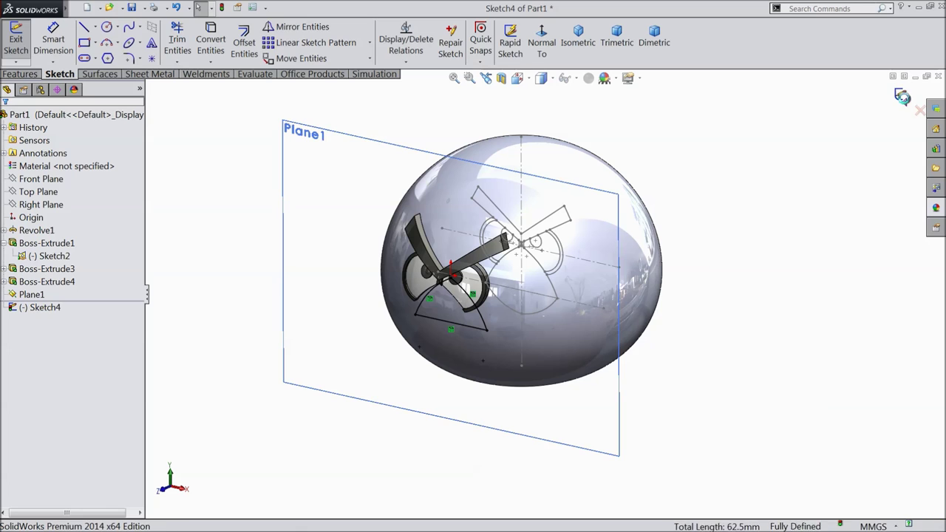
# In a second sketch on Plane1, convert Sketch2's two lower beak arcs and the horizontal beak line into the lower beak outline
pyautogui.click(323, 225)
pyautogui.moveTo(333, 244); pyautogui.dragTo(436, 331, button='middle')
pyautogui.scroll(3, 436, 331)
pyautogui.moveTo(380, 306)
pyautogui.mouseDown(button='middle')
pyautogui.moveTo(402, 318)
pyautogui.moveTo(372, 319)
pyautogui.mouseUp(button='middle')
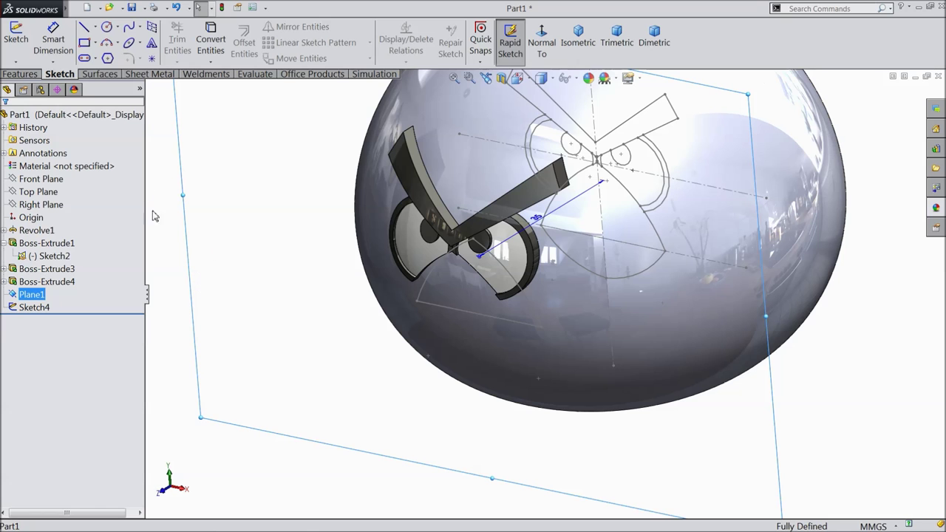
pyautogui.click(15, 37)
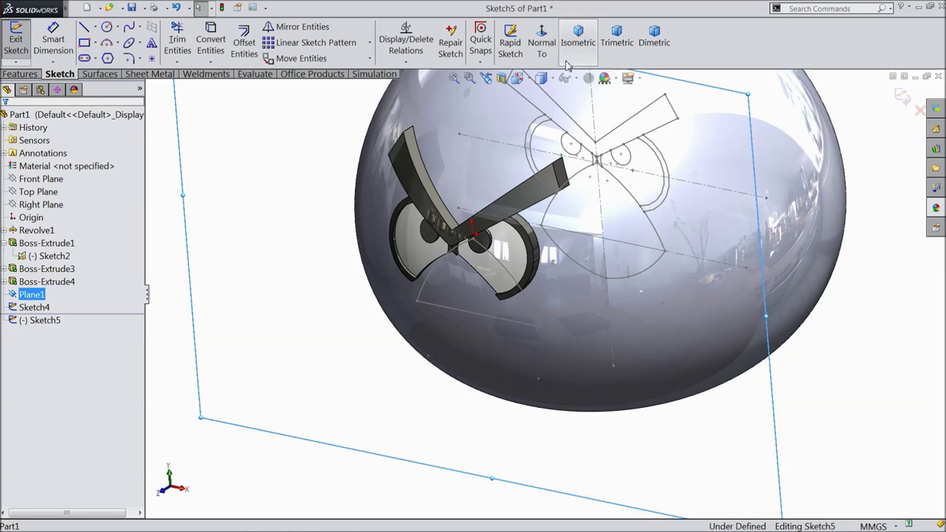
pyautogui.click(542, 36)
pyautogui.scroll(-5, 548, 357)
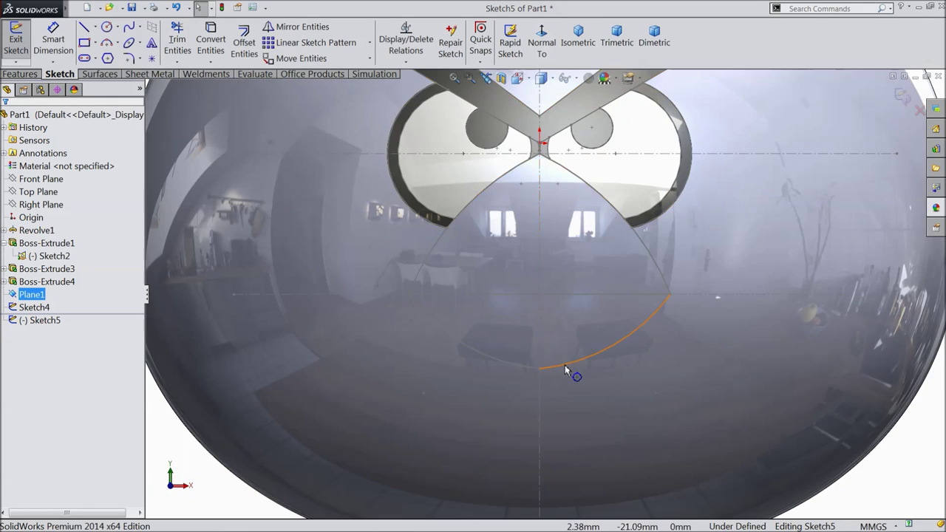
pyautogui.click(565, 367)
pyautogui.keyDown('ctrl'); pyautogui.click(518, 364); pyautogui.keyUp('ctrl')
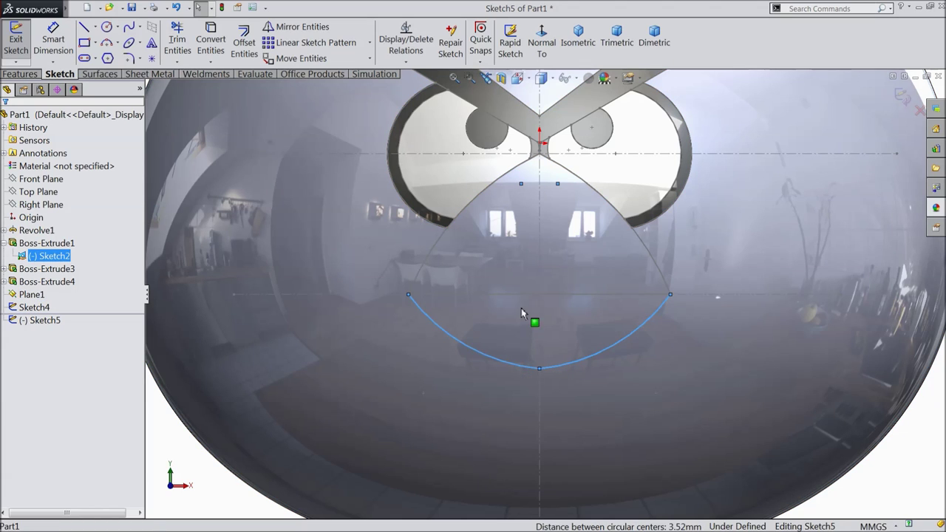
pyautogui.keyDown('ctrl'); pyautogui.click(521, 294); pyautogui.keyUp('ctrl')
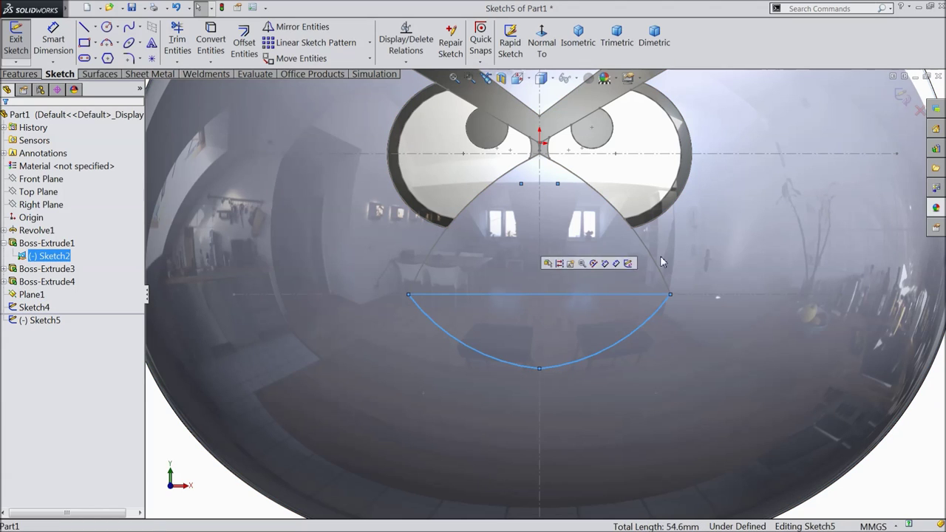
pyautogui.click(212, 43)
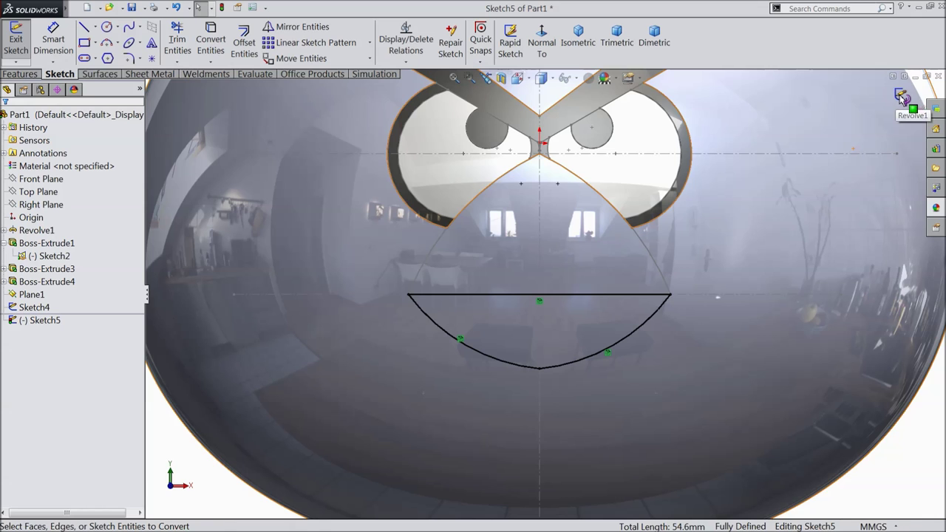
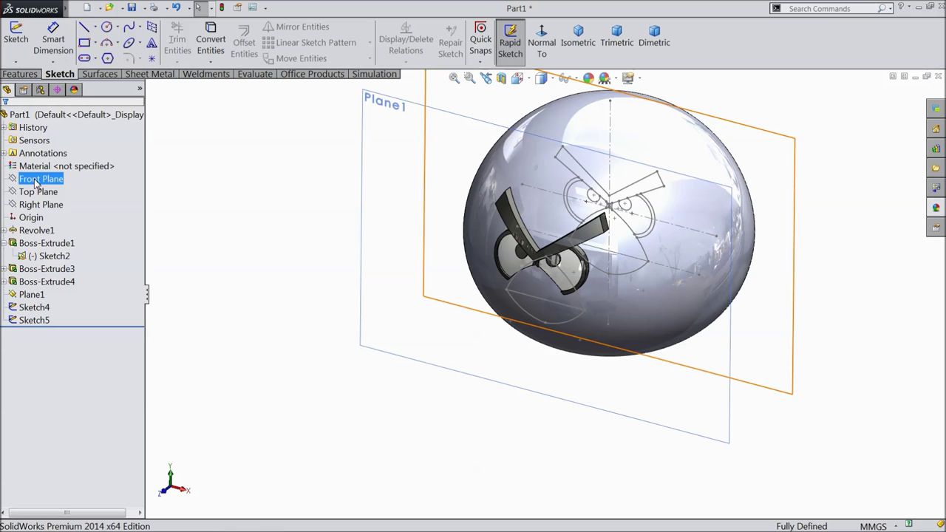
# Start a new sketch on the Right Plane, view it face-on, and hide the offset plane Plane1
pyautogui.click(40, 204)
pyautogui.click(50, 191)
pyautogui.click(542, 38)
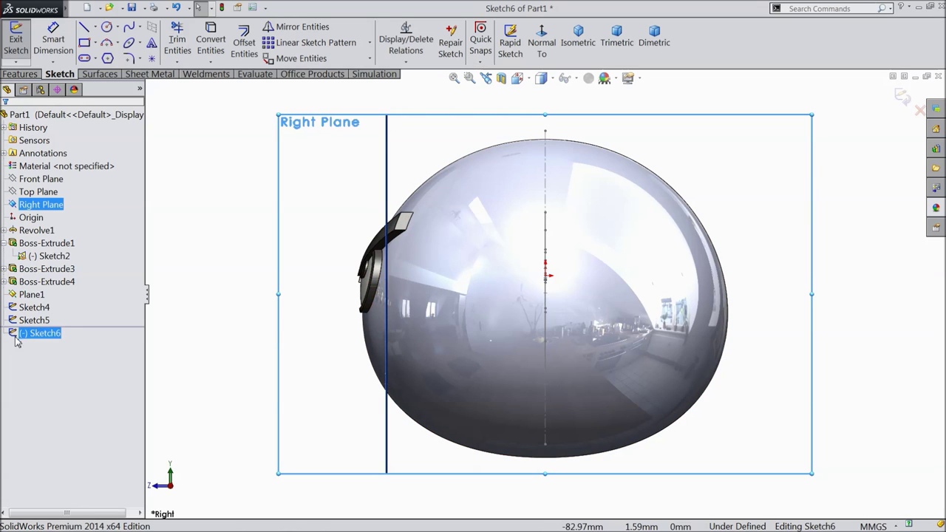
pyautogui.click(26, 295)
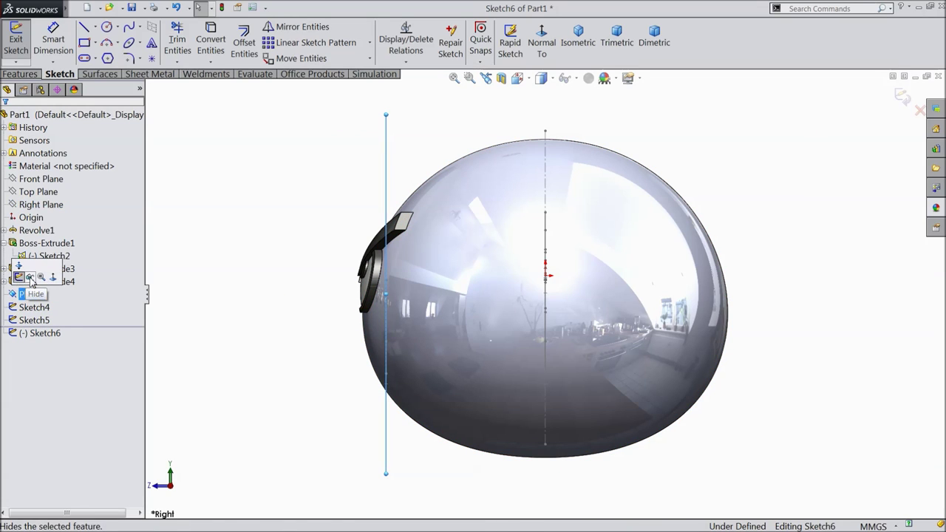
pyautogui.click(30, 278)
# Convert Sketch4's upper beak arc, seen edge-on in the side view, into the new sketch
pyautogui.scroll(-5, 414, 294)
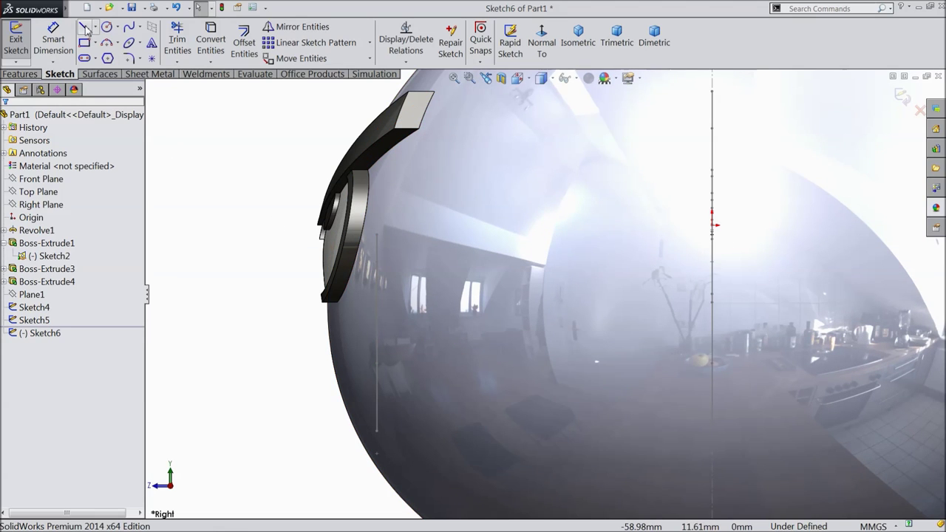
pyautogui.click(378, 312)
pyautogui.scroll(-3, 382, 323)
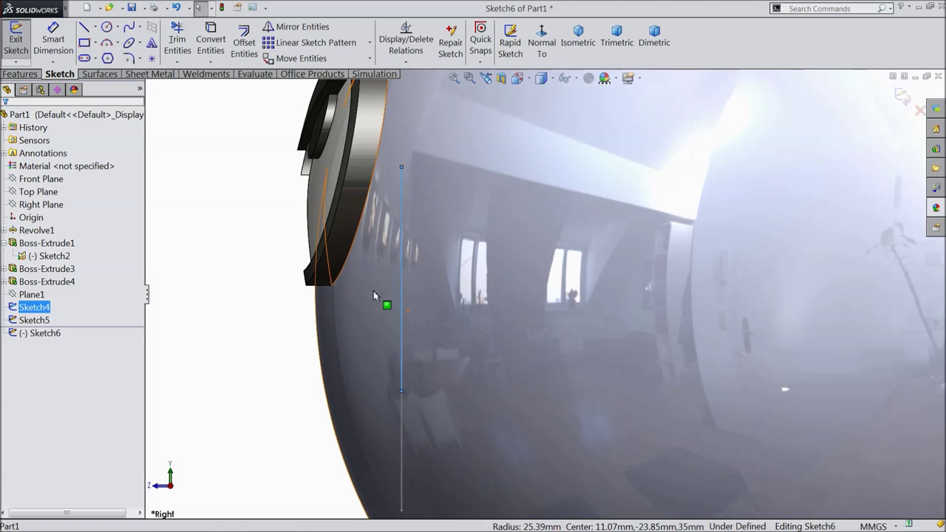
pyautogui.click(211, 37)
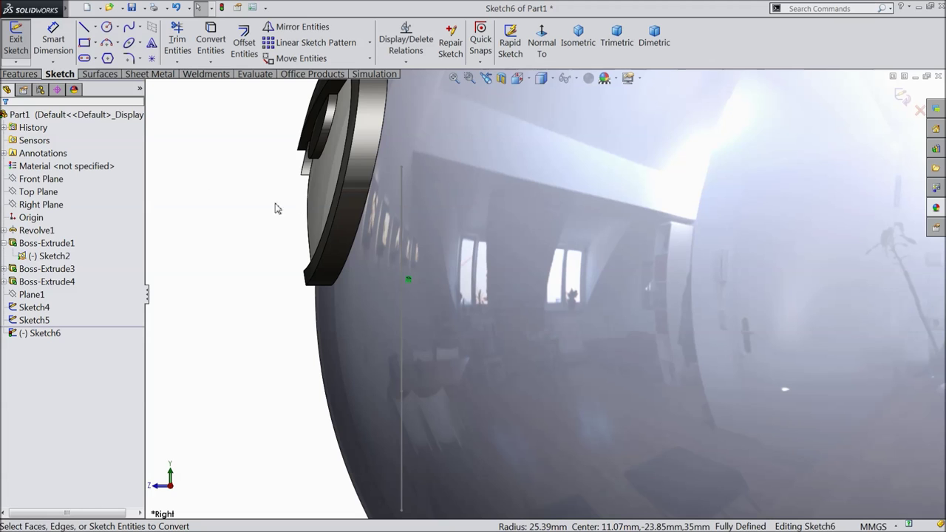
# Draw a horizontal line about 22 mm long from the converted edge's lower end, pointing forward out of the face
pyautogui.click(84, 27)
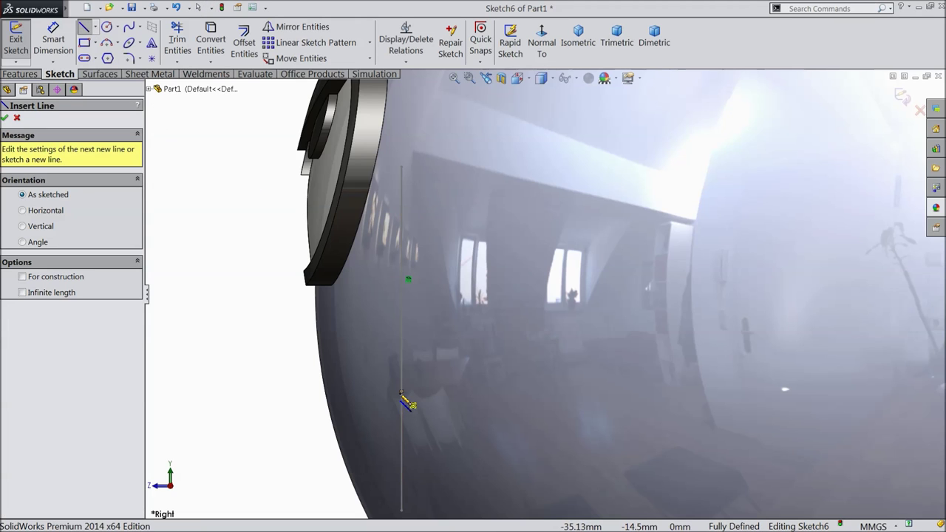
pyautogui.moveTo(405, 393)
pyautogui.mouseDown()
pyautogui.moveTo(416, 402)
pyautogui.moveTo(334, 399)
pyautogui.mouseUp()
pyautogui.press('f')
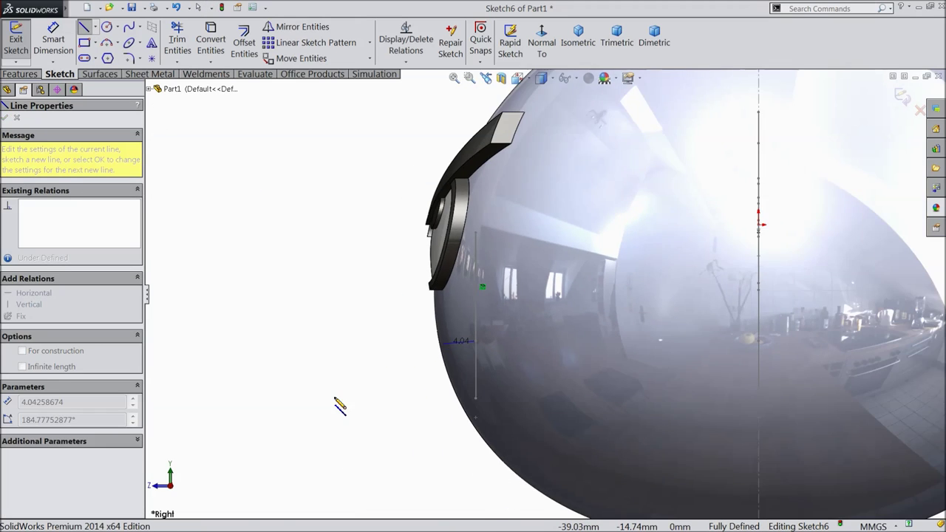
pyautogui.click(301, 341)
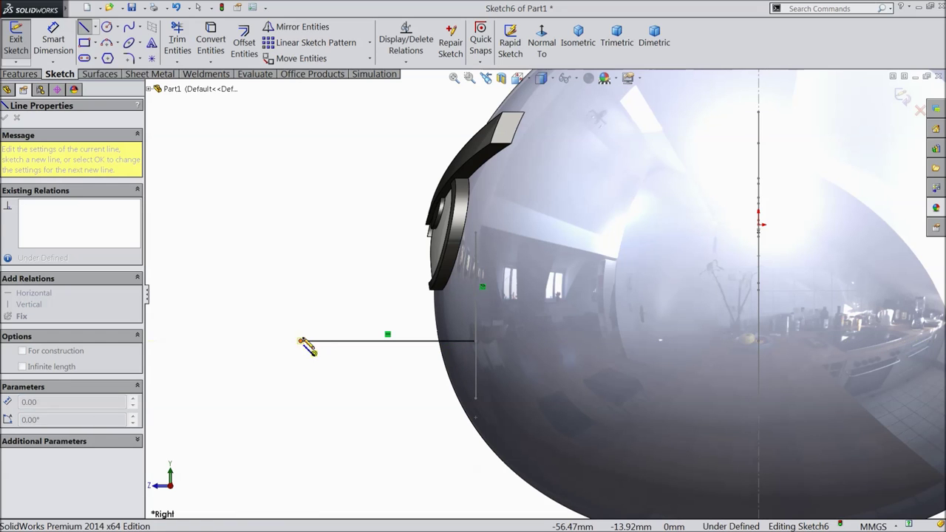
pyautogui.rightClick(385, 100)
pyautogui.click(411, 120)
# Draw a three-point arc of about 19.5 mm radius from the line's front end to the converted edge's upper end, bulging upward
pyautogui.click(110, 43)
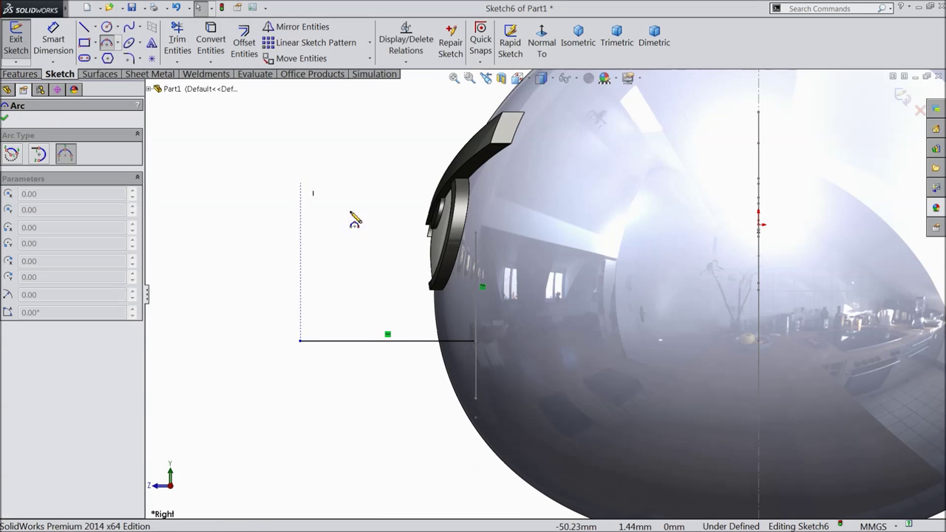
pyautogui.click(301, 341)
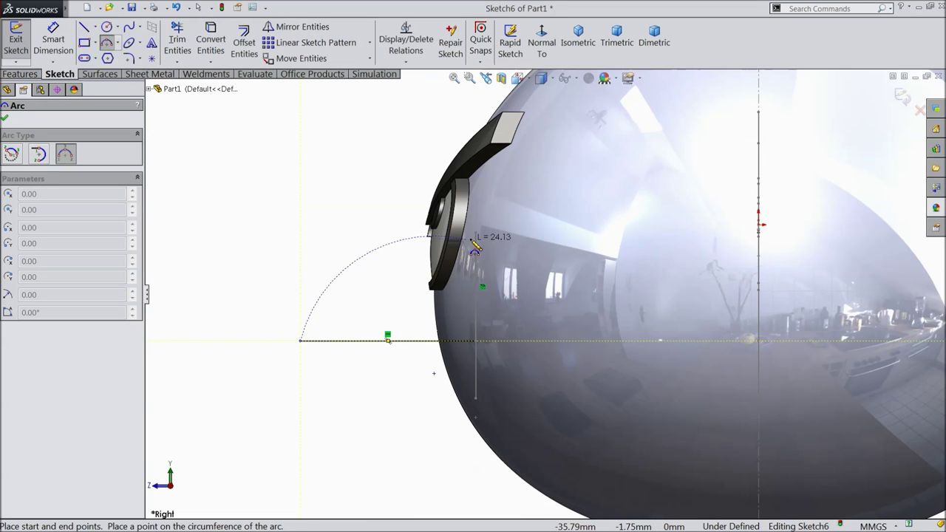
pyautogui.click(476, 233)
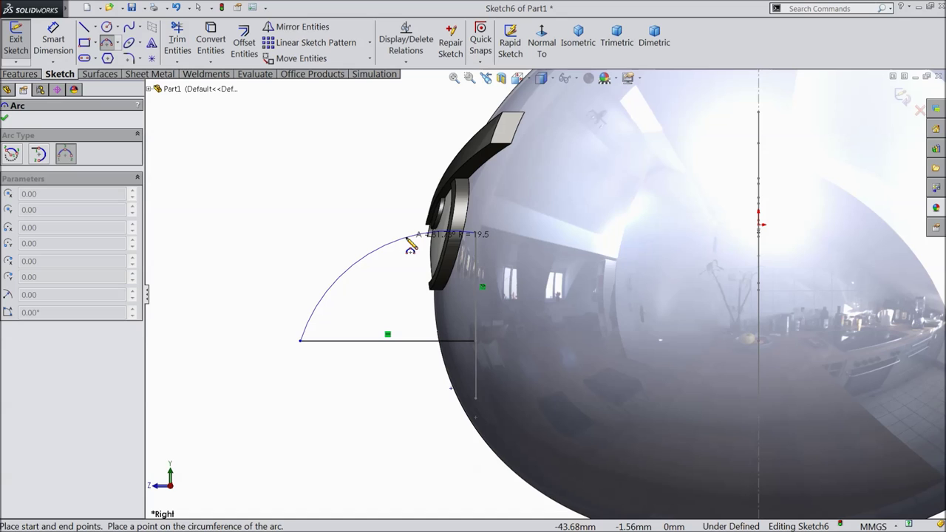
pyautogui.click(409, 240)
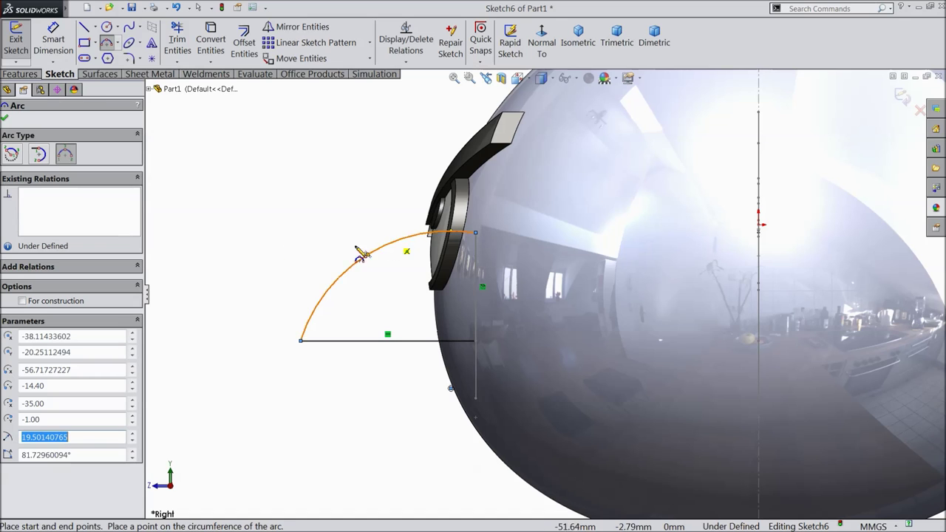
pyautogui.rightClick(266, 222)
pyautogui.click(285, 123)
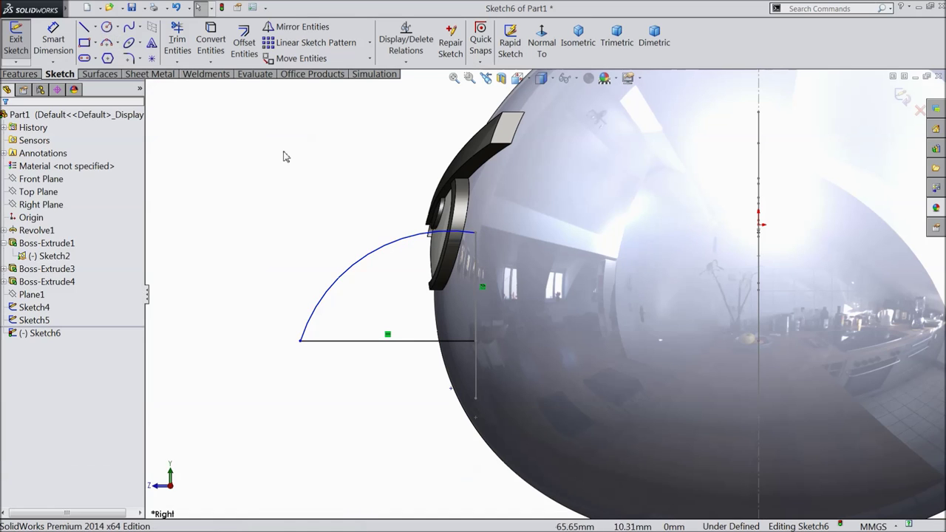
# Dimension the horizontal beak line's length as 25 mm
pyautogui.click(69, 42)
pyautogui.click(382, 342)
pyautogui.click(383, 373)
pyautogui.press('Return')
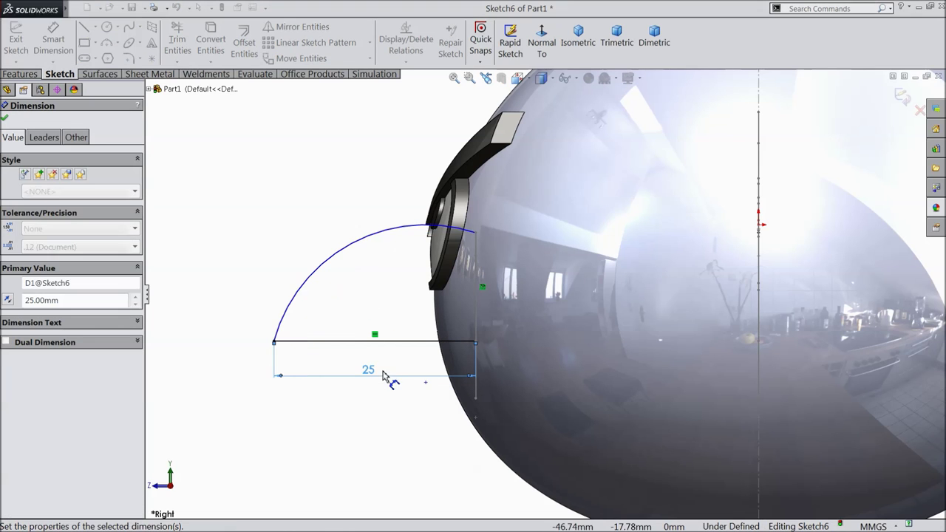
pyautogui.click(4, 119)
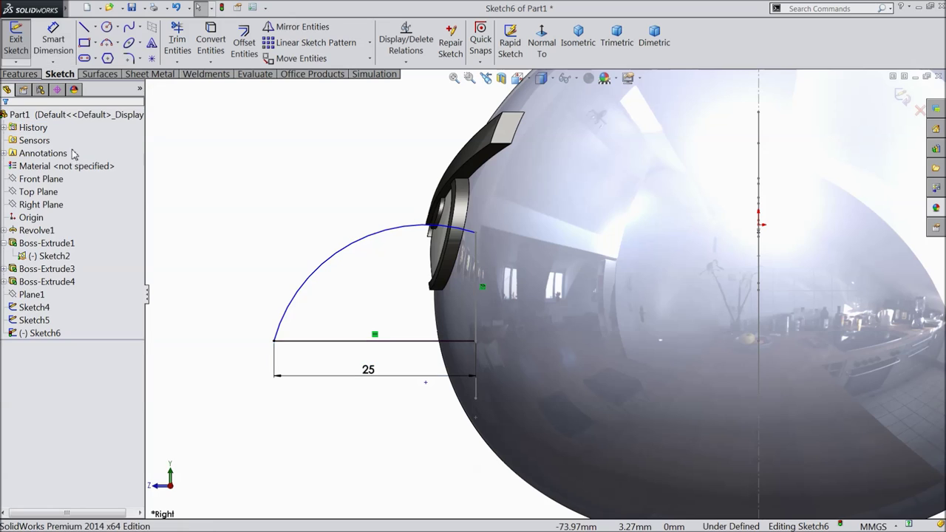
# Flatten the beak profile arc to a radius of about 22 mm and exit the sketch
pyautogui.moveTo(375, 238); pyautogui.dragTo(376, 247)
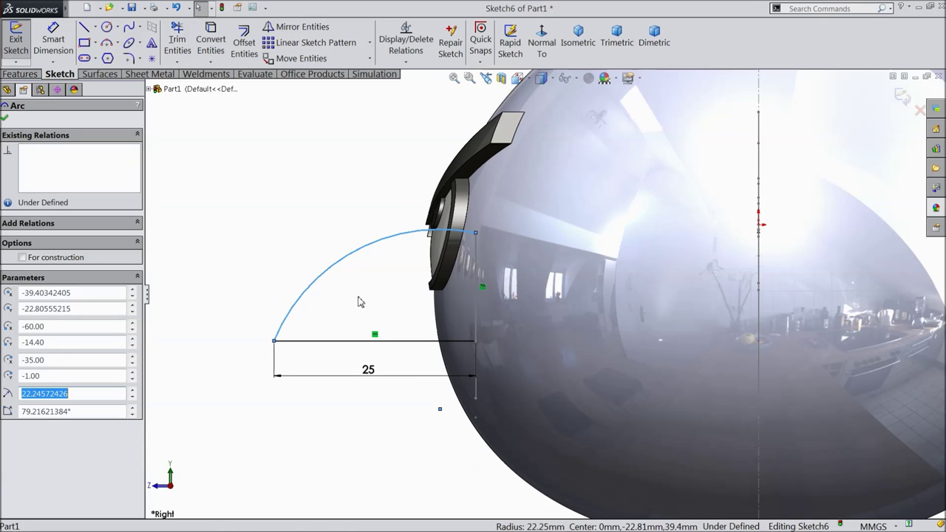
pyautogui.scroll(4, 491, 306)
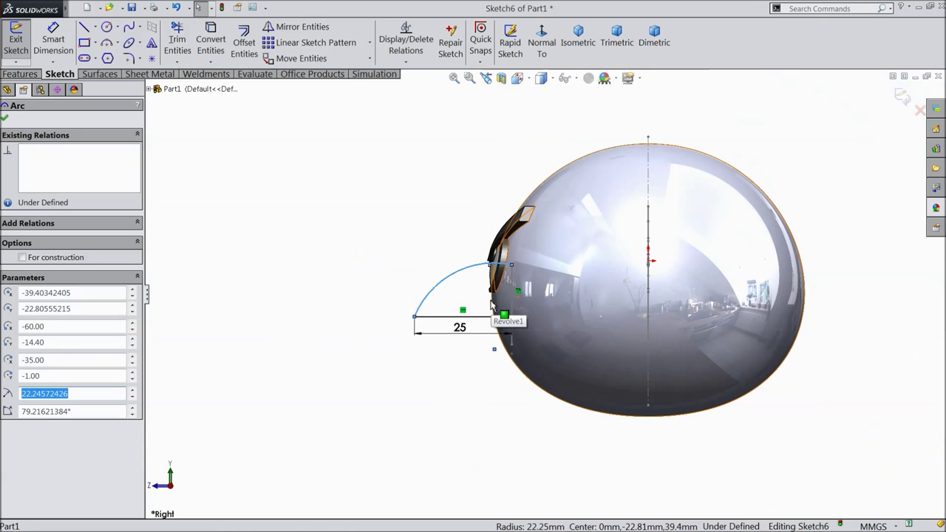
pyautogui.moveTo(347, 273)
pyautogui.mouseDown(button='middle')
pyautogui.moveTo(450, 288)
pyautogui.moveTo(391, 301)
pyautogui.moveTo(444, 299)
pyautogui.moveTo(398, 302)
pyautogui.moveTo(429, 299)
pyautogui.mouseUp(button='middle')
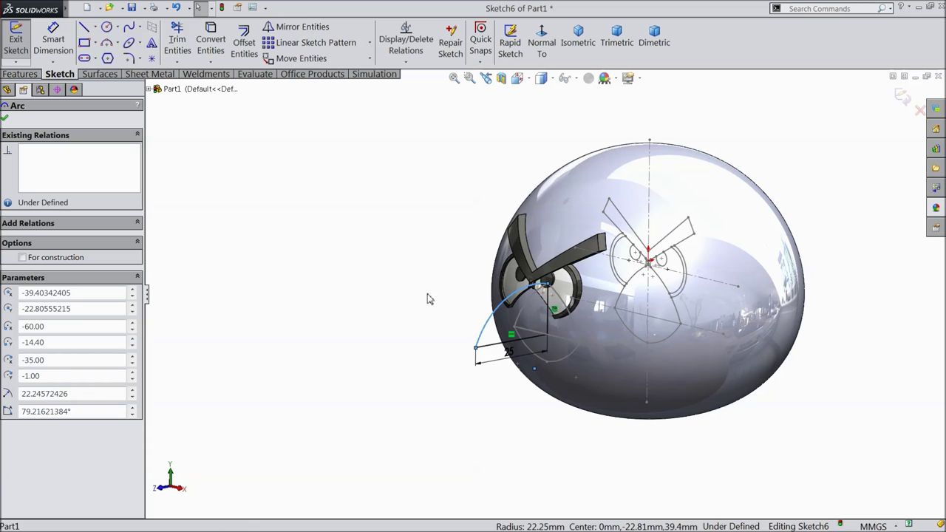
pyautogui.click(902, 97)
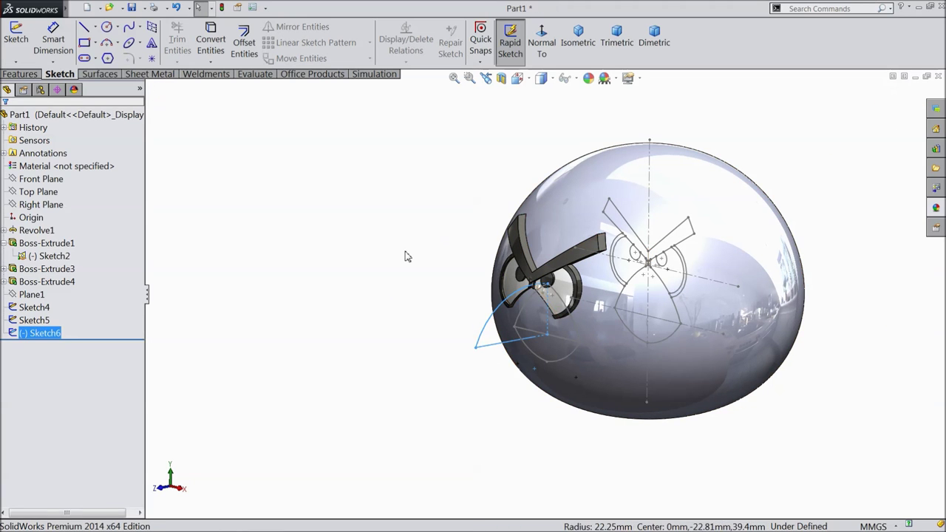
pyautogui.moveTo(393, 306)
pyautogui.mouseDown(button='middle')
pyautogui.moveTo(449, 367)
pyautogui.moveTo(454, 321)
pyautogui.moveTo(483, 329)
pyautogui.mouseUp(button='middle')
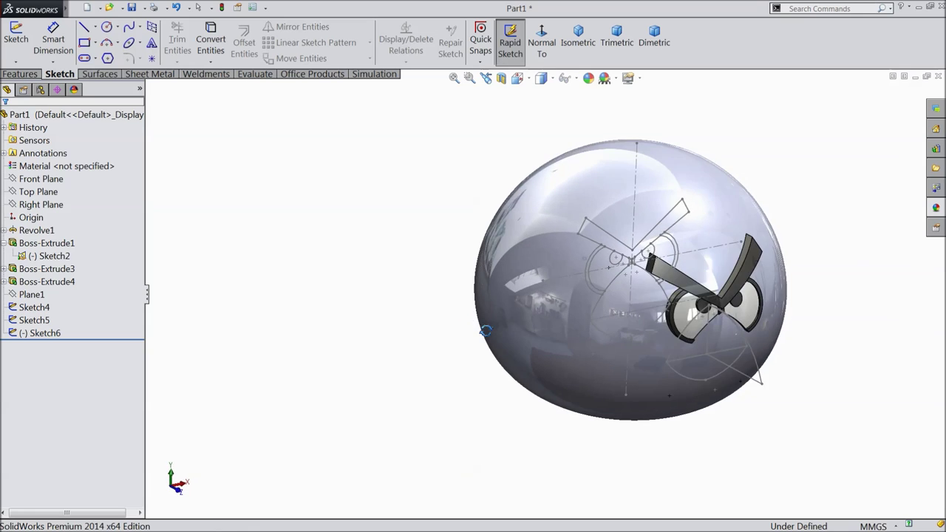
# Start a 3D sketch and draw a two-point spline from the left corner of the beak's base profile to the beak tip
pyautogui.scroll(3, 577, 363)
pyautogui.scroll(-5, 658, 333)
pyautogui.moveTo(658, 332); pyautogui.dragTo(712, 342, button='middle')
pyautogui.scroll(-2, 691, 308)
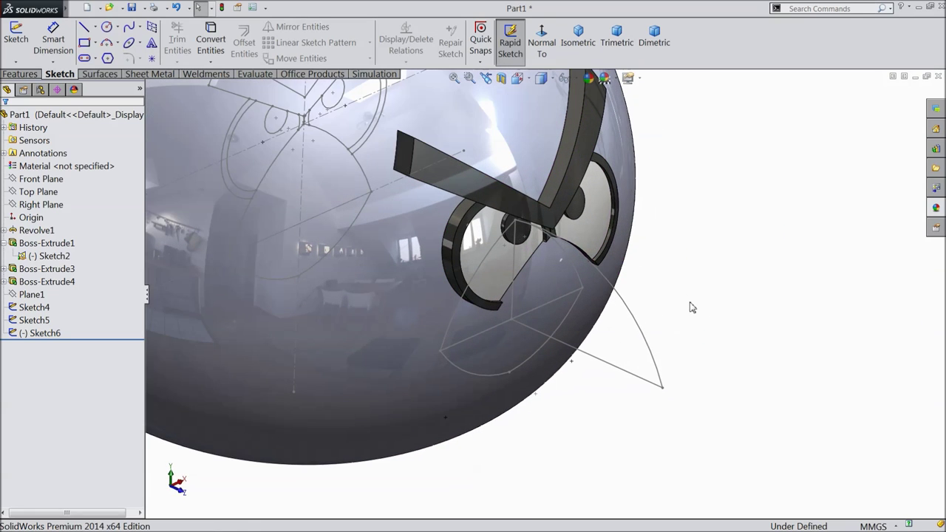
pyautogui.click(19, 64)
pyautogui.click(34, 92)
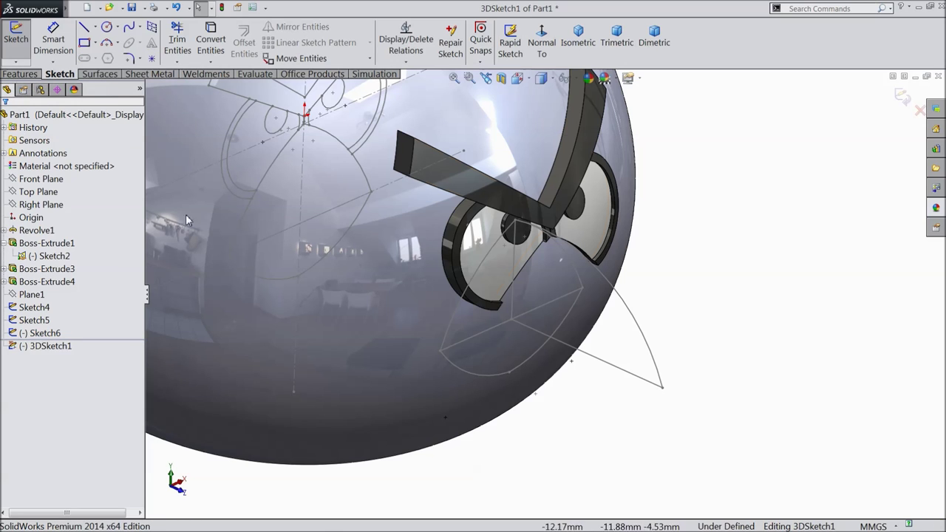
pyautogui.click(130, 30)
pyautogui.scroll(-2, 517, 385)
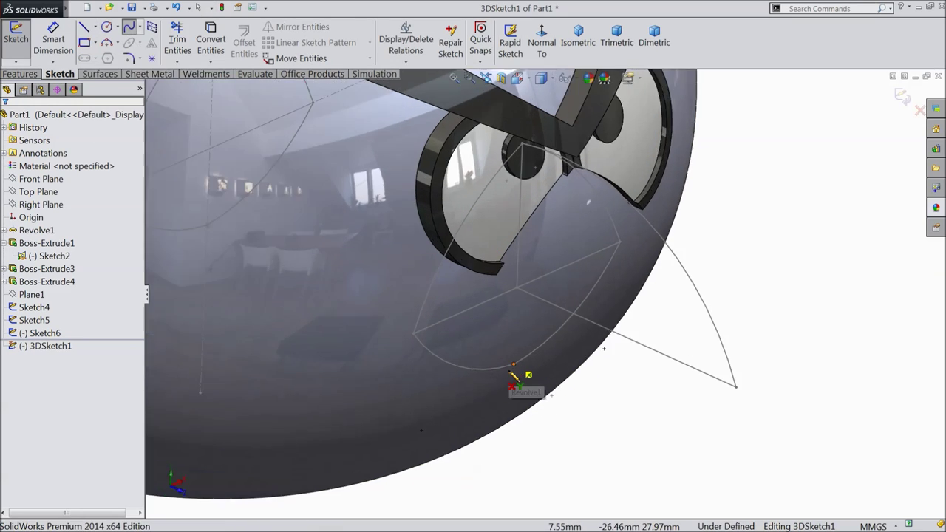
pyautogui.click(414, 335)
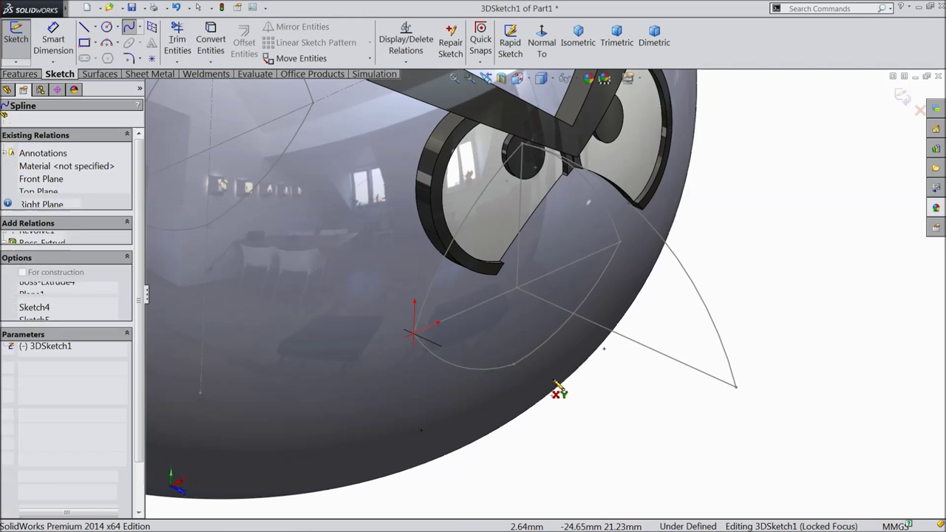
pyautogui.click(737, 388)
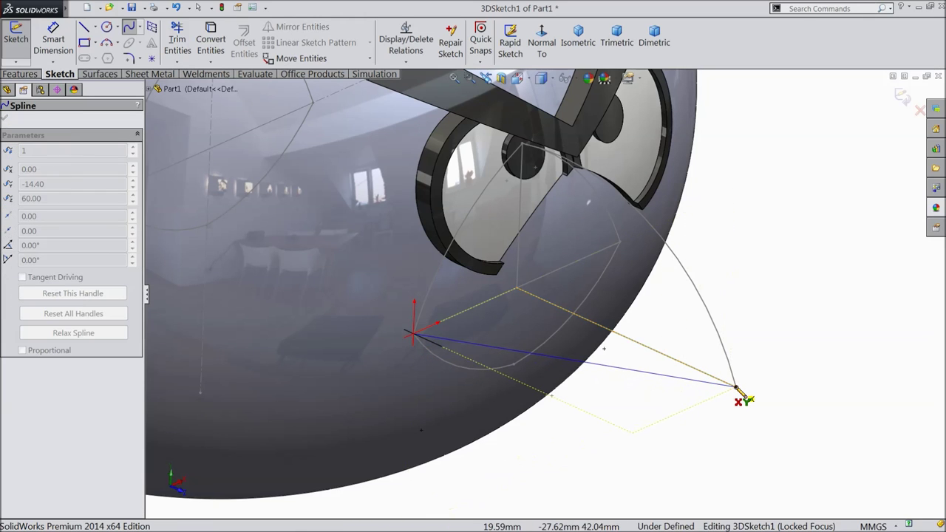
pyautogui.rightClick(627, 402)
pyautogui.click(651, 202)
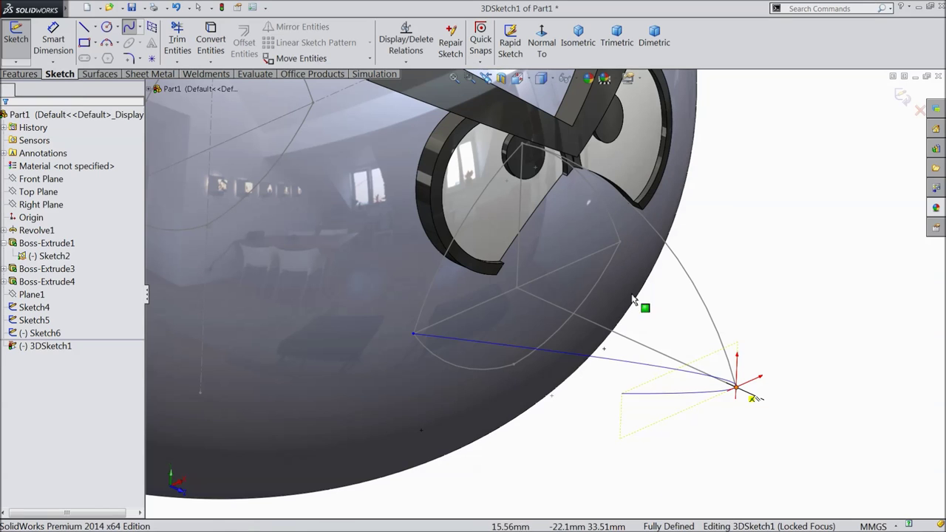
# Bend the spline into a downward-bulging curve by adjusting its start tangent handle, and close the 3D sketch
pyautogui.click(571, 362)
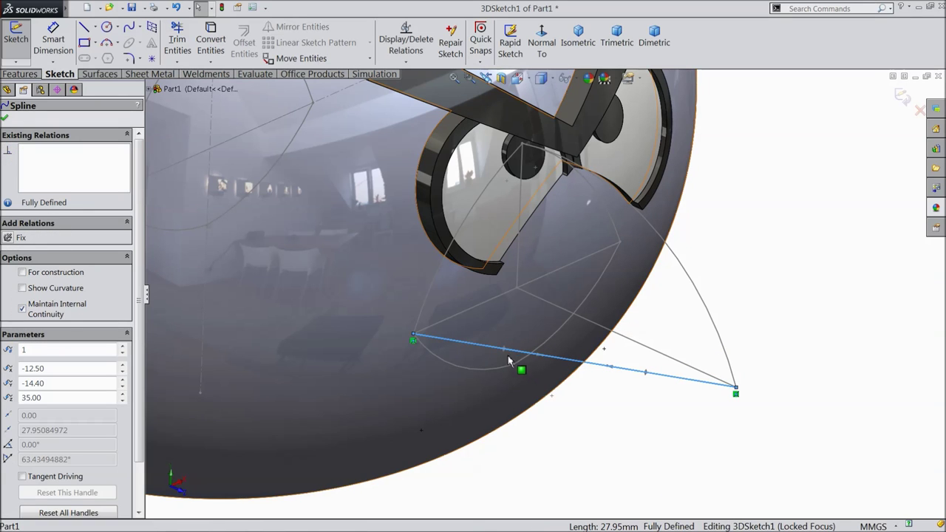
pyautogui.moveTo(507, 351); pyautogui.dragTo(503, 377)
pyautogui.moveTo(599, 440)
pyautogui.mouseDown(button='middle')
pyautogui.moveTo(558, 452)
pyautogui.moveTo(557, 460)
pyautogui.moveTo(536, 338)
pyautogui.moveTo(525, 373)
pyautogui.mouseUp(button='middle')
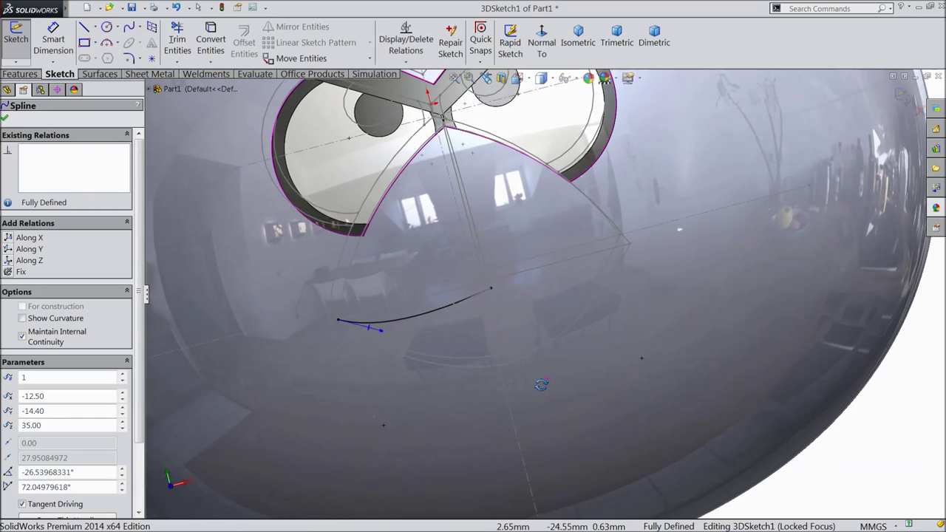
pyautogui.moveTo(370, 335); pyautogui.dragTo(366, 314)
pyautogui.moveTo(498, 331)
pyautogui.mouseDown(button='middle')
pyautogui.moveTo(495, 311)
pyautogui.moveTo(497, 345)
pyautogui.moveTo(548, 415)
pyautogui.moveTo(551, 437)
pyautogui.mouseUp(button='middle')
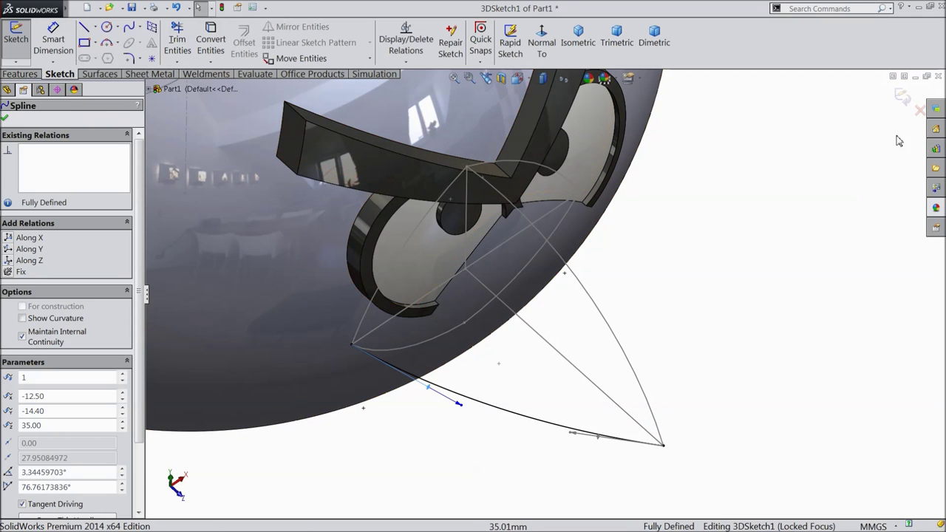
pyautogui.click(904, 97)
pyautogui.moveTo(742, 243)
pyautogui.mouseDown(button='middle')
pyautogui.moveTo(716, 254)
pyautogui.moveTo(699, 215)
pyautogui.mouseUp(button='middle')
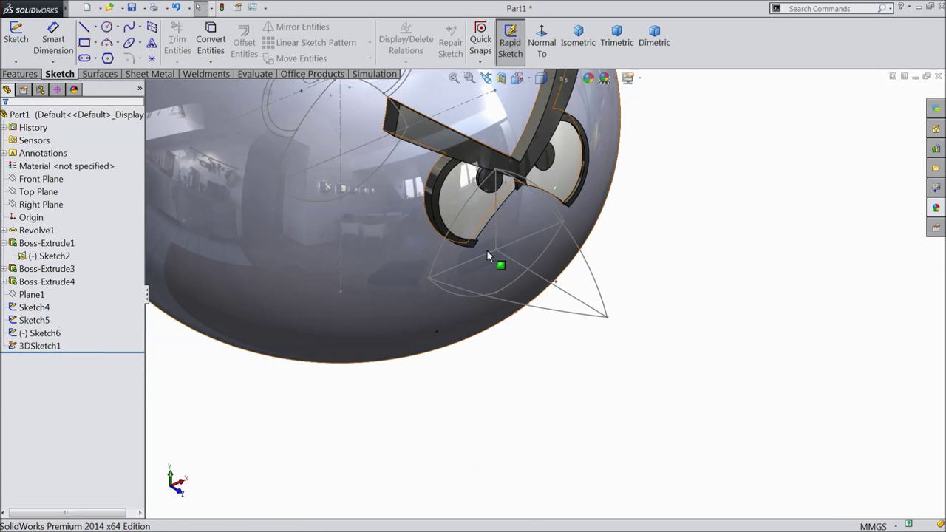
pyautogui.moveTo(486, 255)
pyautogui.mouseDown(button='middle')
pyautogui.moveTo(548, 190)
pyautogui.moveTo(559, 255)
pyautogui.mouseUp(button='middle')
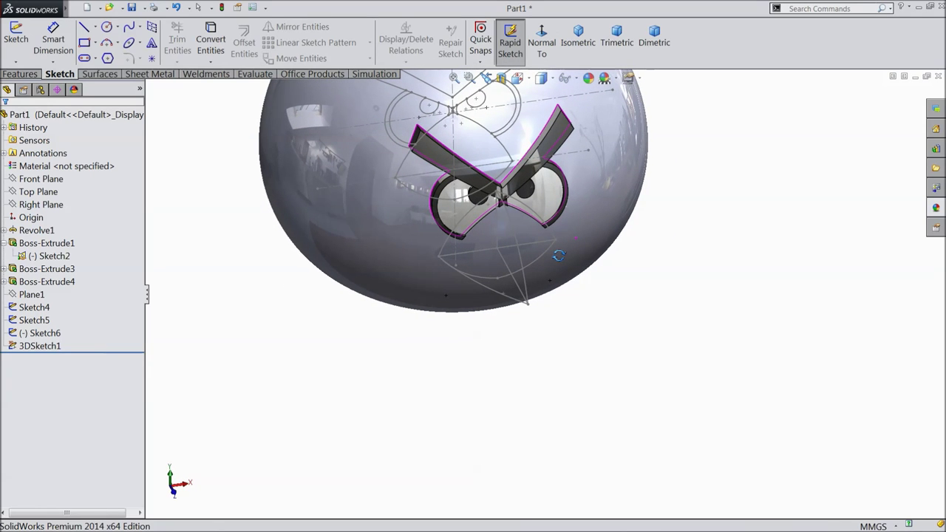
pyautogui.scroll(-4, 546, 245)
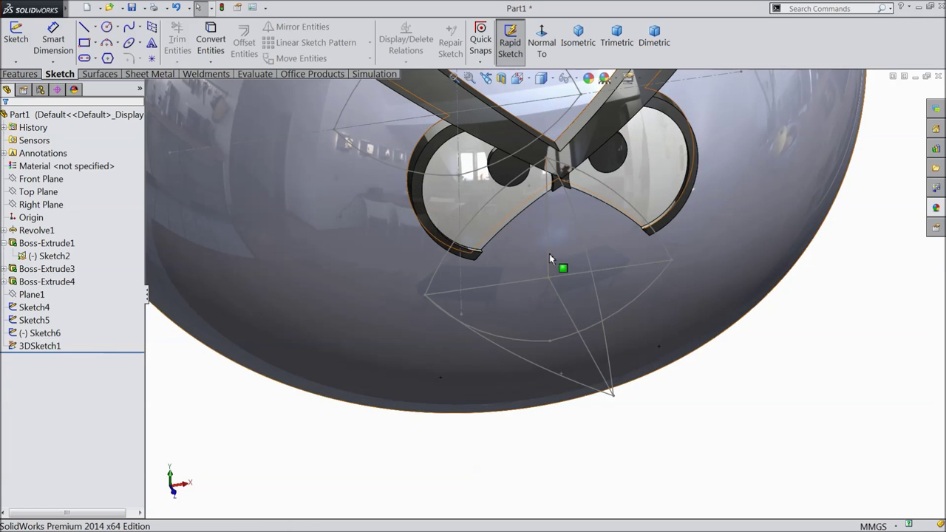
pyautogui.moveTo(553, 262)
pyautogui.mouseDown(button='middle')
pyautogui.moveTo(581, 273)
pyautogui.moveTo(571, 289)
pyautogui.moveTo(554, 257)
pyautogui.mouseUp(button='middle')
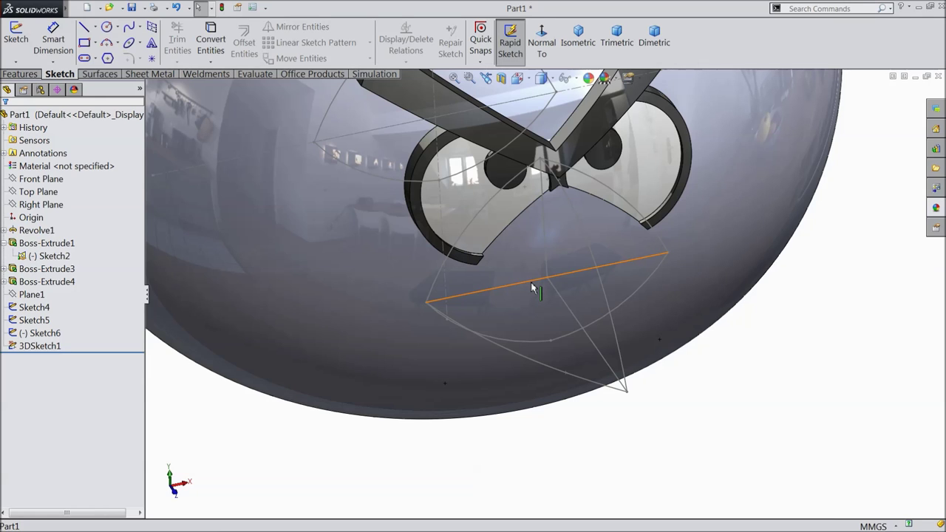
pyautogui.click(20, 74)
pyautogui.click(124, 44)
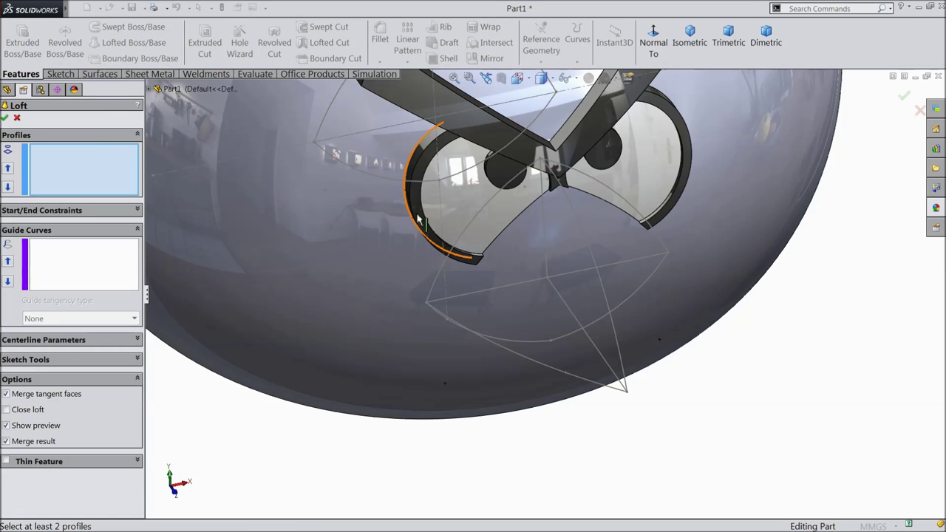
pyautogui.click(427, 306)
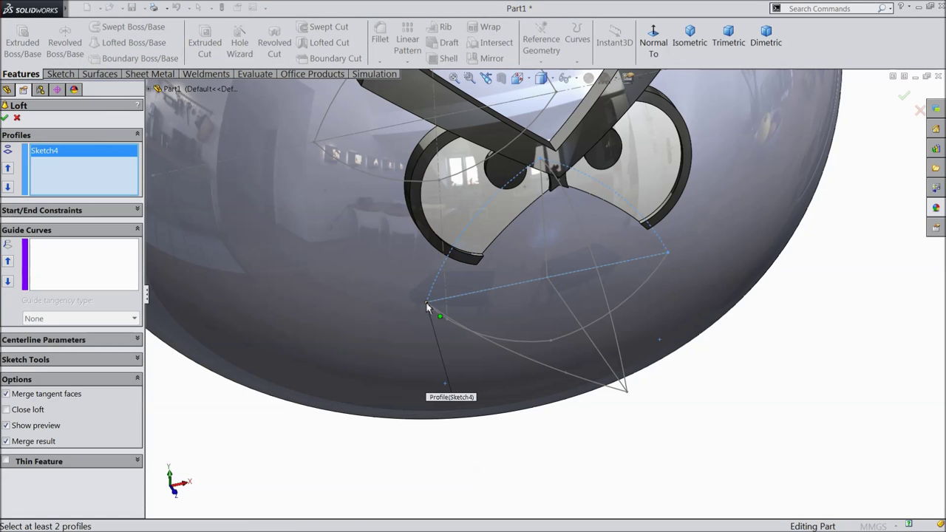
pyautogui.click(17, 119)
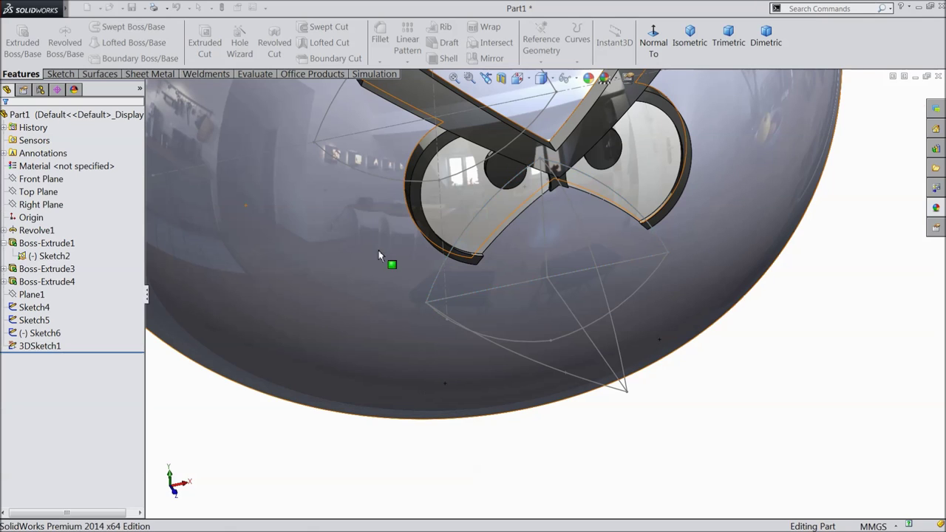
# Edit Sketch4 and draw a vertical line from the apex of the beak profile to the midpoint of its base line
pyautogui.click(33, 307)
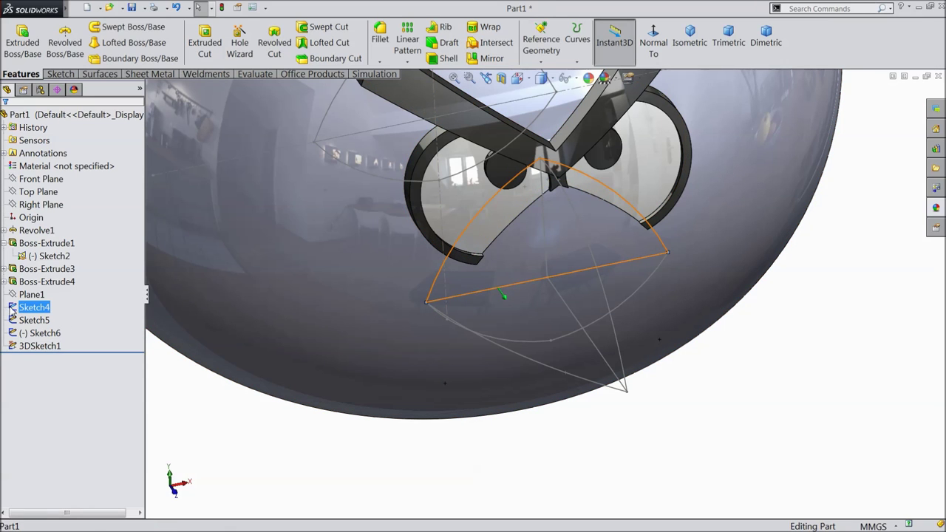
pyautogui.click(13, 309)
pyautogui.click(16, 281)
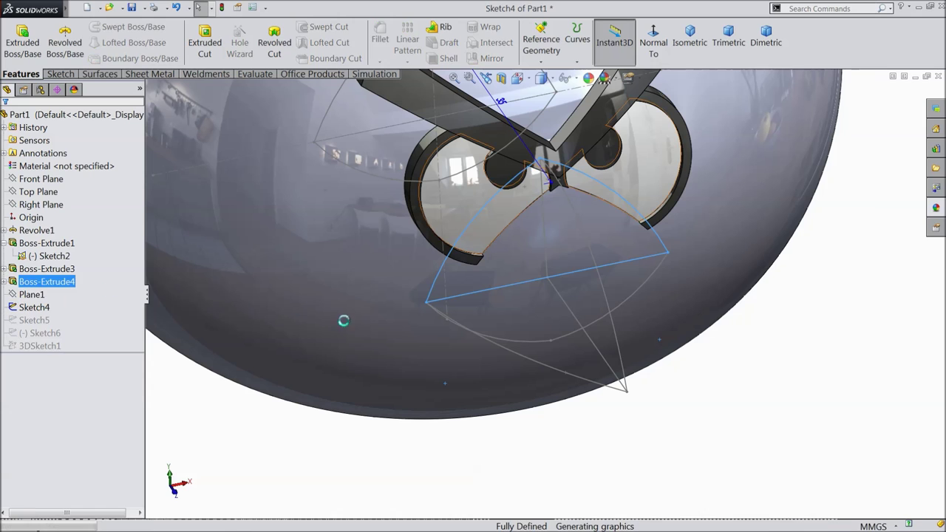
pyautogui.click(654, 42)
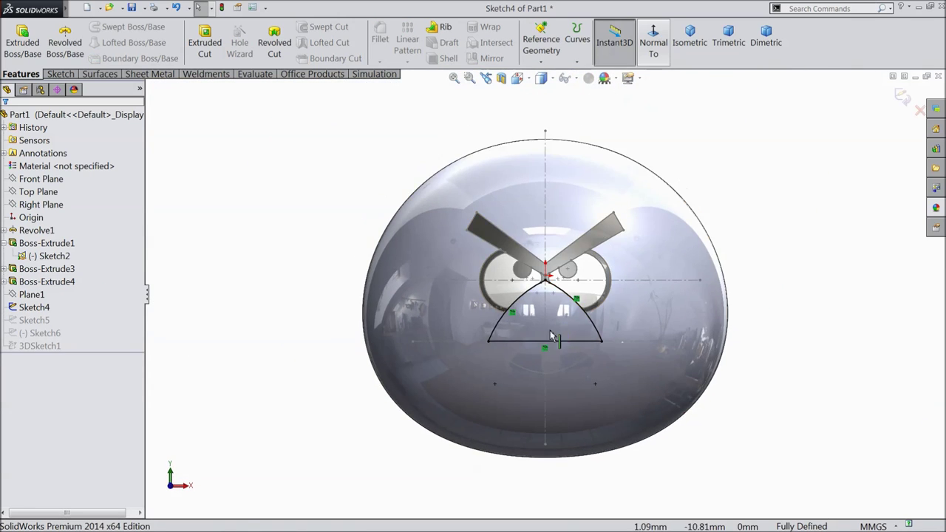
pyautogui.scroll(4, 573, 318)
pyautogui.click(61, 74)
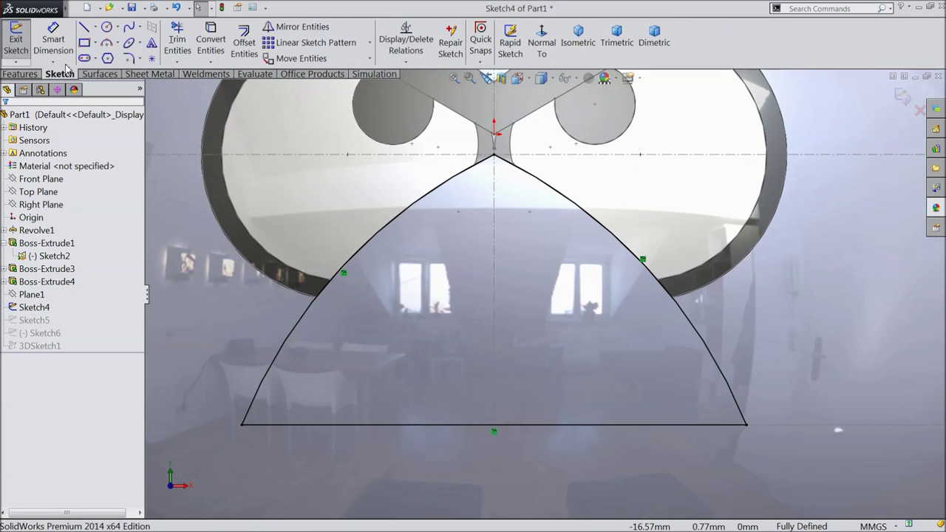
pyautogui.click(83, 28)
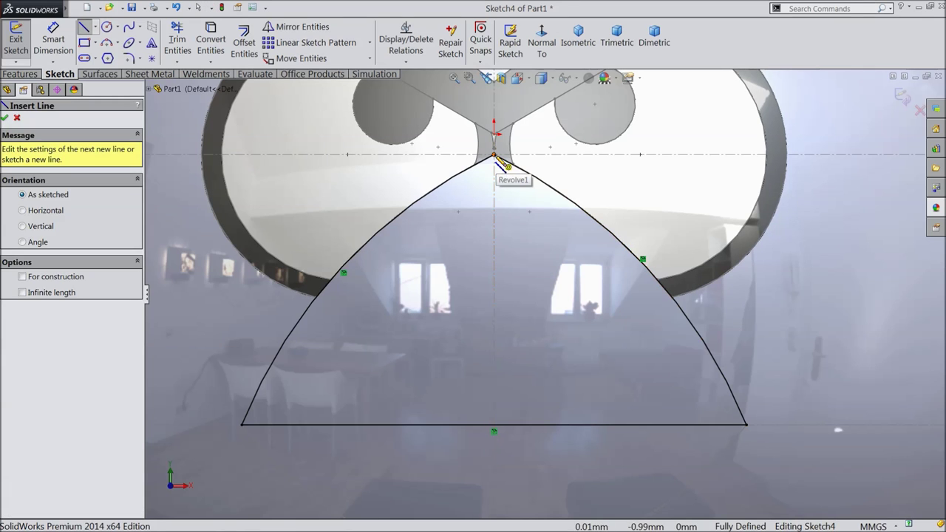
pyautogui.click(494, 158)
pyautogui.click(494, 423)
pyautogui.rightClick(518, 364)
pyautogui.click(544, 92)
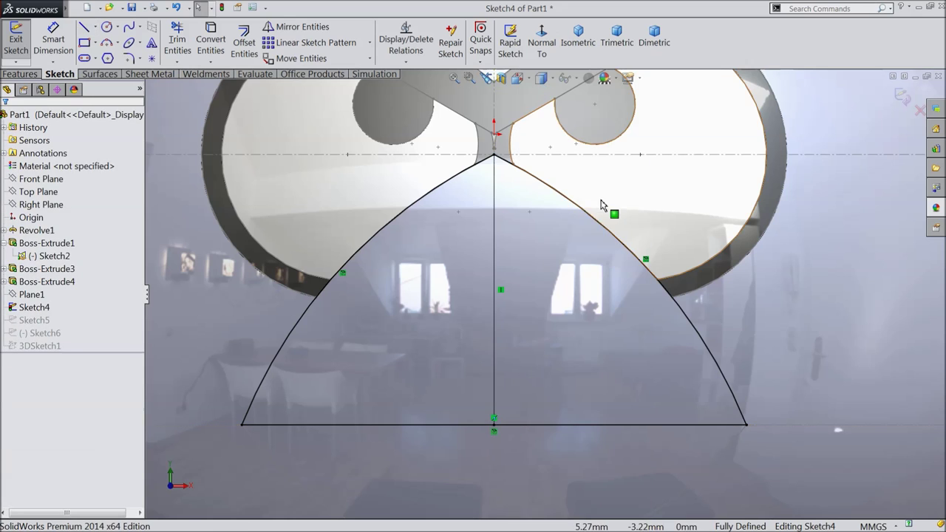
# Delete the right arc and trim the right half of the base line so Sketch4 is a half profile, and close the sketch
pyautogui.click(582, 212)
pyautogui.press('Escape')
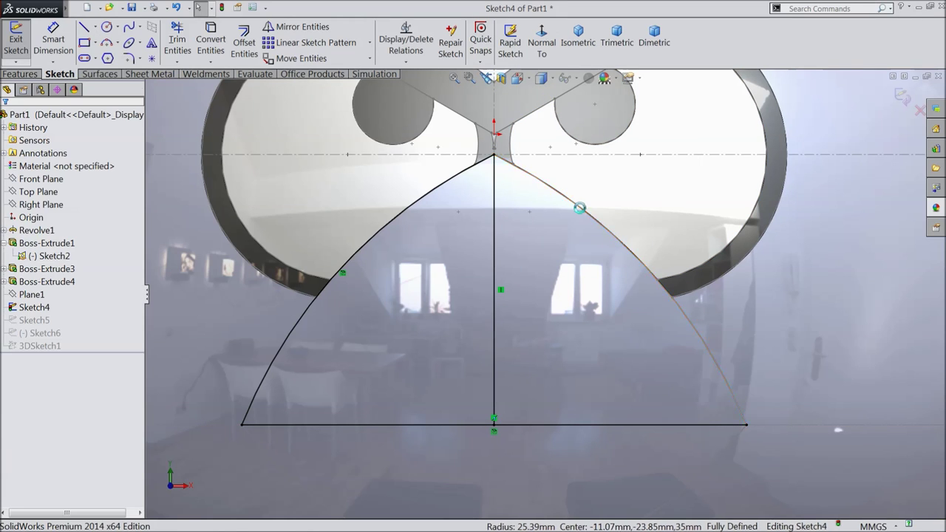
pyautogui.click(178, 42)
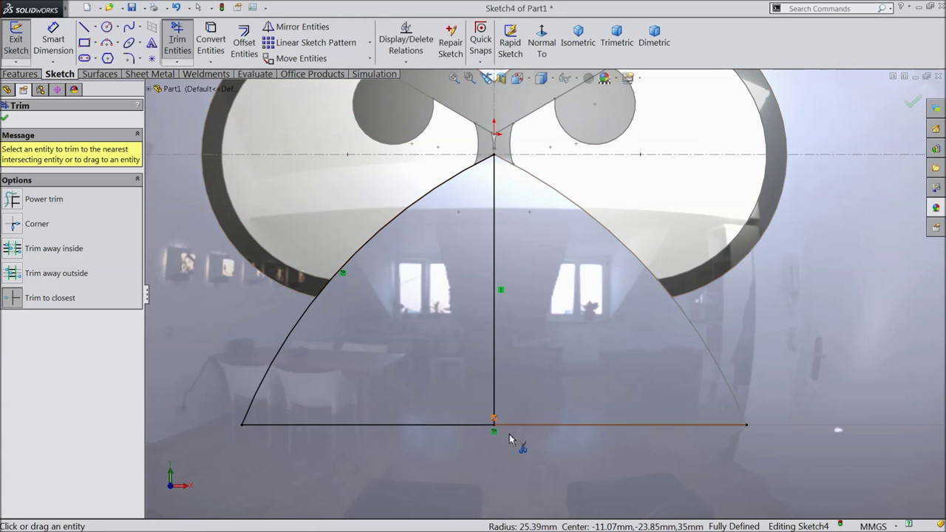
pyautogui.click(540, 425)
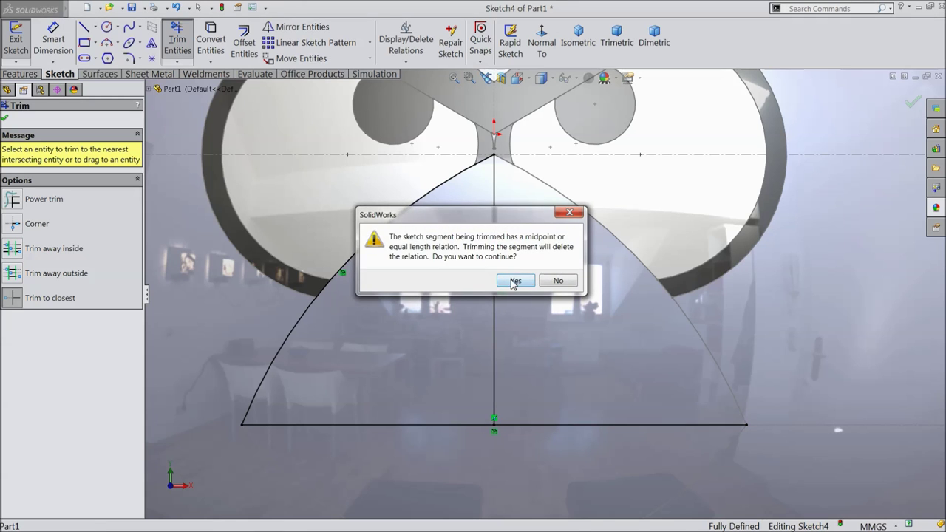
pyautogui.click(515, 281)
pyautogui.scroll(5, 475, 348)
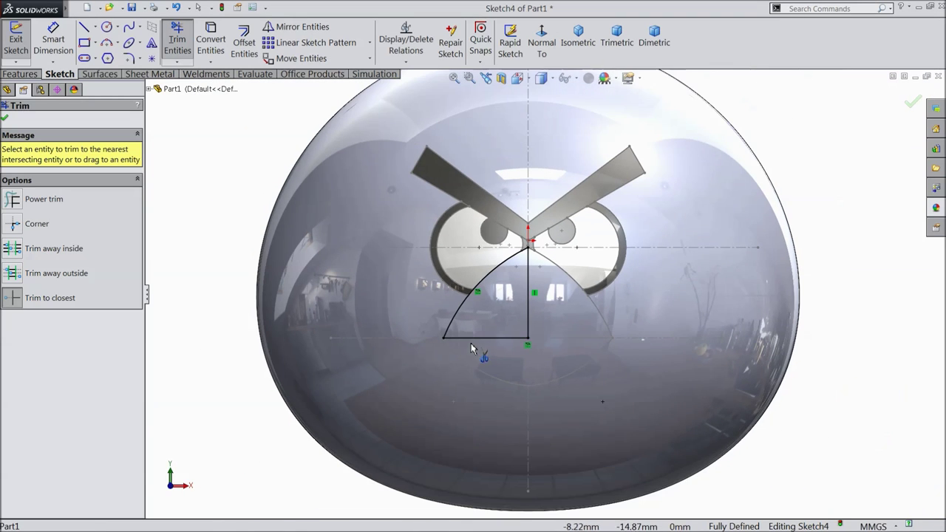
pyautogui.click(916, 104)
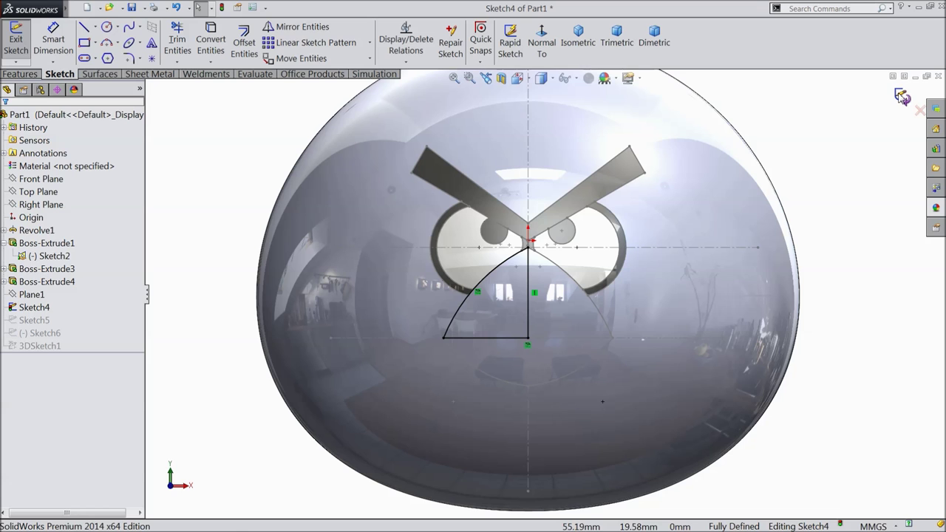
pyautogui.click(902, 96)
# Start a lofted boss with Sketch4 and Sketch6 as profiles, matched at the beak's side corner and tip
pyautogui.scroll(3, 776, 216)
pyautogui.moveTo(775, 216)
pyautogui.mouseDown(button='middle')
pyautogui.moveTo(816, 274)
pyautogui.moveTo(762, 380)
pyautogui.mouseUp(button='middle')
pyautogui.scroll(-6, 643, 385)
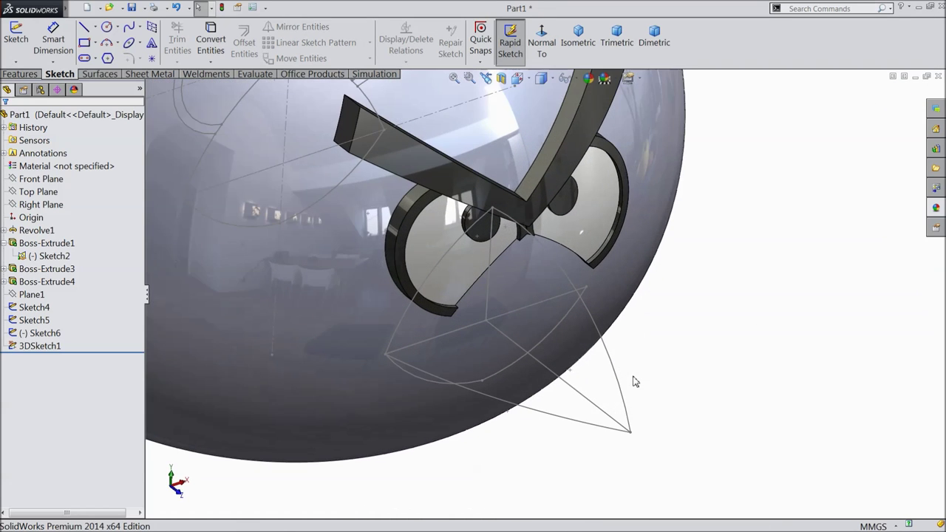
pyautogui.click(20, 74)
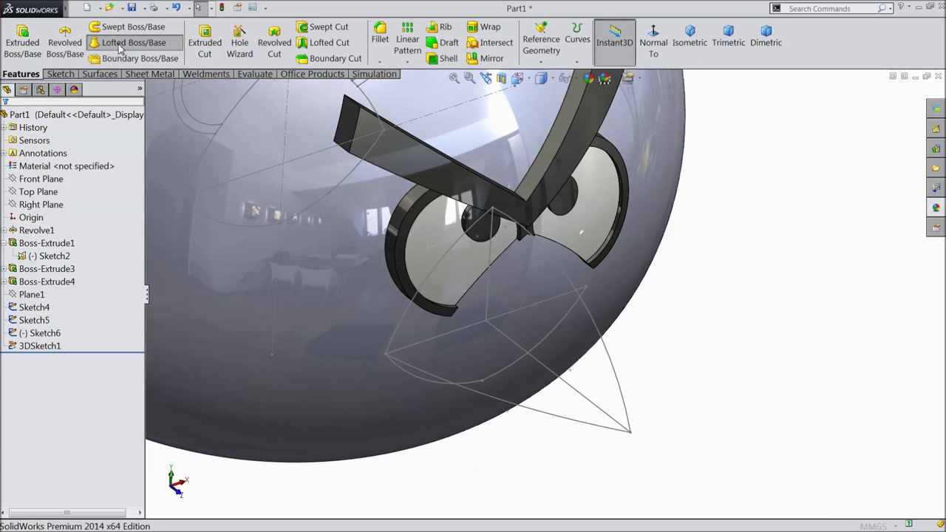
pyautogui.click(133, 42)
pyautogui.click(385, 356)
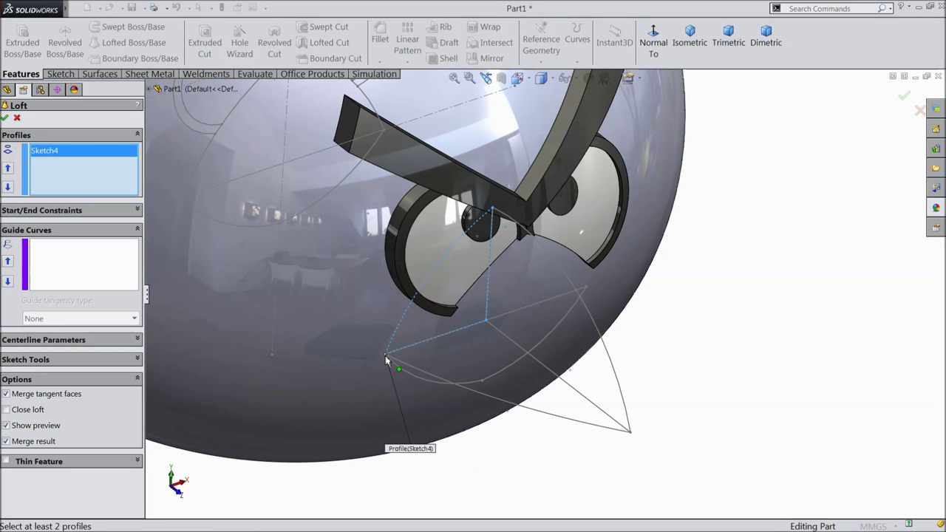
pyautogui.click(631, 434)
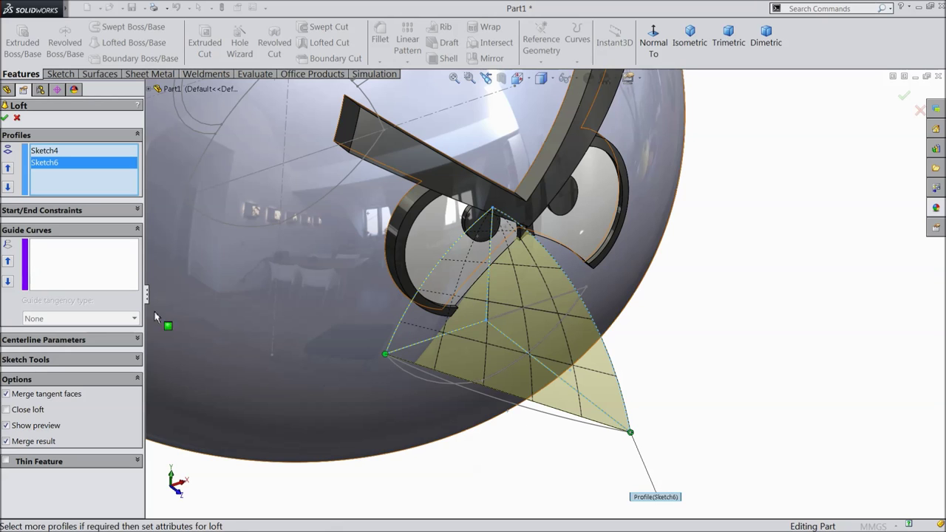
# Add 3DSketch1 as the guide curve and create the half-beak loft
pyautogui.click(38, 255)
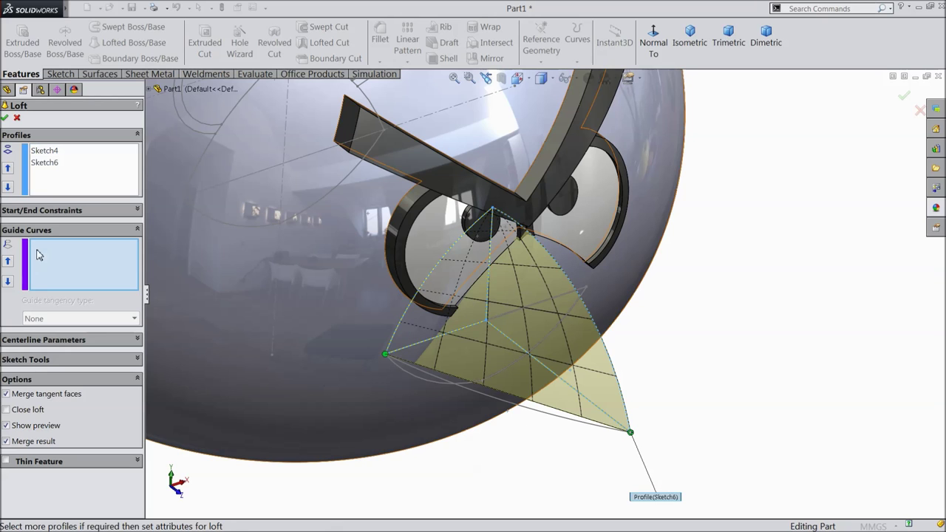
pyautogui.click(507, 411)
pyautogui.moveTo(509, 414)
pyautogui.mouseDown(button='middle')
pyautogui.moveTo(481, 372)
pyautogui.moveTo(501, 431)
pyautogui.mouseUp(button='middle')
pyautogui.scroll(-2, 394, 392)
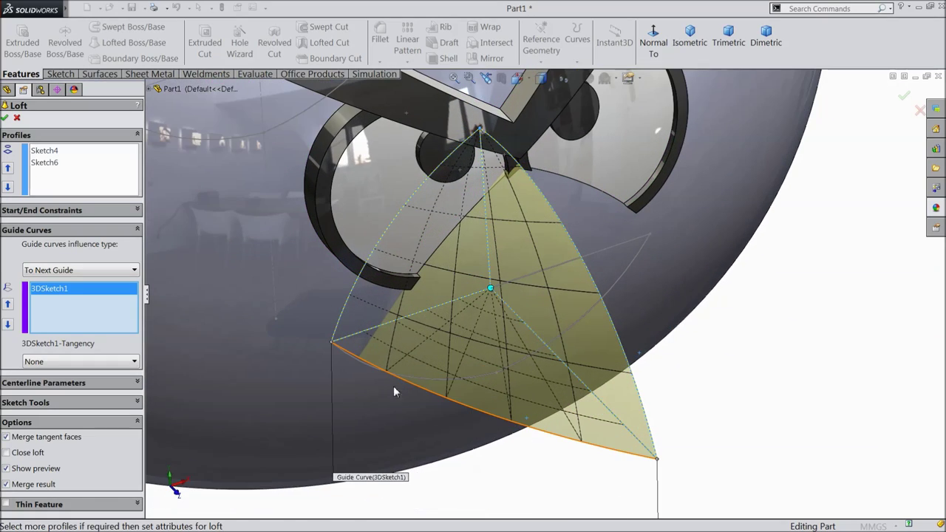
pyautogui.click(7, 119)
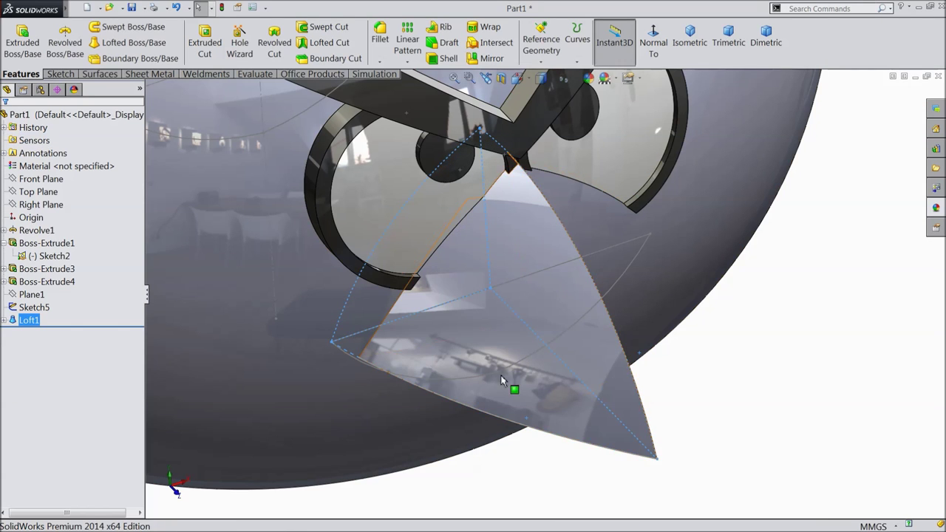
# Colour the half-beak loft yellow (RGB 255, 255, 0)
pyautogui.scroll(3, 540, 376)
pyautogui.scroll(2, 675, 334)
pyautogui.moveTo(666, 334); pyautogui.dragTo(668, 369, button='middle')
pyautogui.click(589, 77)
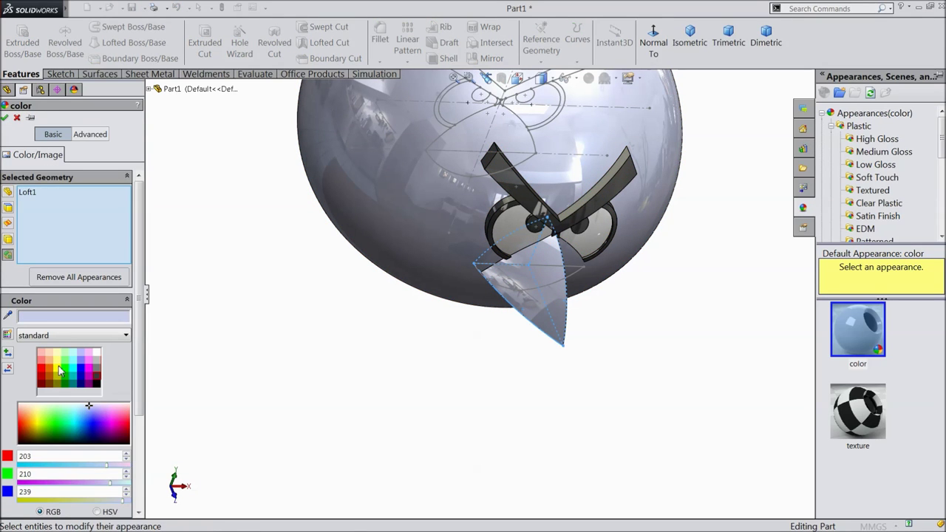
pyautogui.click(61, 372)
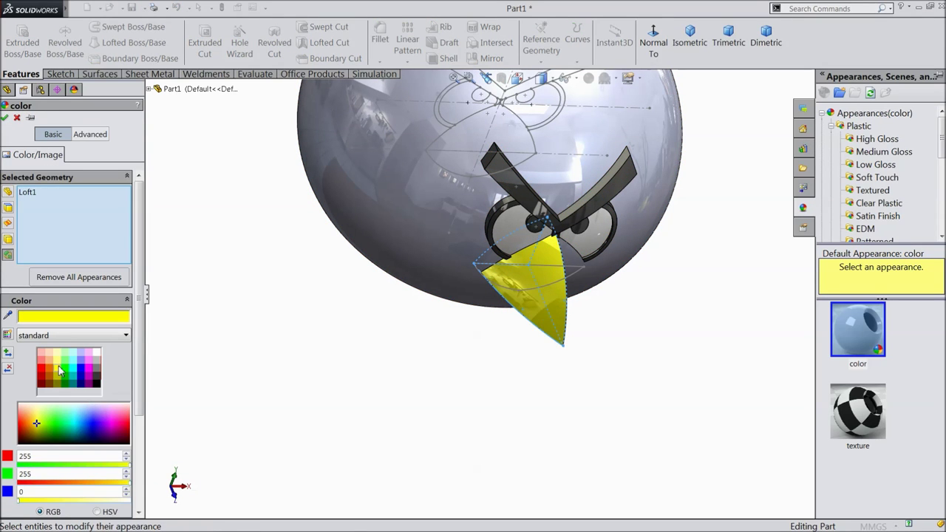
pyautogui.click(5, 118)
# Edit Sketch5 and draw a vertical line from the lowest point of the lower-beak profile to the midpoint of its straight top line
pyautogui.moveTo(348, 343); pyautogui.dragTo(337, 296, button='middle')
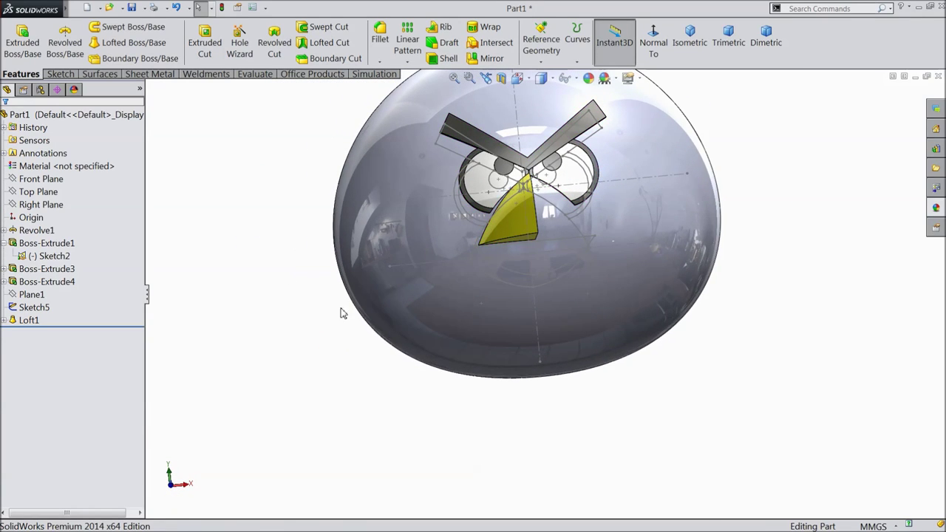
pyautogui.scroll(-5, 529, 283)
pyautogui.click(525, 278)
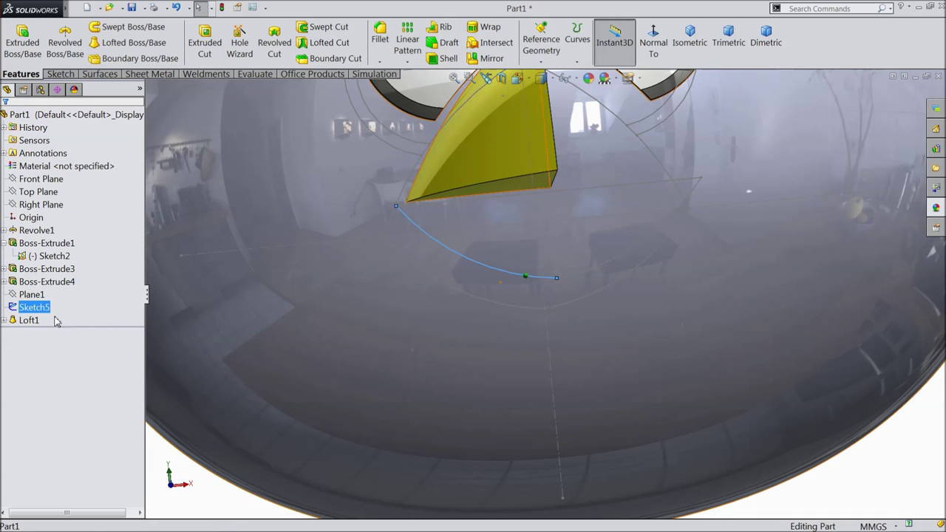
pyautogui.click(30, 308)
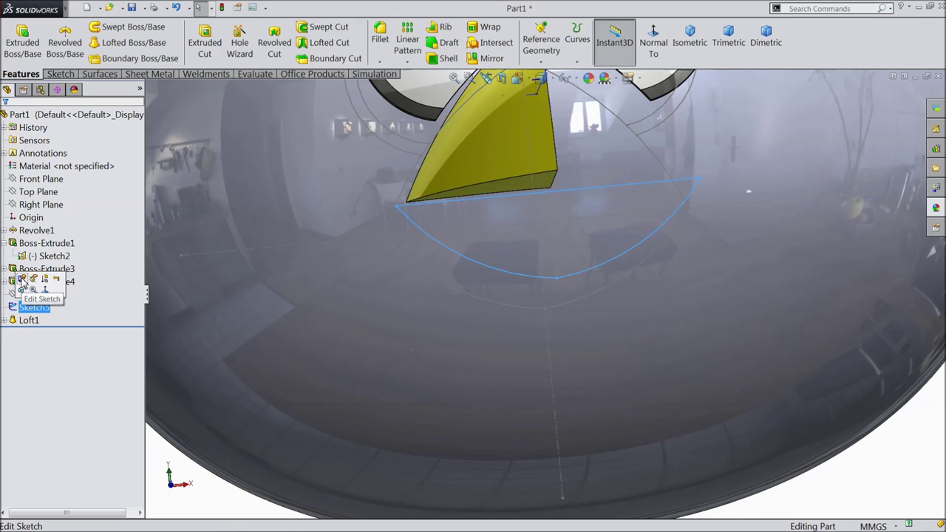
pyautogui.click(23, 279)
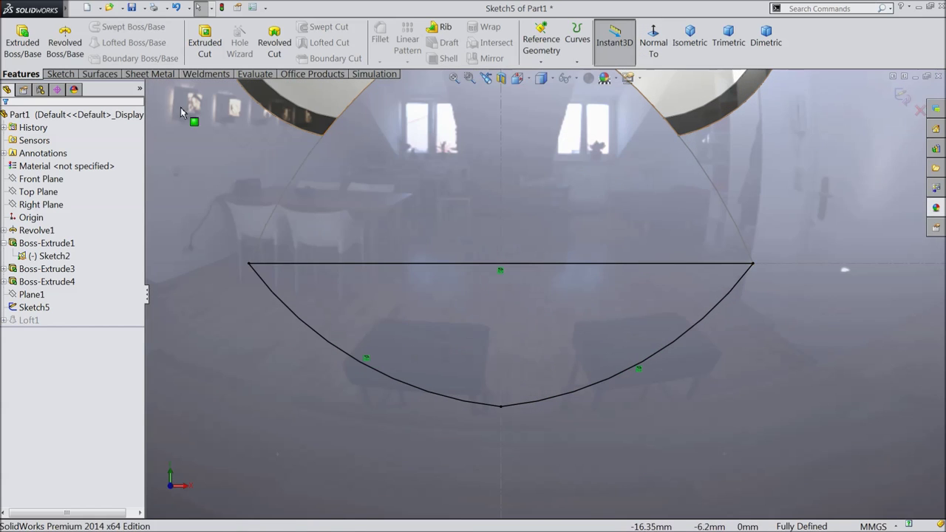
pyautogui.click(59, 74)
pyautogui.click(85, 27)
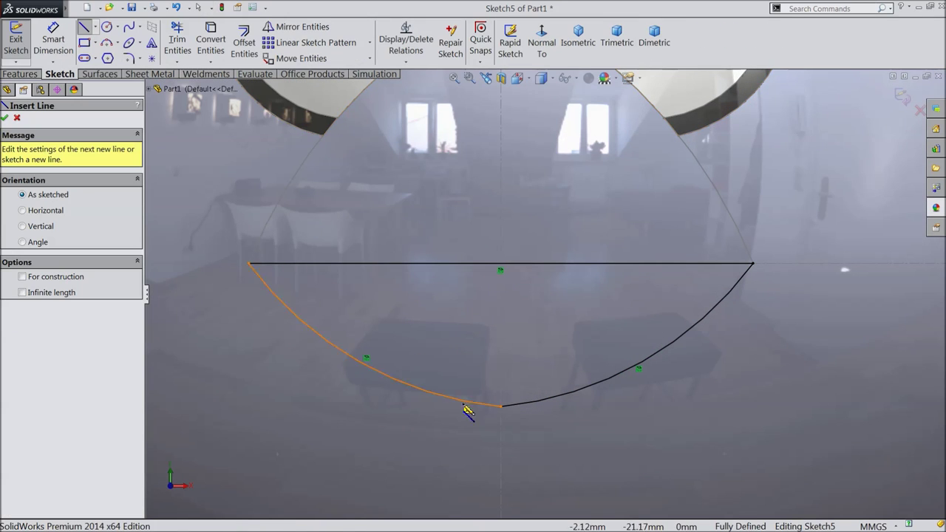
pyautogui.click(502, 406)
pyautogui.click(501, 335)
pyautogui.rightClick(522, 81)
pyautogui.click(550, 89)
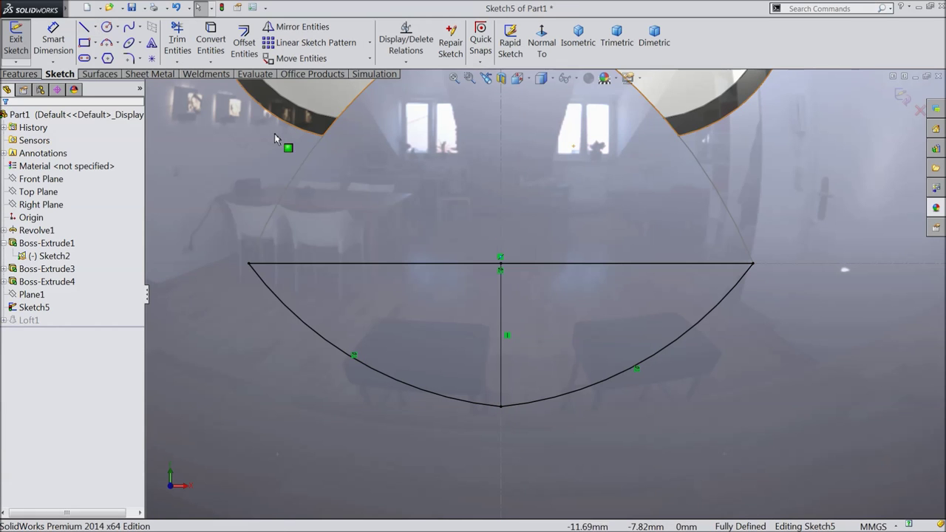
# Trim away the right half of the top line and the right arc so Sketch5 is a half profile, and close the sketch
pyautogui.click(178, 37)
pyautogui.click(613, 264)
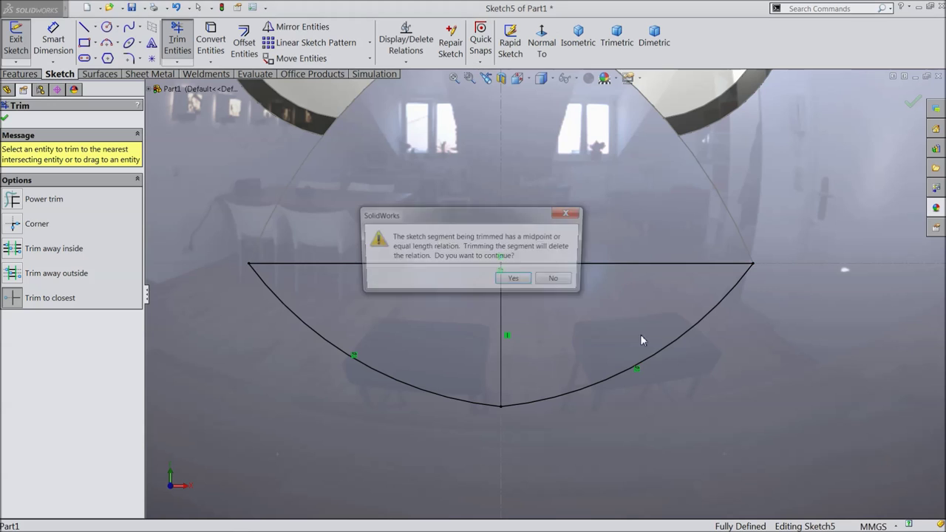
pyautogui.click(516, 281)
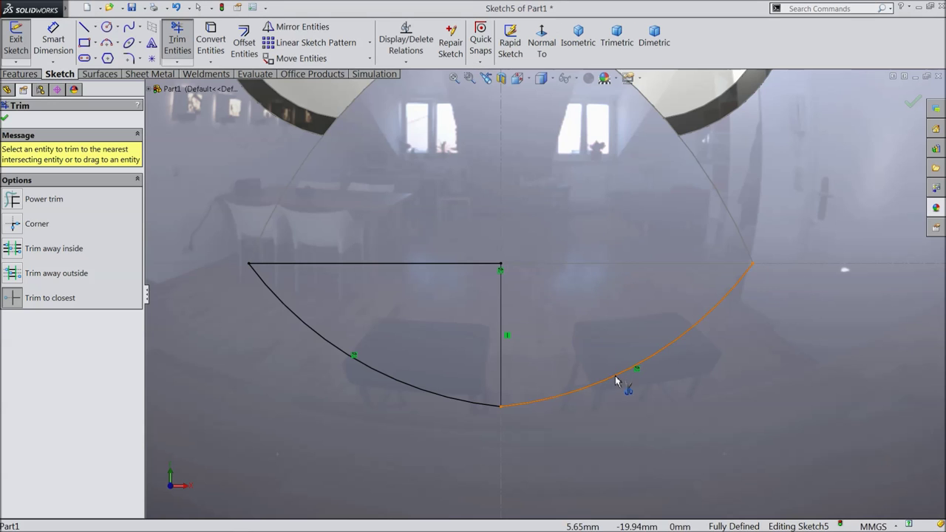
pyautogui.click(6, 118)
pyautogui.click(902, 96)
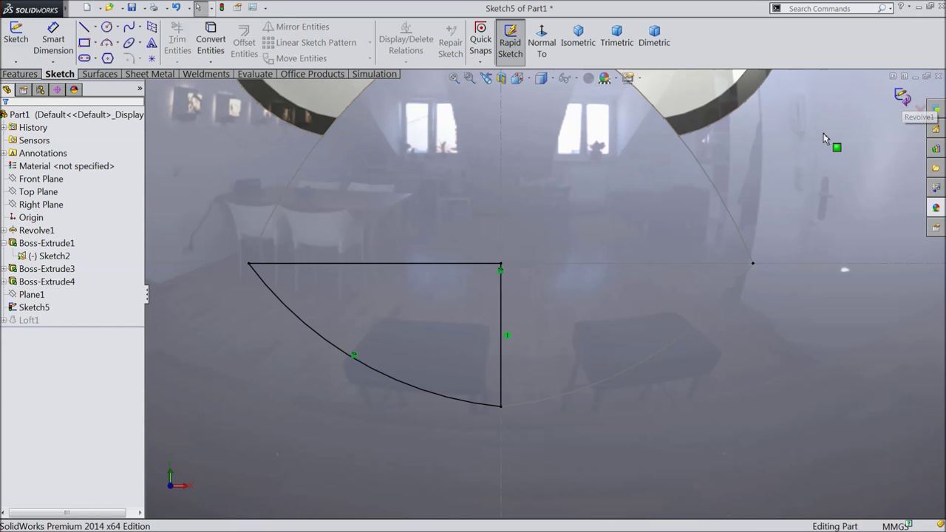
# Start a new sketch on the Right Plane and convert the vertical edge of Sketch5 into it
pyautogui.scroll(3, 670, 253)
pyautogui.scroll(5, 668, 259)
pyautogui.moveTo(659, 269); pyautogui.dragTo(587, 317, button='middle')
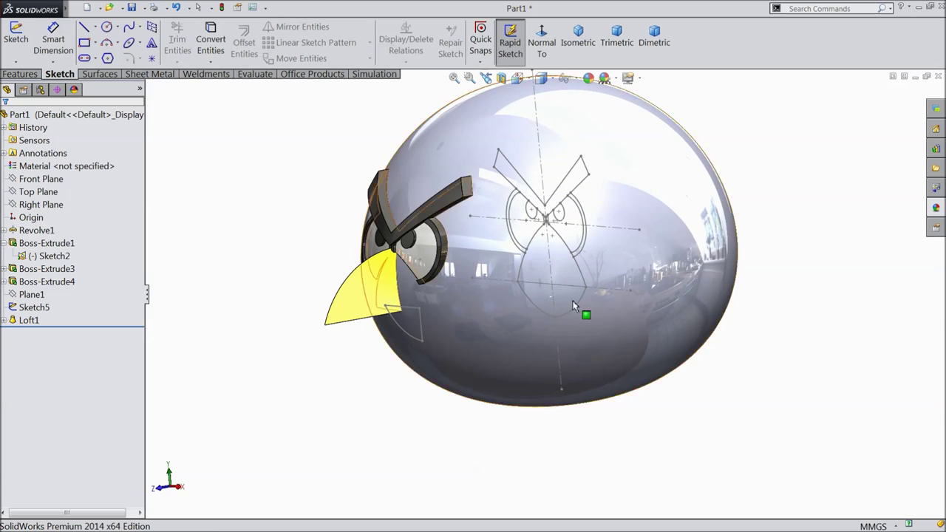
pyautogui.scroll(-6, 443, 329)
pyautogui.click(40, 205)
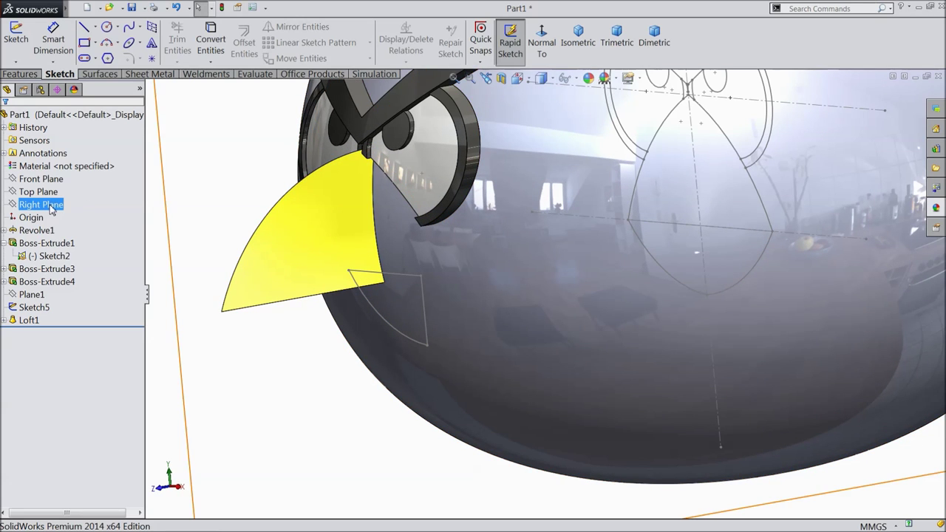
pyautogui.click(58, 194)
pyautogui.click(540, 60)
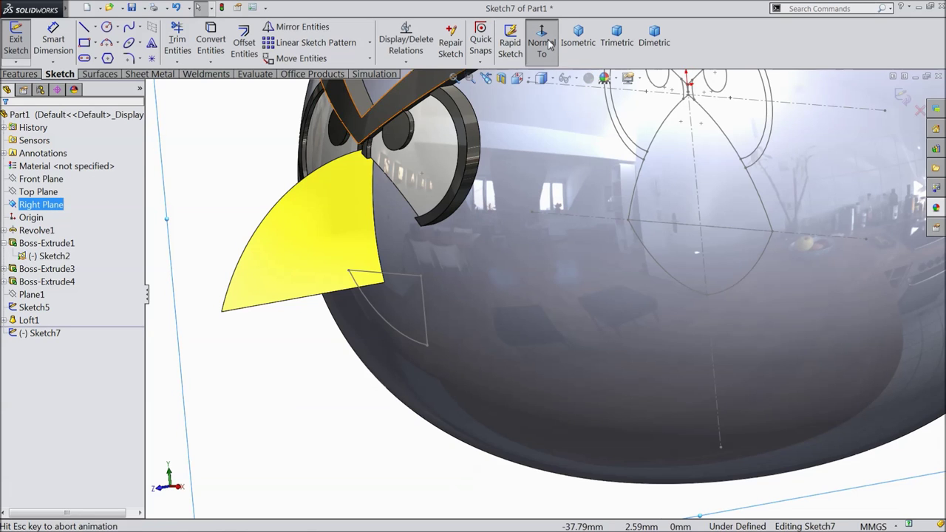
pyautogui.scroll(-3, 399, 344)
pyautogui.scroll(-3, 387, 337)
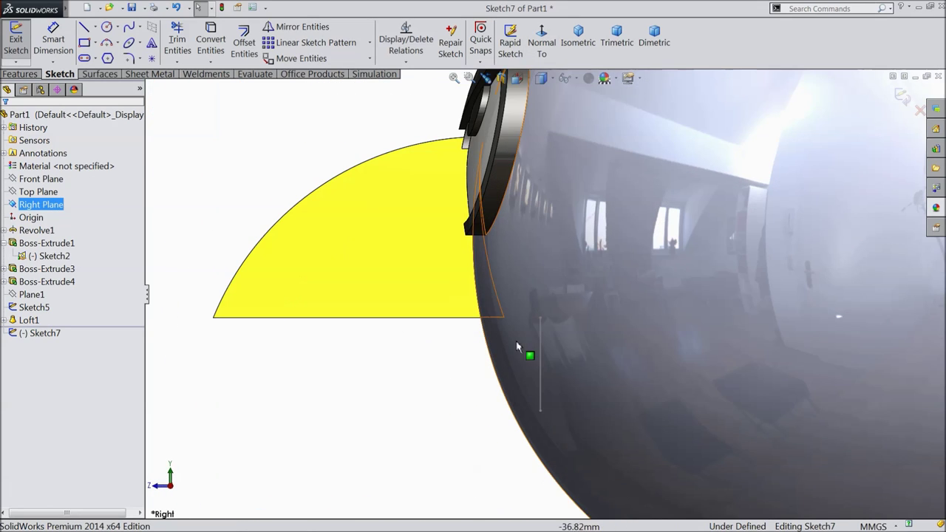
pyautogui.click(84, 27)
pyautogui.click(84, 26)
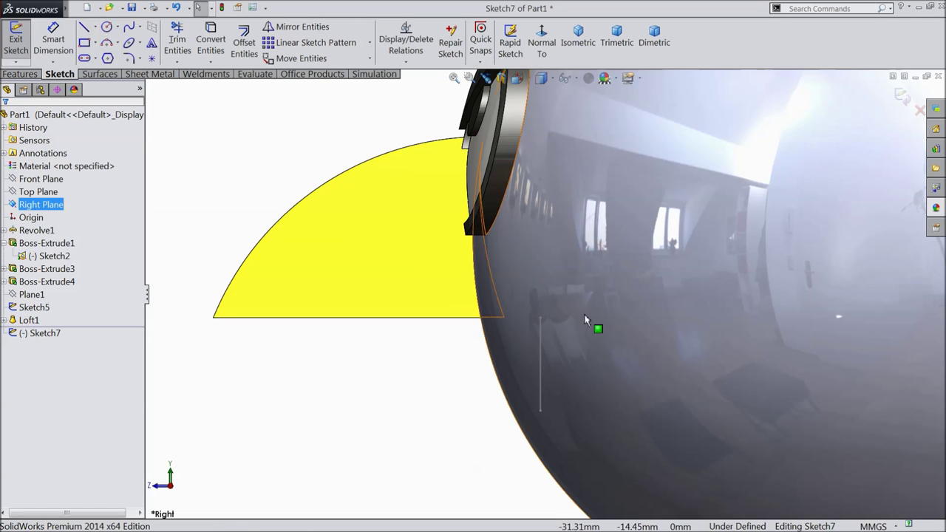
pyautogui.scroll(-2, 567, 347)
pyautogui.click(517, 343)
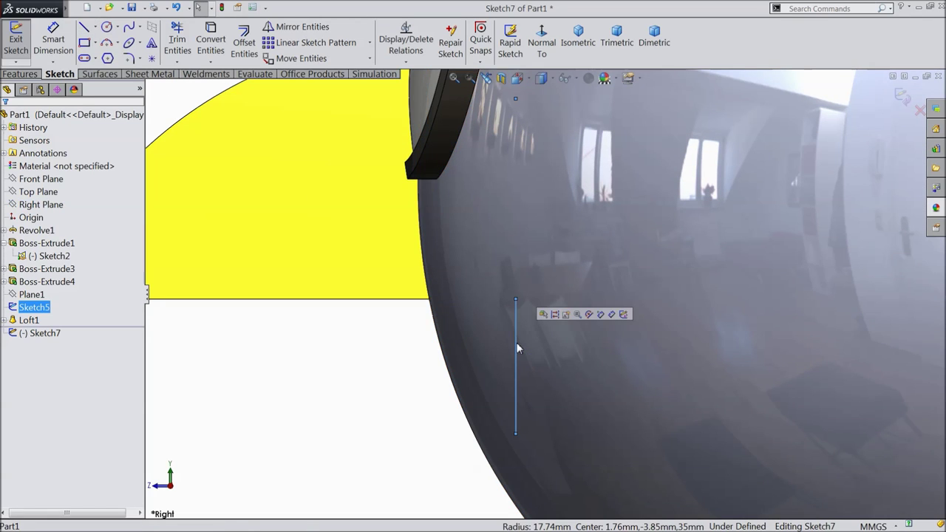
pyautogui.scroll(2, 329, 202)
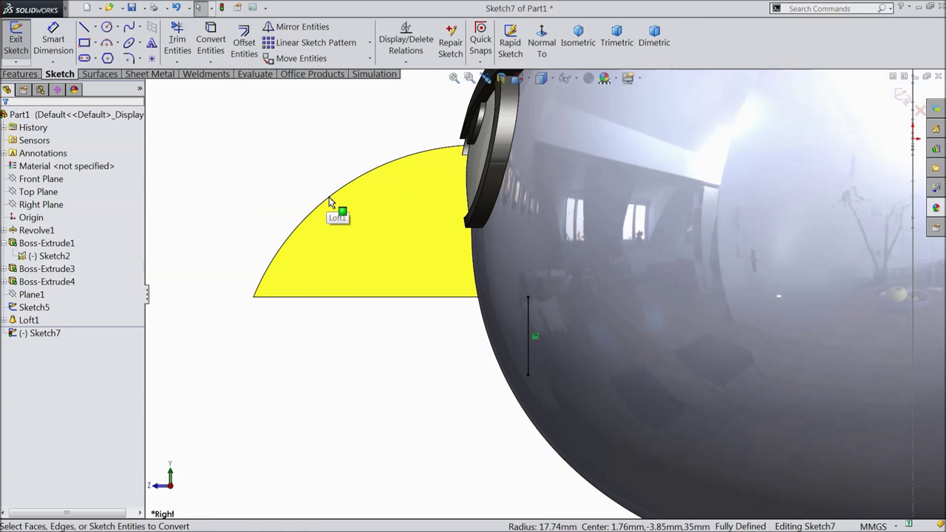
# Draw a horizontal line about 23.3 mm long from the upper end of the converted line towards the beak tip
pyautogui.click(84, 27)
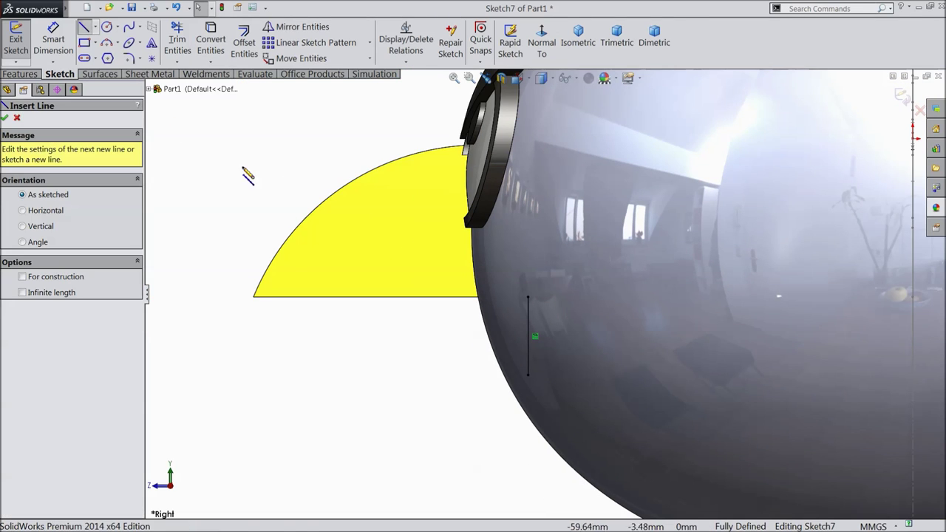
pyautogui.click(528, 298)
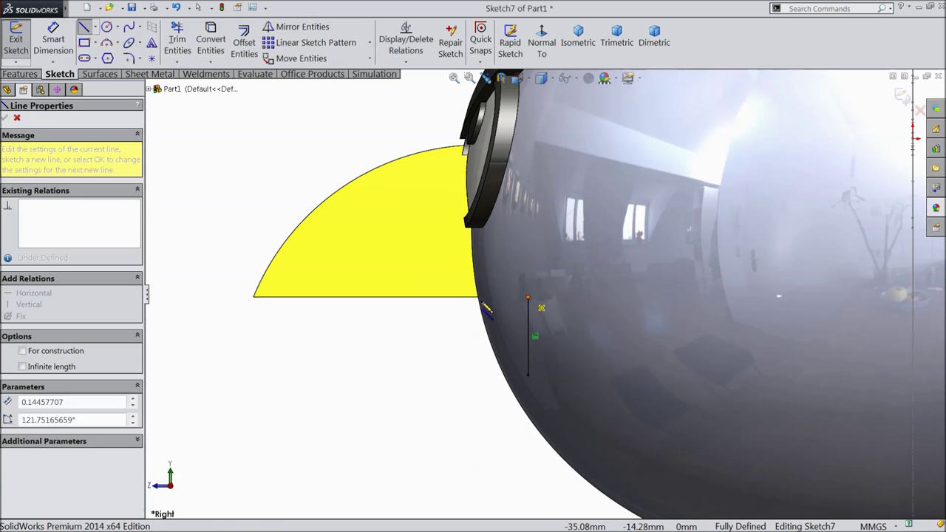
pyautogui.click(273, 298)
pyautogui.rightClick(277, 317)
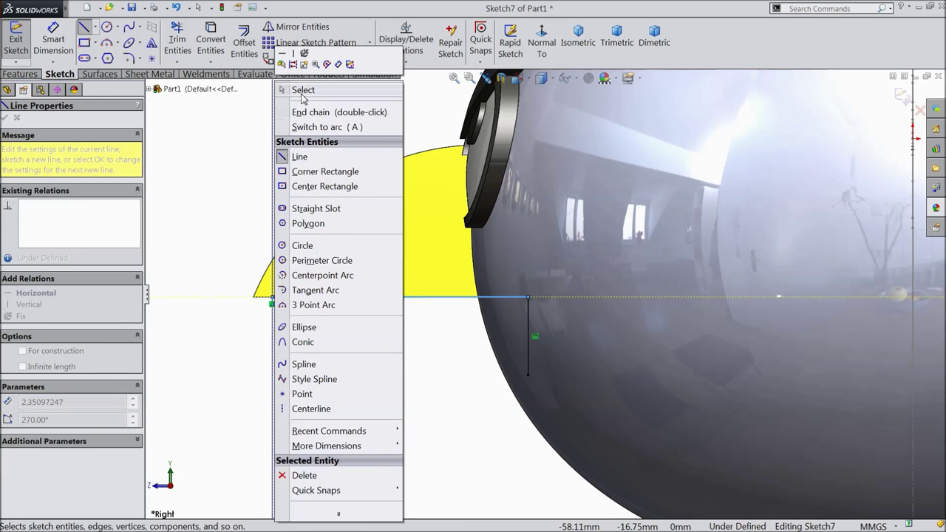
pyautogui.click(295, 89)
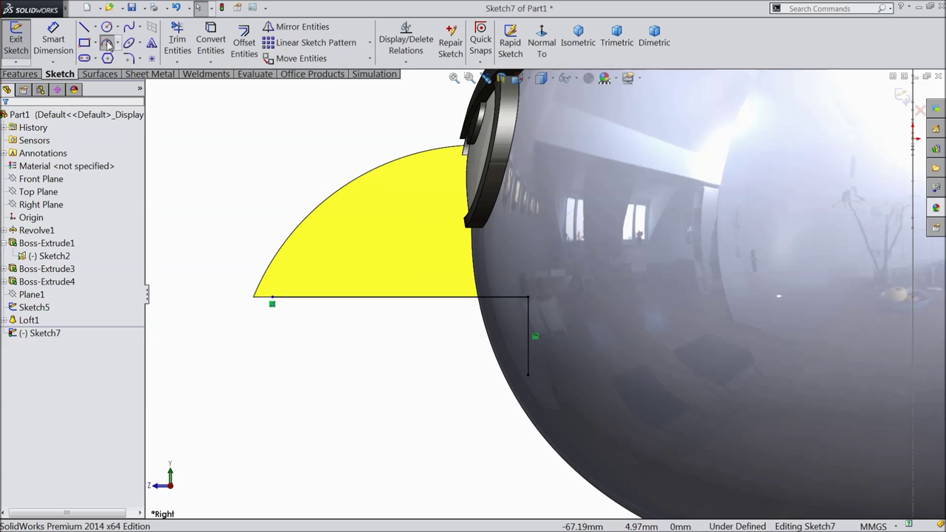
# Draw a downward-bulging 3-point arc, radius about 24.6 mm, from the horizontal line's front end to the converted line's lower end
pyautogui.click(107, 43)
pyautogui.click(272, 297)
pyautogui.click(400, 297)
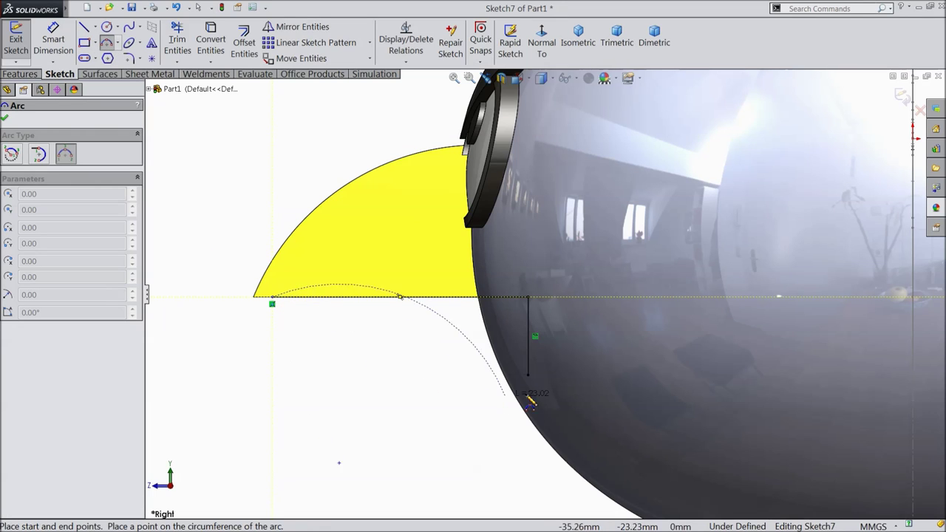
pyautogui.click(528, 375)
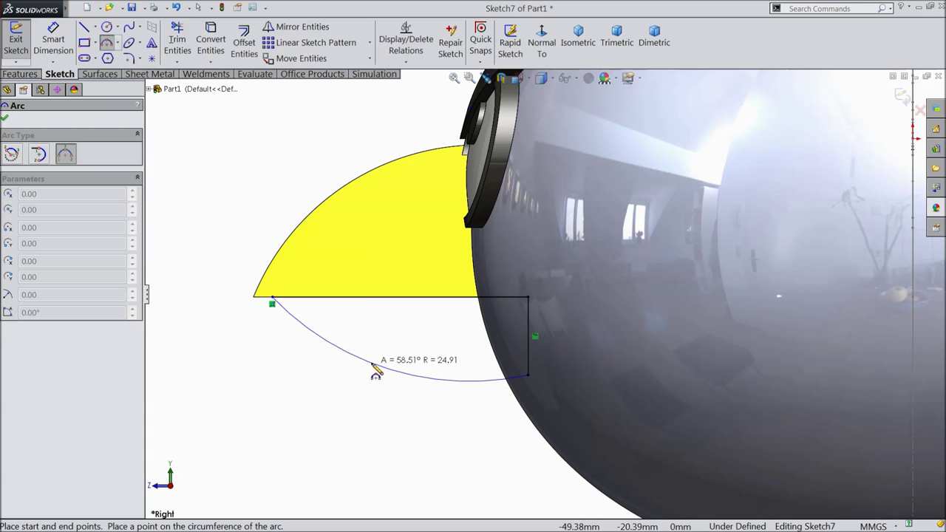
pyautogui.click(375, 367)
pyautogui.rightClick(232, 286)
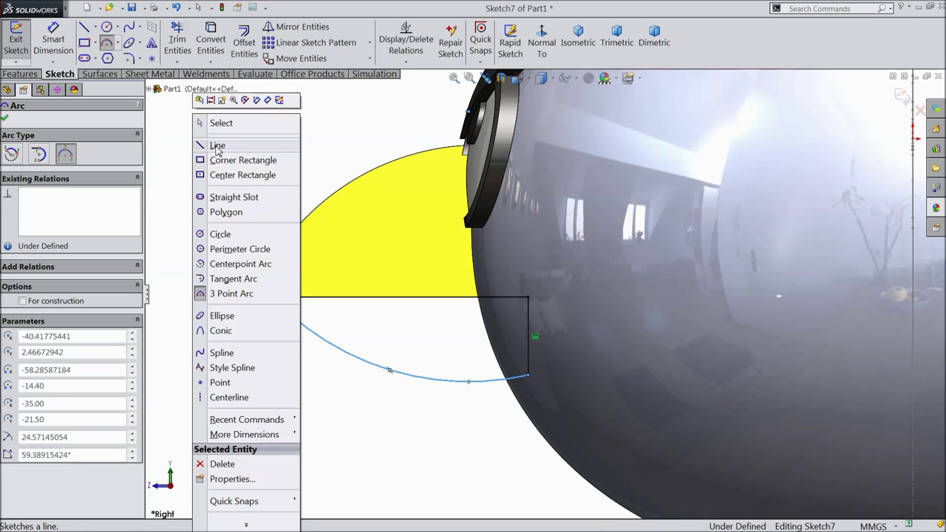
pyautogui.click(222, 123)
# Dimension the horizontal line's length and the arc's radius, accepting the drawn sizes, and close the sketch
pyautogui.press('d')
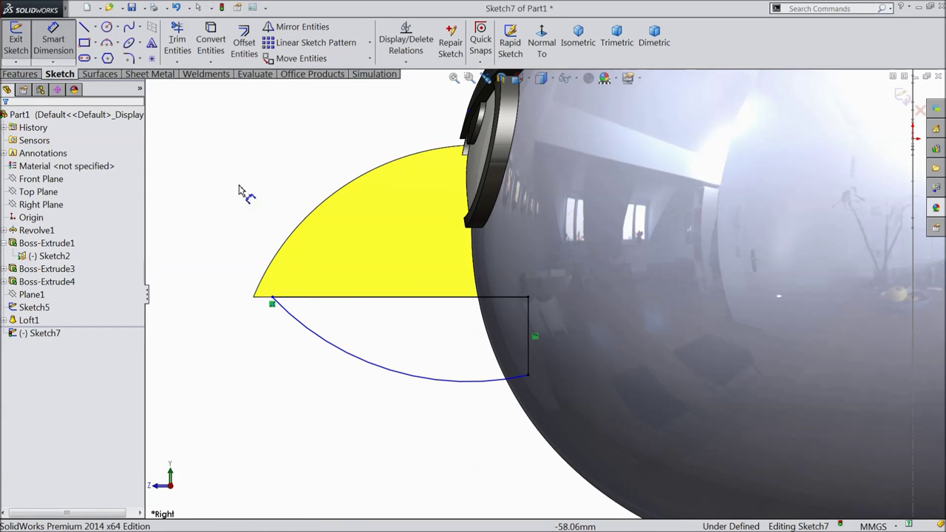
pyautogui.click(372, 300)
pyautogui.click(381, 315)
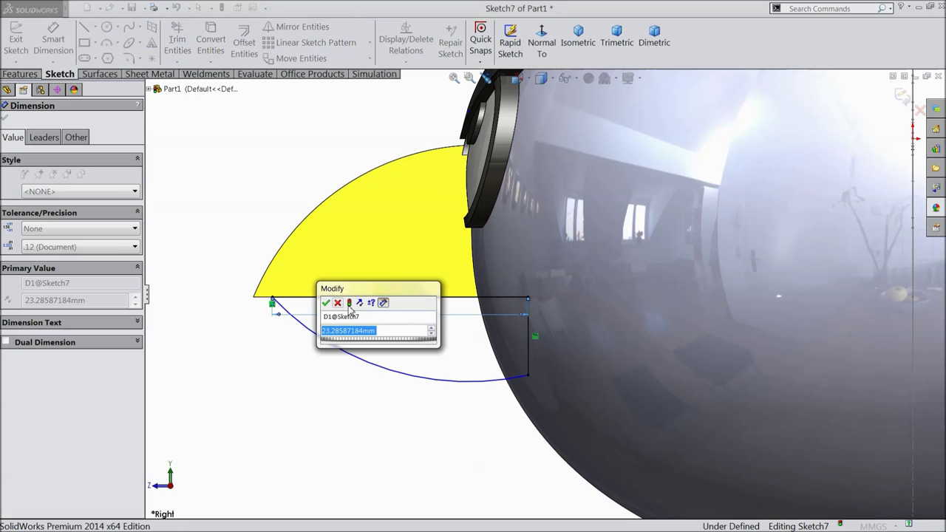
pyautogui.click(327, 303)
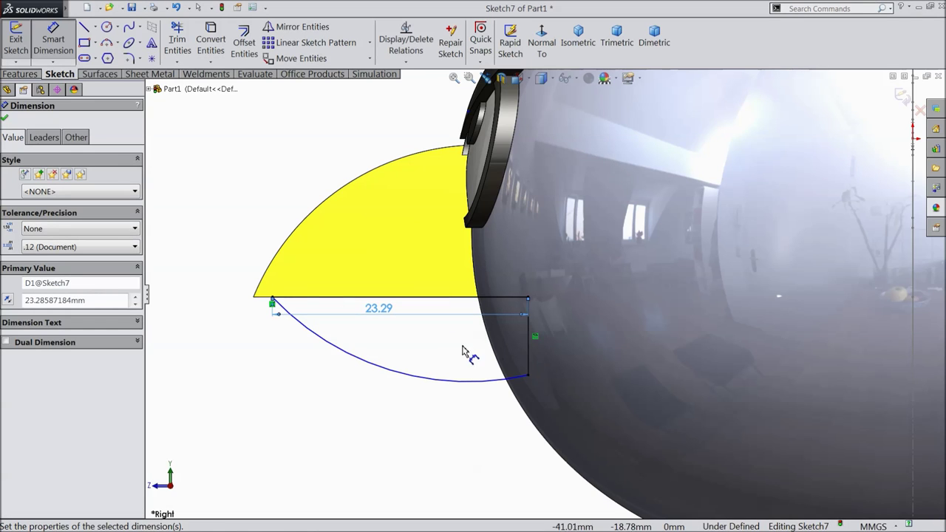
pyautogui.click(380, 371)
pyautogui.click(370, 386)
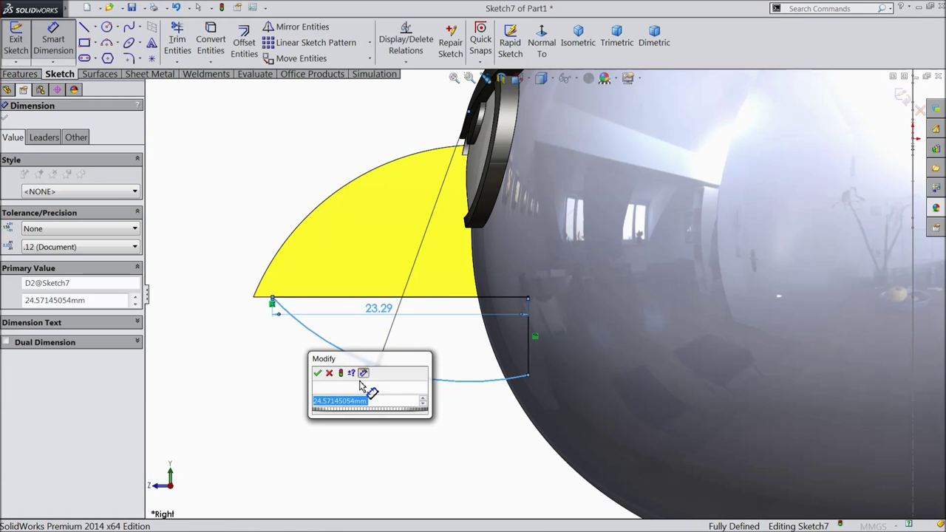
pyautogui.click(318, 376)
pyautogui.press('f')
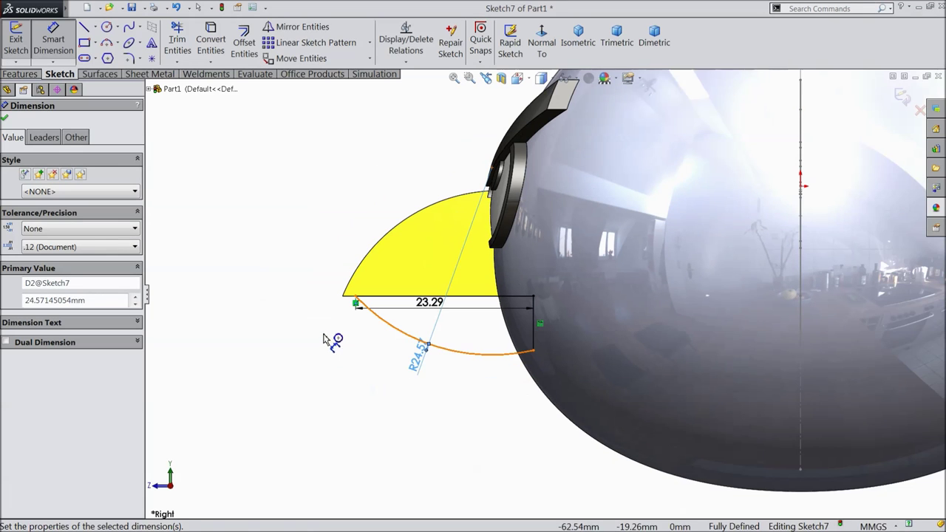
pyautogui.click(906, 100)
# Try to loft the lower beak between the Sketch5 and Sketch7 profiles without a guide curve
pyautogui.moveTo(450, 279)
pyautogui.mouseDown(button='middle')
pyautogui.moveTo(406, 237)
pyautogui.moveTo(518, 264)
pyautogui.moveTo(577, 259)
pyautogui.moveTo(562, 260)
pyautogui.mouseUp(button='middle')
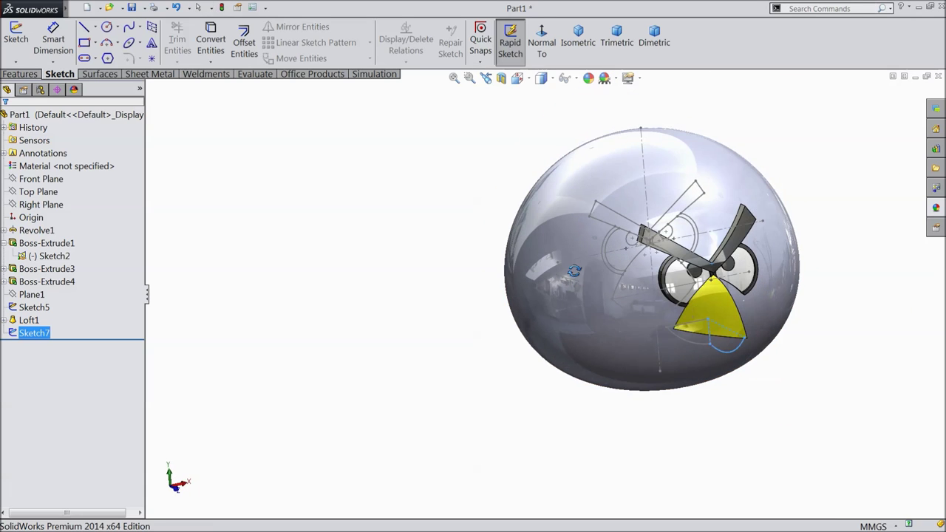
pyautogui.scroll(-5, 690, 338)
pyautogui.moveTo(751, 388); pyautogui.dragTo(693, 374, button='middle')
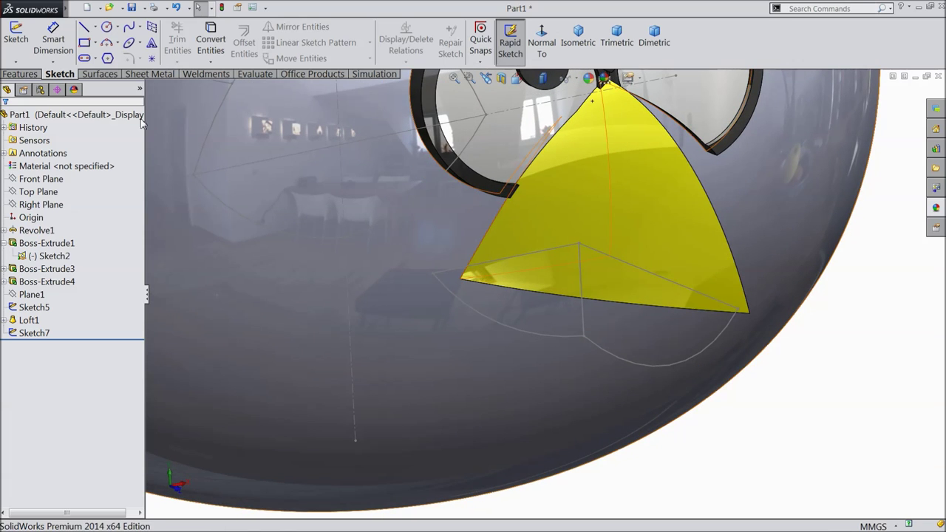
pyautogui.click(19, 74)
pyautogui.click(118, 41)
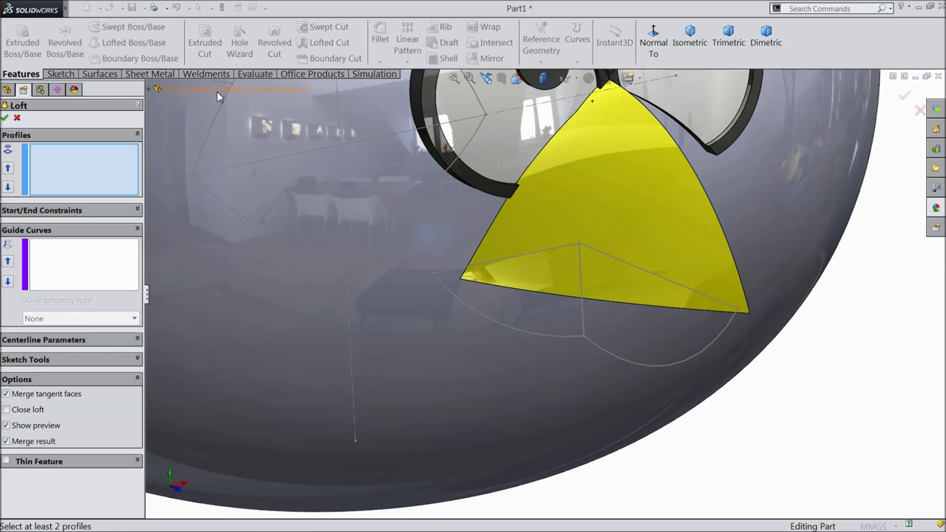
pyautogui.scroll(2, 386, 253)
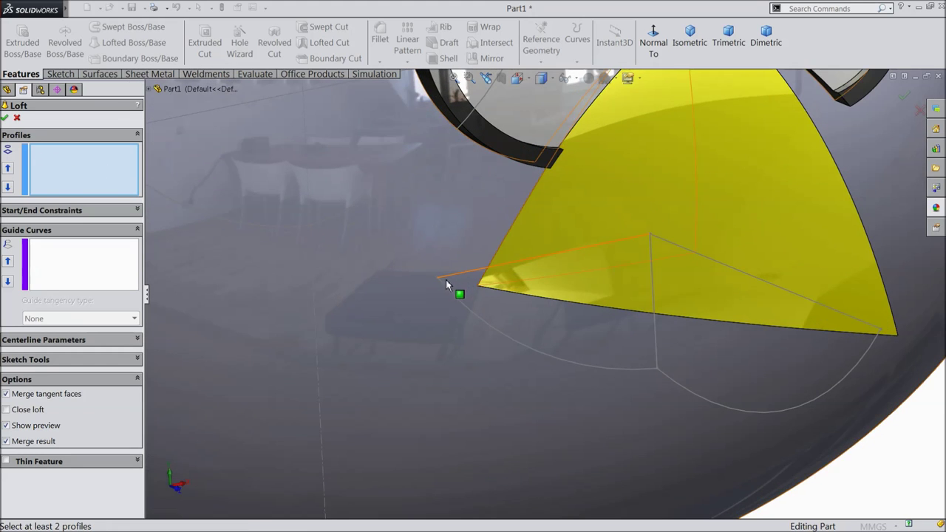
pyautogui.scroll(-2, 439, 280)
pyautogui.scroll(2, 609, 321)
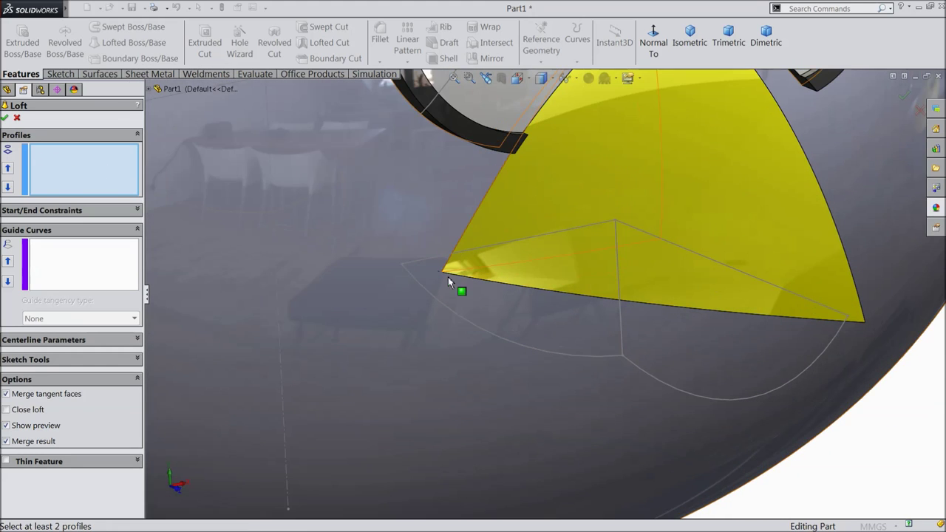
pyautogui.click(402, 267)
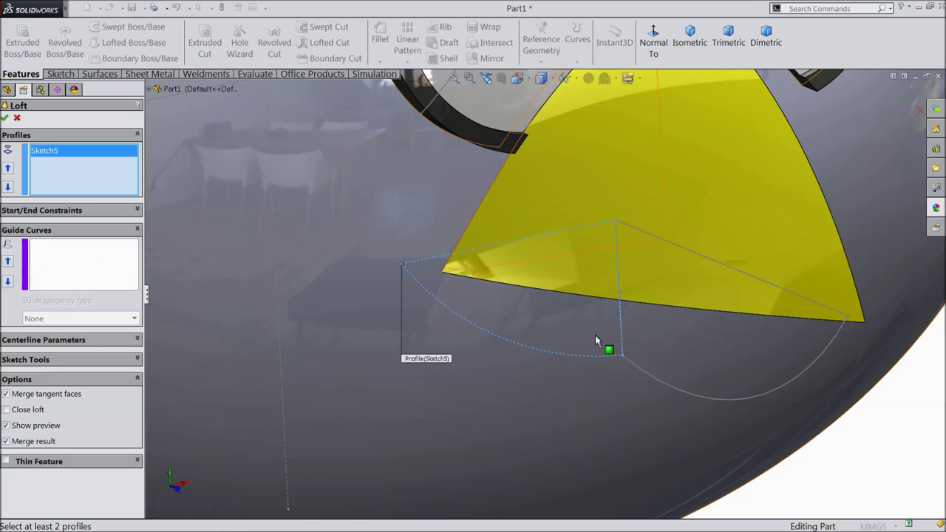
pyautogui.click(849, 319)
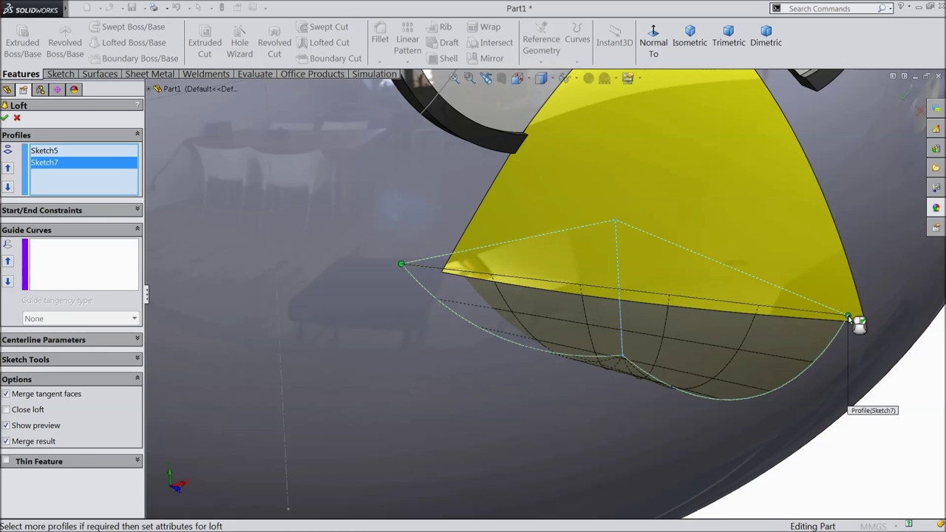
pyautogui.moveTo(750, 377)
pyautogui.mouseDown(button='middle')
pyautogui.moveTo(692, 317)
pyautogui.moveTo(679, 268)
pyautogui.moveTo(685, 370)
pyautogui.moveTo(708, 322)
pyautogui.moveTo(714, 254)
pyautogui.moveTo(678, 256)
pyautogui.moveTo(661, 293)
pyautogui.moveTo(671, 316)
pyautogui.moveTo(650, 315)
pyautogui.moveTo(672, 361)
pyautogui.moveTo(651, 340)
pyautogui.moveTo(651, 317)
pyautogui.mouseUp(button='middle')
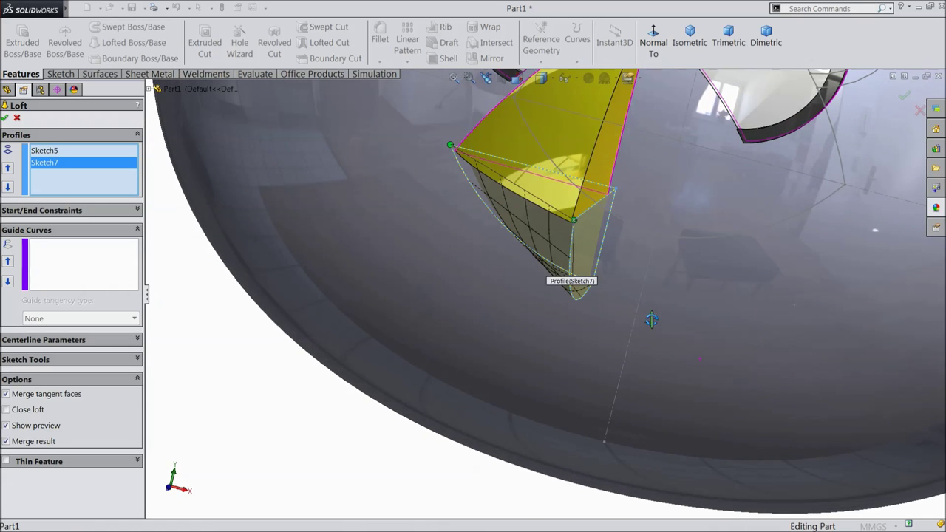
pyautogui.click(5, 118)
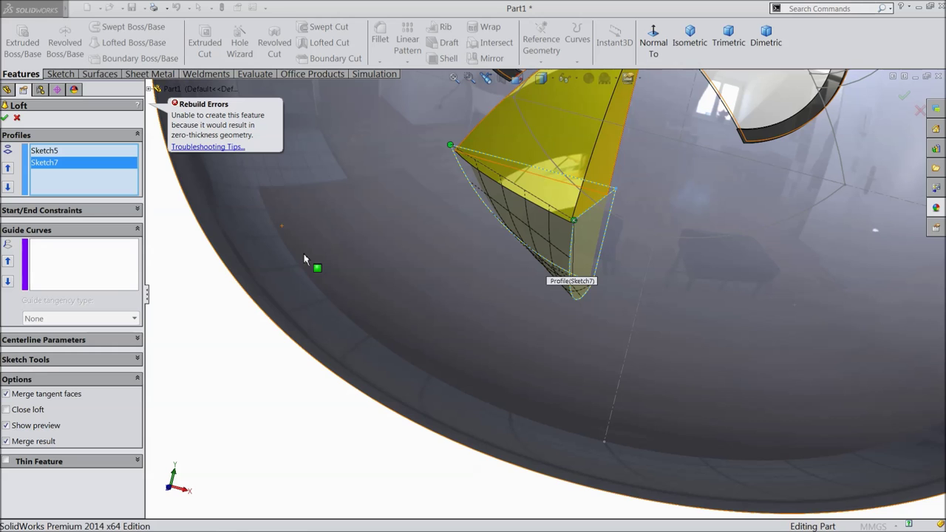
# Try to complete the lower beak loft with 3DSketch1 from the upper beak as its guide curve
pyautogui.moveTo(508, 271); pyautogui.dragTo(533, 321, button='middle')
pyautogui.click(100, 274)
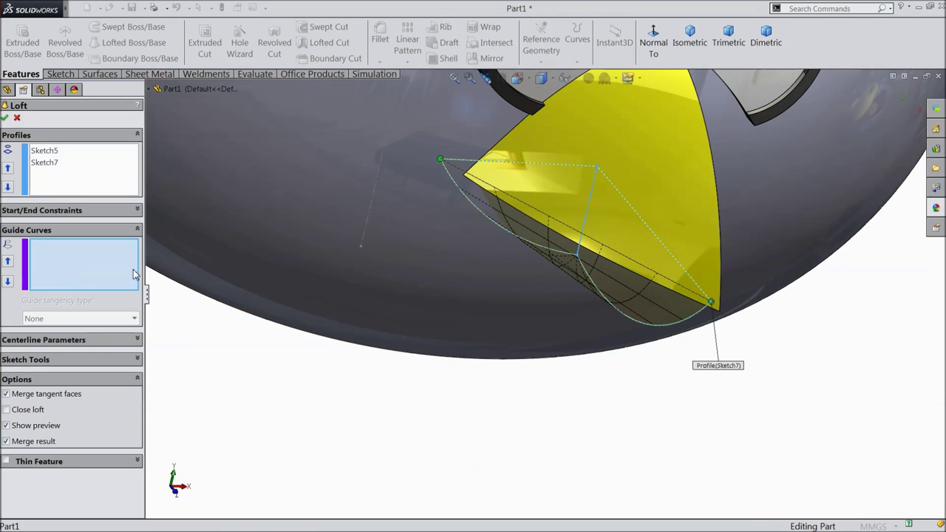
pyautogui.moveTo(595, 242); pyautogui.dragTo(539, 274, button='middle')
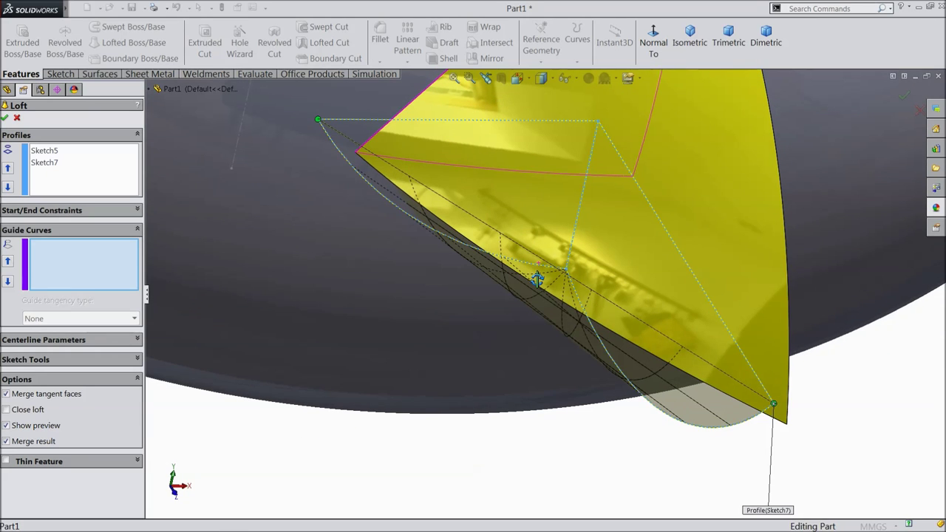
pyautogui.click(153, 90)
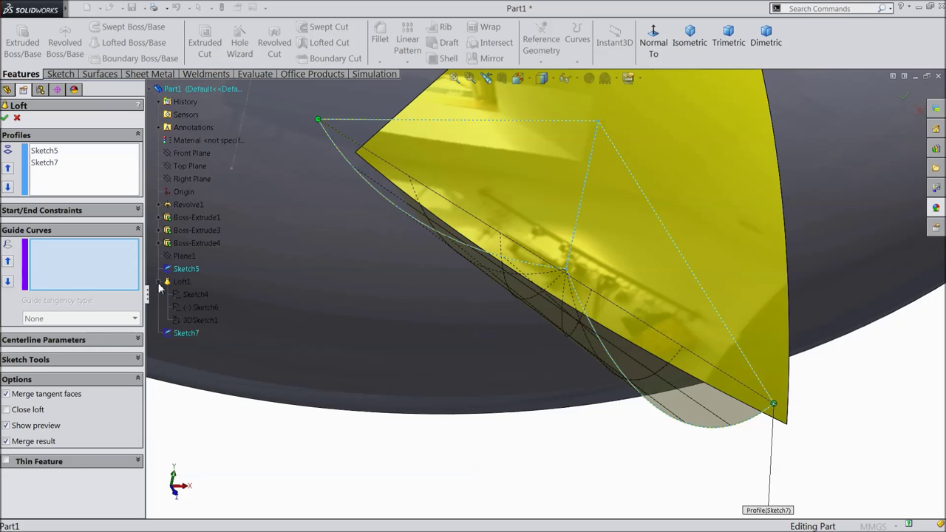
pyautogui.click(199, 320)
pyautogui.moveTo(517, 302); pyautogui.dragTo(547, 366, button='middle')
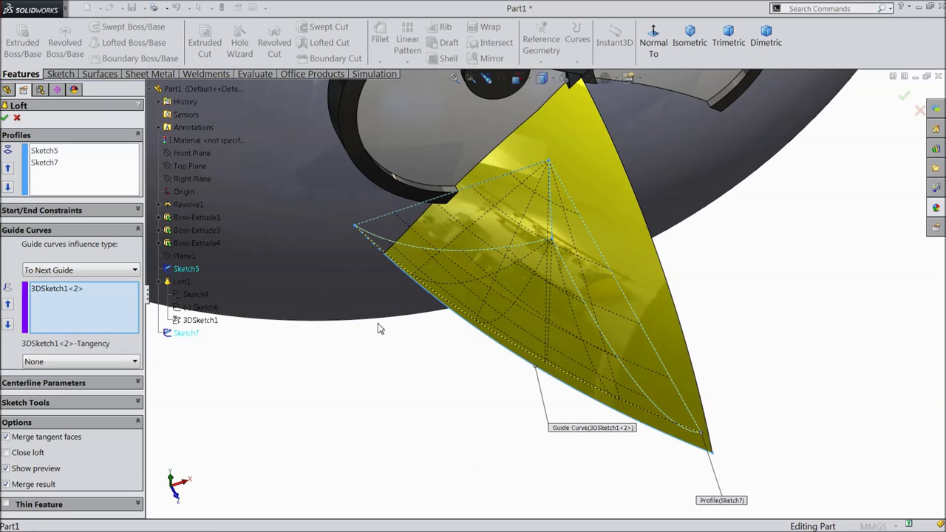
pyautogui.click(6, 118)
# Start a 3D sketch and draw a two-point spline from Sketch5's outer corner to Sketch7's front tip
pyautogui.moveTo(518, 311); pyautogui.dragTo(525, 129, button='middle')
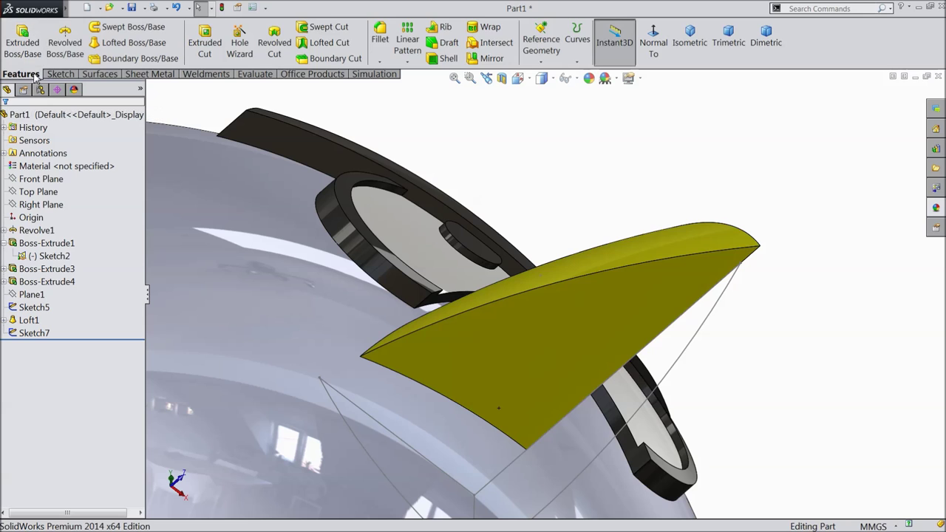
pyautogui.click(60, 74)
pyautogui.click(16, 61)
pyautogui.click(33, 89)
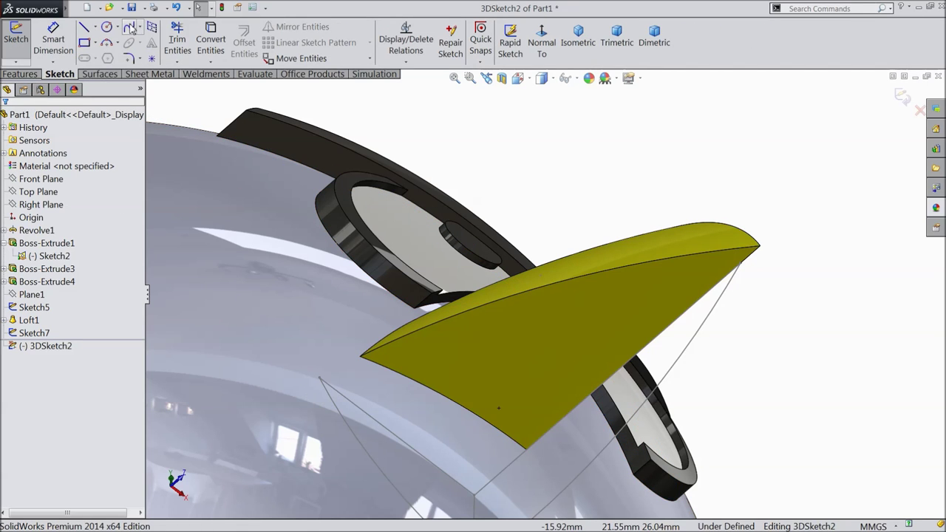
pyautogui.click(320, 379)
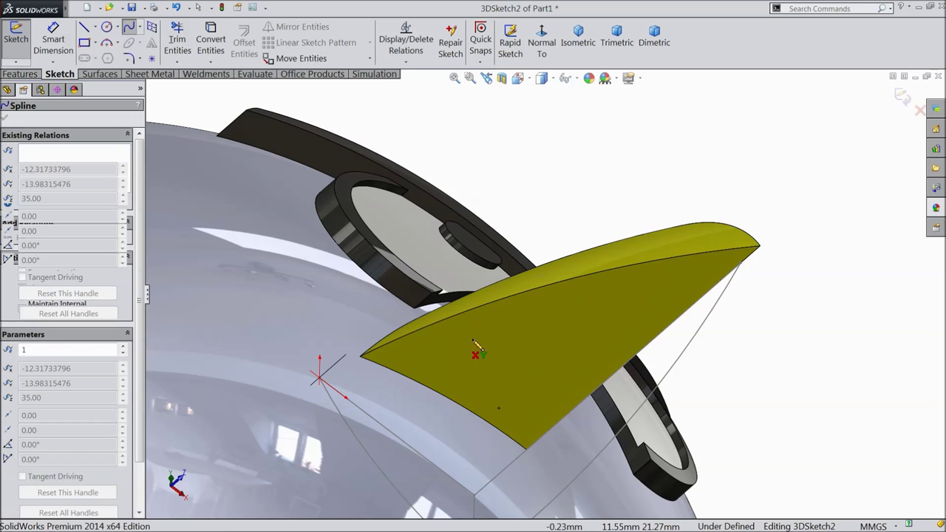
pyautogui.click(741, 264)
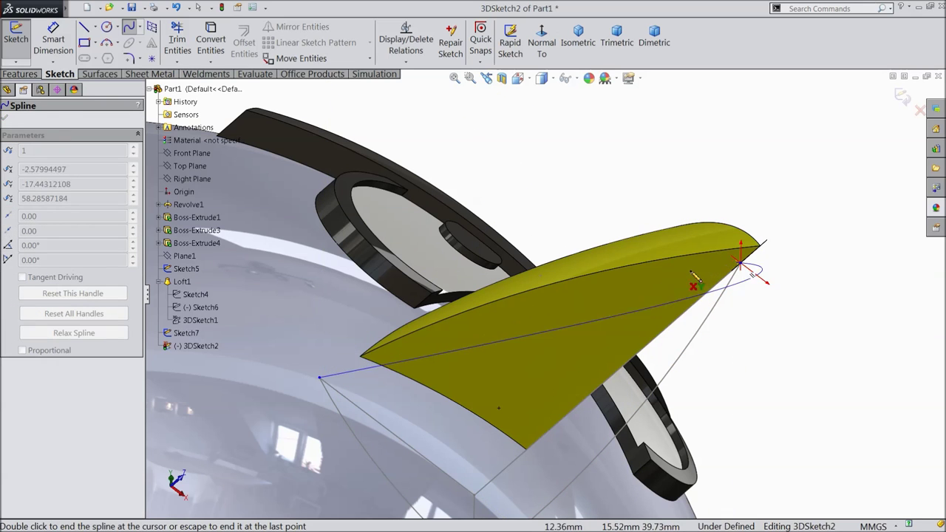
pyautogui.rightClick(628, 162)
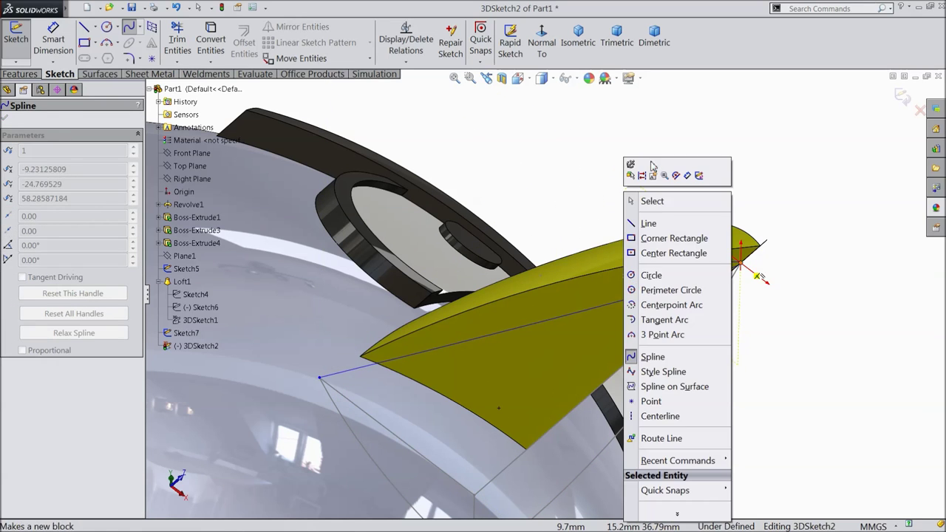
pyautogui.click(638, 201)
# Bend the spline with its start tangency handle to follow the upper beak's lower edge, and close the 3D sketch
pyautogui.click(591, 305)
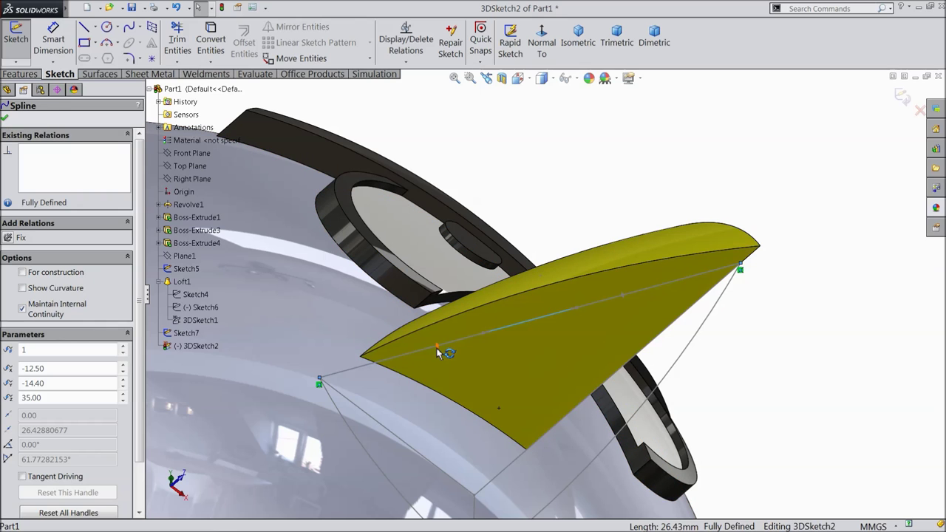
pyautogui.moveTo(438, 353); pyautogui.dragTo(440, 316)
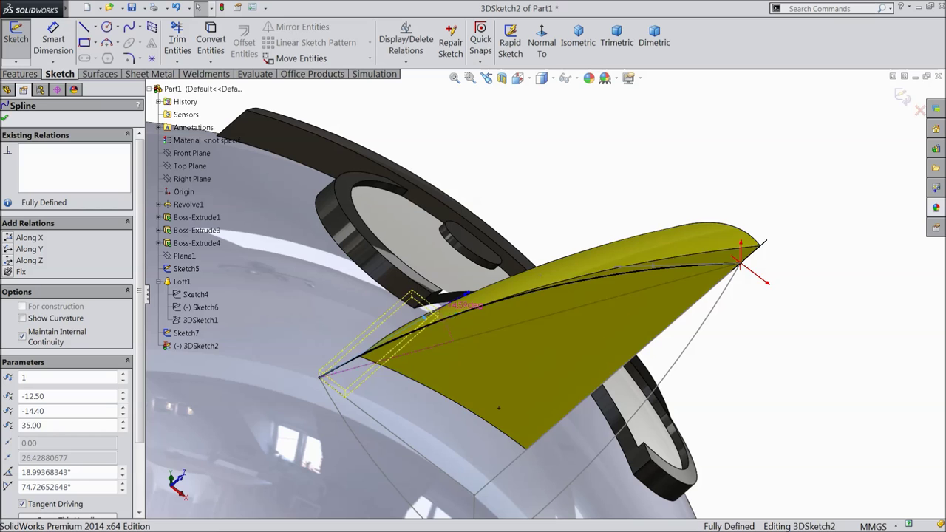
pyautogui.scroll(3, 648, 317)
pyautogui.moveTo(642, 215); pyautogui.dragTo(661, 362, button='middle')
pyautogui.scroll(-5, 575, 306)
pyautogui.click(383, 296)
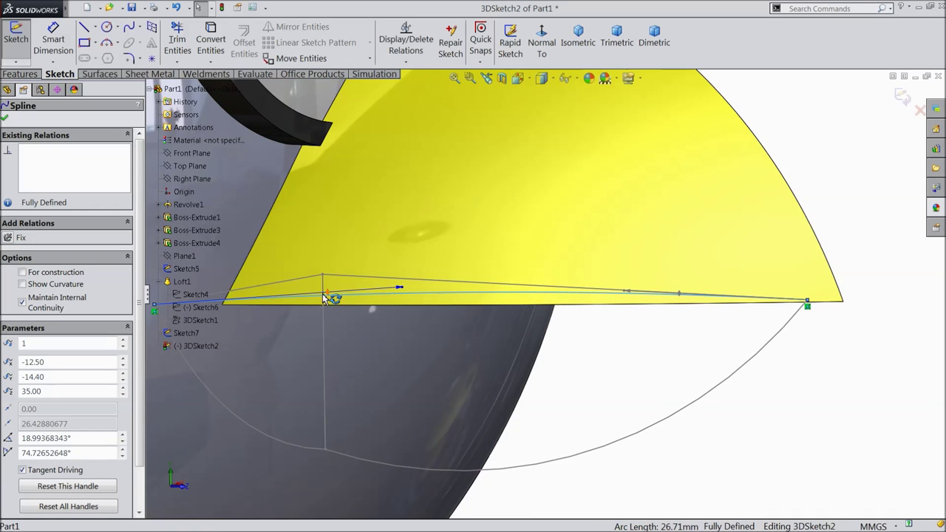
pyautogui.moveTo(329, 296); pyautogui.dragTo(333, 314)
pyautogui.moveTo(657, 340); pyautogui.dragTo(665, 219, button='middle')
pyautogui.click(906, 98)
pyautogui.moveTo(851, 185)
pyautogui.mouseDown(button='middle')
pyautogui.moveTo(779, 229)
pyautogui.moveTo(521, 258)
pyautogui.mouseUp(button='middle')
# Set up a loft from Sketch5 to Sketch7, matching their outer corners, with 3DSketch2 as the guide curve
pyautogui.click(19, 74)
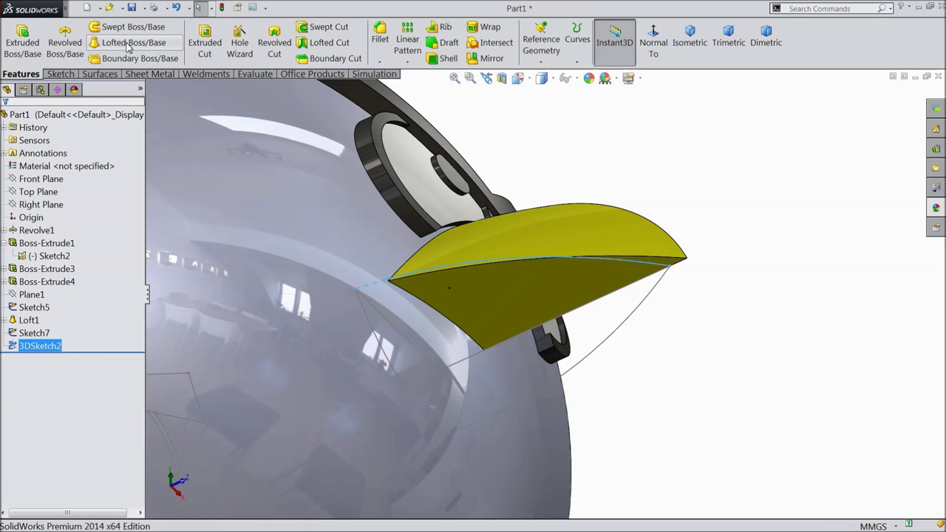
pyautogui.click(131, 42)
pyautogui.scroll(-3, 562, 303)
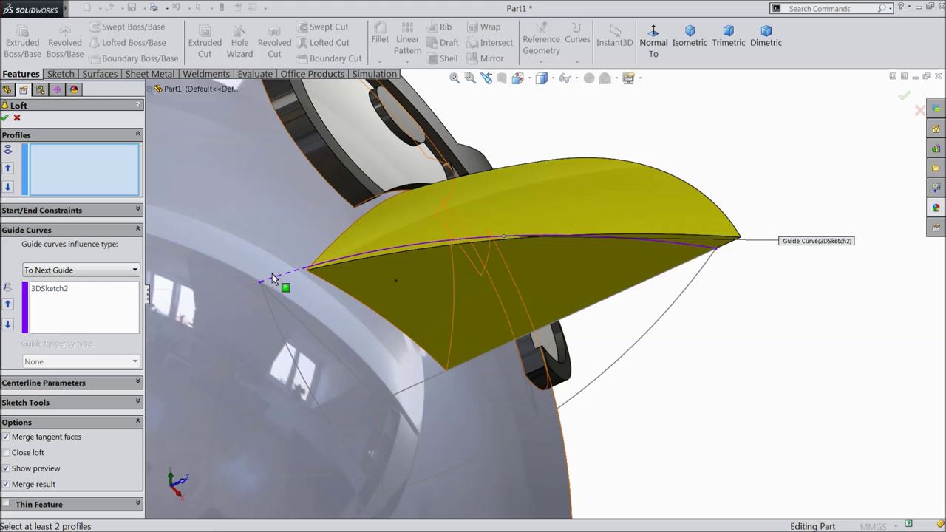
pyautogui.scroll(5, 348, 314)
pyautogui.moveTo(418, 310); pyautogui.dragTo(466, 323, button='middle')
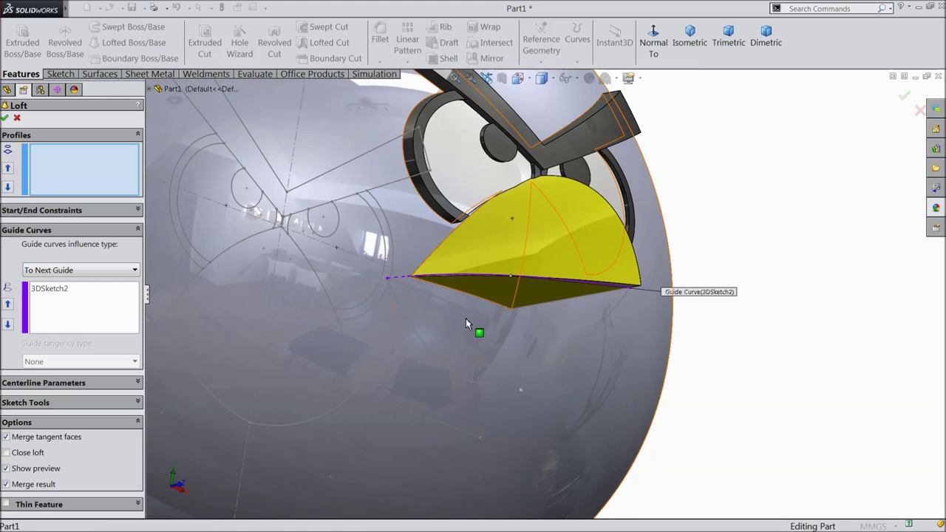
pyautogui.scroll(-3, 458, 321)
pyautogui.click(323, 229)
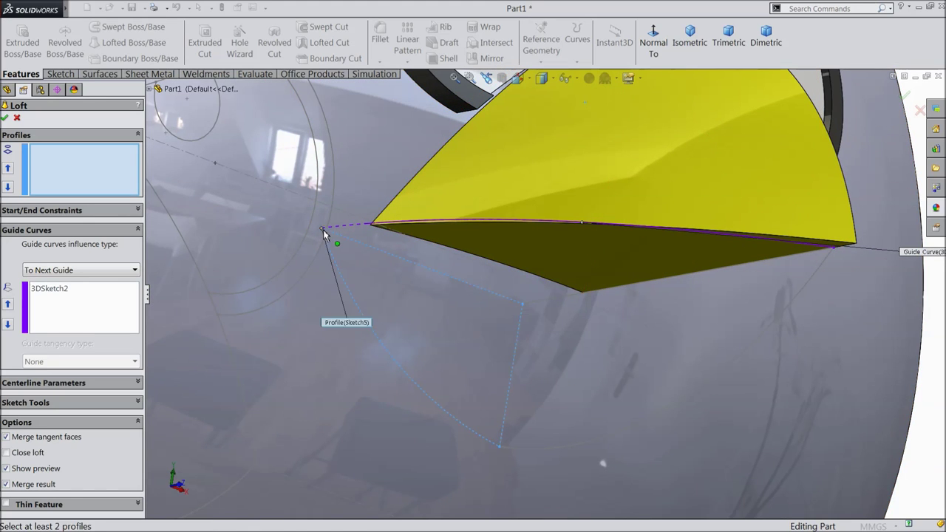
pyautogui.click(835, 248)
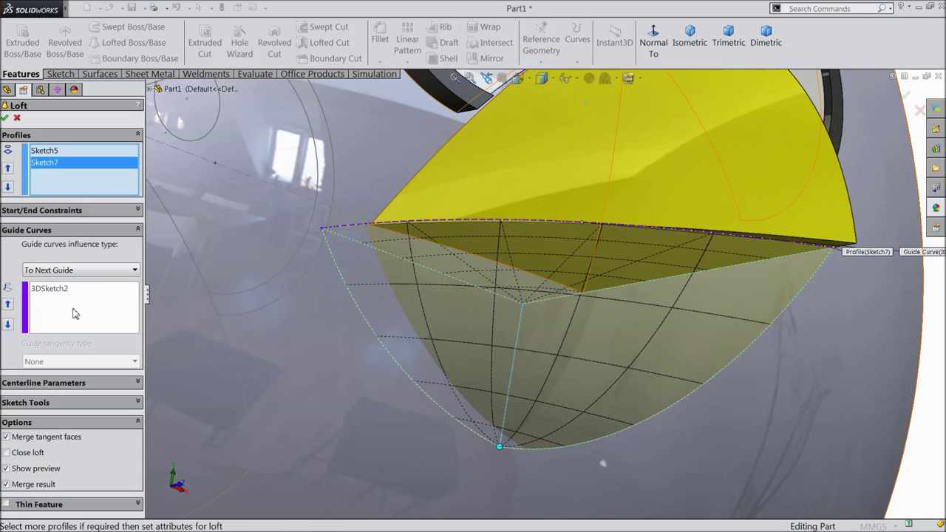
# Turn off merging with the existing body and create the lower beak loft
pyautogui.click(55, 290)
pyautogui.moveTo(200, 287); pyautogui.dragTo(375, 300, button='middle')
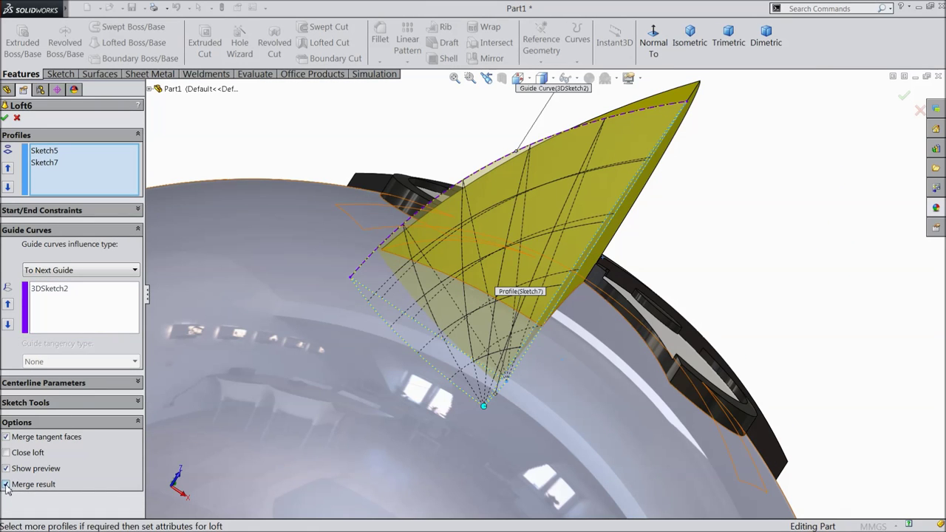
pyautogui.moveTo(161, 416); pyautogui.dragTo(550, 295, button='middle')
pyautogui.scroll(-3, 550, 292)
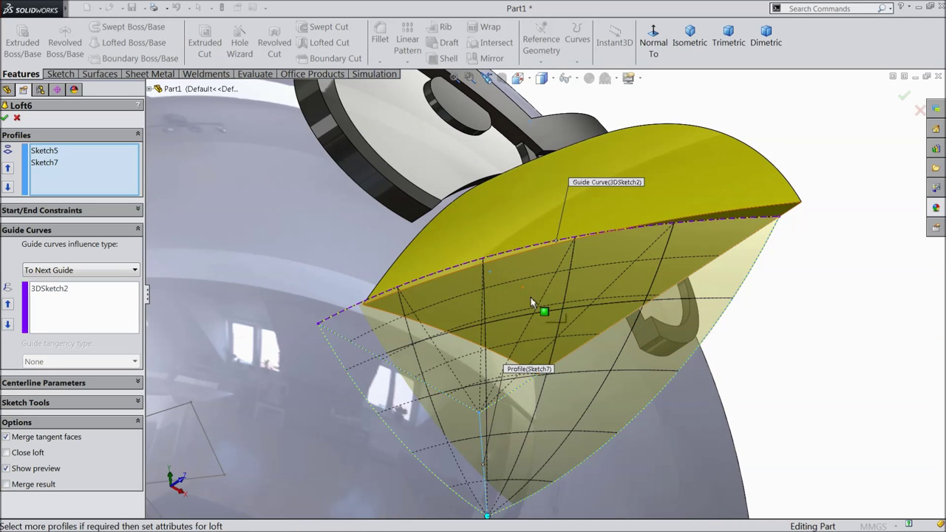
pyautogui.click(5, 119)
# Colour the new lower beak loft feature yellow (RGB 255, 255, 0)
pyautogui.moveTo(698, 303); pyautogui.dragTo(475, 286, button='middle')
pyautogui.moveTo(696, 337); pyautogui.dragTo(733, 345, button='middle')
pyautogui.click(616, 317)
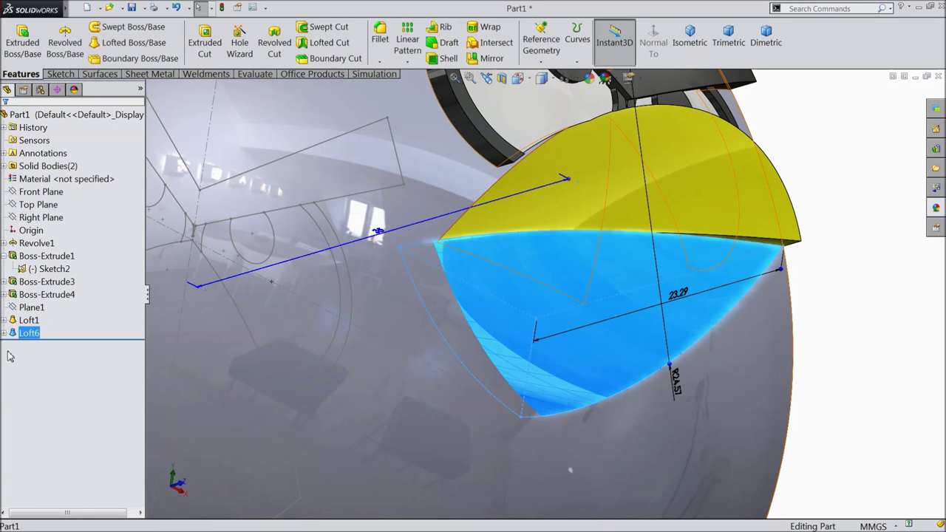
pyautogui.click(589, 79)
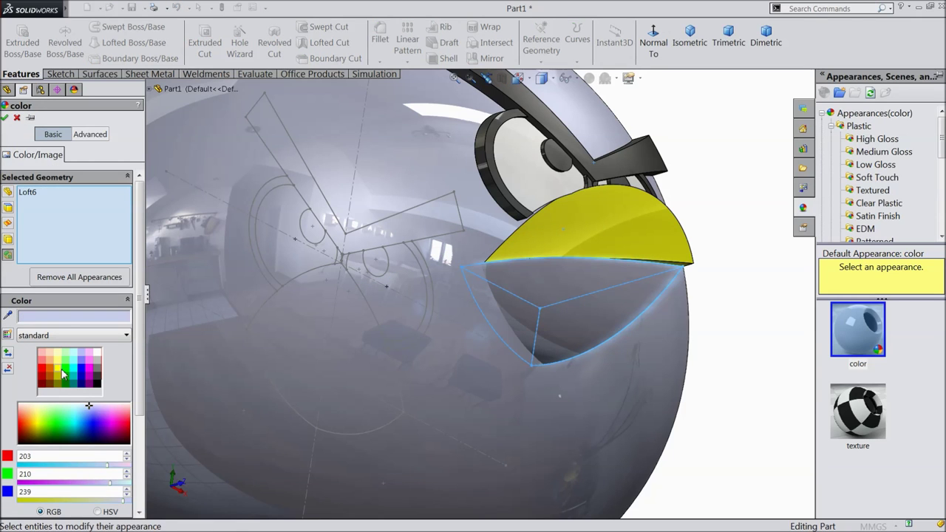
pyautogui.click(63, 375)
pyautogui.click(5, 118)
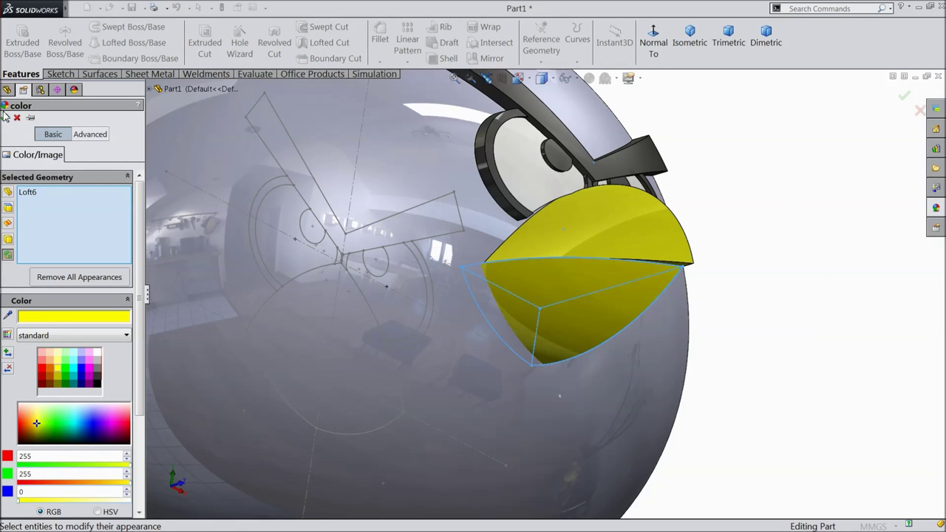
pyautogui.click(4, 118)
# Try to mirror the upper and lower beak loft features about the Right Plane
pyautogui.scroll(-6, 483, 226)
pyautogui.moveTo(481, 226); pyautogui.dragTo(372, 286, button='middle')
pyautogui.scroll(-5, 443, 313)
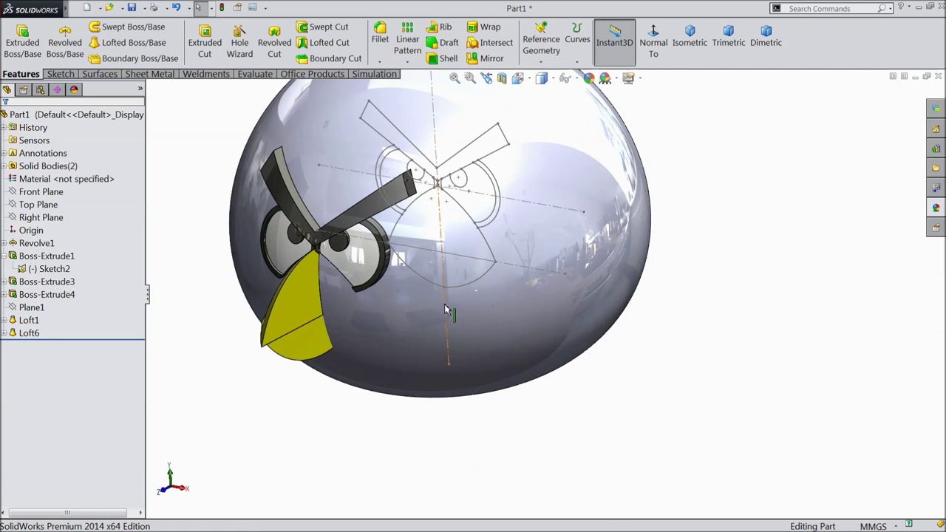
pyautogui.keyDown('ctrl'); pyautogui.moveTo(444, 312); pyautogui.dragTo(466, 311, button='middle'); pyautogui.keyUp('ctrl')
pyautogui.scroll(-3, 443, 303)
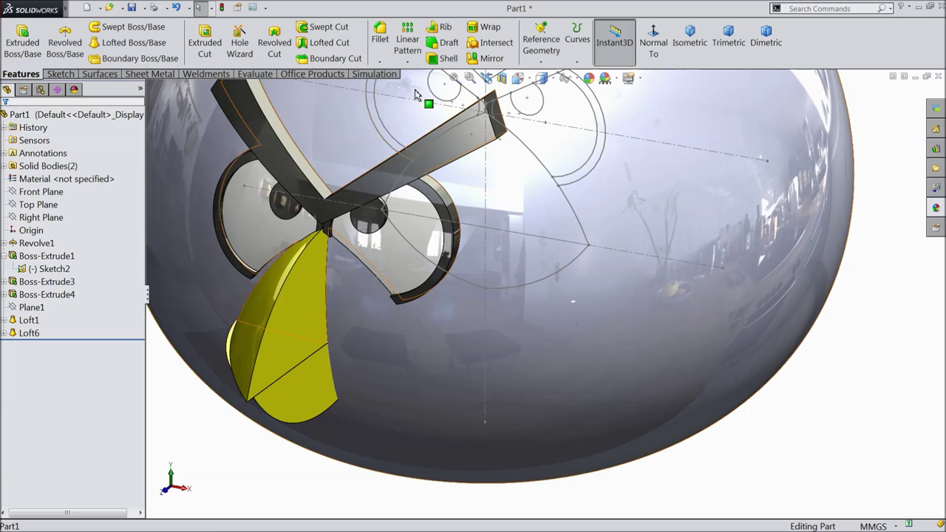
pyautogui.click(54, 217)
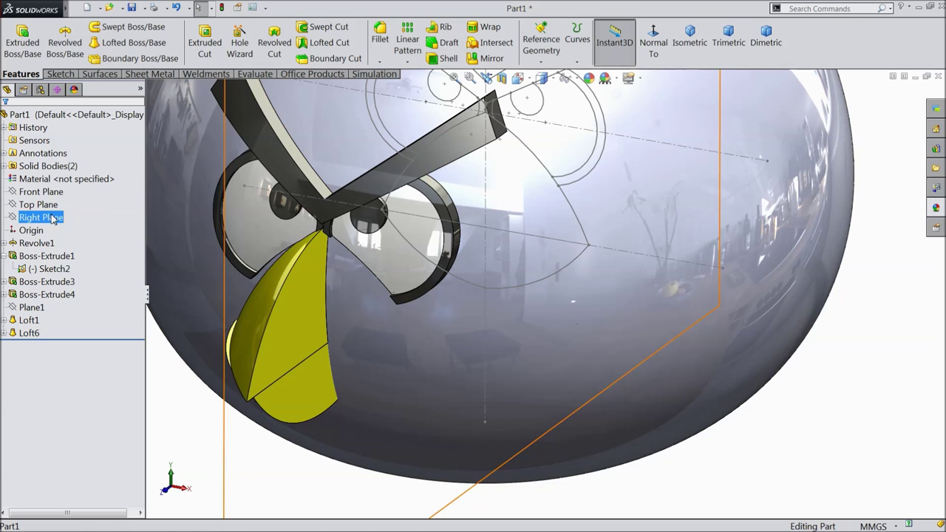
pyautogui.click(492, 59)
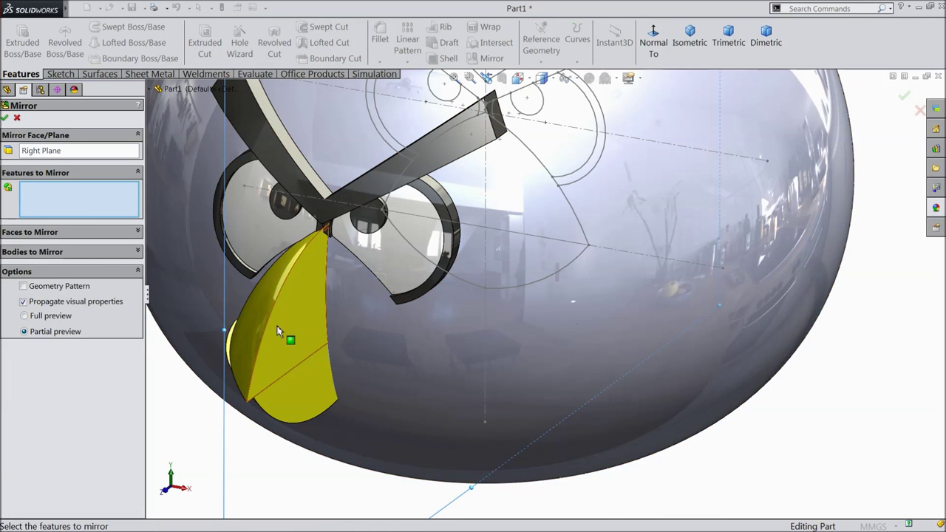
pyautogui.click(295, 384)
pyautogui.click(307, 401)
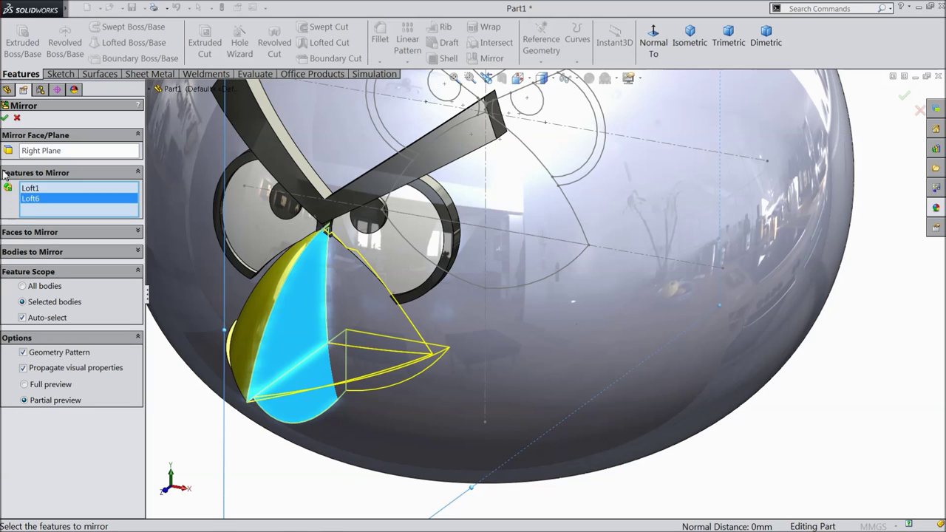
pyautogui.click(6, 118)
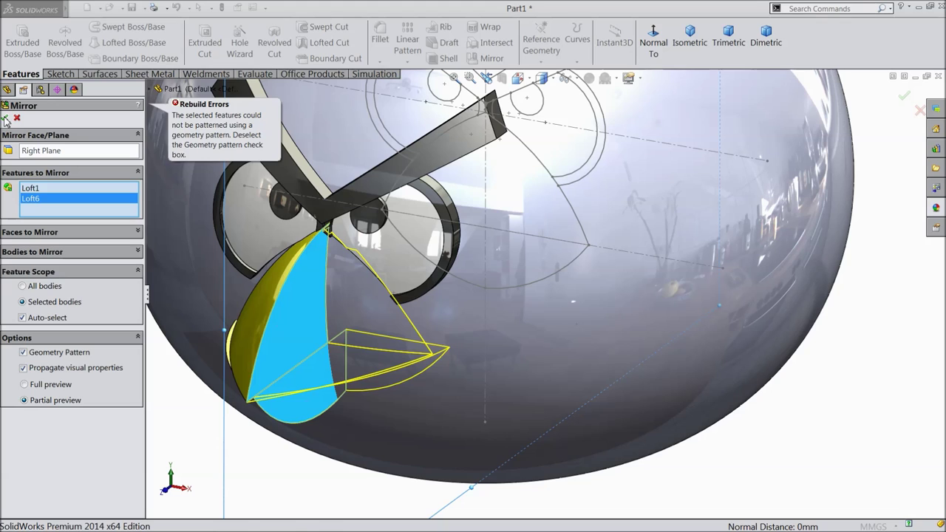
# Clear the features to mirror and mirror the upper beak half as a body about the Right Plane instead
pyautogui.rightClick(44, 196)
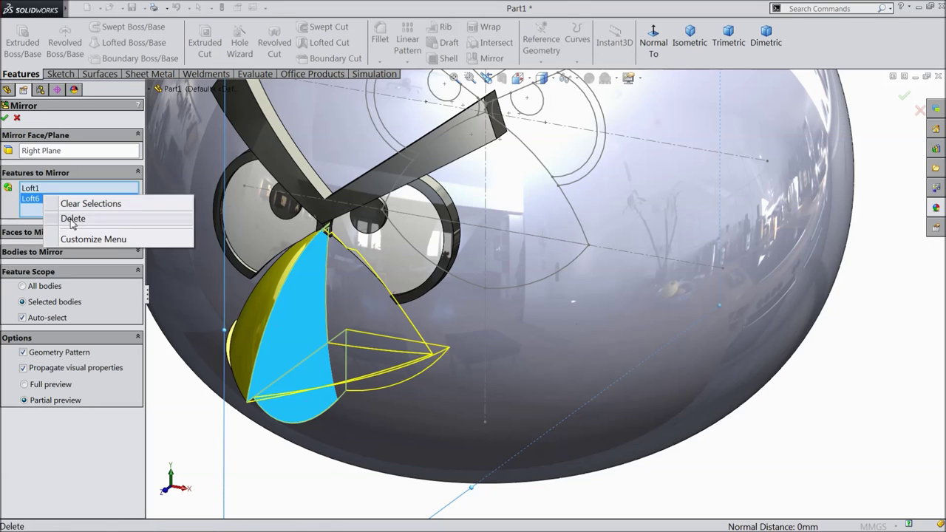
pyautogui.click(90, 204)
pyautogui.click(66, 252)
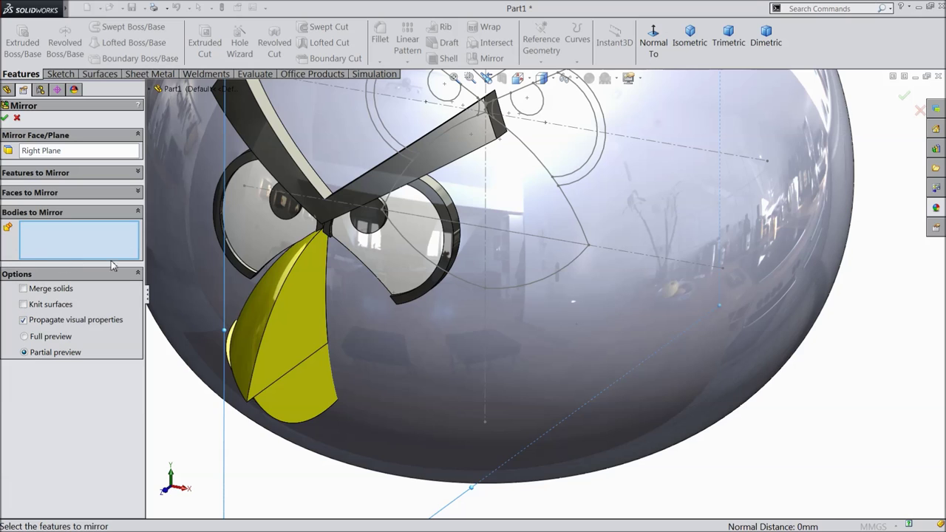
pyautogui.click(278, 314)
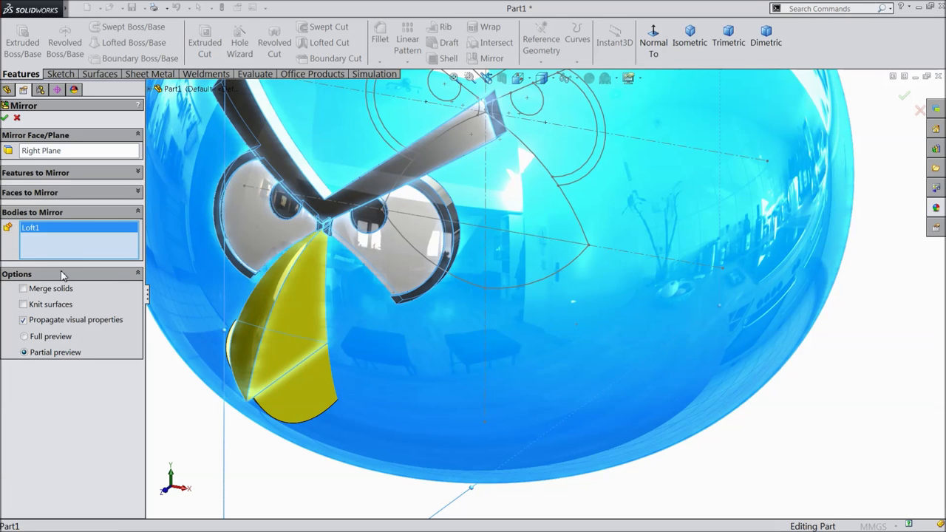
pyautogui.click(6, 120)
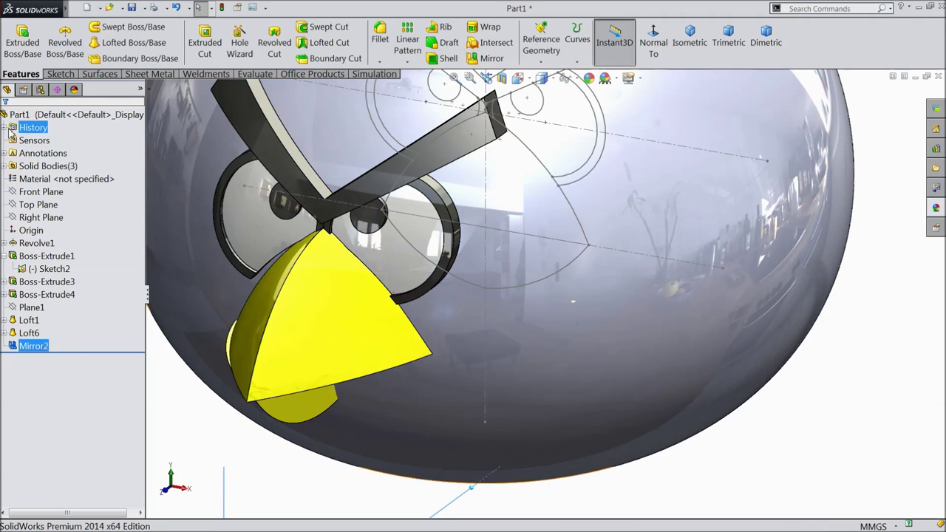
# Edit the beak mirror feature to include the lower beak body as well
pyautogui.moveTo(354, 330)
pyautogui.mouseDown(button='middle')
pyautogui.moveTo(348, 318)
pyautogui.moveTo(367, 298)
pyautogui.moveTo(355, 345)
pyautogui.mouseUp(button='middle')
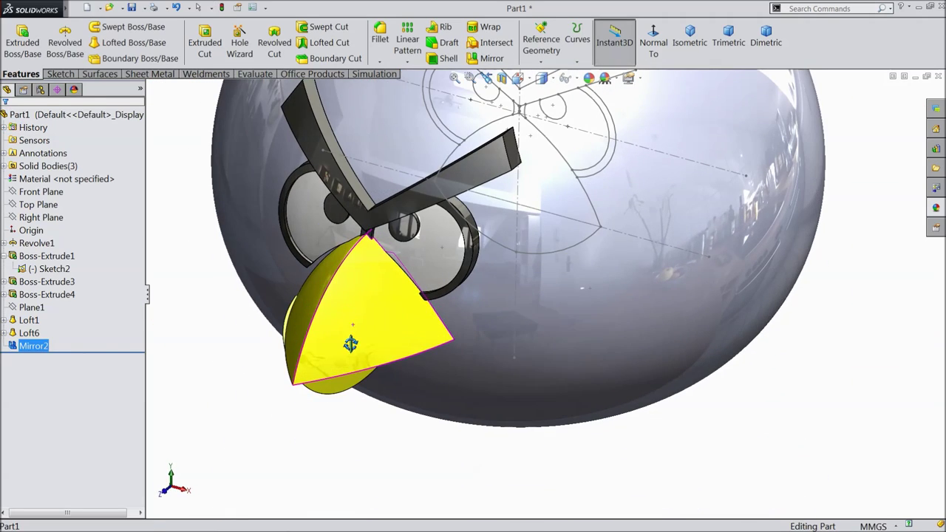
pyautogui.click(16, 348)
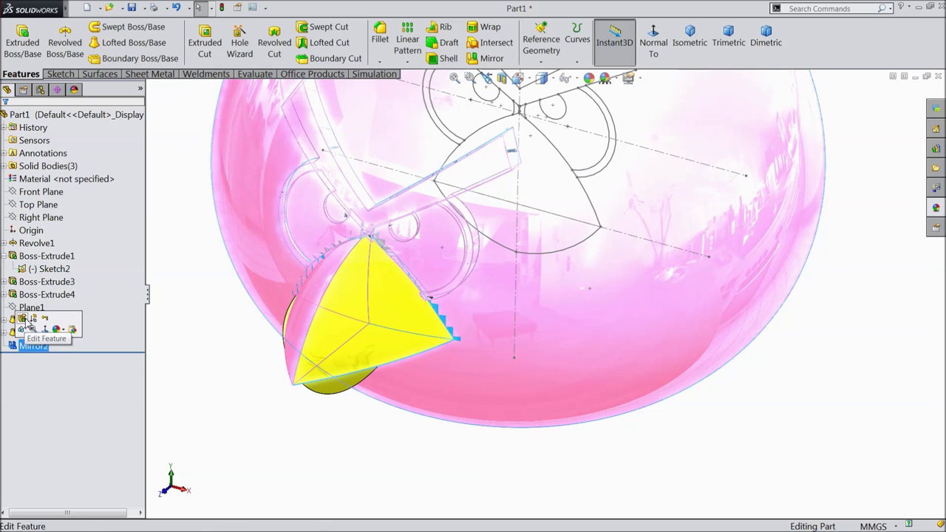
pyautogui.click(24, 321)
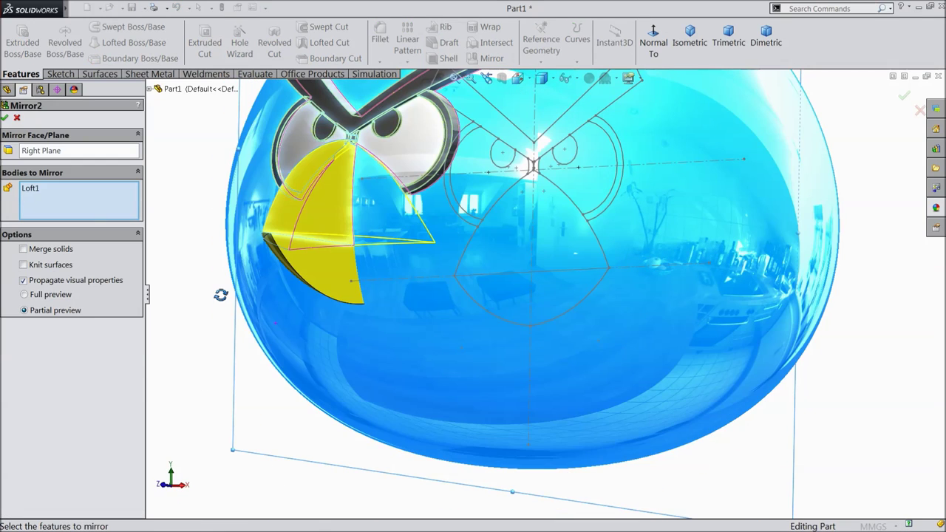
pyautogui.click(351, 292)
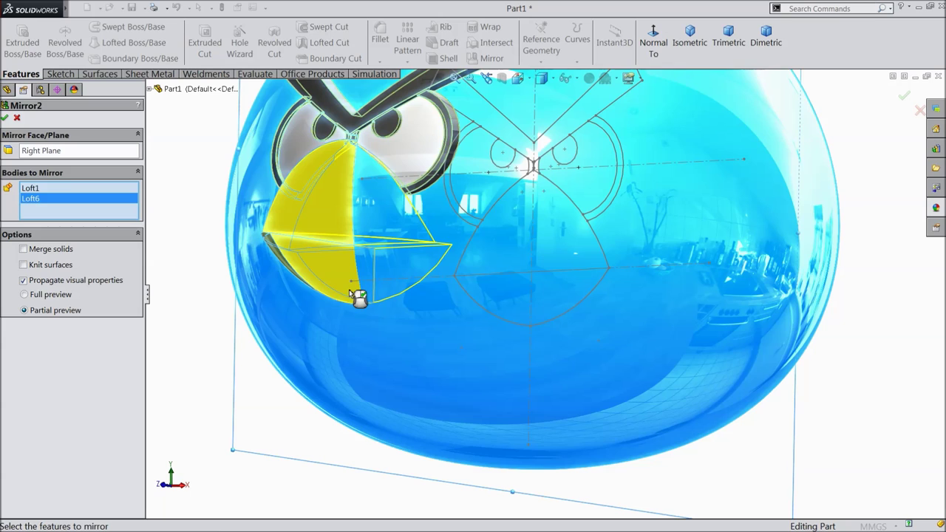
pyautogui.click(5, 119)
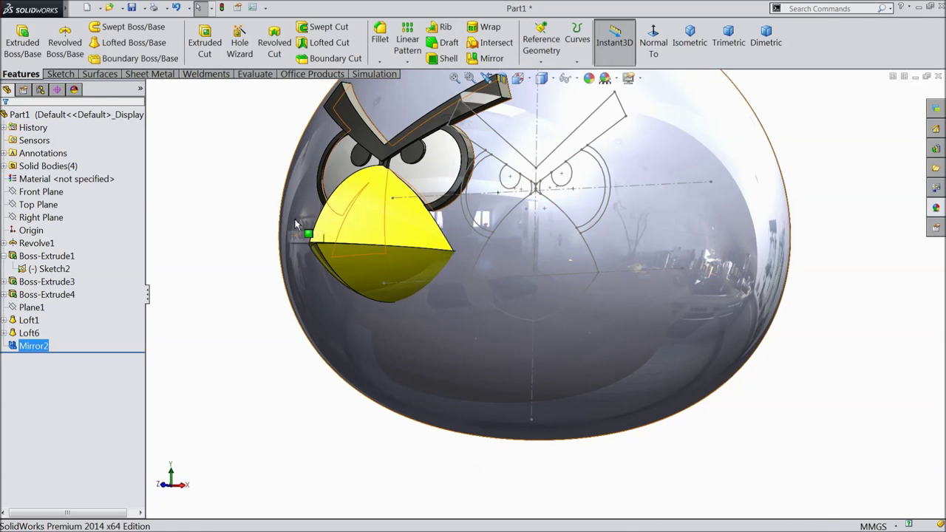
# Hide Sketch2 under Boss-Extrude1 and collapse that feature in the tree
pyautogui.moveTo(295, 224); pyautogui.dragTo(309, 297, button='middle')
pyautogui.scroll(5, 334, 312)
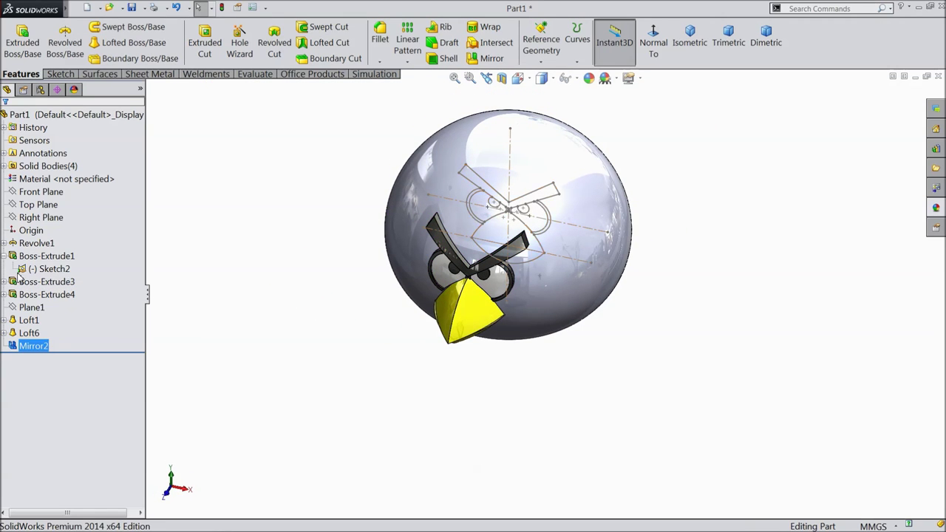
pyautogui.click(52, 269)
pyautogui.click(31, 249)
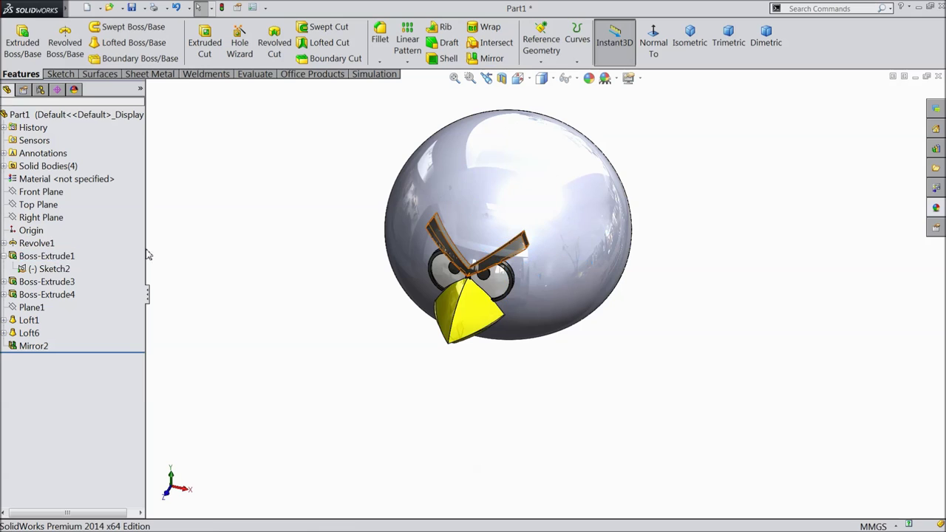
pyautogui.click(3, 256)
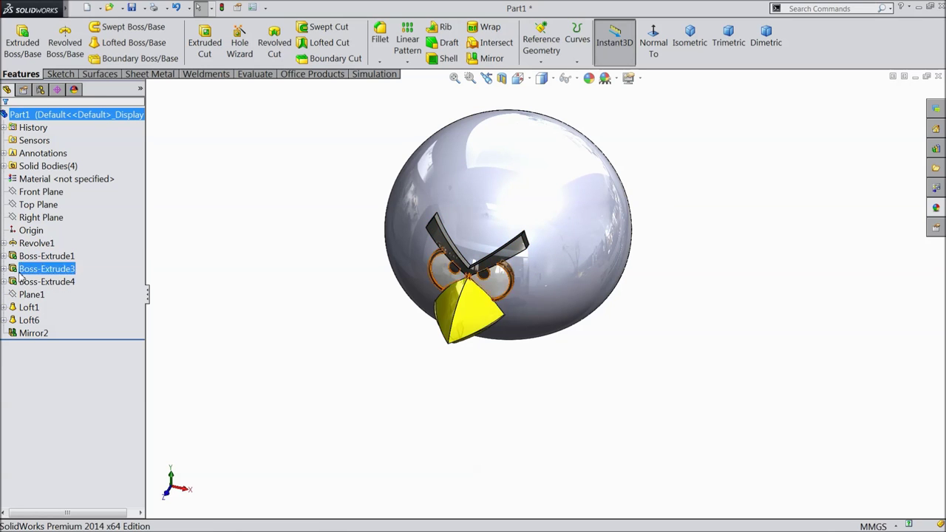
# Examine the completed beak, eyes and eyebrows on the head from several angles and distances
pyautogui.moveTo(289, 285); pyautogui.dragTo(362, 289, button='middle')
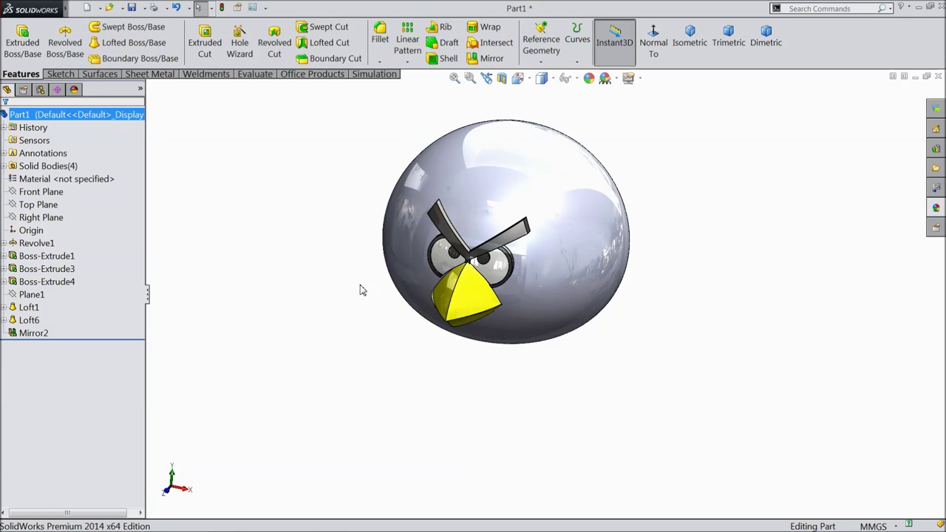
pyautogui.scroll(-3, 497, 300)
pyautogui.moveTo(497, 300)
pyautogui.mouseDown(button='middle')
pyautogui.moveTo(503, 273)
pyautogui.moveTo(493, 249)
pyautogui.moveTo(467, 282)
pyautogui.moveTo(484, 259)
pyautogui.moveTo(490, 302)
pyautogui.mouseUp(button='middle')
pyautogui.scroll(3, 491, 296)
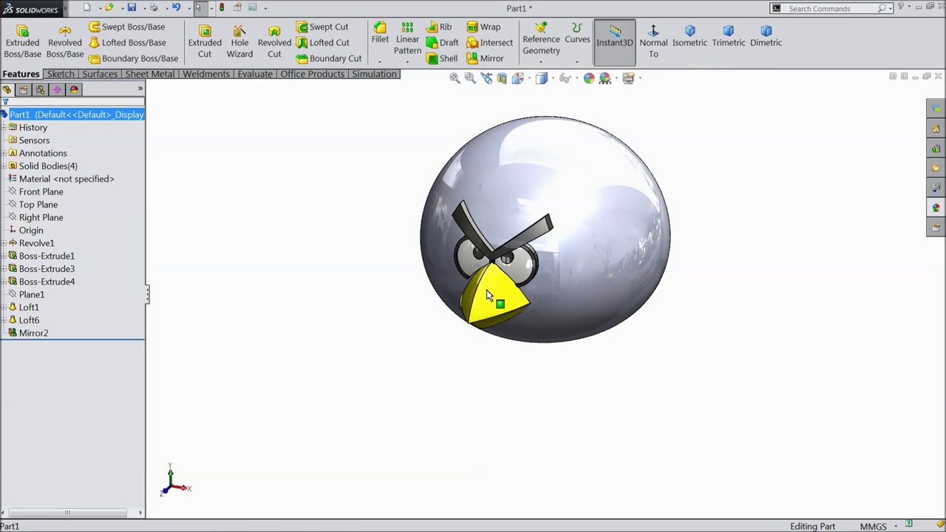
pyautogui.scroll(-2, 580, 177)
pyautogui.moveTo(580, 177); pyautogui.dragTo(572, 259, button='middle')
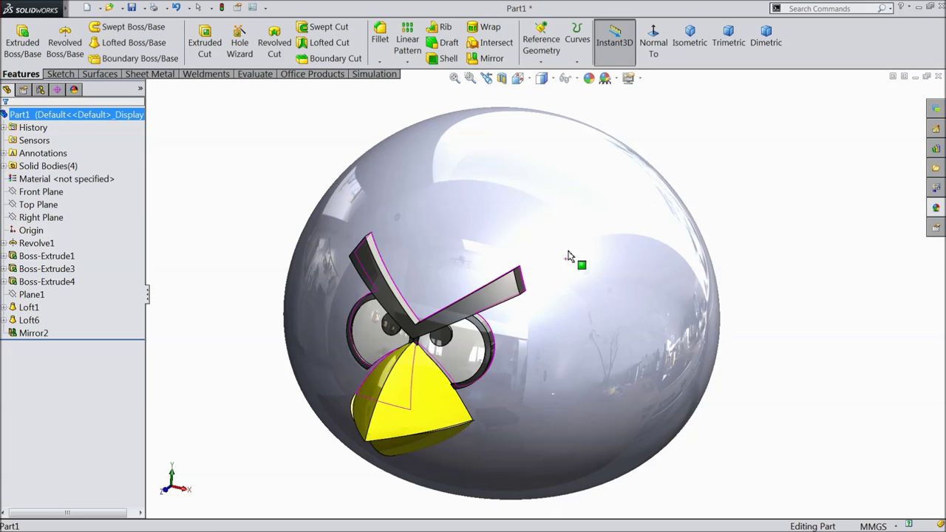
pyautogui.scroll(2, 540, 355)
pyautogui.scroll(-2, 541, 356)
pyautogui.moveTo(528, 365); pyautogui.dragTo(524, 359, button='middle')
pyautogui.scroll(2, 525, 364)
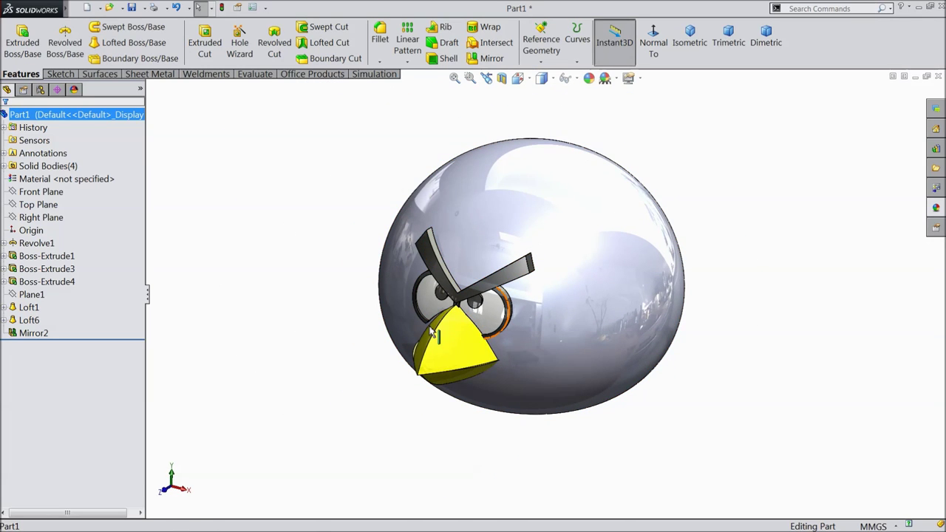
pyautogui.click(39, 206)
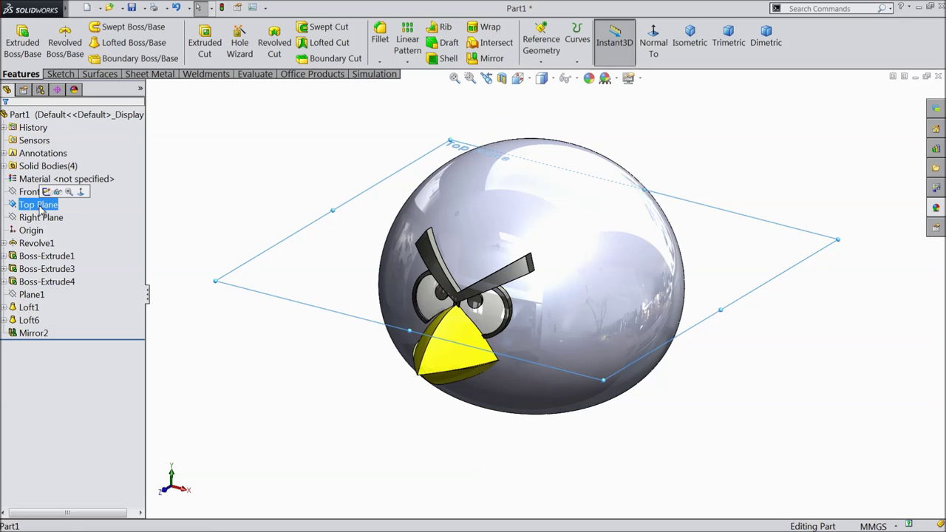
pyautogui.click(47, 192)
pyautogui.click(654, 52)
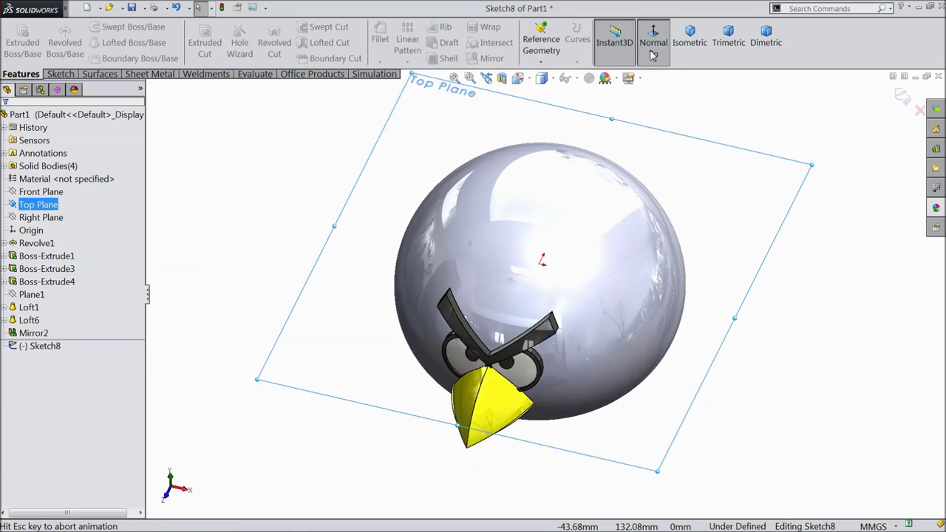
pyautogui.click(903, 100)
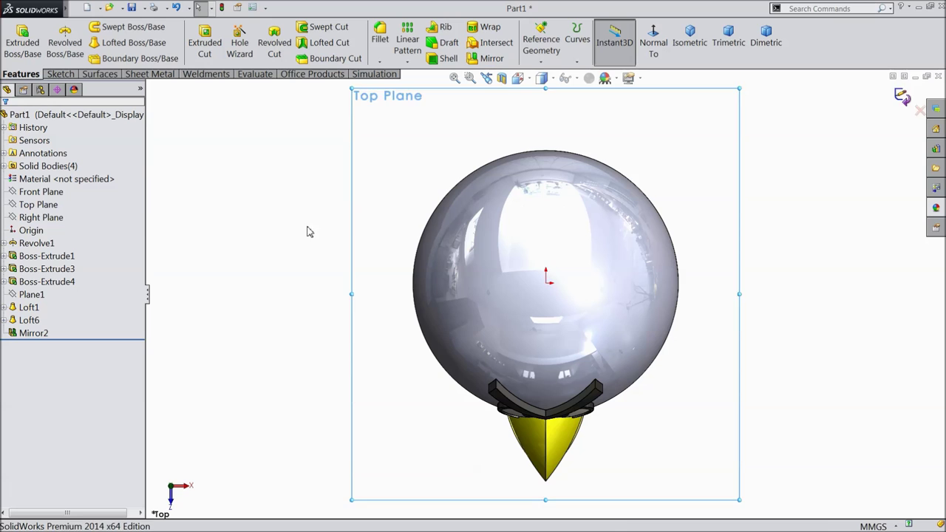
# Start a sketch on the Right Plane and draw a three-point arc of about 21.6 mm radius crossing the head's upper rear outline
pyautogui.click(41, 217)
pyautogui.click(45, 210)
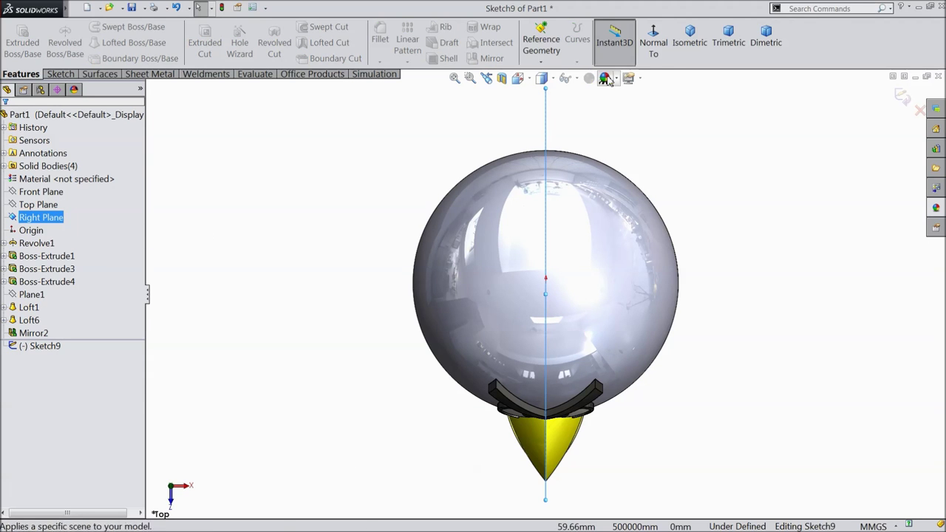
pyautogui.click(654, 44)
pyautogui.scroll(-2, 732, 259)
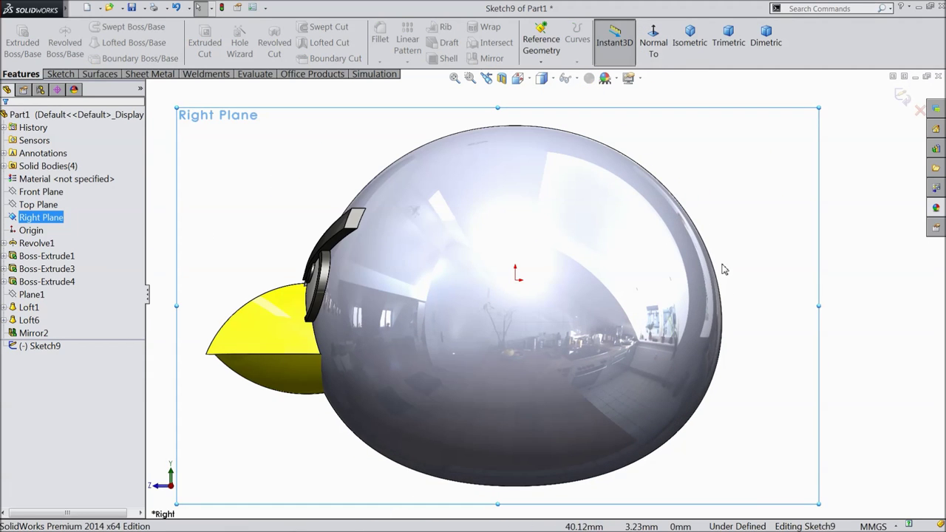
pyautogui.click(59, 74)
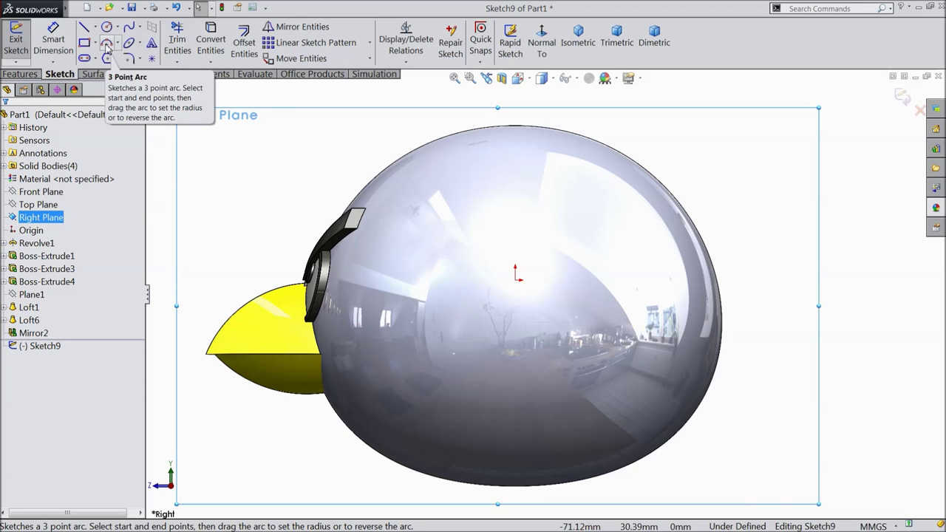
pyautogui.click(106, 46)
pyautogui.scroll(-4, 710, 226)
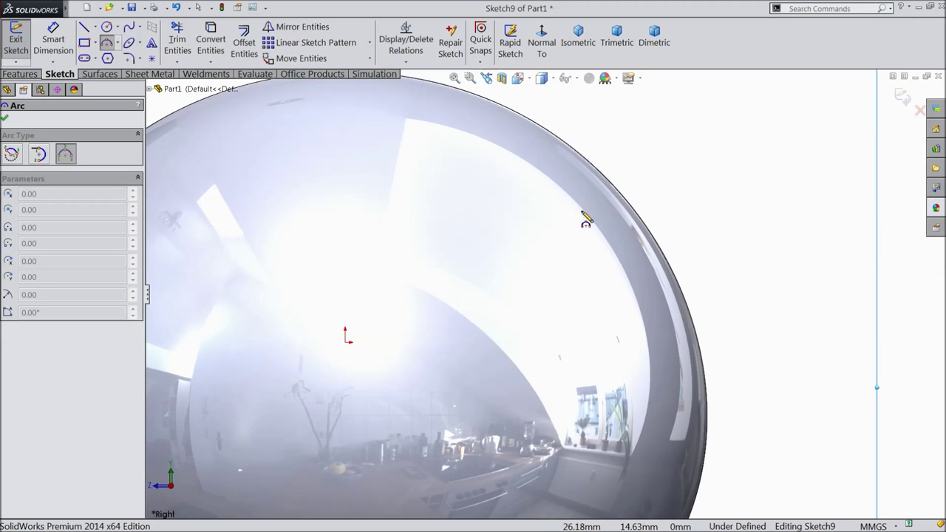
pyautogui.click(570, 213)
pyautogui.click(640, 144)
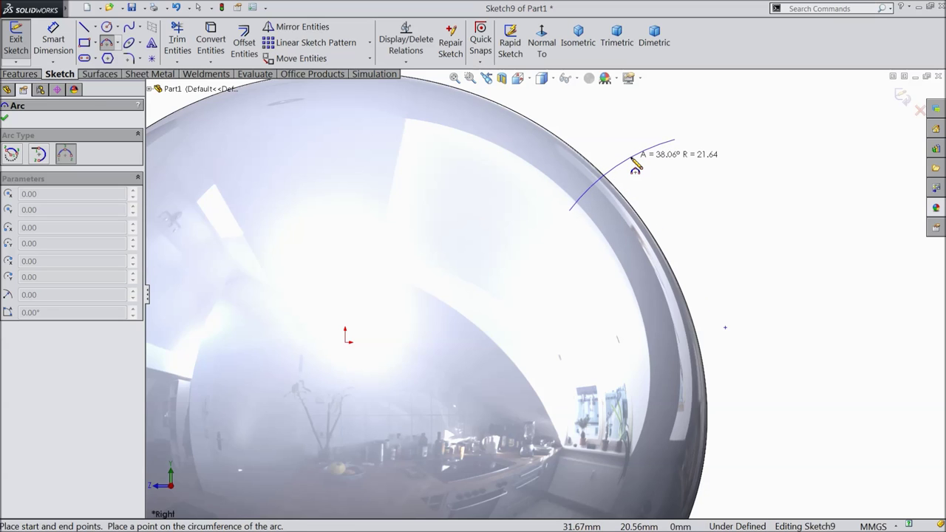
pyautogui.click(633, 160)
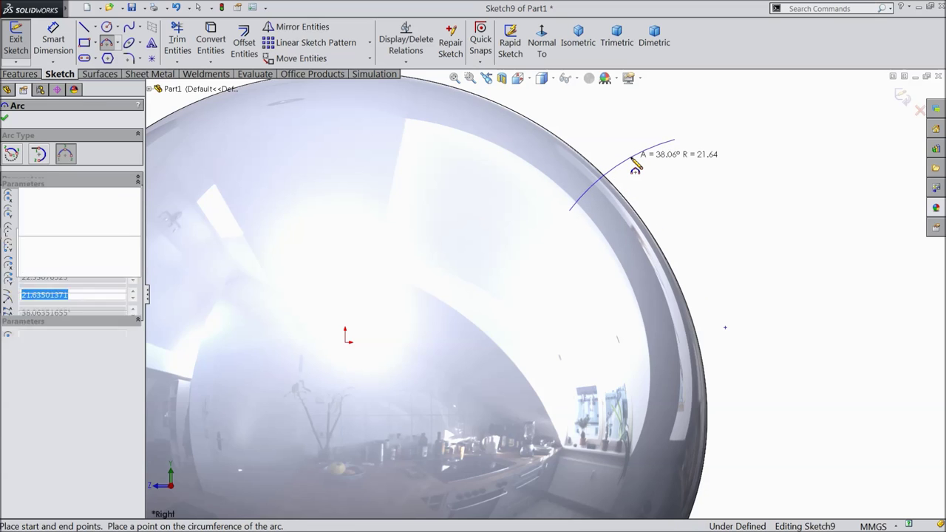
pyautogui.click(244, 41)
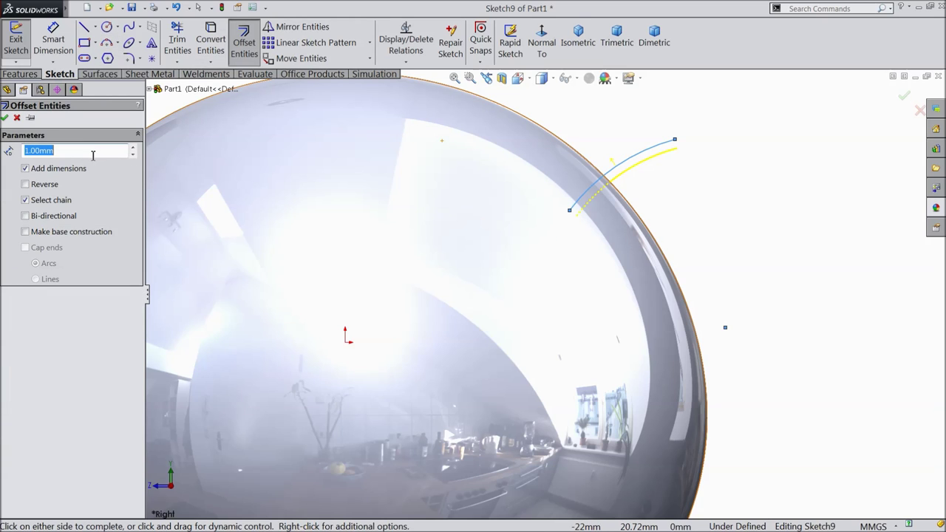
pyautogui.press('Return')
pyautogui.click(18, 119)
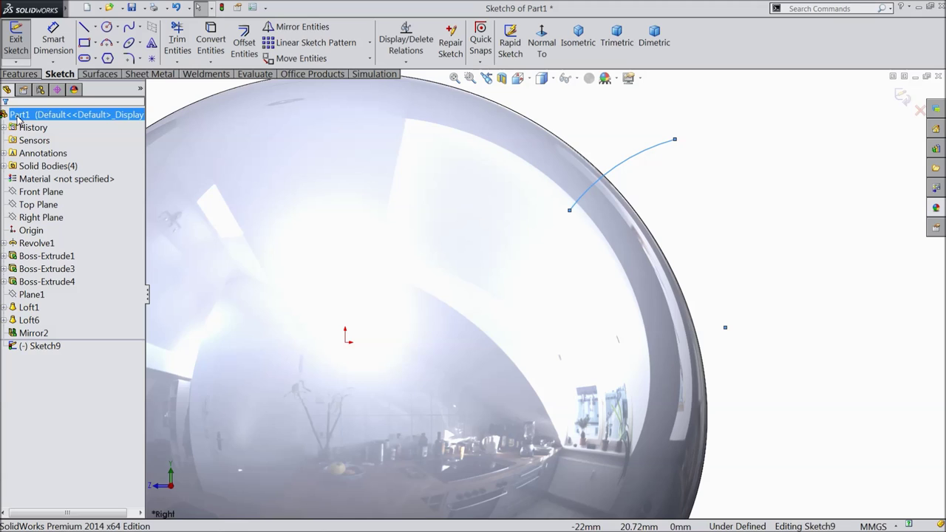
# Move the first arc's inner endpoint further up on the head and draw a second three-point arc of about 17 mm radius below it
pyautogui.moveTo(568, 211); pyautogui.dragTo(548, 180)
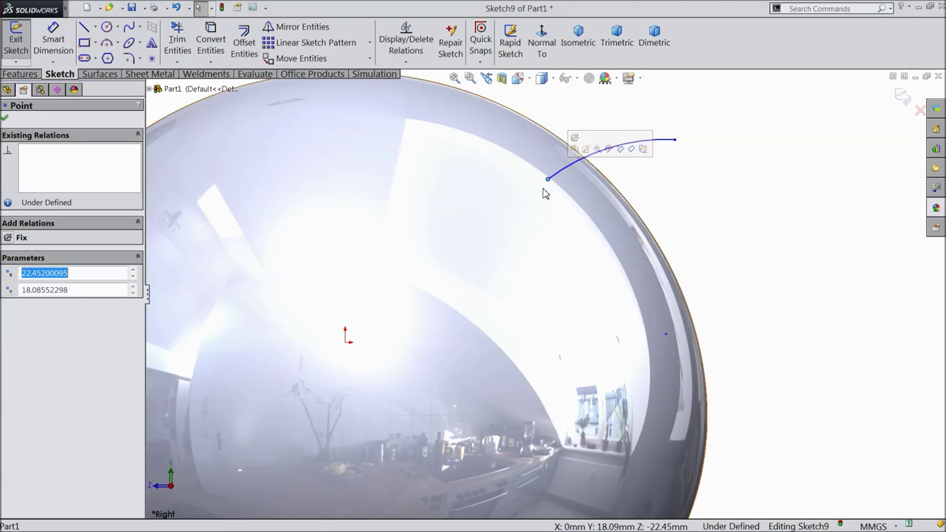
pyautogui.click(83, 30)
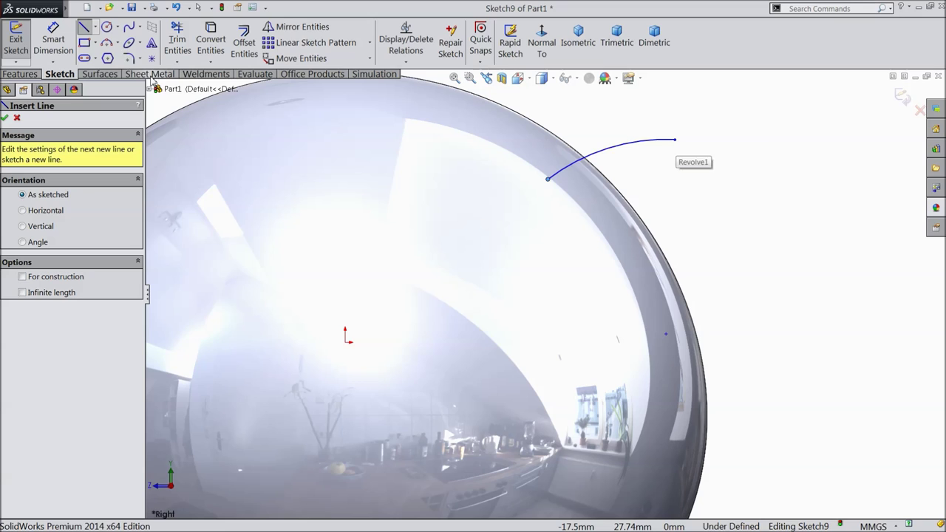
pyautogui.click(107, 43)
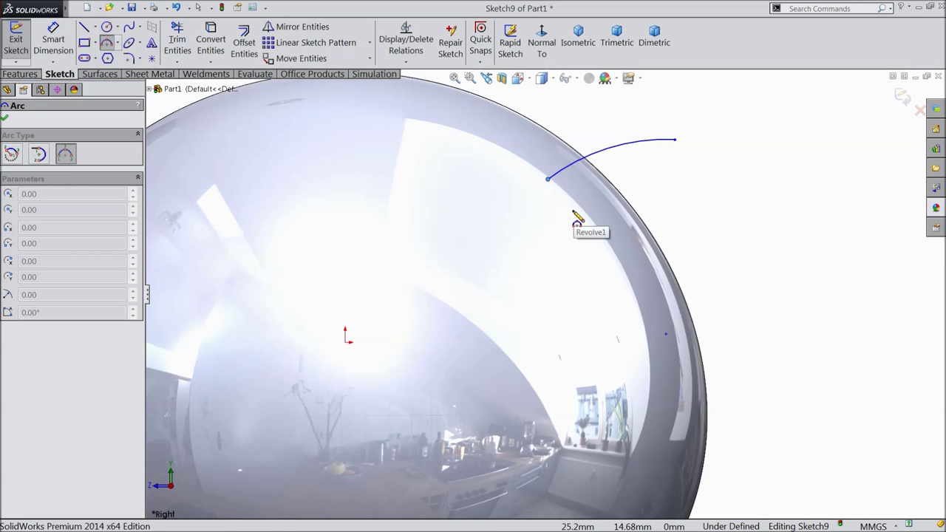
pyautogui.click(548, 179)
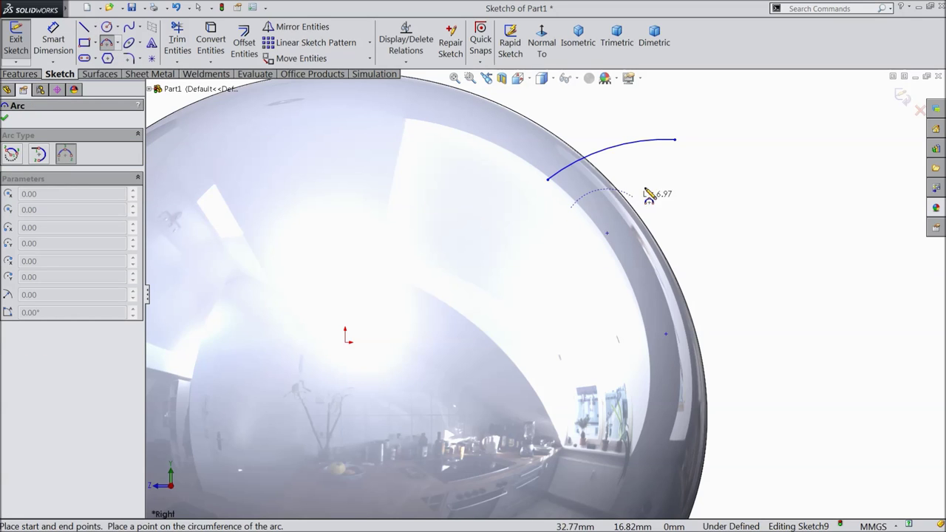
pyautogui.click(693, 179)
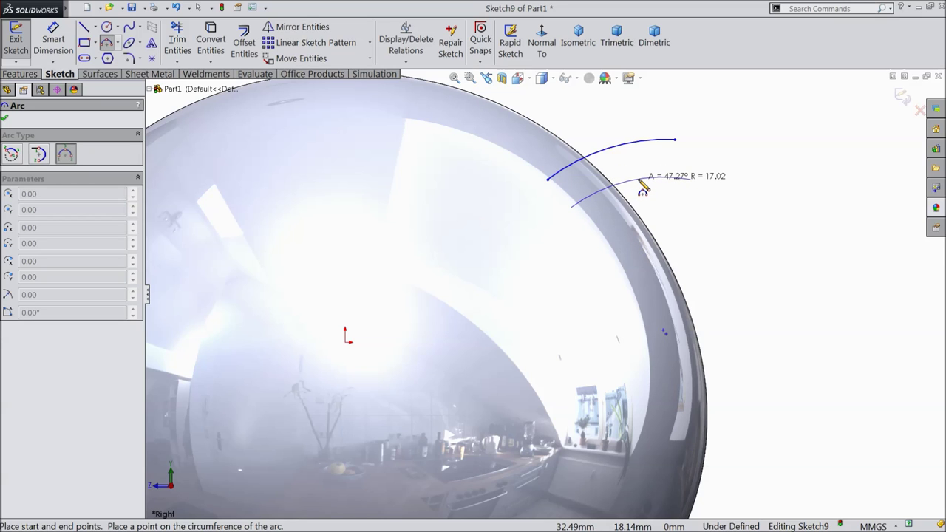
pyautogui.click(640, 181)
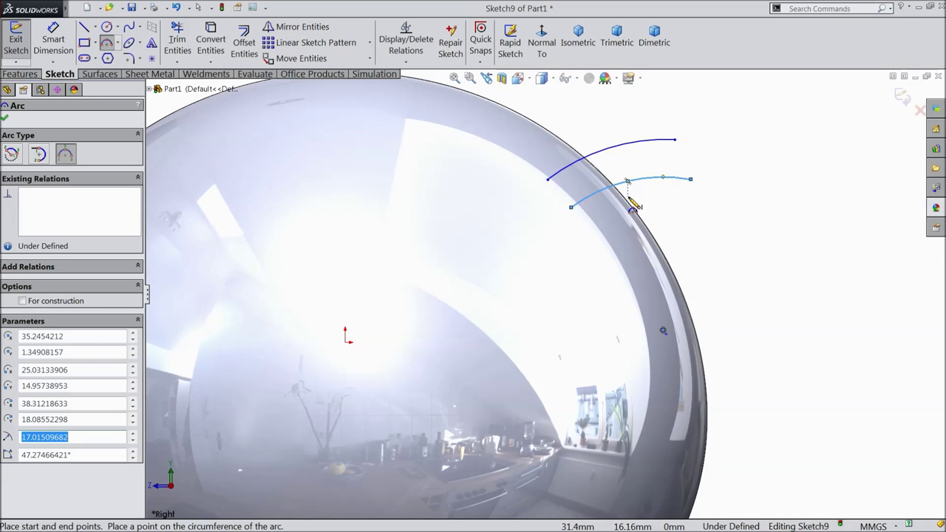
# Close both ends of the two arcs with straight lines and shift the band's lower outer corner slightly inward
pyautogui.click(84, 27)
pyautogui.click(548, 179)
pyautogui.click(571, 207)
pyautogui.doubleClick(574, 210)
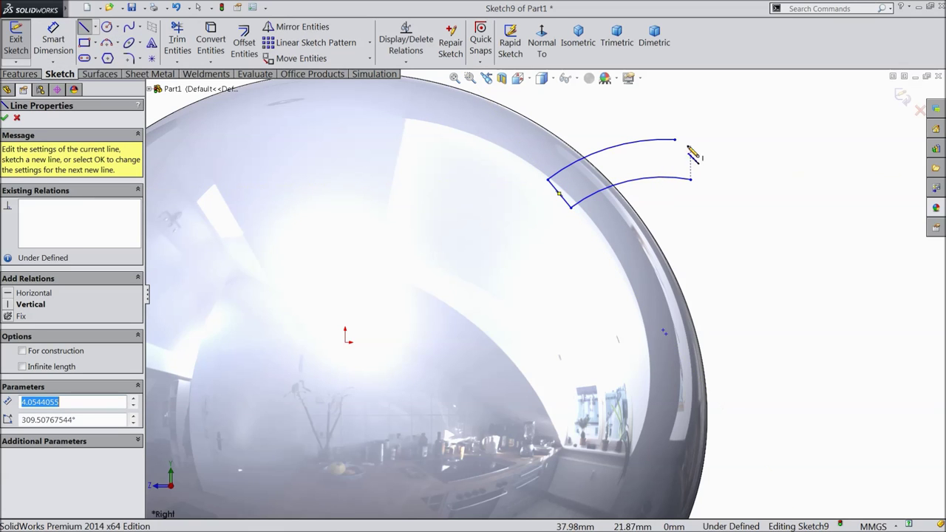
pyautogui.click(675, 139)
pyautogui.click(690, 179)
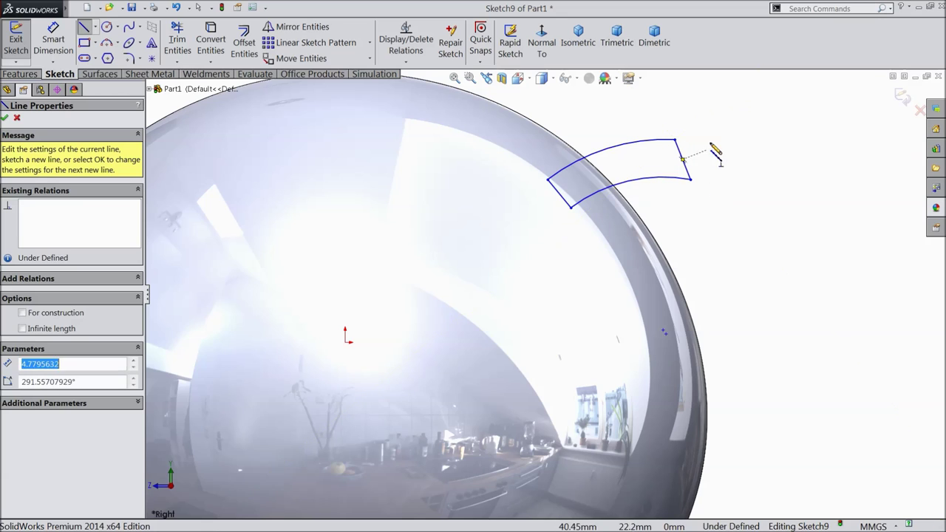
pyautogui.rightClick(712, 139)
pyautogui.click(738, 147)
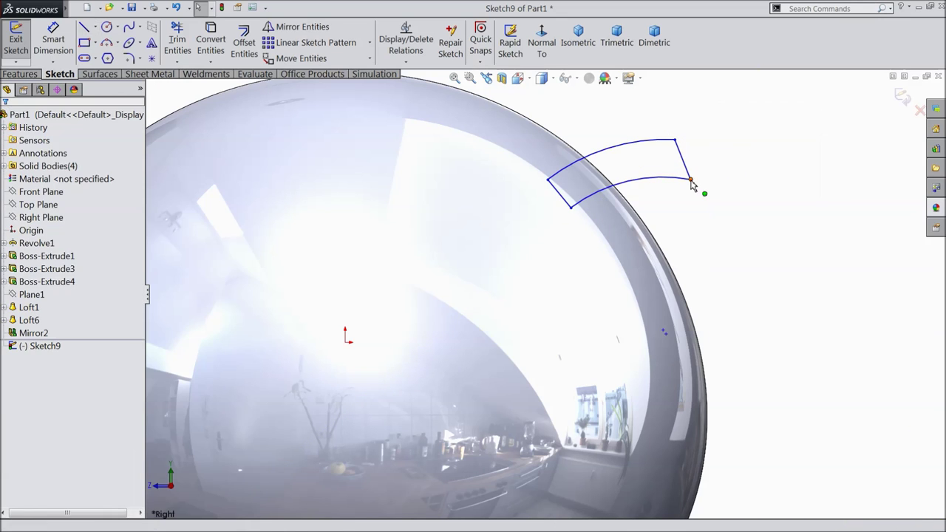
pyautogui.click(689, 180)
pyautogui.moveTo(684, 179); pyautogui.dragTo(686, 181)
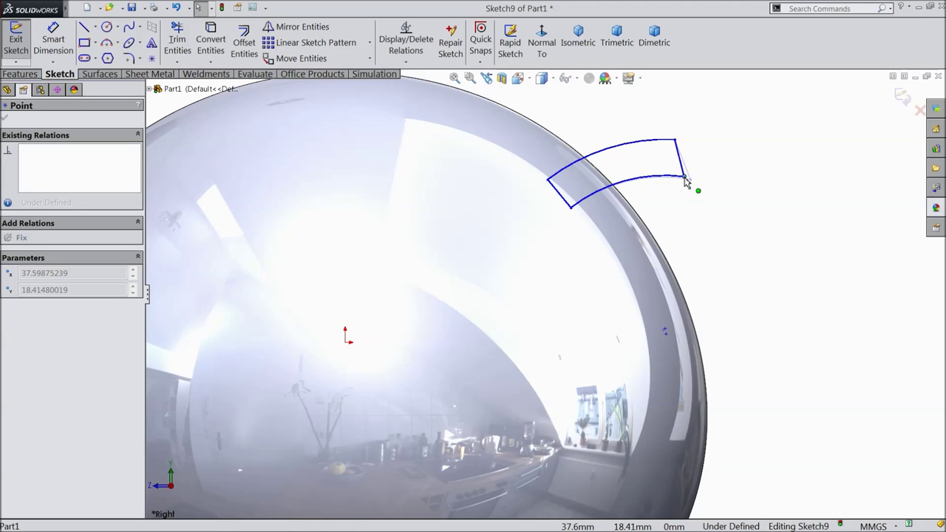
pyautogui.scroll(5, 686, 182)
pyautogui.scroll(-2, 610, 281)
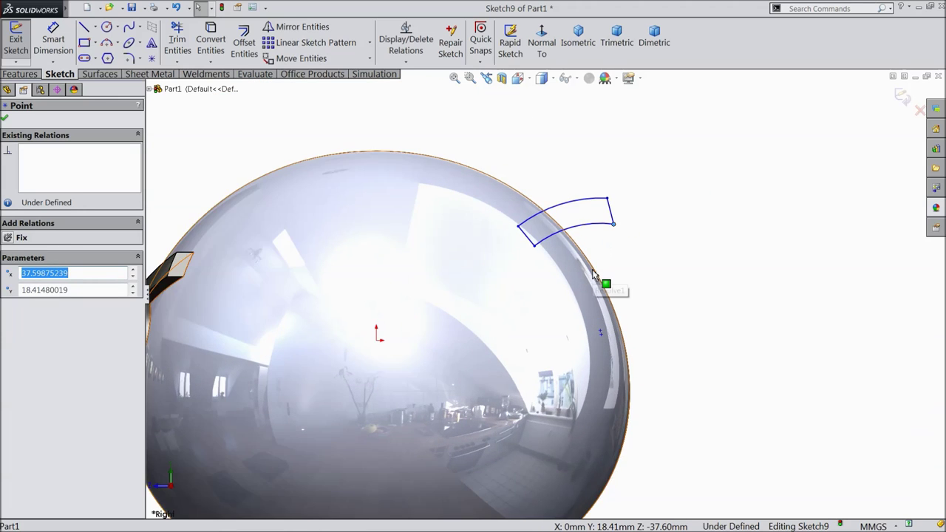
pyautogui.scroll(-2, 592, 275)
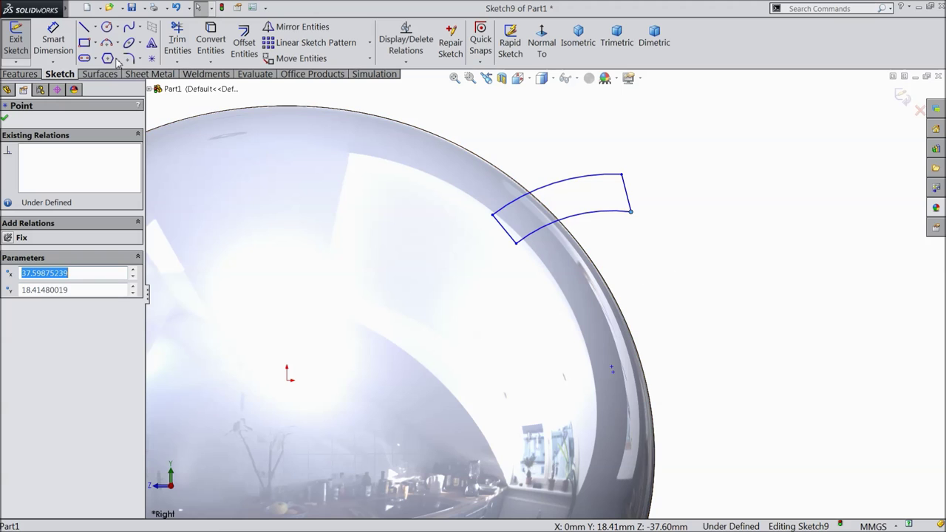
pyautogui.click(244, 42)
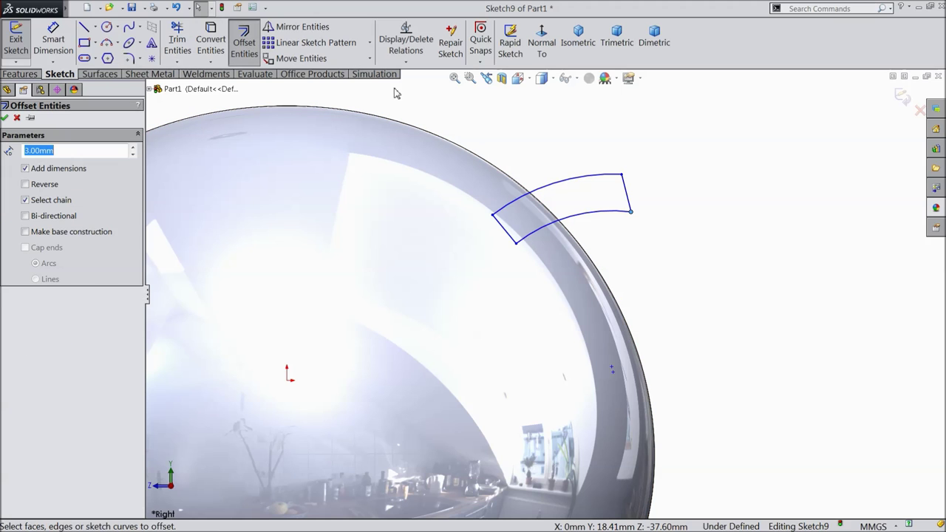
pyautogui.click(579, 222)
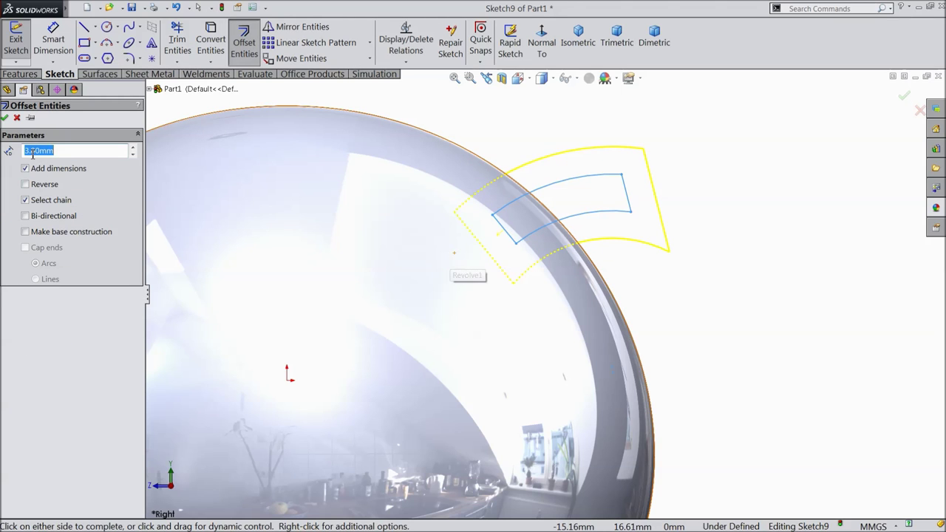
pyautogui.click(17, 119)
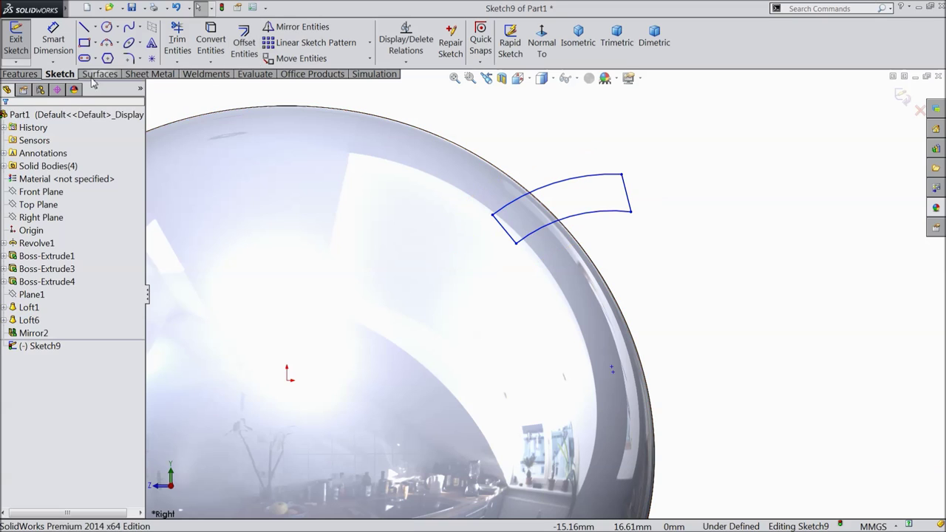
# Sketch a closed, upward-tilted straight strip about 4.1 mm wide below the curved band, crossing the head's rear outline
pyautogui.click(84, 28)
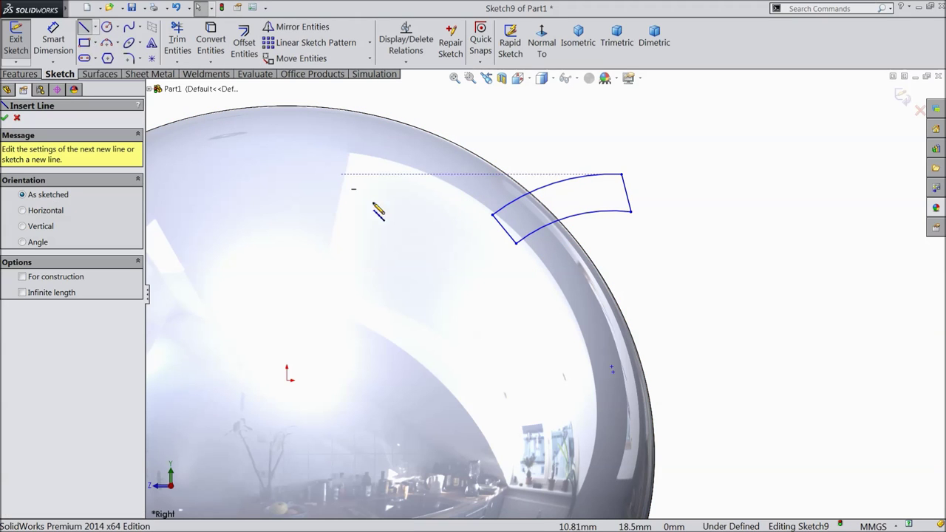
pyautogui.click(534, 272)
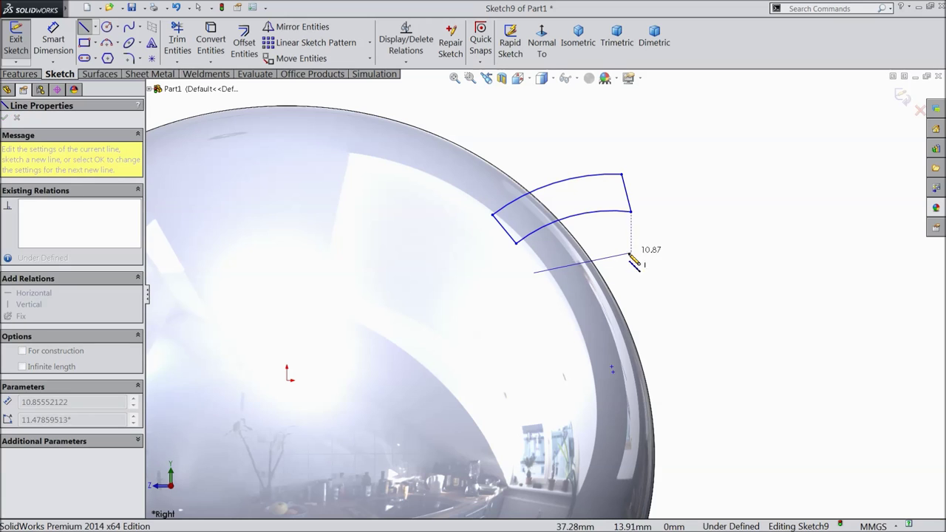
pyautogui.click(697, 226)
pyautogui.click(708, 260)
pyautogui.click(548, 307)
pyautogui.click(534, 273)
# Draw two three-point arcs of about 21.5 mm and 11.4 mm radius below the straight strip, crossing the head's rear outline
pyautogui.scroll(3, 577, 288)
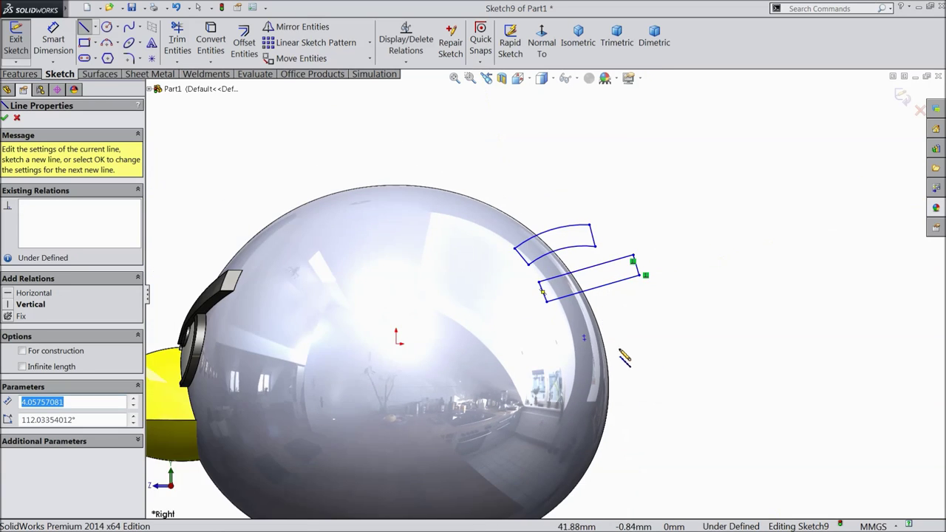
pyautogui.scroll(-3, 554, 325)
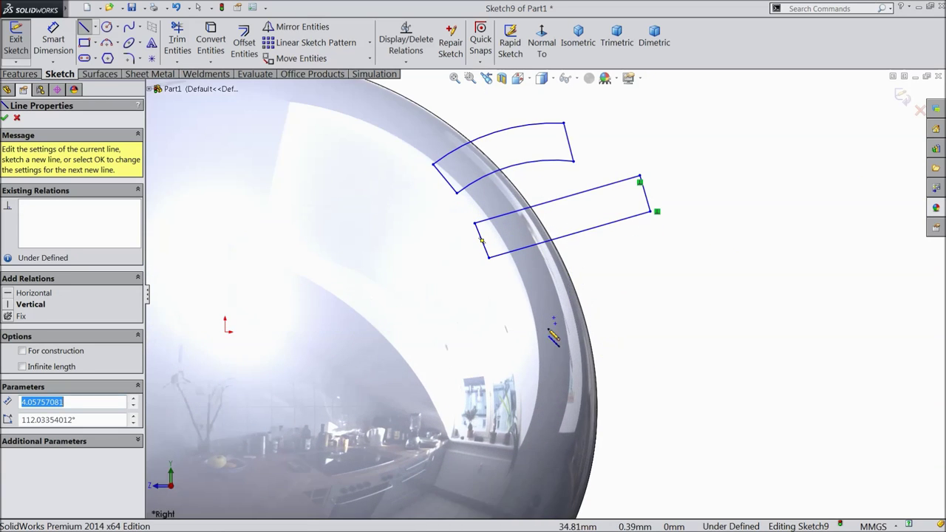
pyautogui.click(107, 43)
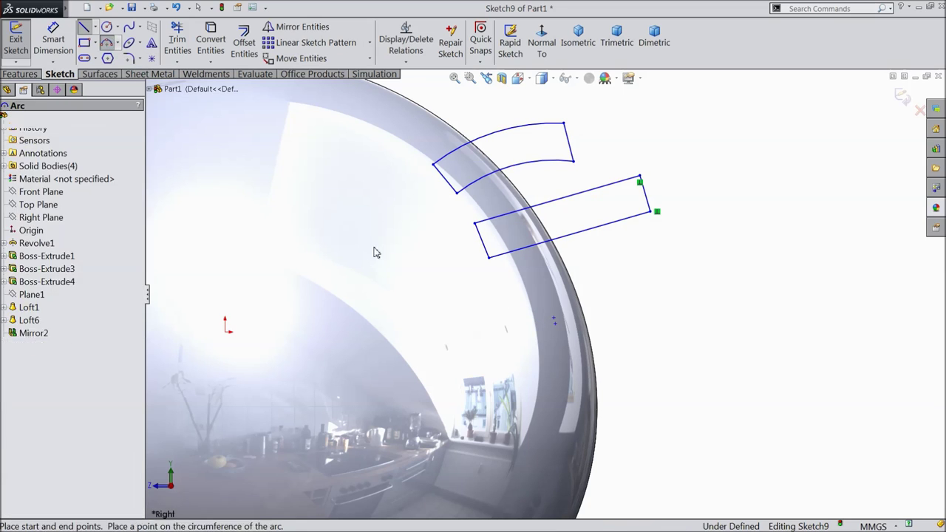
pyautogui.click(540, 284)
pyautogui.click(635, 263)
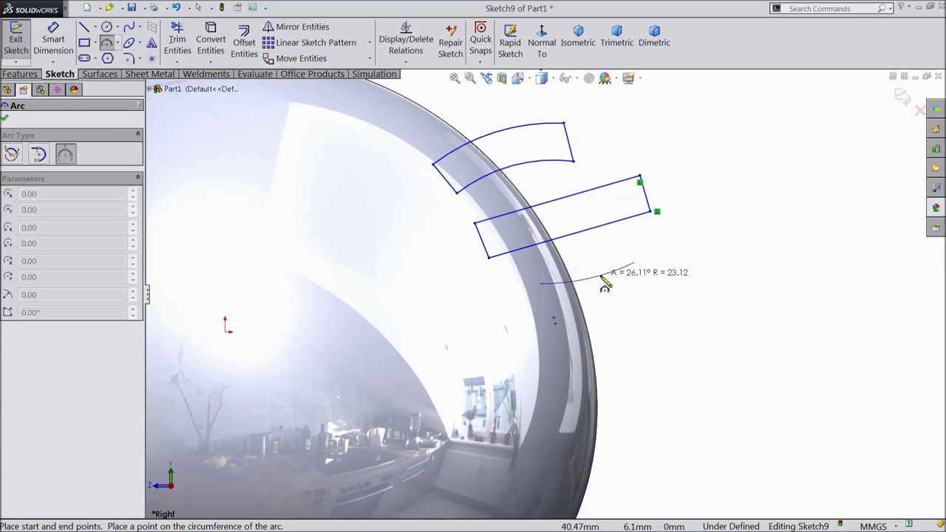
pyautogui.click(595, 269)
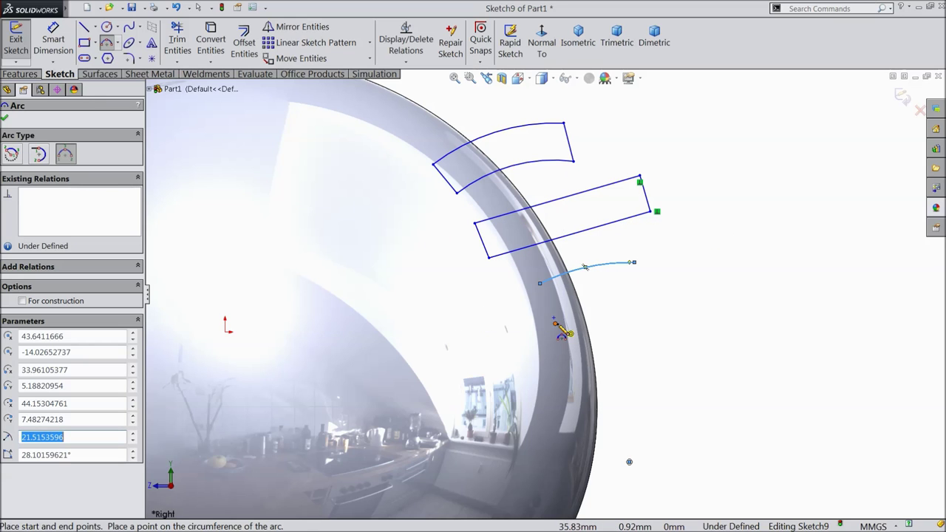
pyautogui.click(554, 320)
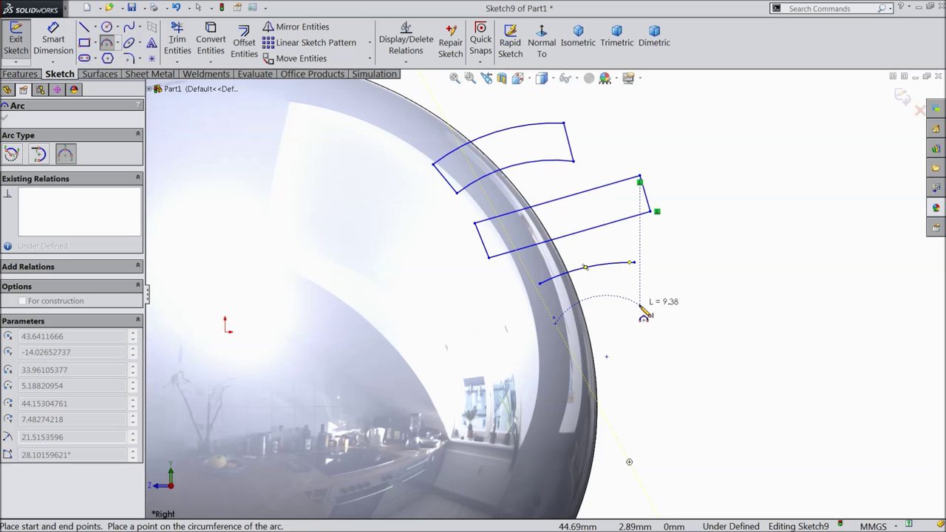
pyautogui.click(640, 305)
pyautogui.click(603, 312)
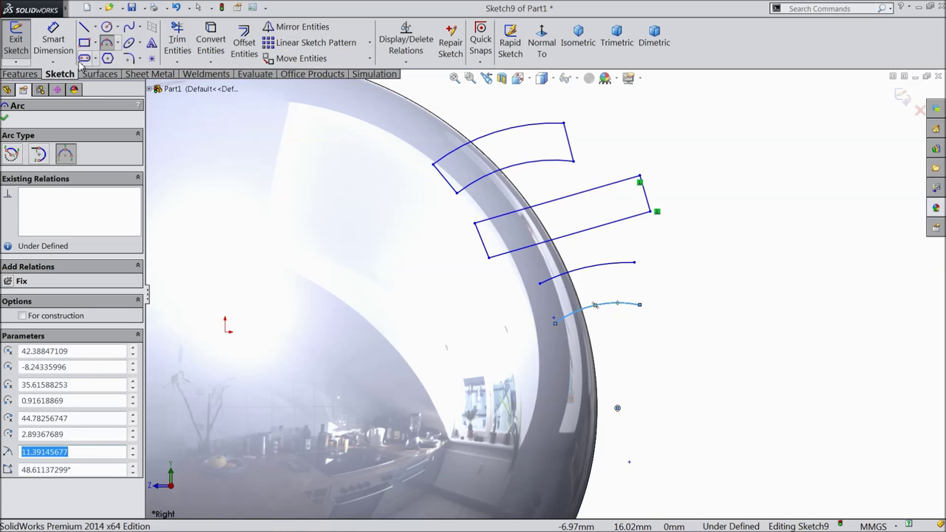
# Join the ends of the two lowest arcs with straight lines and move the outer lower corner slightly outward
pyautogui.click(84, 28)
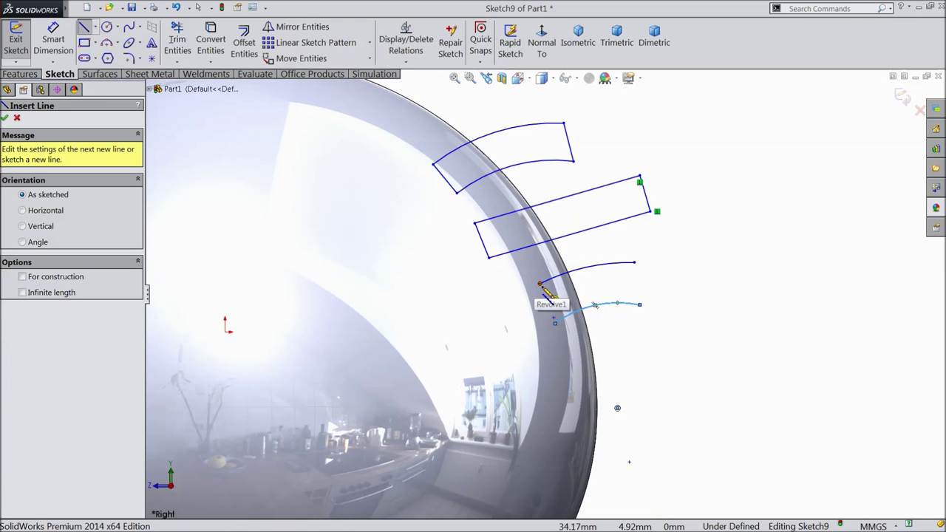
pyautogui.click(541, 283)
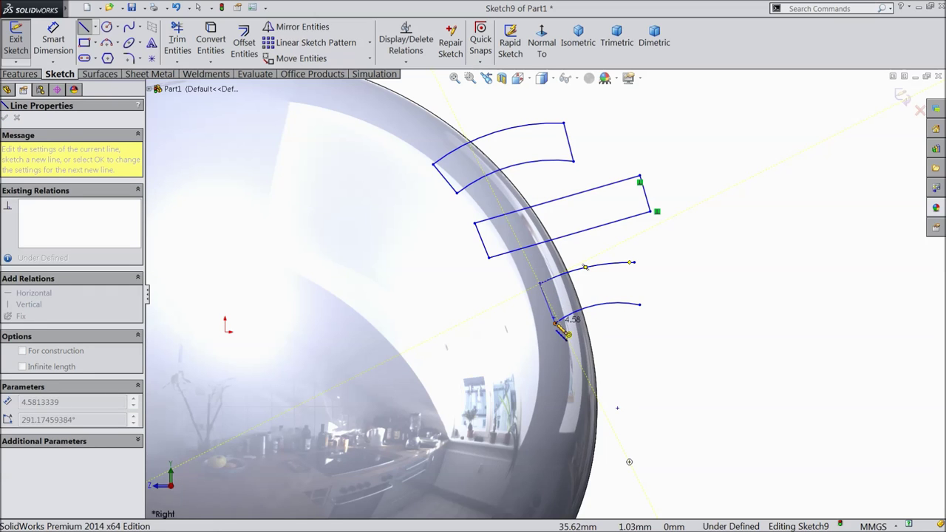
pyautogui.click(554, 321)
pyautogui.click(634, 263)
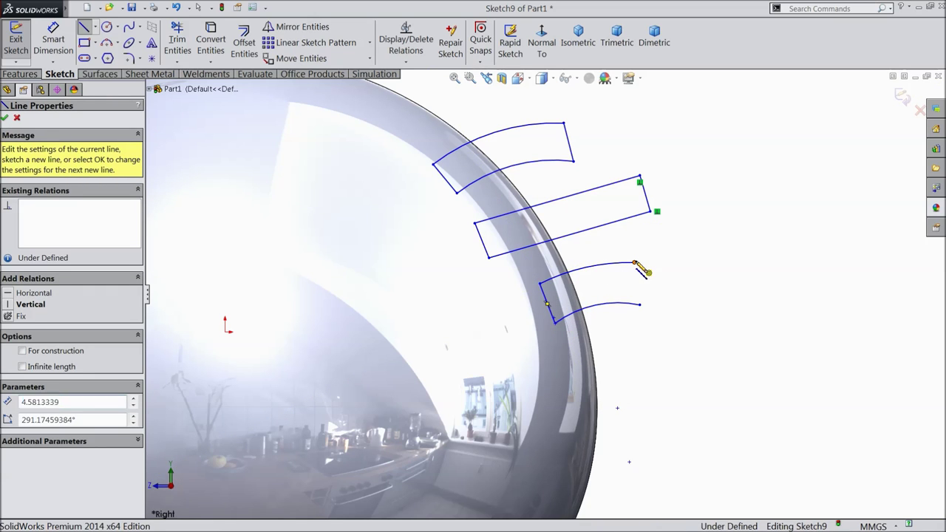
pyautogui.click(640, 304)
pyautogui.rightClick(684, 237)
pyautogui.click(707, 142)
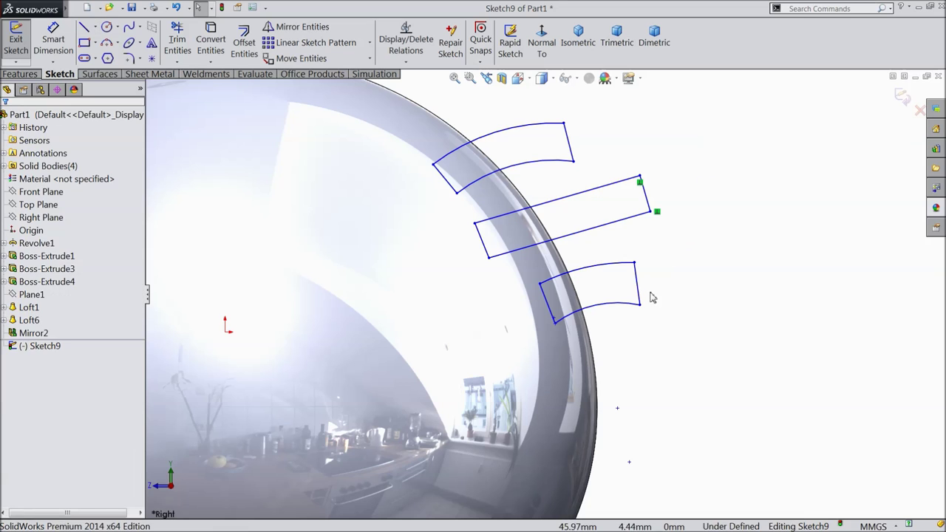
pyautogui.moveTo(641, 306)
pyautogui.mouseDown()
pyautogui.moveTo(661, 311)
pyautogui.moveTo(650, 309)
pyautogui.mouseUp()
# Extrude the three strip profiles as a boss with a Mid Plane end condition and a depth of 4 mm
pyautogui.scroll(4, 539, 297)
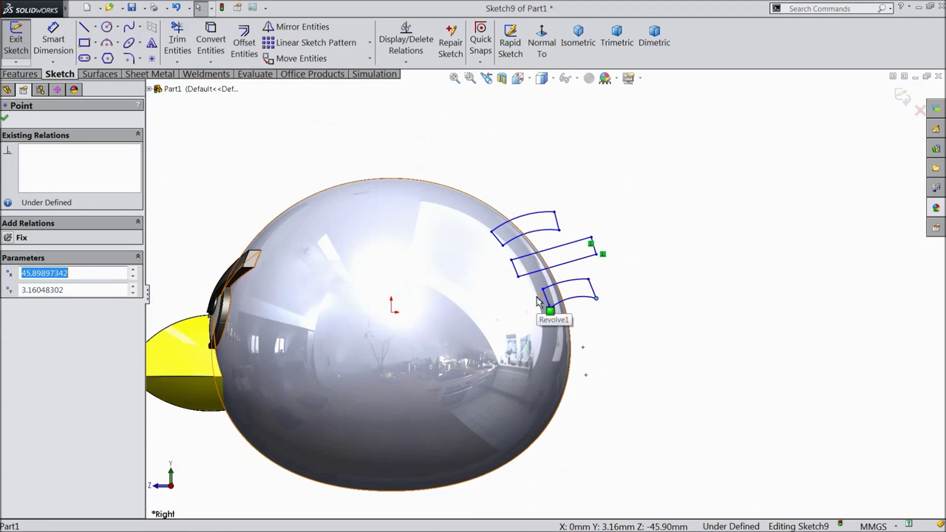
pyautogui.scroll(-3, 567, 238)
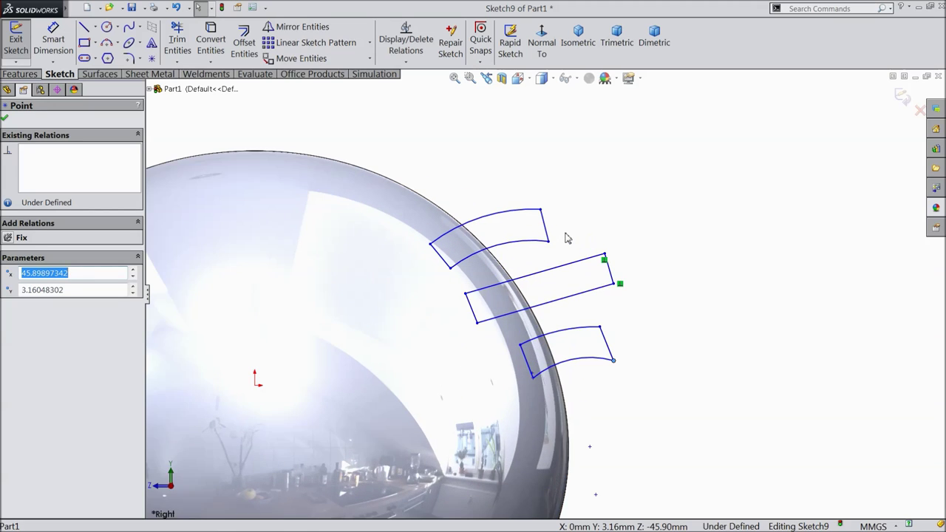
pyautogui.scroll(-1, 563, 248)
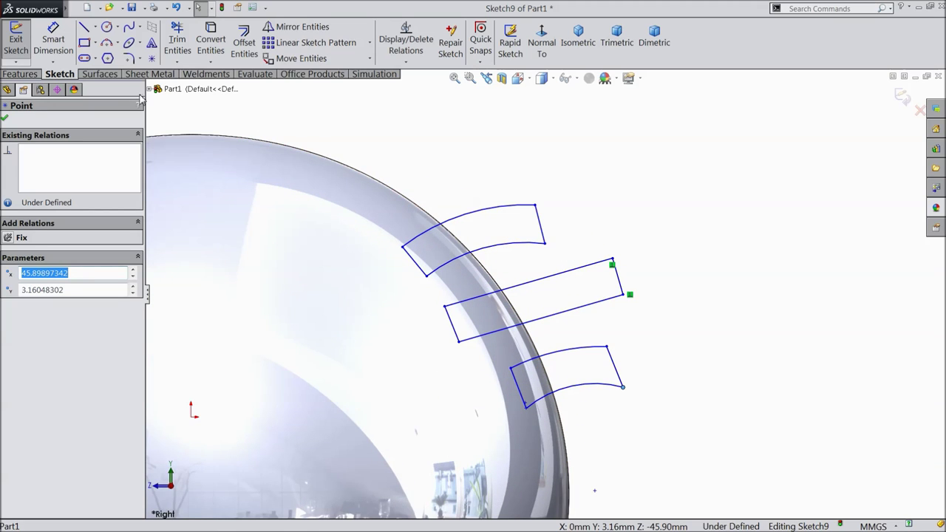
pyautogui.click(28, 75)
pyautogui.click(22, 41)
pyautogui.scroll(5, 391, 200)
pyautogui.moveTo(390, 200)
pyautogui.mouseDown(button='middle')
pyautogui.moveTo(401, 197)
pyautogui.moveTo(425, 299)
pyautogui.mouseUp(button='middle')
pyautogui.click(74, 187)
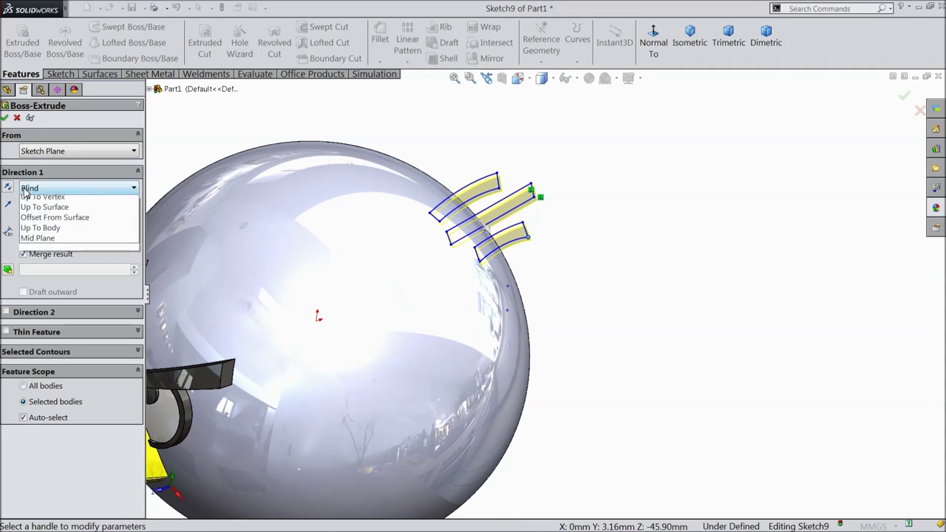
pyautogui.click(43, 262)
pyautogui.write('4')
pyautogui.press('Return')
pyautogui.moveTo(284, 120)
pyautogui.mouseDown(button='middle')
pyautogui.moveTo(318, 159)
pyautogui.moveTo(291, 111)
pyautogui.mouseUp(button='middle')
pyautogui.click(7, 118)
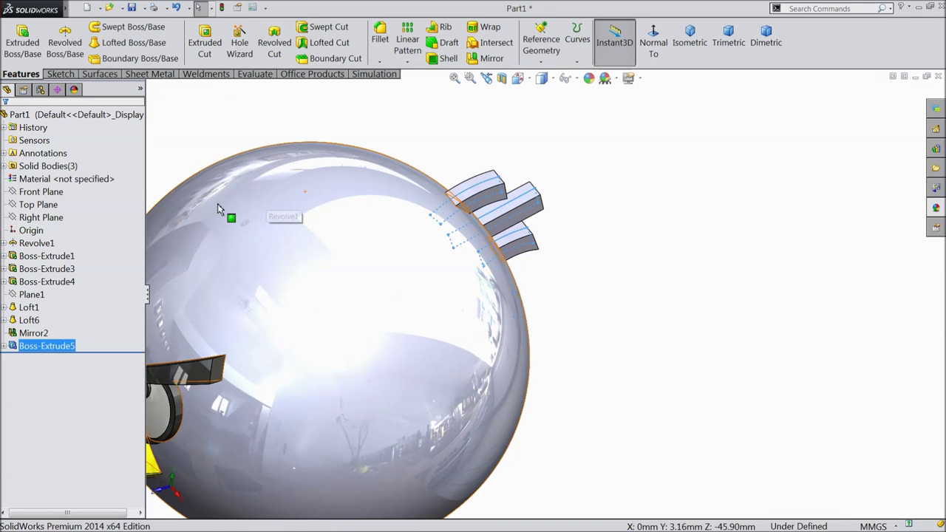
# Apply a black color appearance to the extruded strips at the back of the head
pyautogui.click(594, 82)
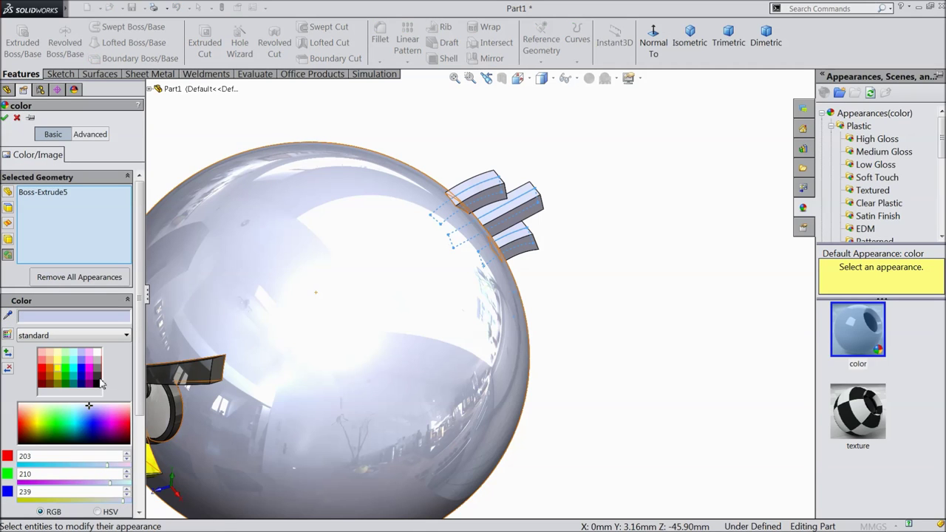
pyautogui.click(99, 383)
pyautogui.click(5, 118)
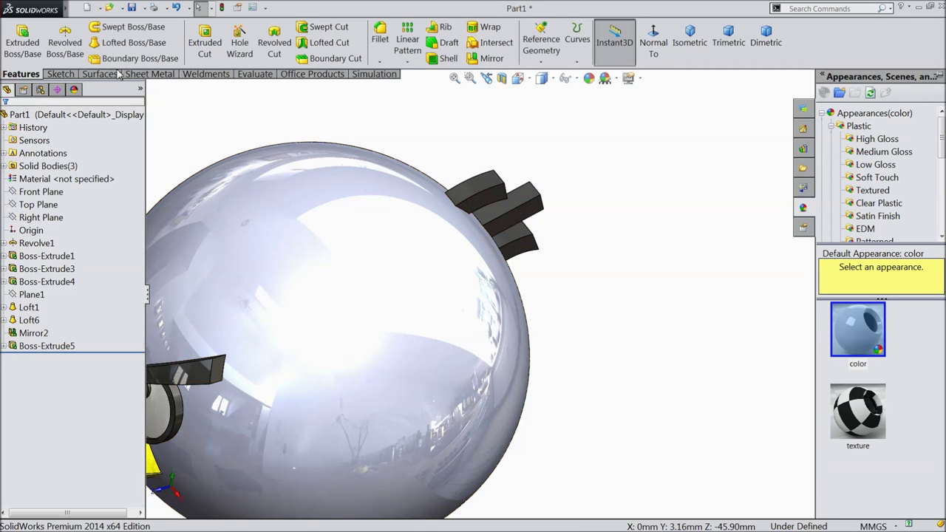
# Fillet the six corner edges at the outer ends of the three tail strips with a constant radius of 2 mm
pyautogui.click(382, 40)
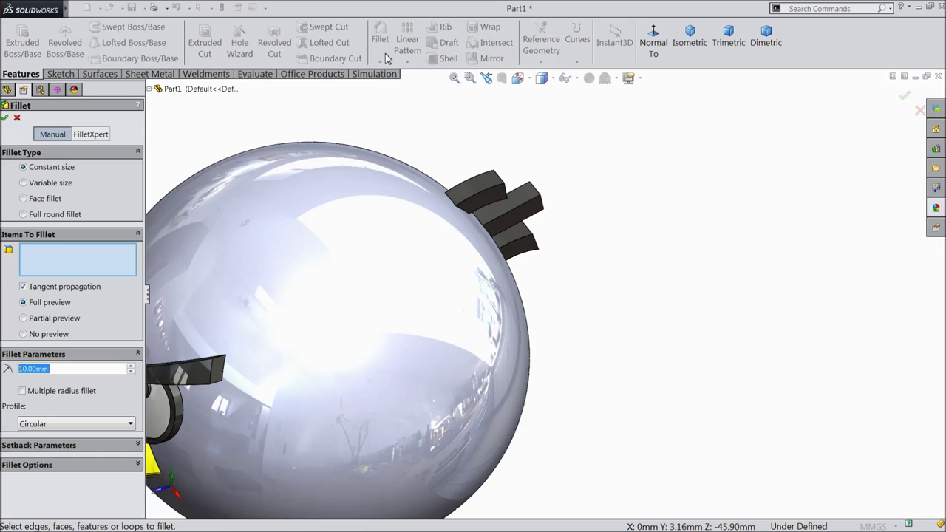
pyautogui.write('1')
pyautogui.moveTo(443, 130); pyautogui.dragTo(387, 154, button='middle')
pyautogui.scroll(-5, 517, 213)
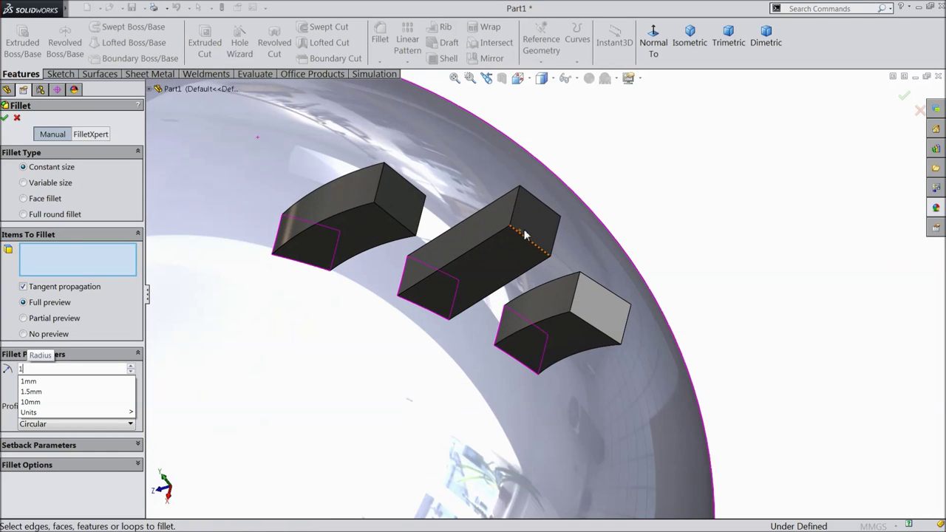
pyautogui.click(514, 213)
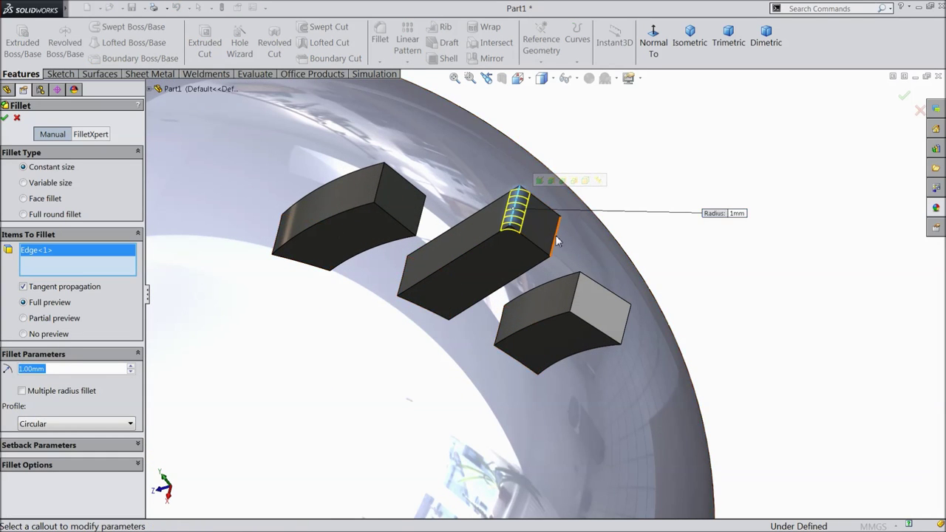
pyautogui.click(550, 233)
pyautogui.click(379, 186)
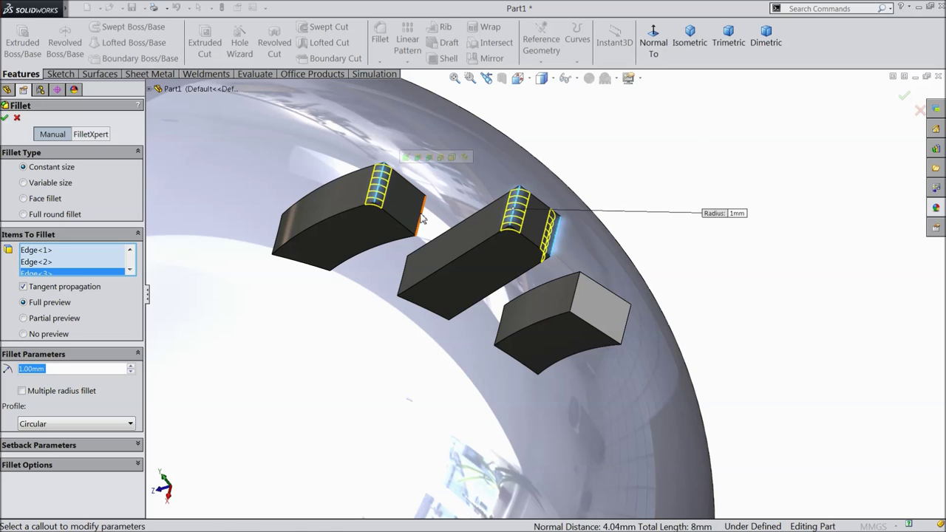
pyautogui.click(416, 215)
pyautogui.click(572, 294)
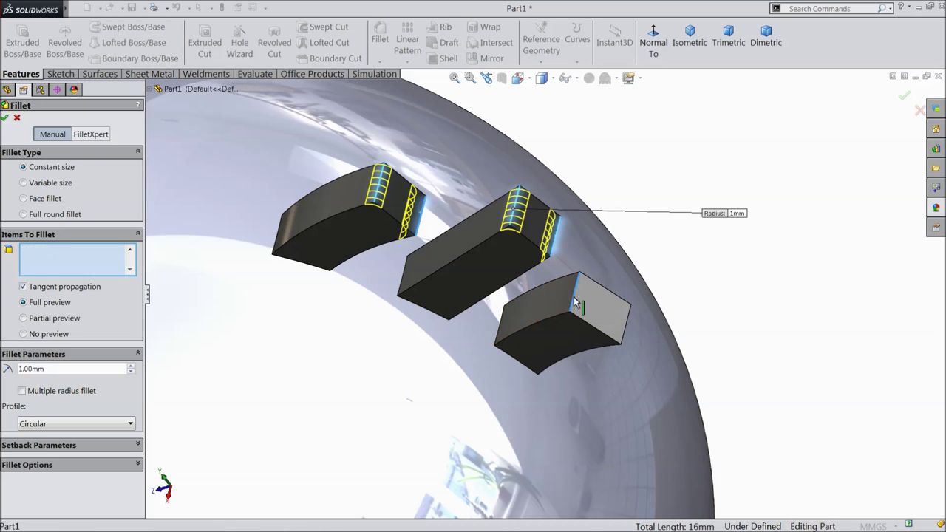
pyautogui.click(627, 331)
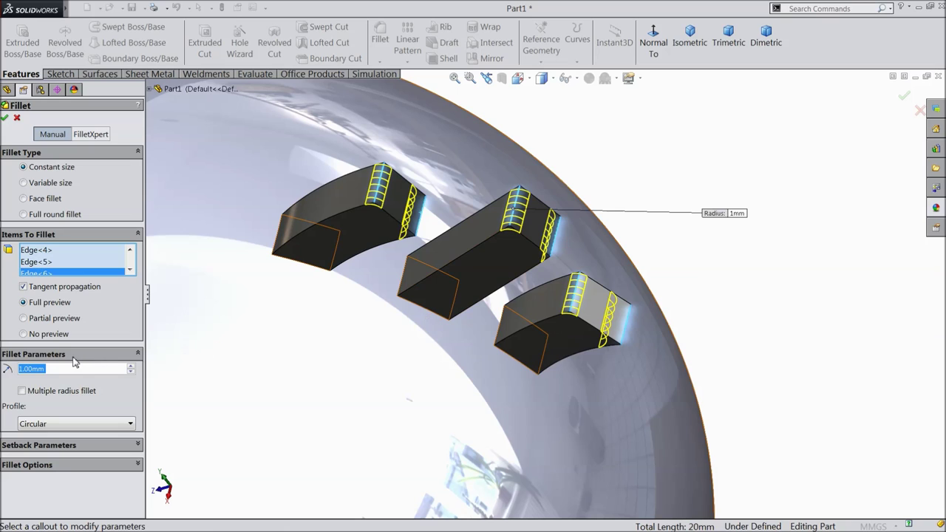
pyautogui.write('2')
pyautogui.press('Return')
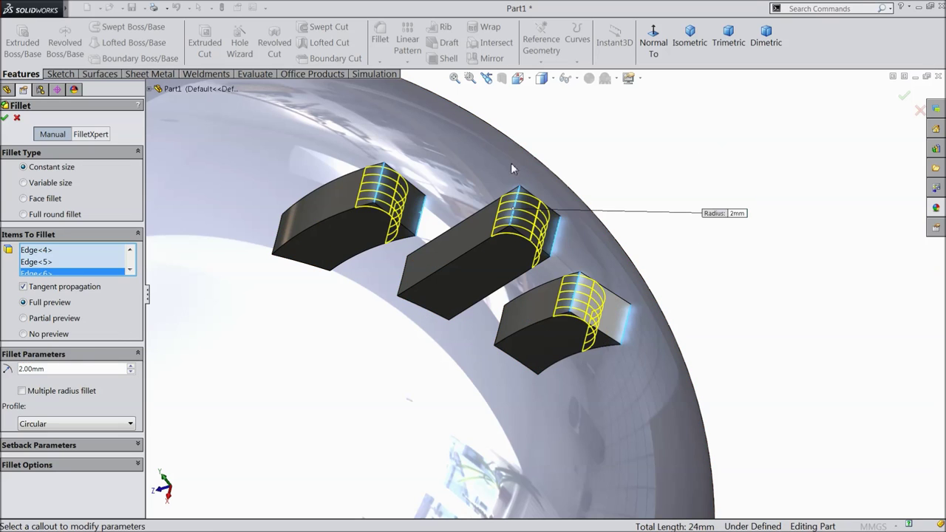
pyautogui.click(6, 119)
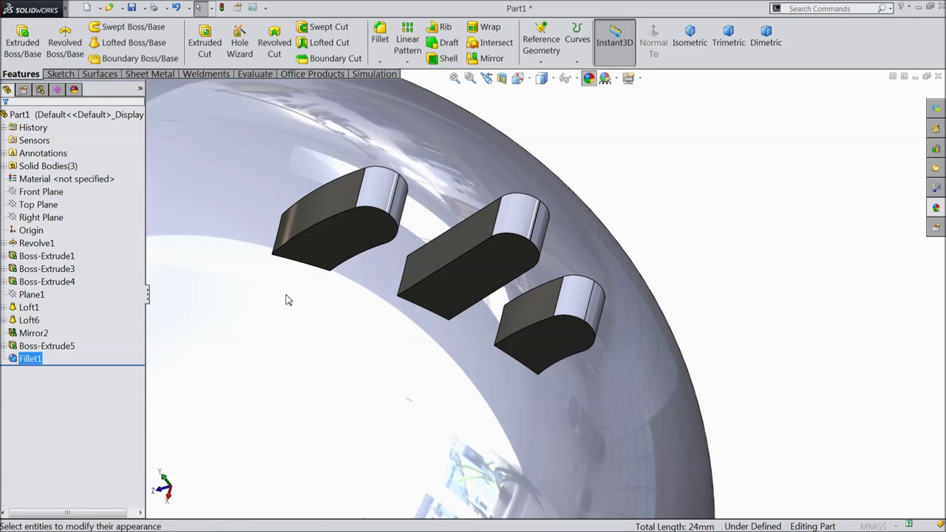
# Apply a dark black color with RGB 64, 64, 64 to the fillet on the tail strips
pyautogui.click(99, 381)
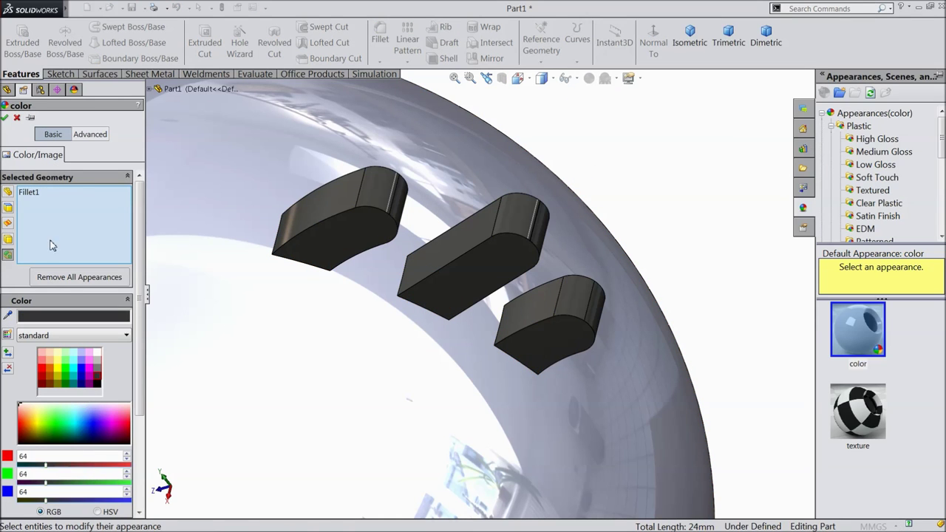
pyautogui.click(6, 119)
pyautogui.scroll(8, 544, 229)
pyautogui.moveTo(541, 228); pyautogui.dragTo(641, 237, button='middle')
pyautogui.scroll(-3, 508, 281)
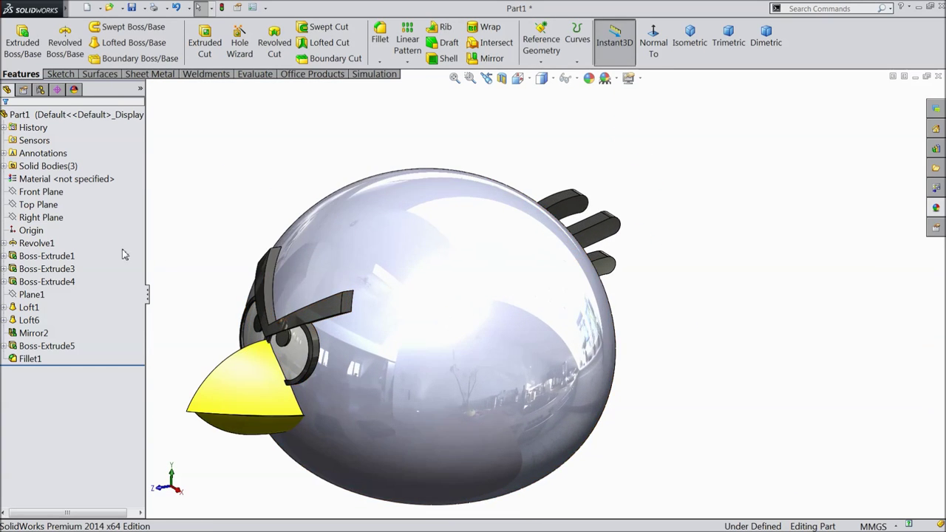
# Start a sketch on the Right Plane and draw a slanted line about 18.9 mm long crossing the top of the head's outline
pyautogui.click(31, 218)
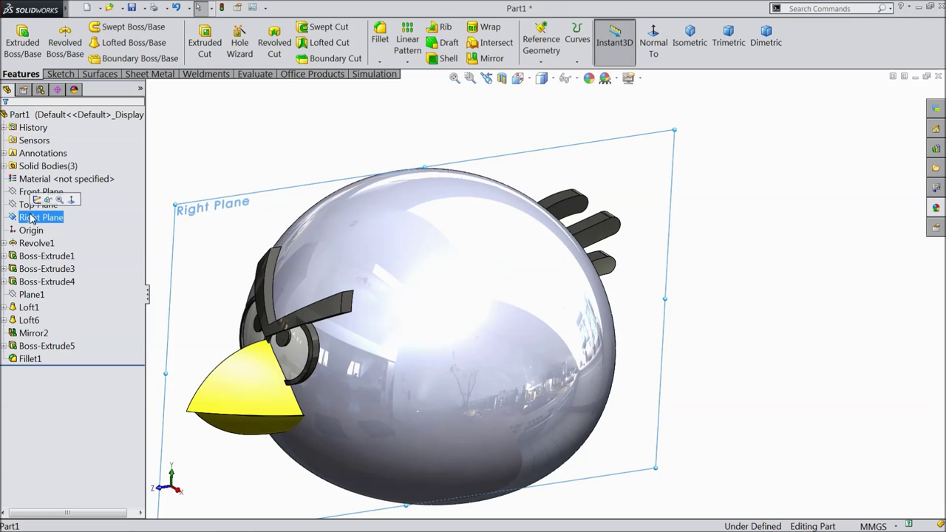
pyautogui.click(30, 198)
pyautogui.click(653, 52)
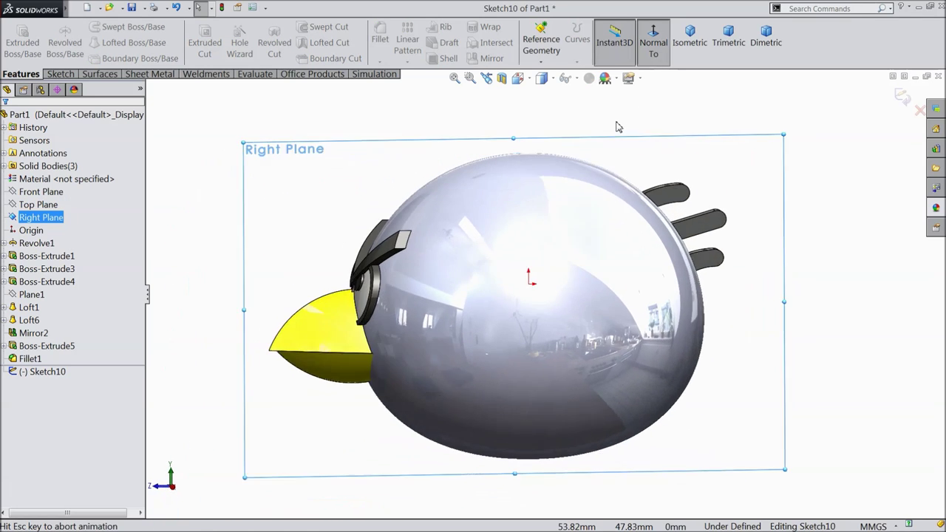
pyautogui.click(49, 75)
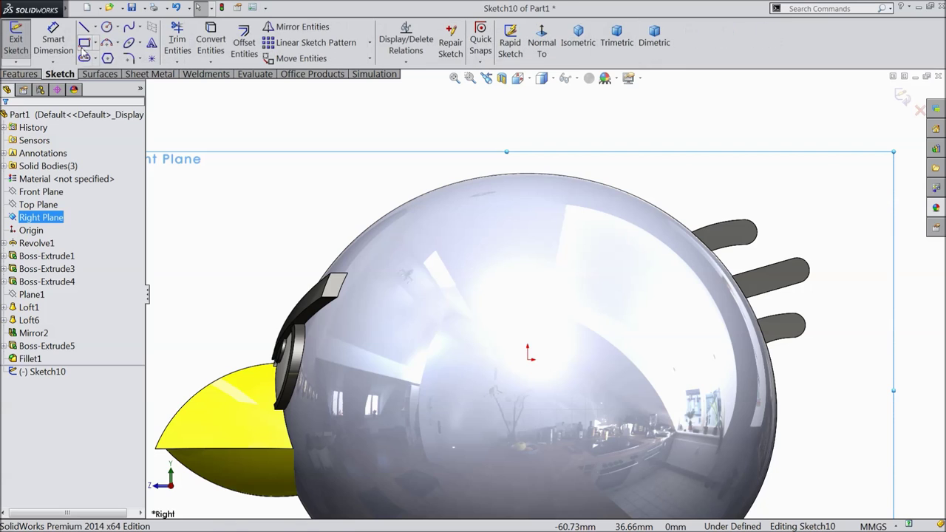
pyautogui.click(84, 28)
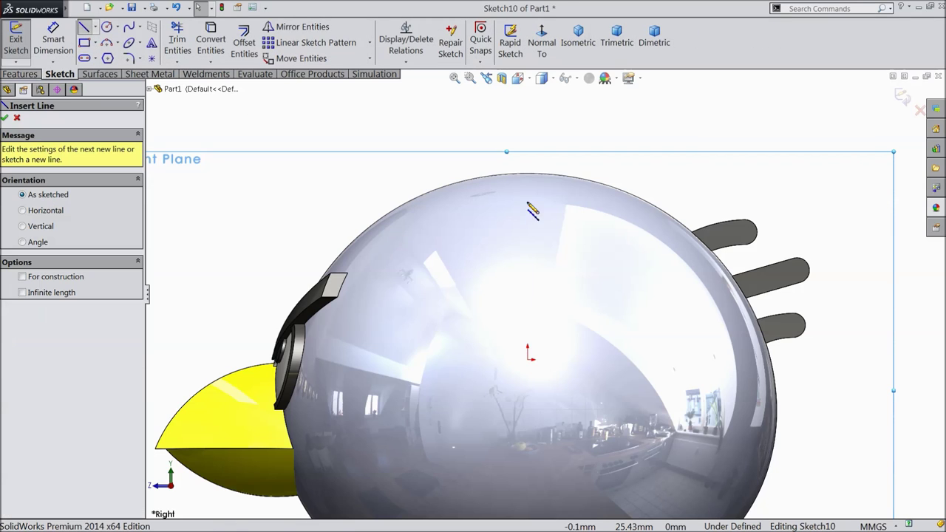
pyautogui.click(479, 198)
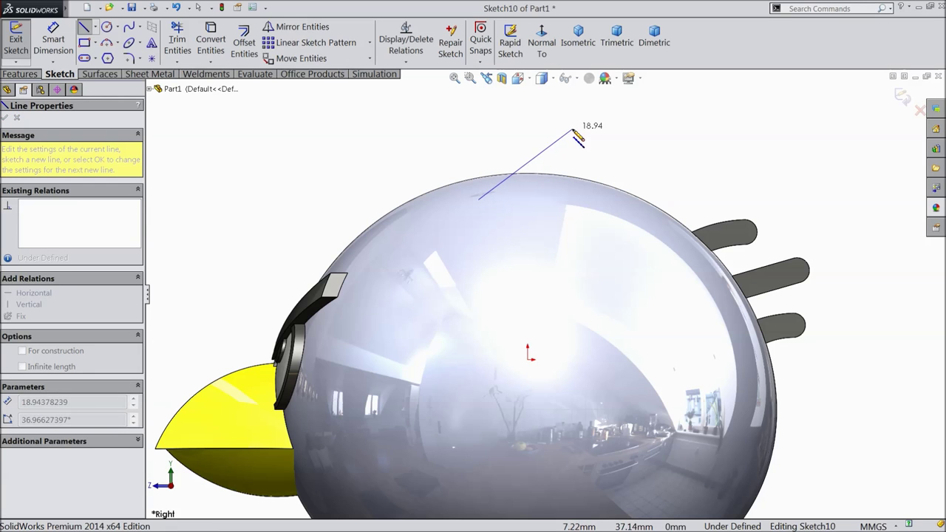
pyautogui.click(574, 130)
# Close the profile with an arc at the upper end, a slanted line and a lower-end arc, and move the lower line-arc corner slightly toward the head
pyautogui.scroll(3, 578, 90)
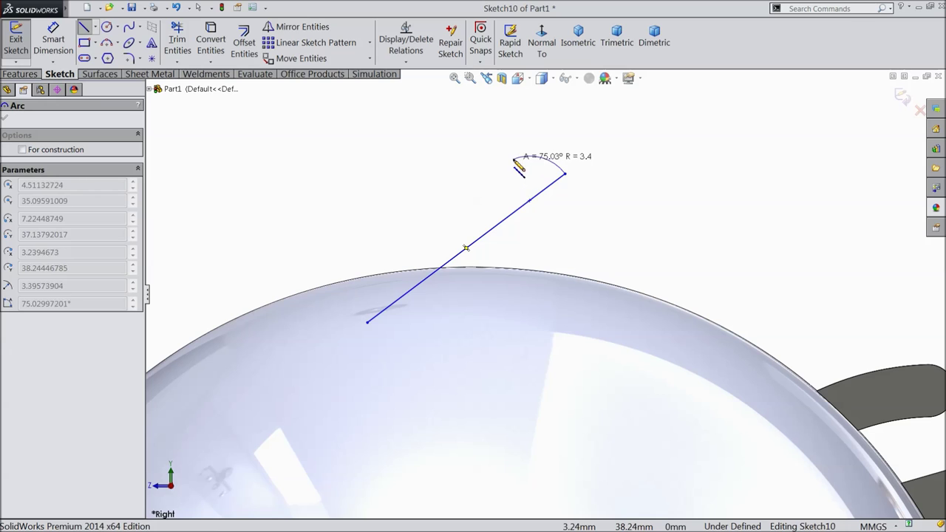
pyautogui.click(516, 157)
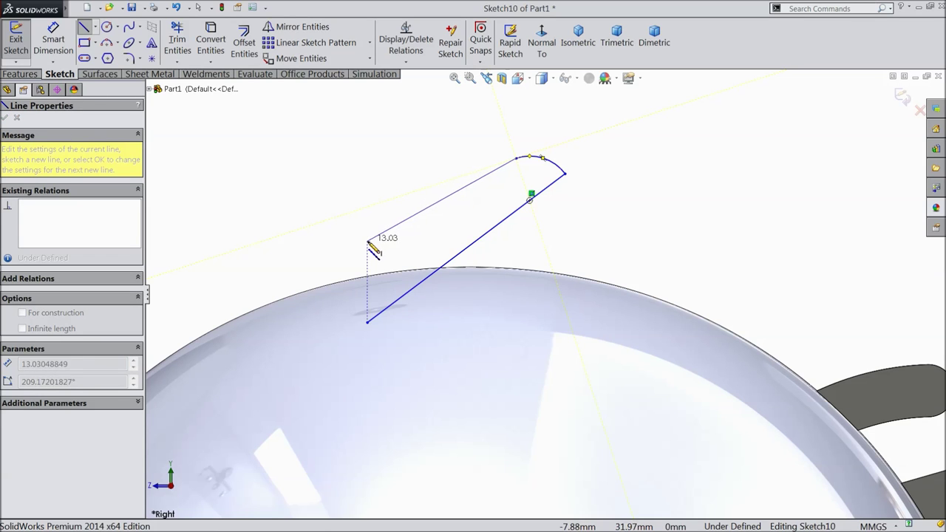
pyautogui.click(372, 244)
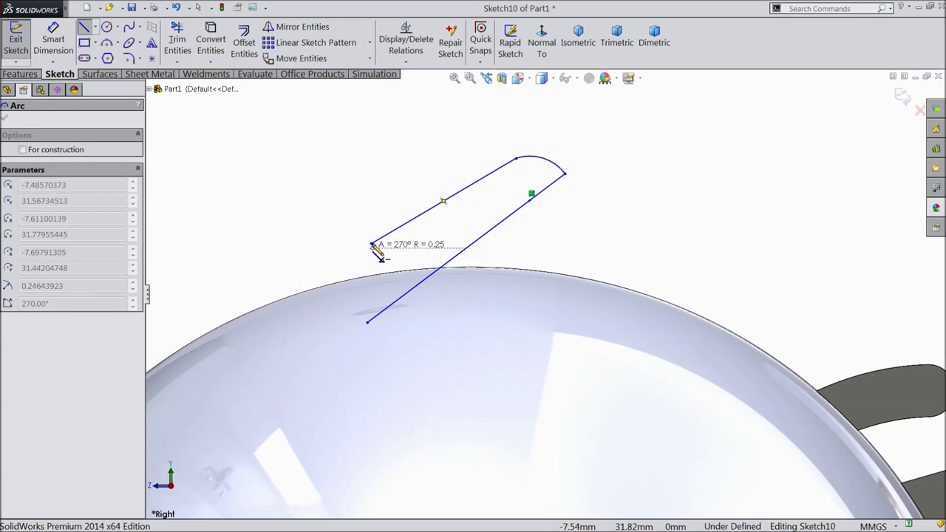
pyautogui.click(368, 322)
pyautogui.rightClick(319, 205)
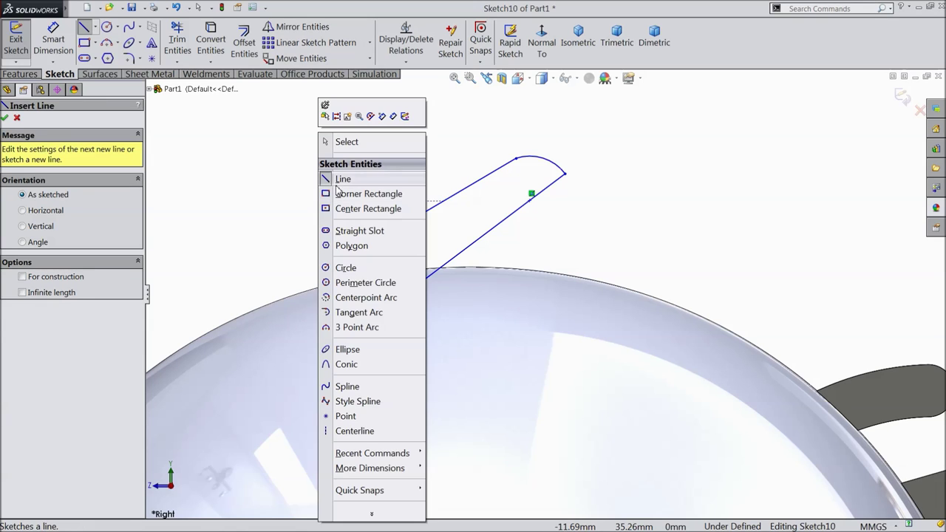
pyautogui.click(344, 145)
pyautogui.scroll(-2, 353, 242)
pyautogui.moveTo(399, 252); pyautogui.dragTo(390, 279)
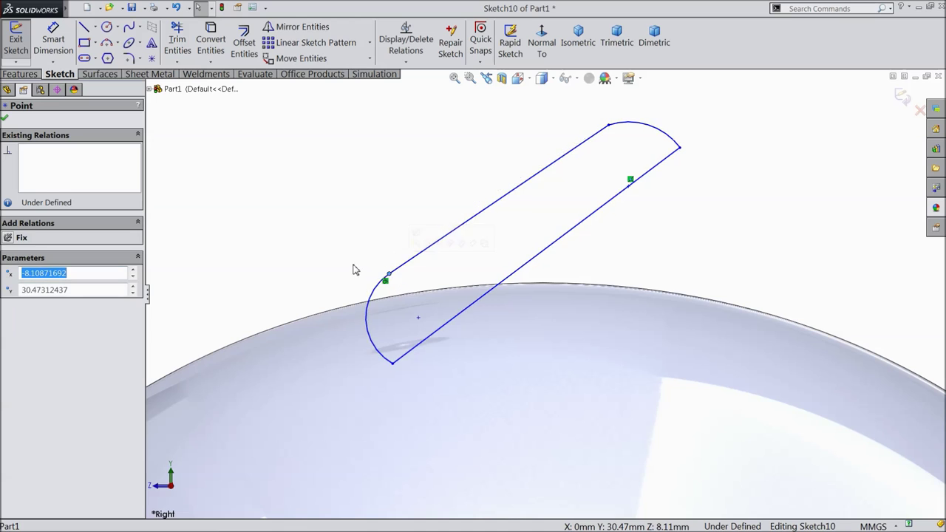
# Revolve the closed profile 360 degrees about its long lower line as a merged boss on top of the head
pyautogui.scroll(5, 357, 270)
pyautogui.scroll(-3, 591, 326)
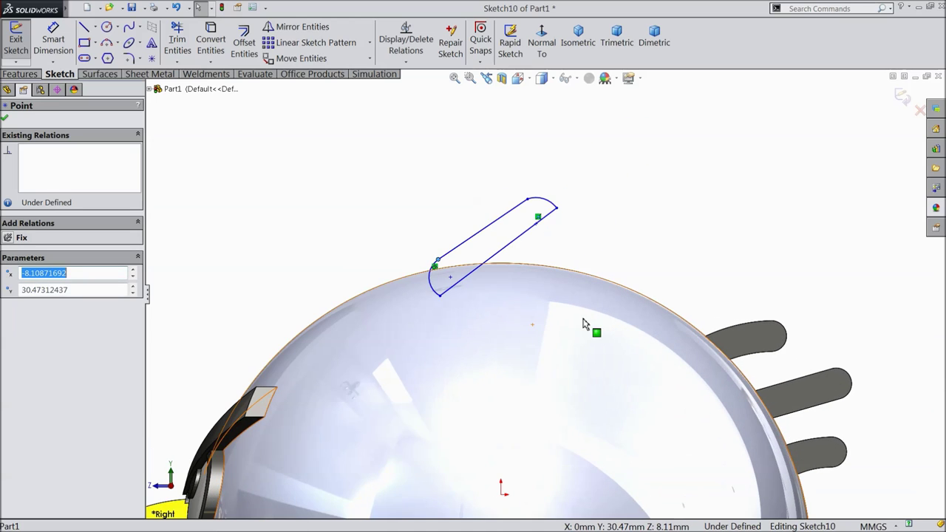
pyautogui.click(20, 74)
pyautogui.click(65, 42)
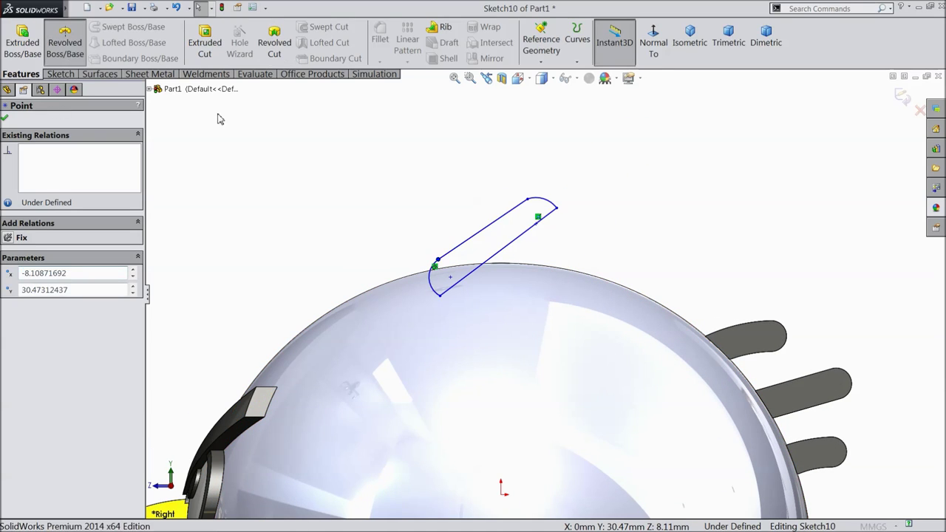
pyautogui.click(507, 252)
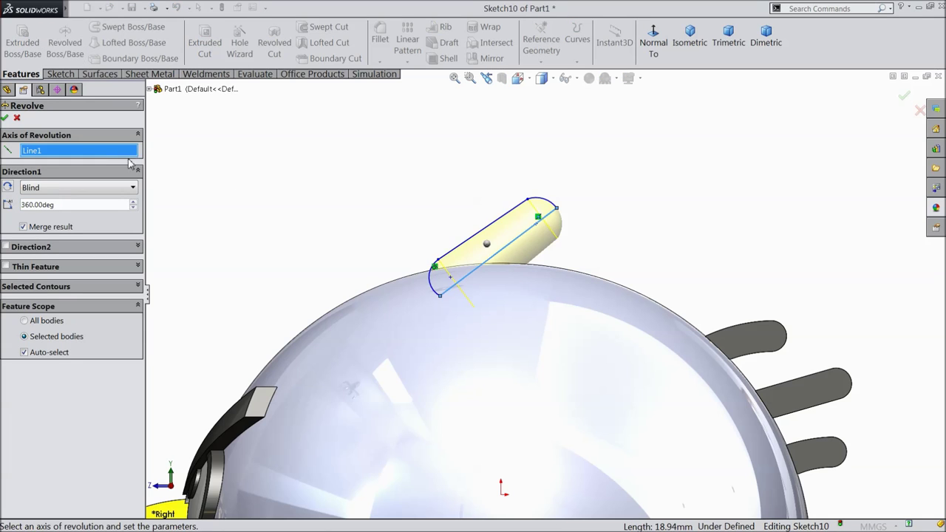
pyautogui.click(6, 119)
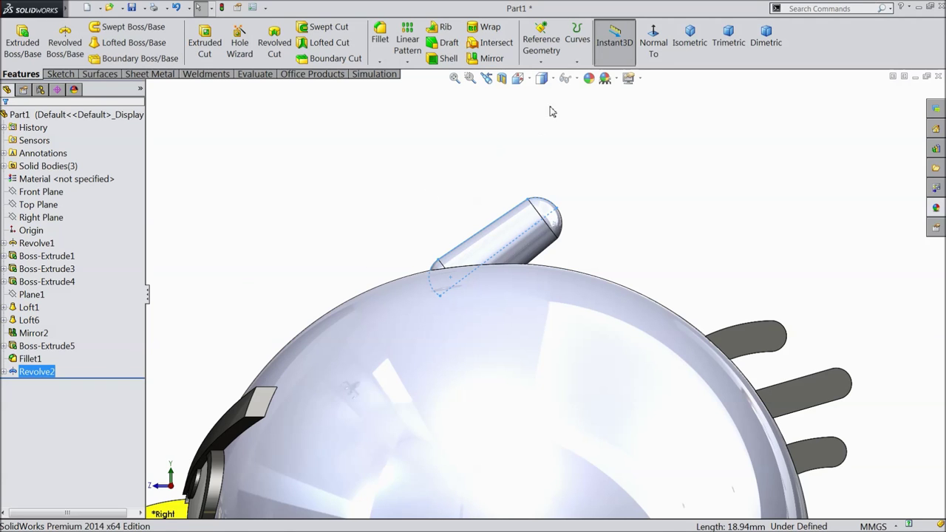
# Apply a red color with RGB 255, 0, 0 to the revolved tuft on top of the head
pyautogui.click(589, 78)
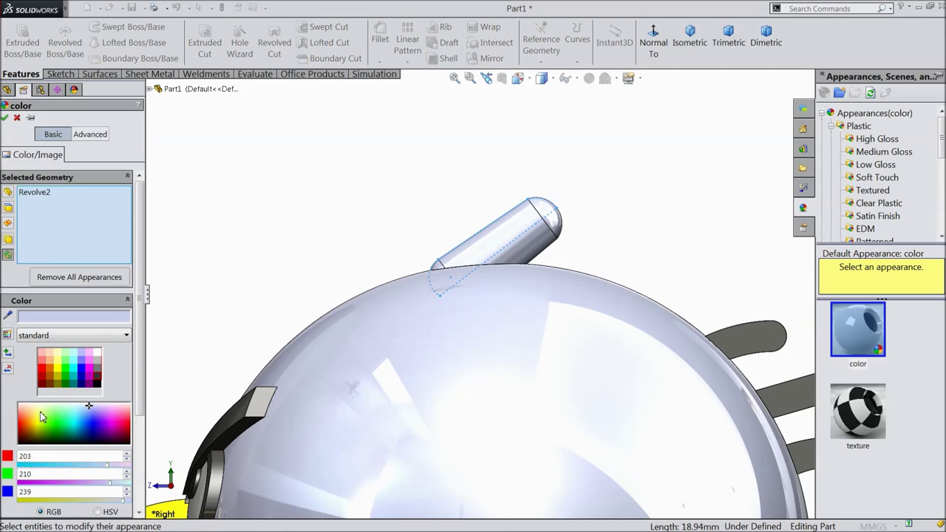
pyautogui.click(45, 379)
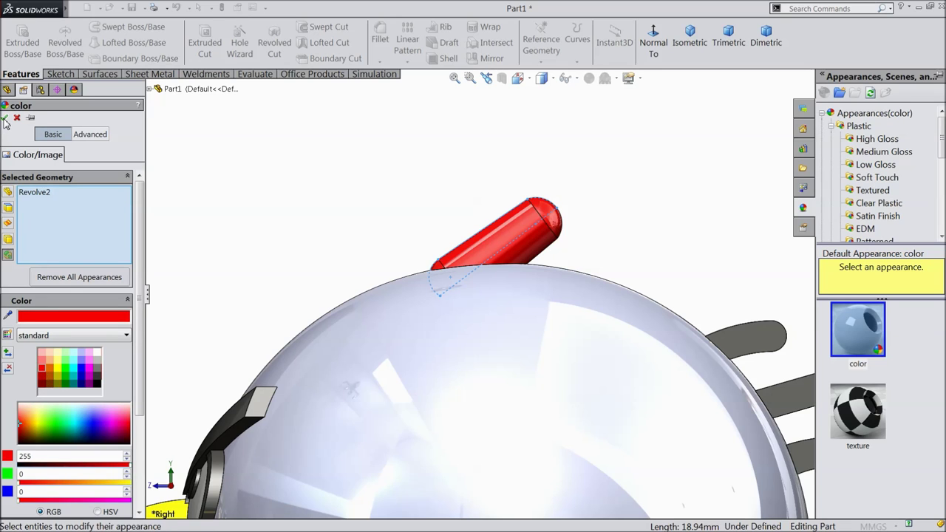
pyautogui.click(5, 119)
# Start a sketch on the Right Plane and draw a slanted line about 14 mm long crossing the head's outline behind the red tuft
pyautogui.click(41, 218)
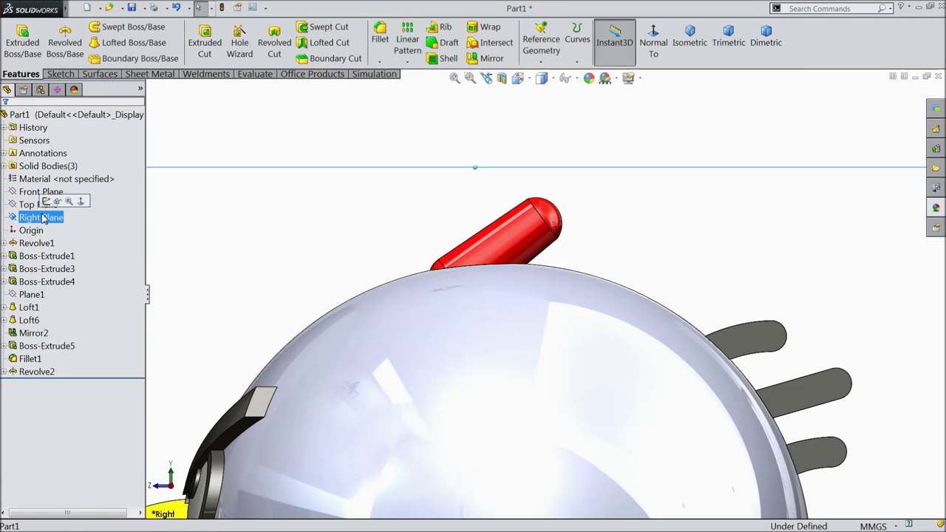
pyautogui.click(51, 205)
pyautogui.click(655, 52)
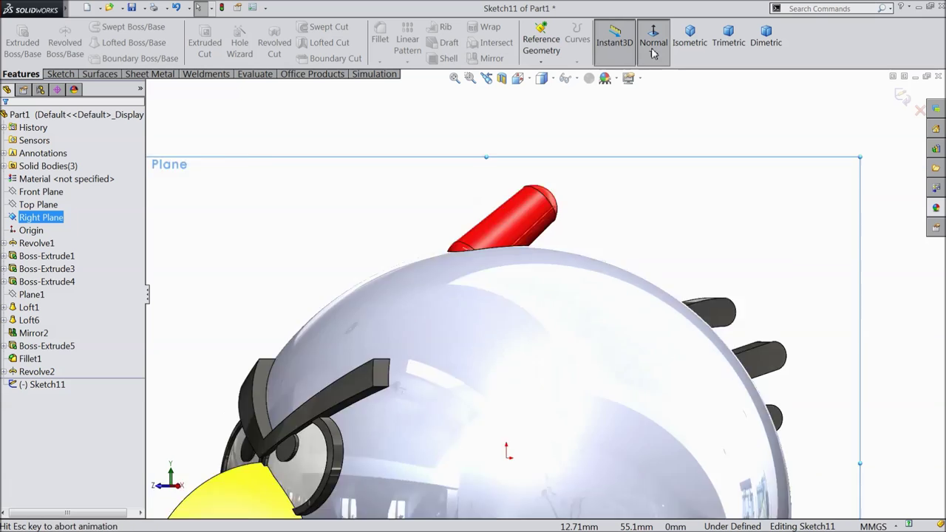
pyautogui.click(654, 52)
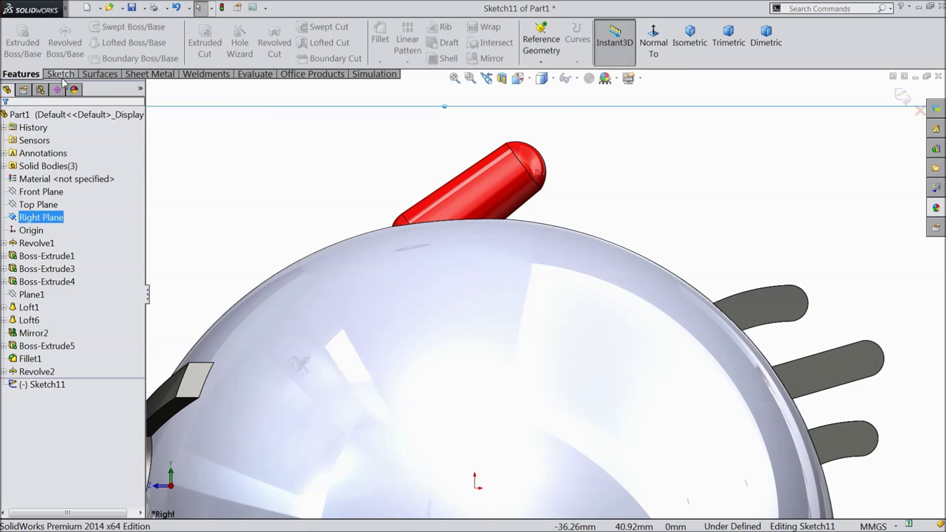
pyautogui.click(62, 75)
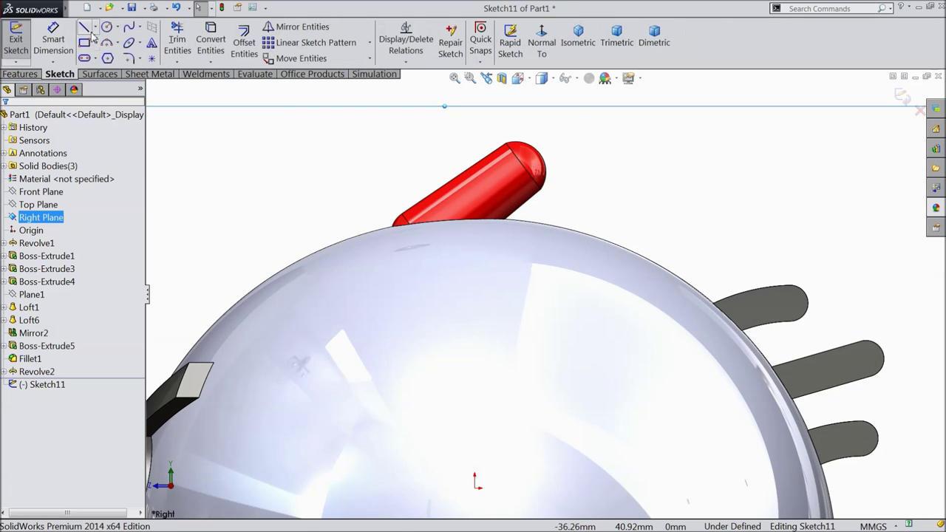
pyautogui.click(84, 28)
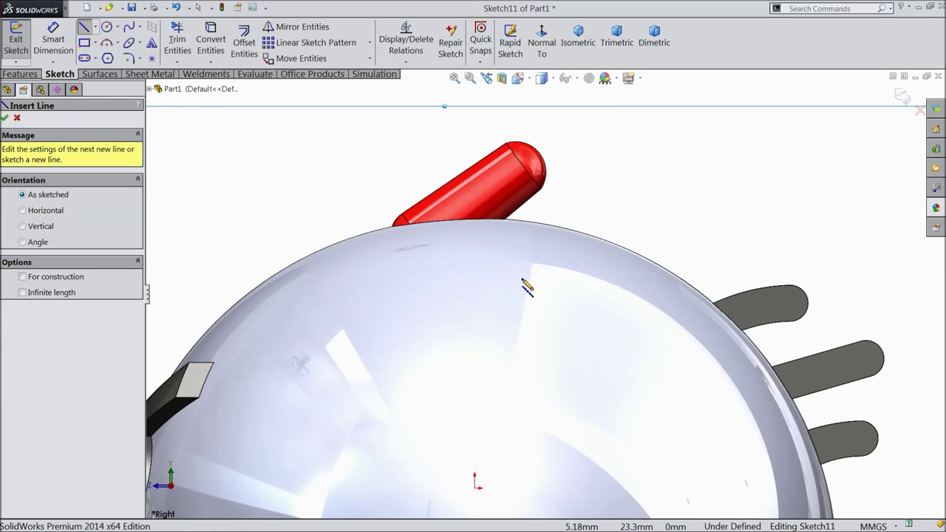
pyautogui.click(522, 279)
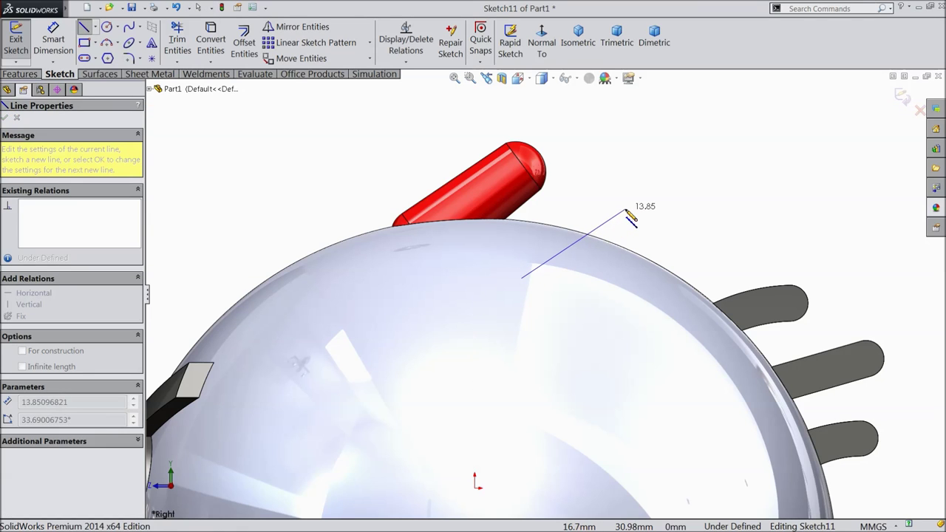
pyautogui.click(624, 211)
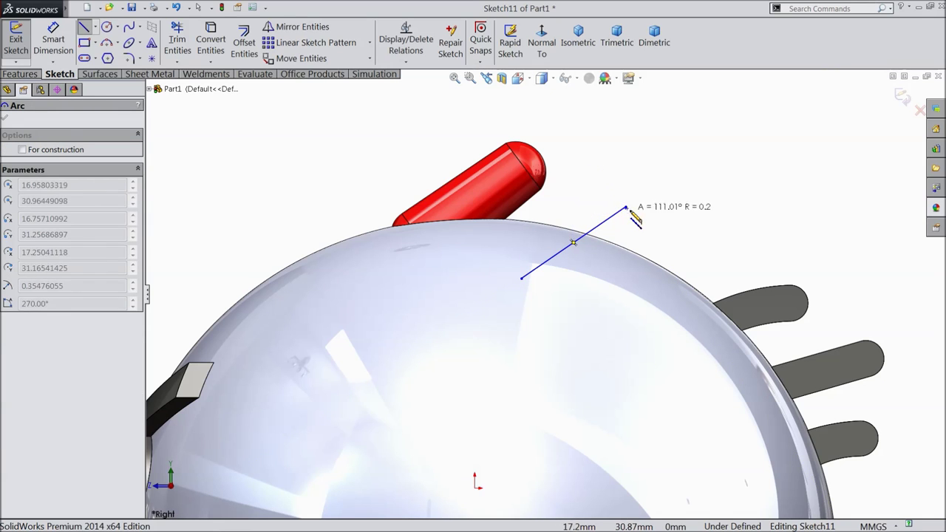
# Close the profile with an arc at the line's upper end, a slanted line back toward the head and a lower-end arc
pyautogui.click(586, 199)
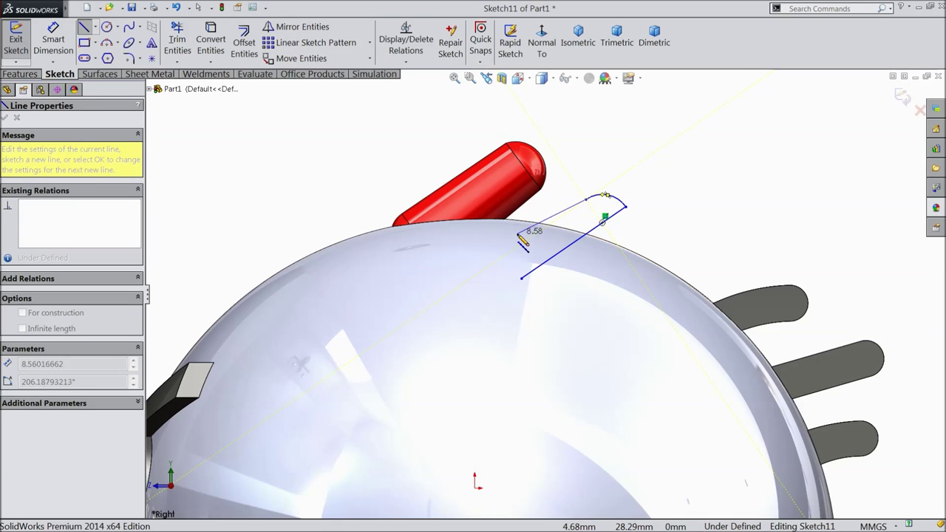
pyautogui.click(518, 234)
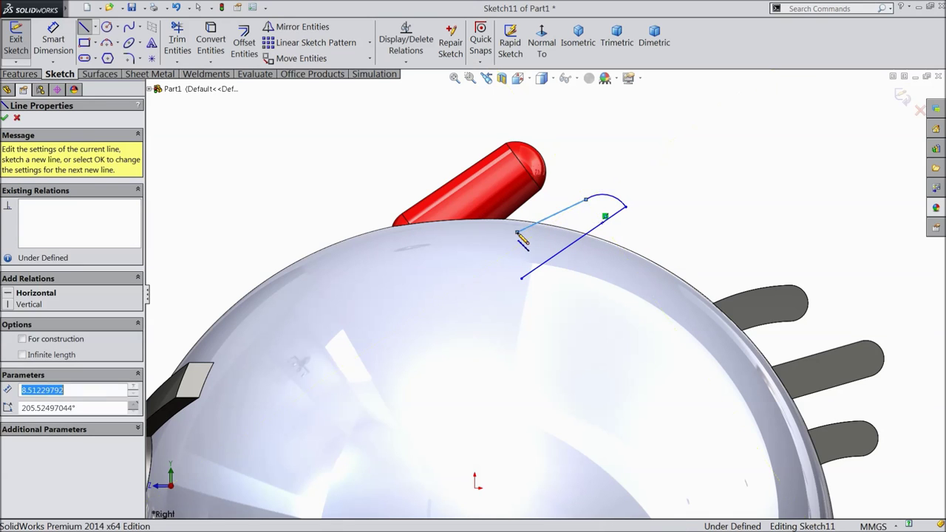
pyautogui.click(522, 279)
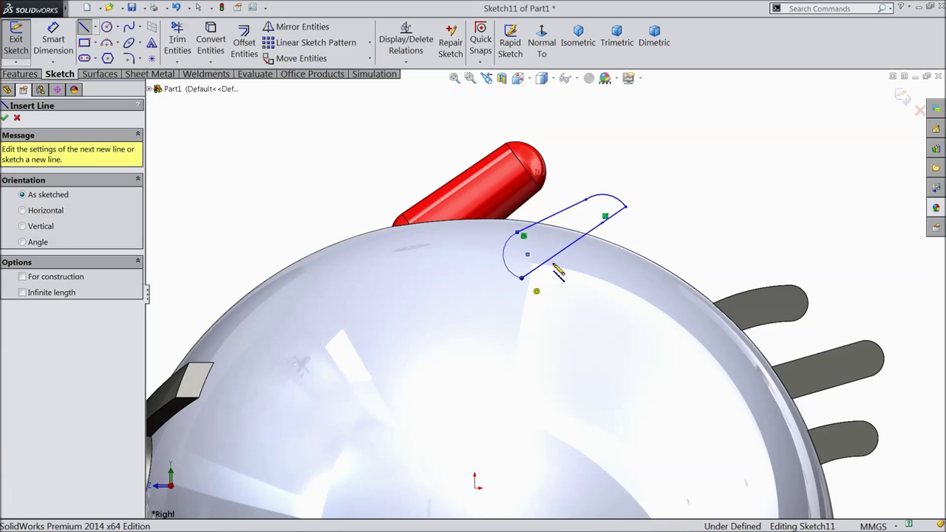
pyautogui.rightClick(596, 162)
pyautogui.click(615, 153)
# Make the profile's upper arc and upper slanted line tangent
pyautogui.scroll(-2, 603, 241)
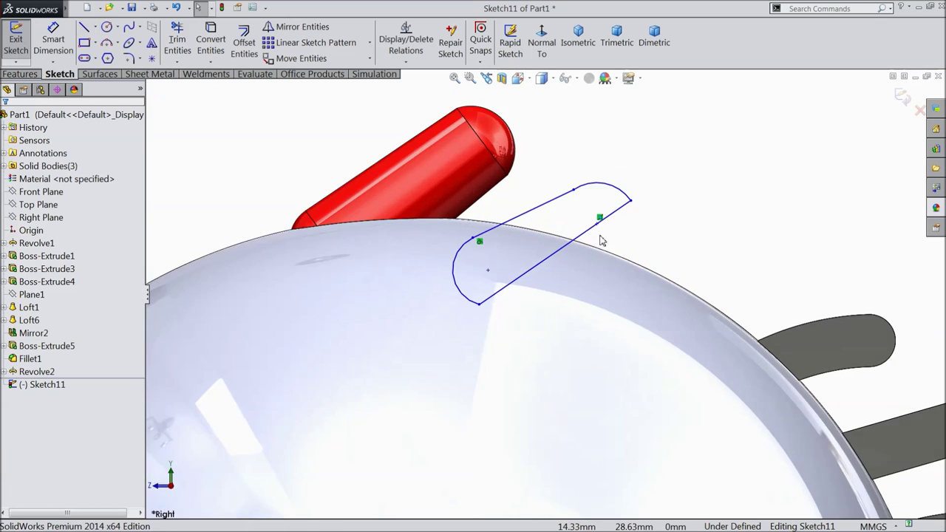
pyautogui.scroll(-3, 577, 214)
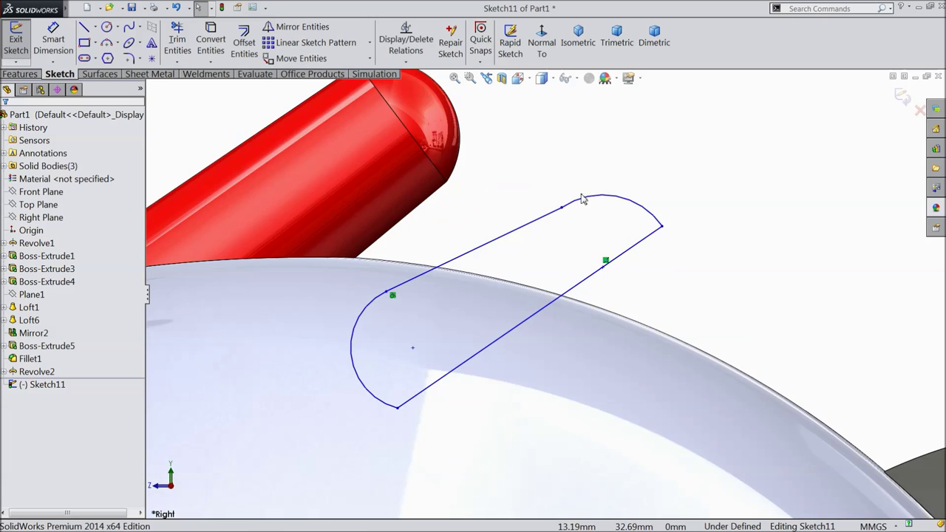
pyautogui.click(550, 216)
pyautogui.keyDown('ctrl'); pyautogui.click(584, 200); pyautogui.keyUp('ctrl')
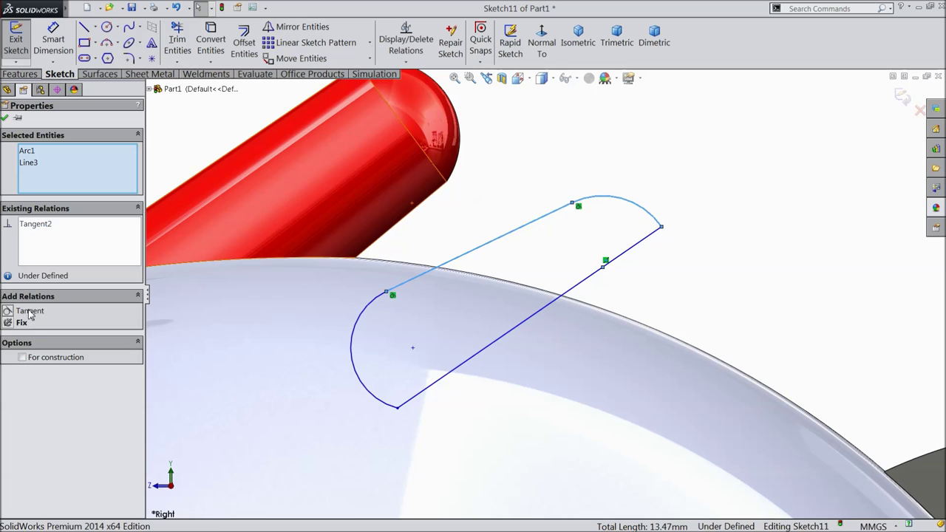
pyautogui.click(6, 118)
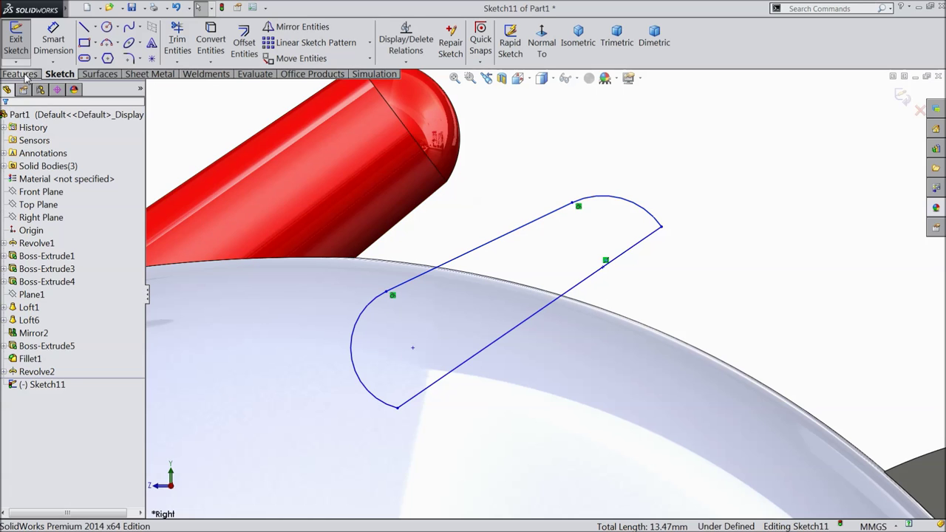
# Revolve the closed profile 360 degrees about its long lower line as a merged boss
pyautogui.click(24, 77)
pyautogui.click(65, 43)
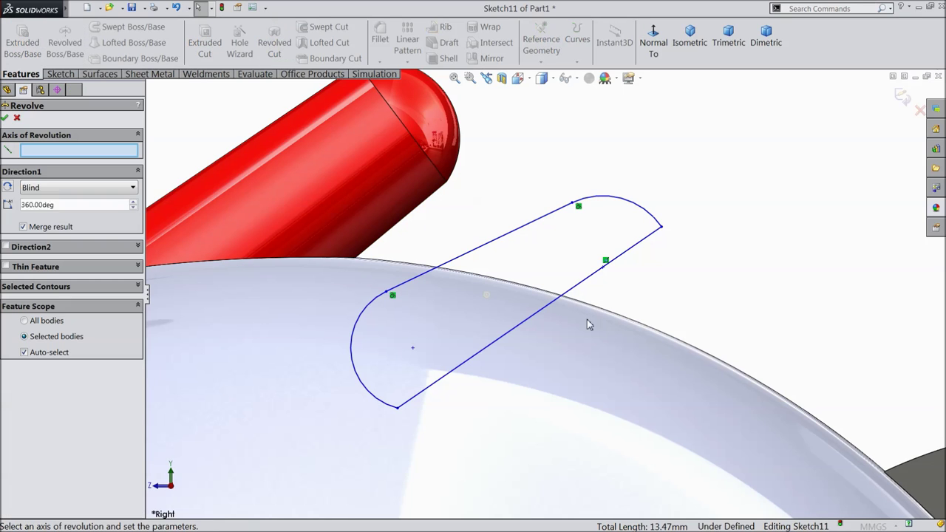
pyautogui.click(585, 281)
pyautogui.click(5, 118)
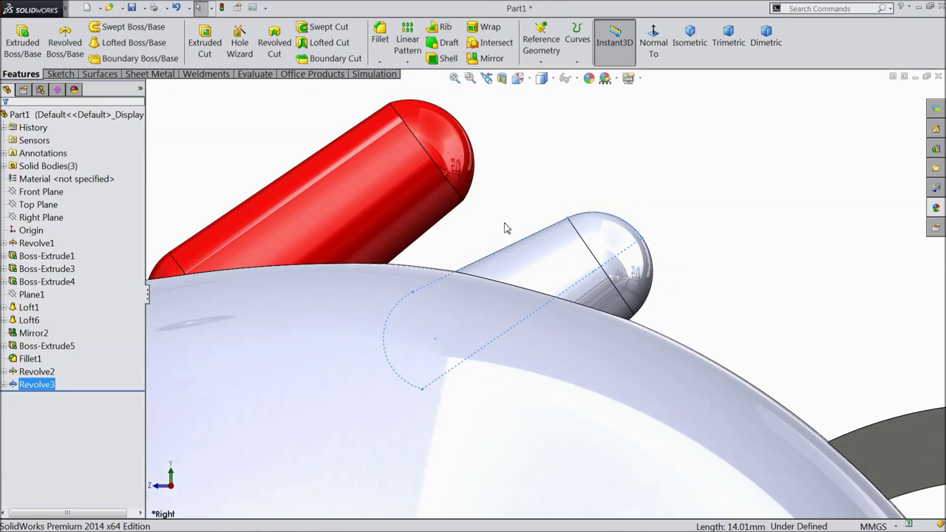
# Apply a red color with RGB 255, 0, 0 to the second revolved tuft
pyautogui.scroll(5, 517, 244)
pyautogui.click(590, 79)
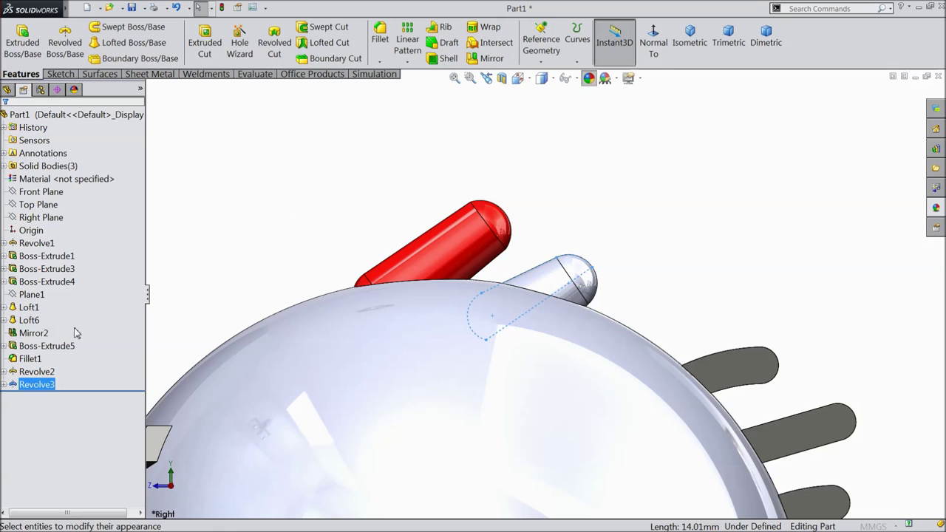
pyautogui.click(43, 367)
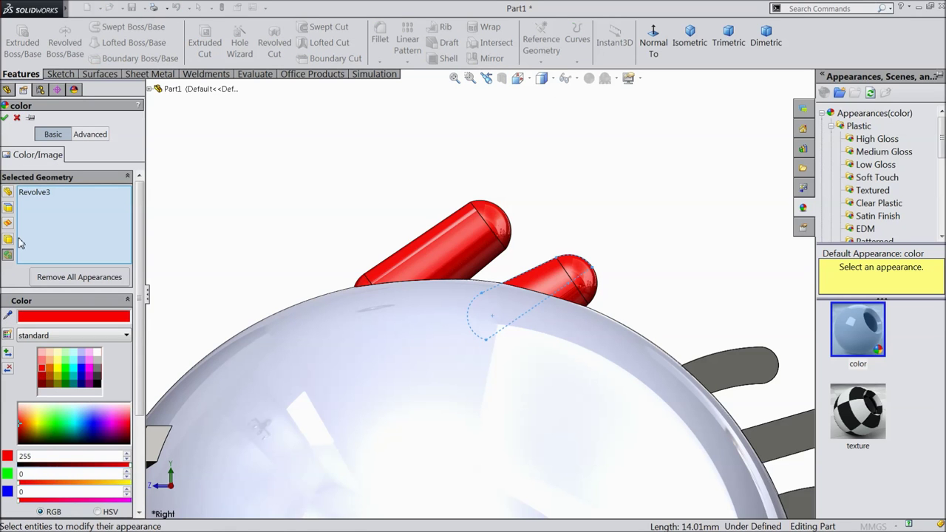
pyautogui.click(6, 118)
# Remove the fillet from the black tail strips and inspect the head from several sides
pyautogui.scroll(-5, 304, 214)
pyautogui.moveTo(341, 224); pyautogui.dragTo(369, 303, button='middle')
pyautogui.scroll(-3, 348, 278)
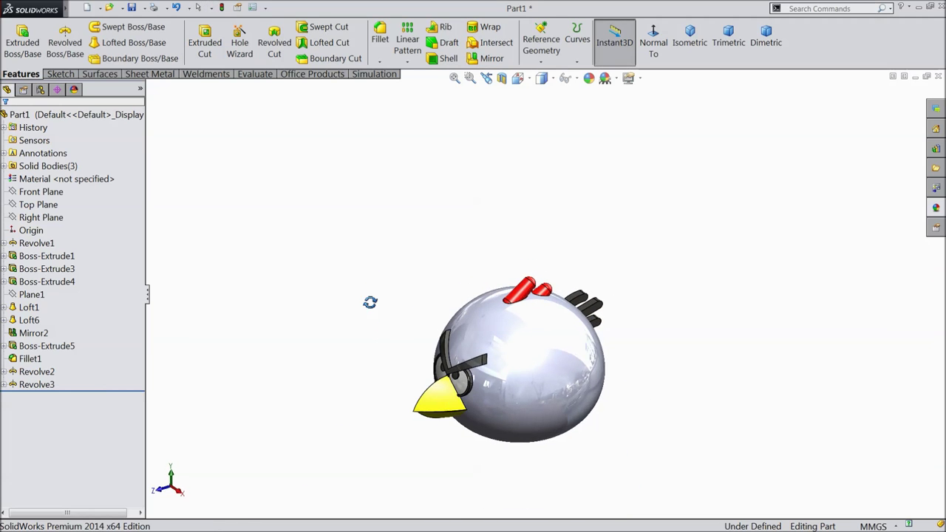
pyautogui.scroll(5, 527, 347)
pyautogui.hotkey('ctrl', 'z')
pyautogui.moveTo(340, 429); pyautogui.dragTo(651, 222, button='middle')
pyautogui.scroll(4, 606, 177)
pyautogui.moveTo(603, 190); pyautogui.dragTo(614, 222, button='middle')
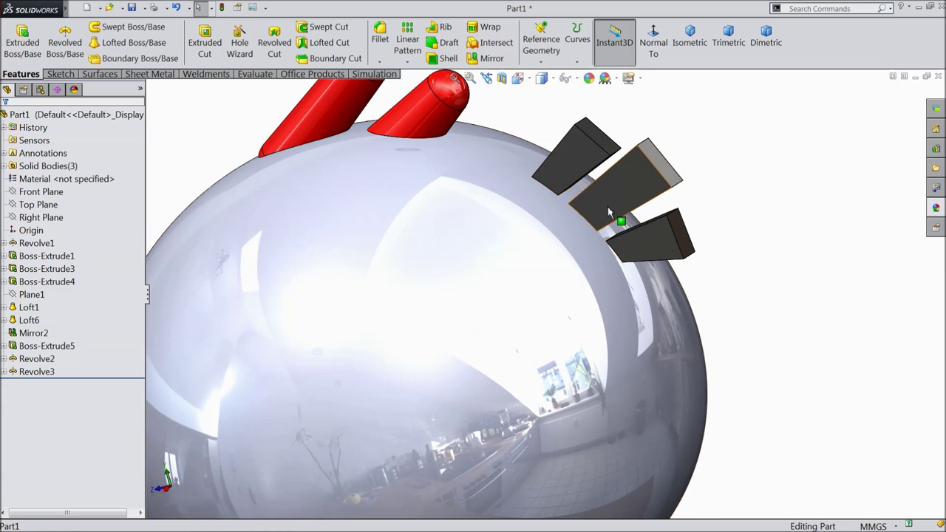
pyautogui.scroll(-5, 610, 215)
pyautogui.moveTo(609, 219); pyautogui.dragTo(507, 296, button='middle')
pyautogui.moveTo(477, 353); pyautogui.dragTo(453, 355, button='middle')
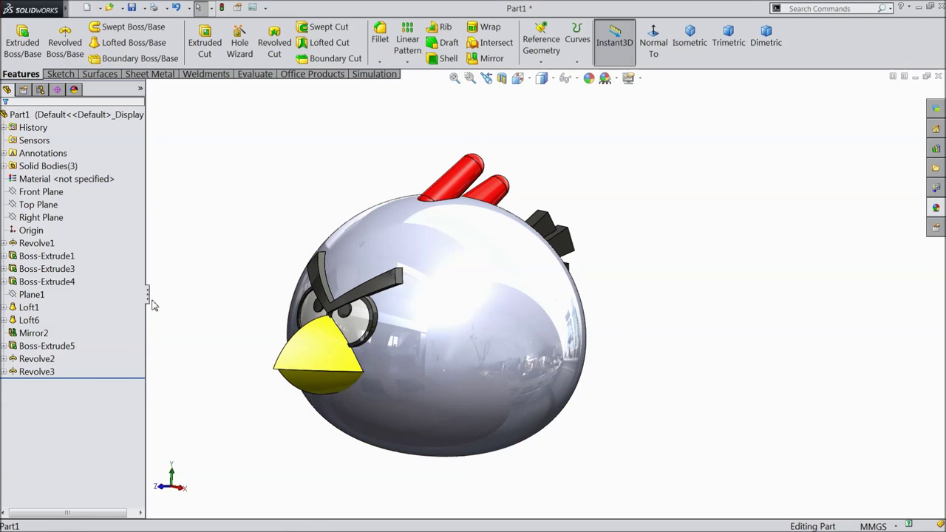
# Create a reference plane offset 40 mm from the Top Plane, flipped to lie below the head
pyautogui.click(52, 207)
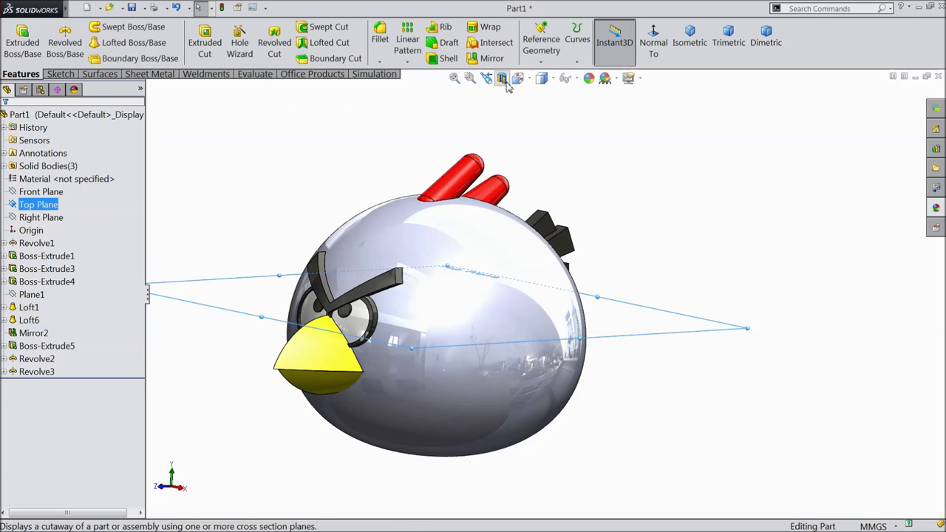
pyautogui.click(540, 65)
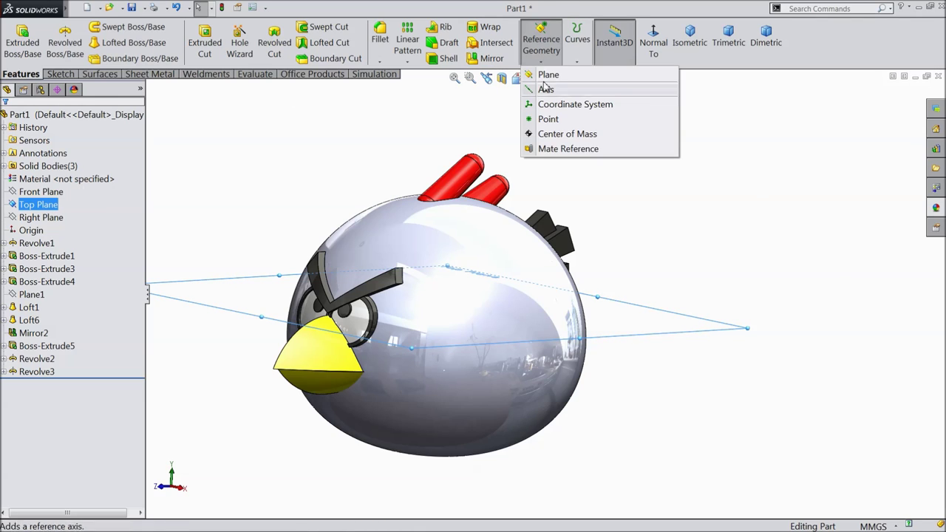
pyautogui.click(547, 74)
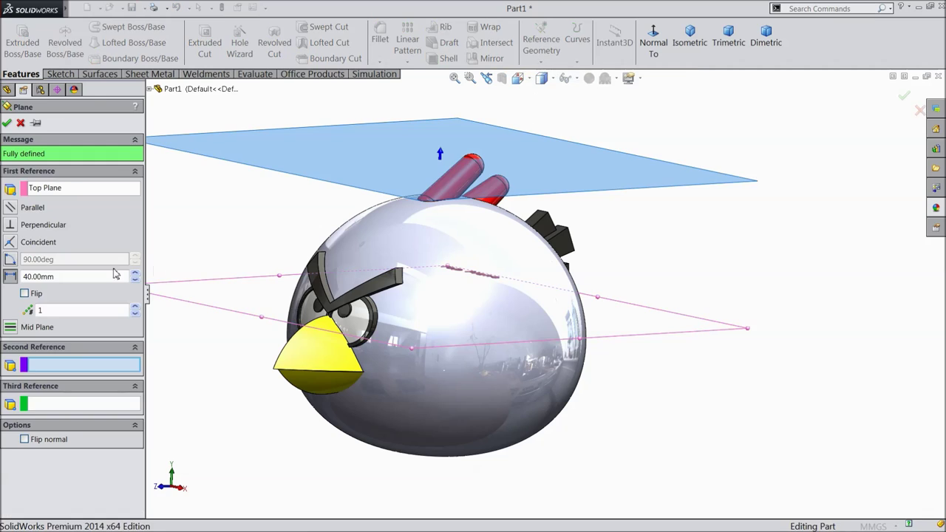
pyautogui.click(24, 293)
pyautogui.click(7, 124)
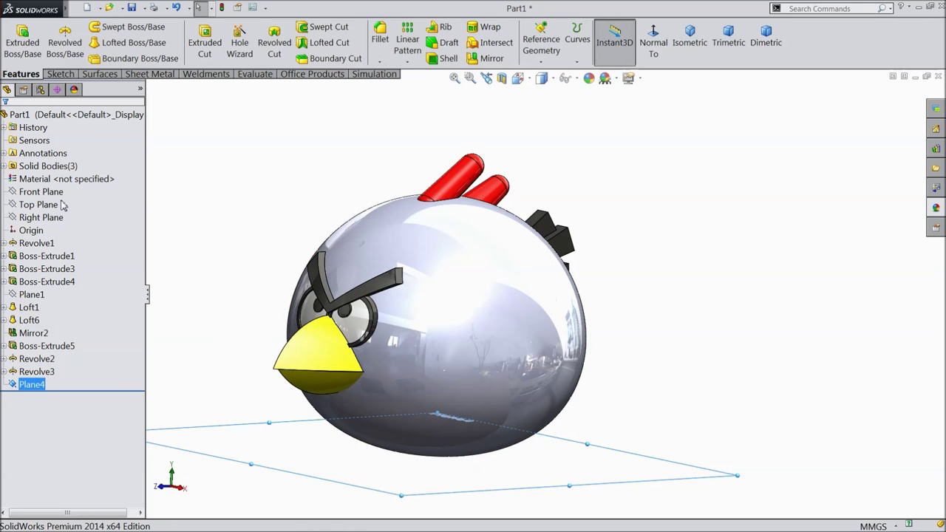
# Create a reference axis at the intersection of the new offset plane and the Front Plane
pyautogui.keyDown('ctrl'); pyautogui.click(45, 192); pyautogui.keyUp('ctrl')
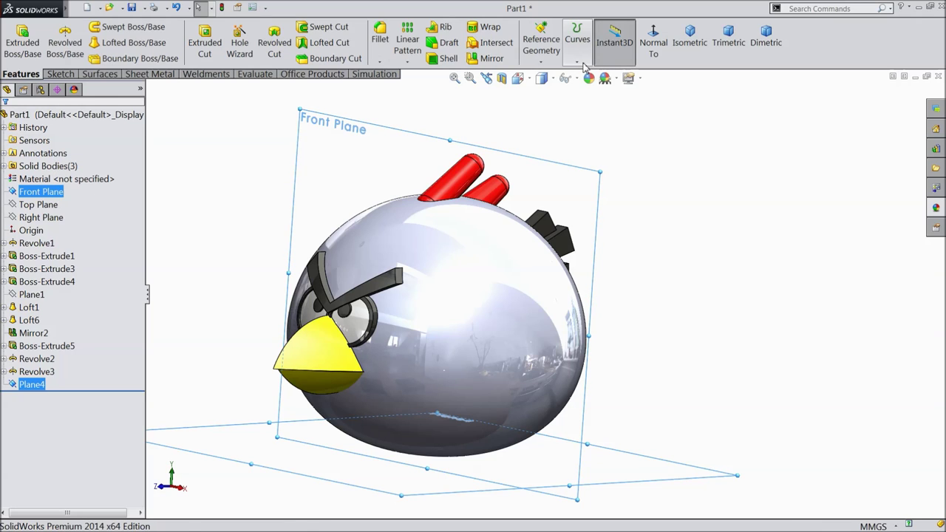
pyautogui.click(542, 62)
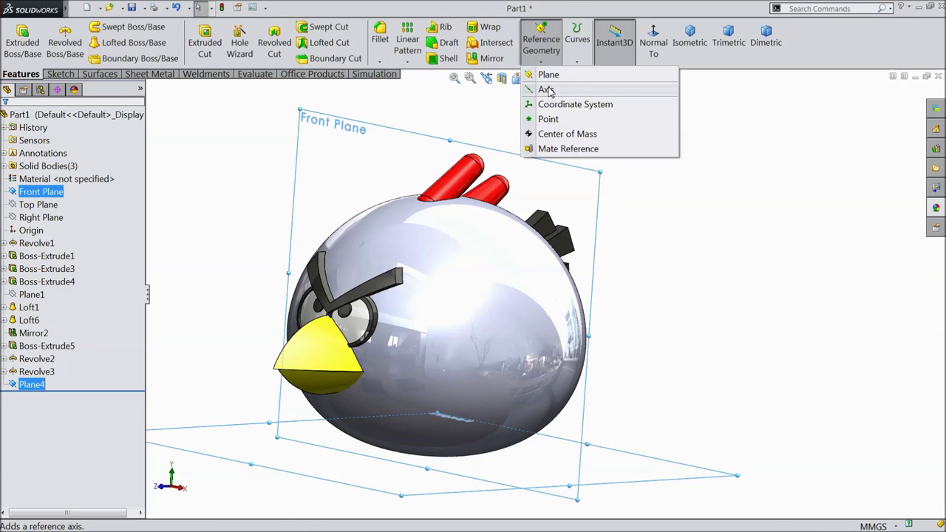
pyautogui.click(547, 89)
pyautogui.scroll(3, 474, 332)
pyautogui.moveTo(473, 332); pyautogui.dragTo(497, 378, button='middle')
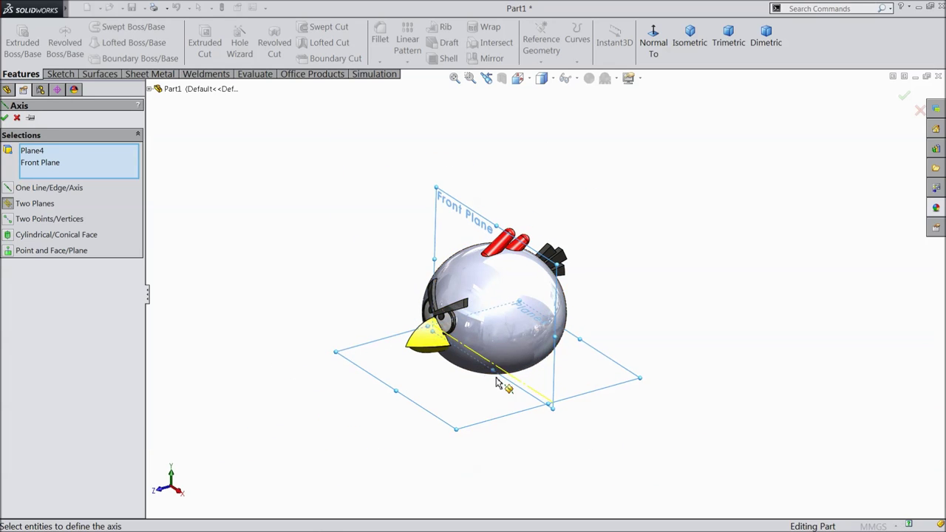
pyautogui.scroll(-3, 499, 369)
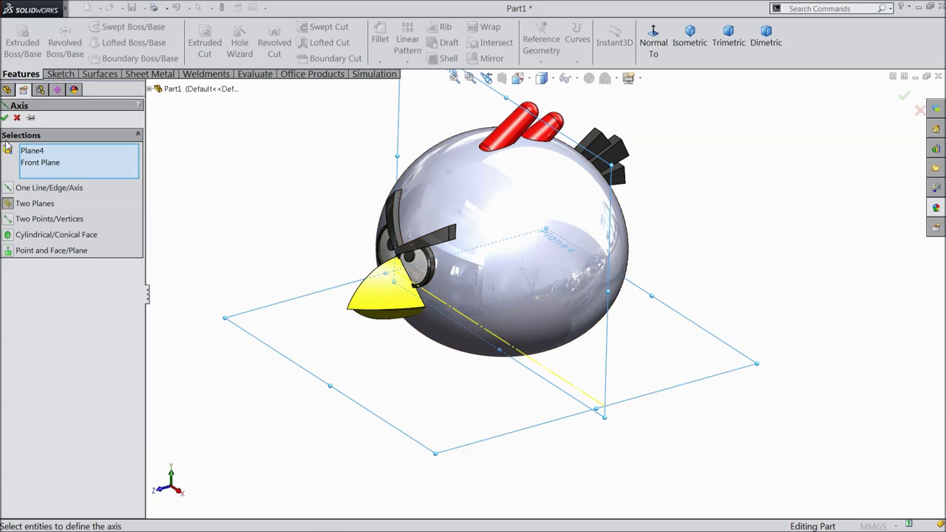
pyautogui.click(5, 117)
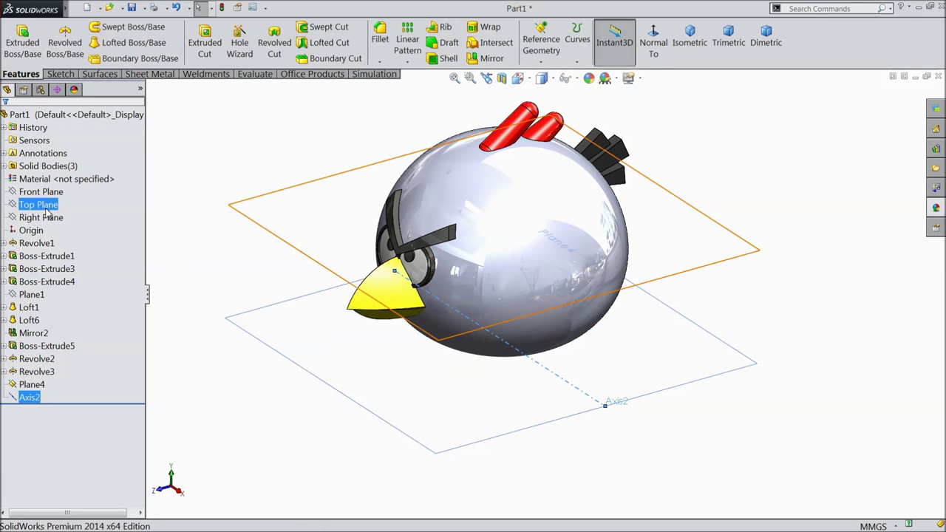
# Create a reference plane through the new axis at an angle of 111 degrees to the Top Plane
pyautogui.keyDown('ctrl'); pyautogui.click(46, 210); pyautogui.keyUp('ctrl')
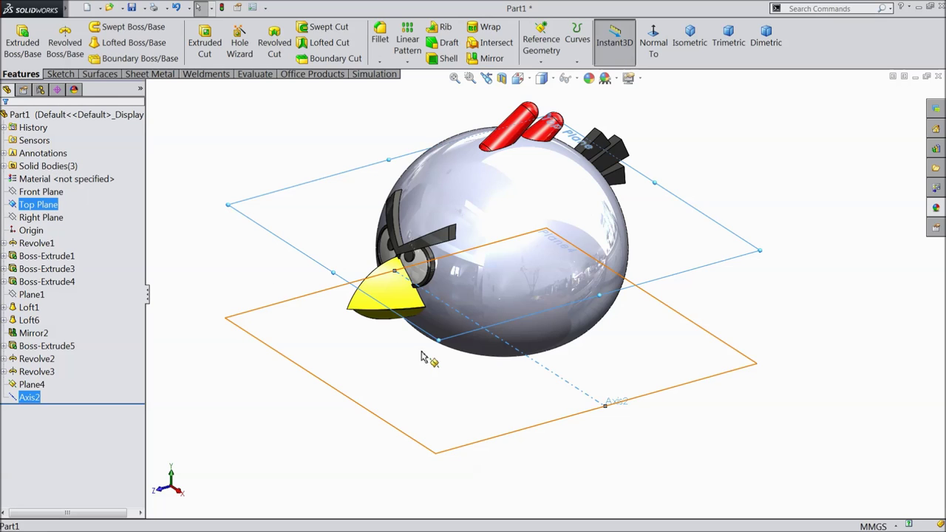
pyautogui.click(540, 64)
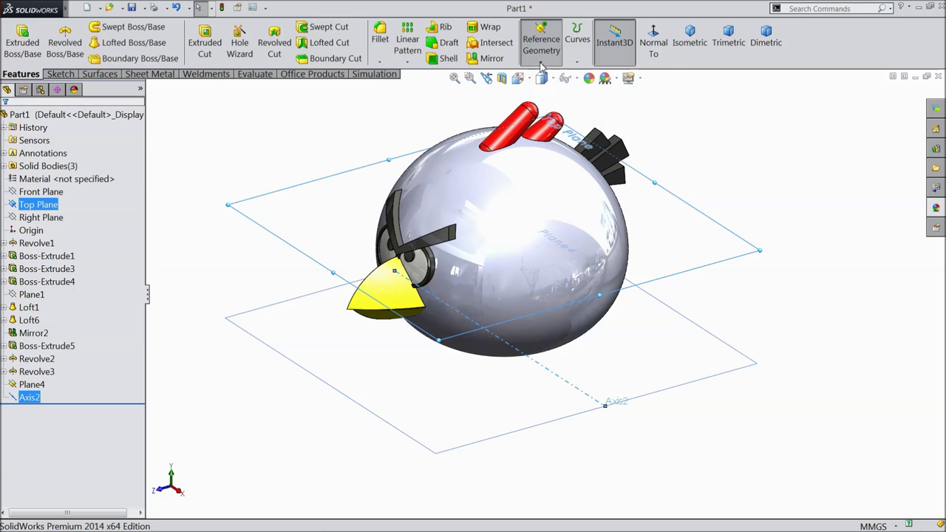
pyautogui.click(549, 74)
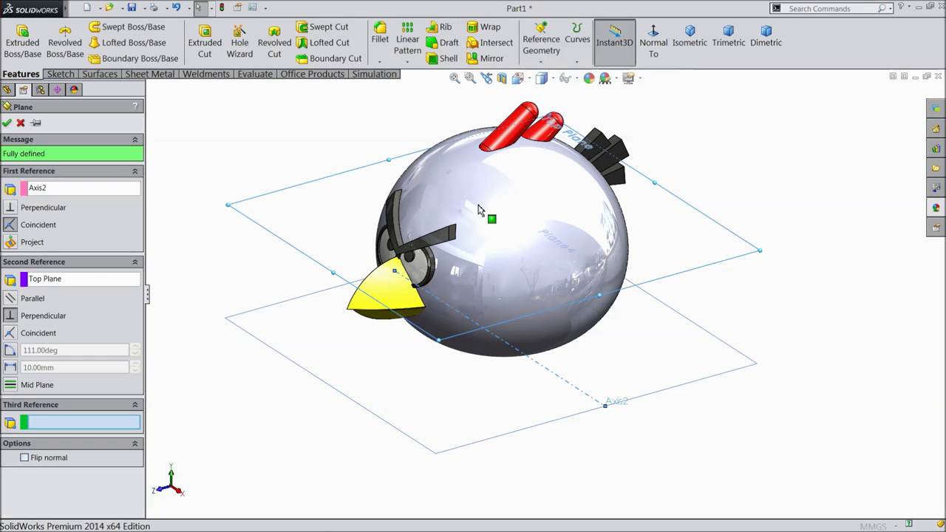
pyautogui.moveTo(249, 342); pyautogui.dragTo(274, 335, button='middle')
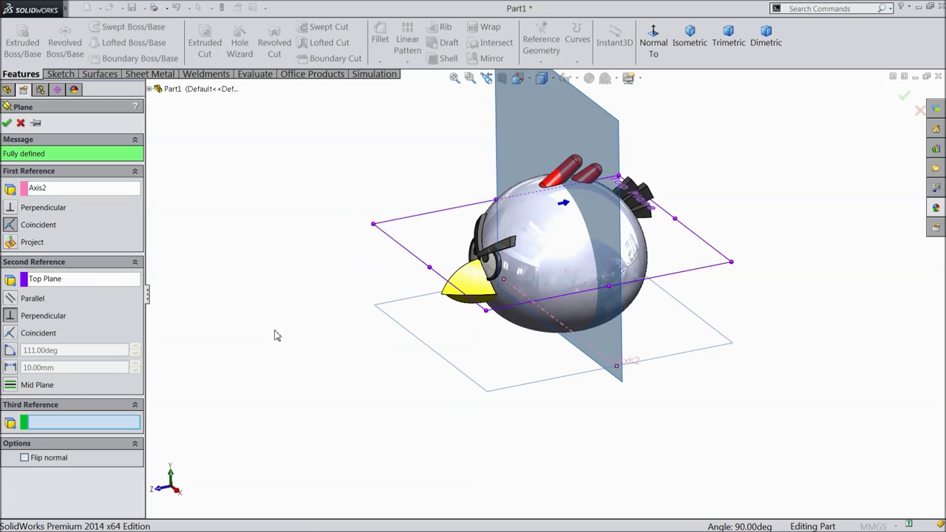
pyautogui.click(11, 352)
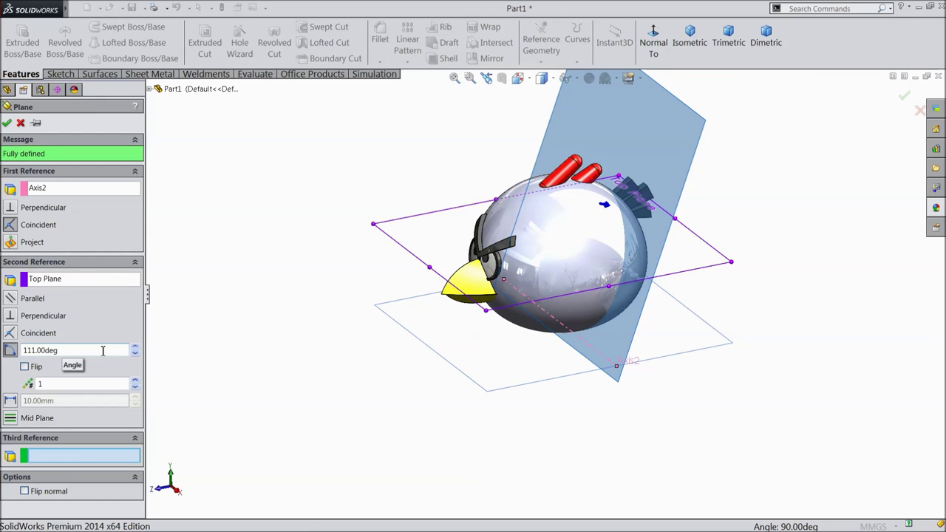
pyautogui.moveTo(229, 355); pyautogui.dragTo(245, 299, button='middle')
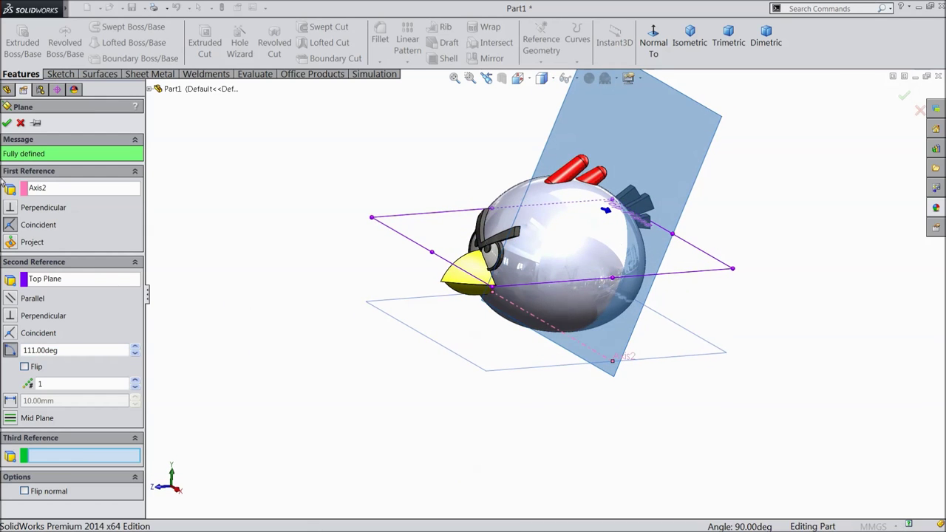
pyautogui.click(6, 123)
pyautogui.scroll(-2, 388, 377)
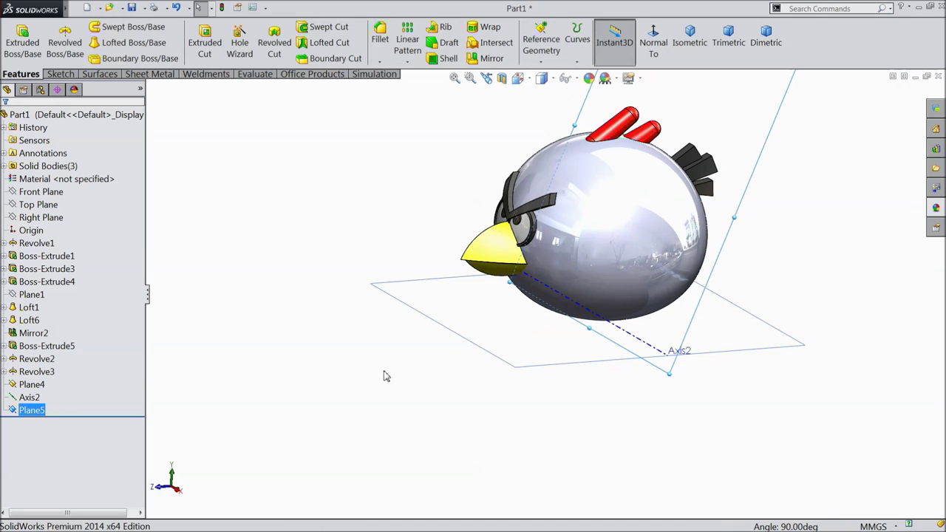
# Hide the horizontal offset plane and the reference axis below the head
pyautogui.click(421, 309)
pyautogui.click(482, 272)
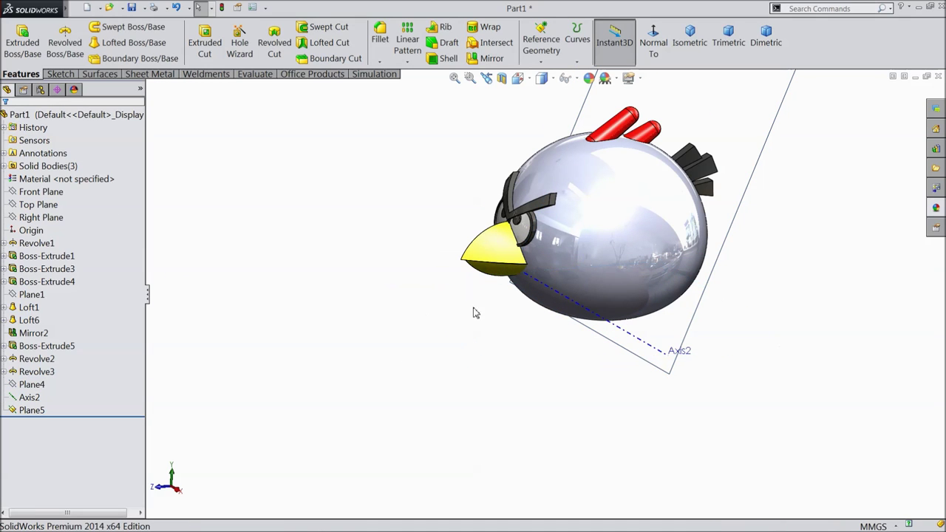
pyautogui.moveTo(491, 359)
pyautogui.mouseDown(button='middle')
pyautogui.moveTo(429, 349)
pyautogui.moveTo(611, 353)
pyautogui.mouseUp(button='middle')
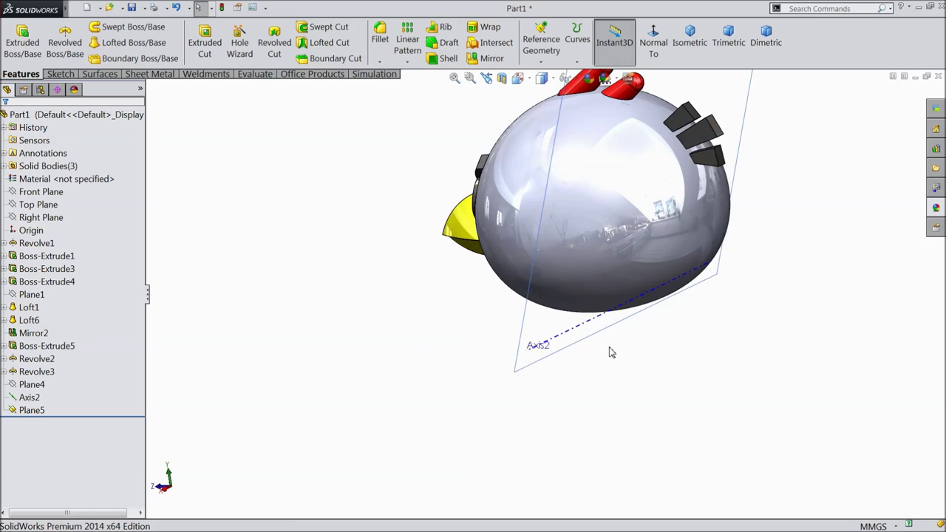
pyautogui.scroll(-2, 576, 329)
pyautogui.scroll(2, 510, 311)
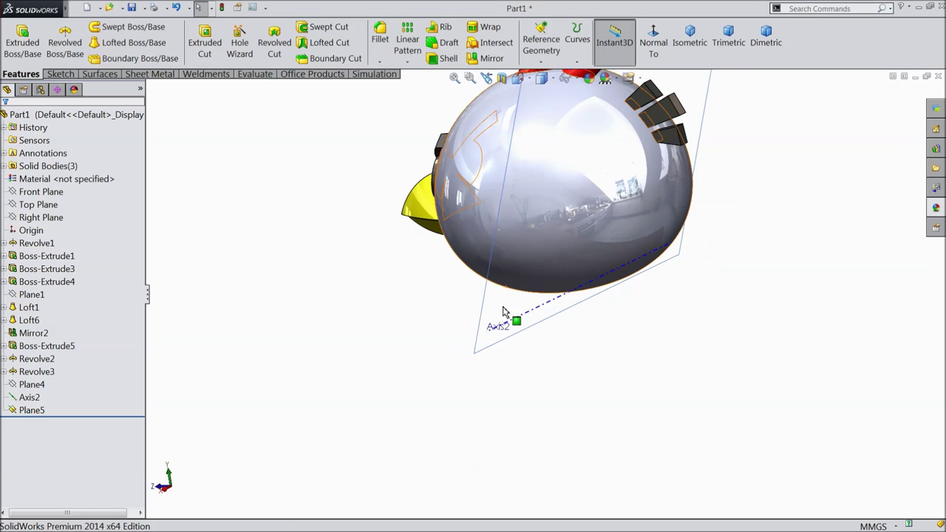
pyautogui.click(528, 320)
pyautogui.click(568, 290)
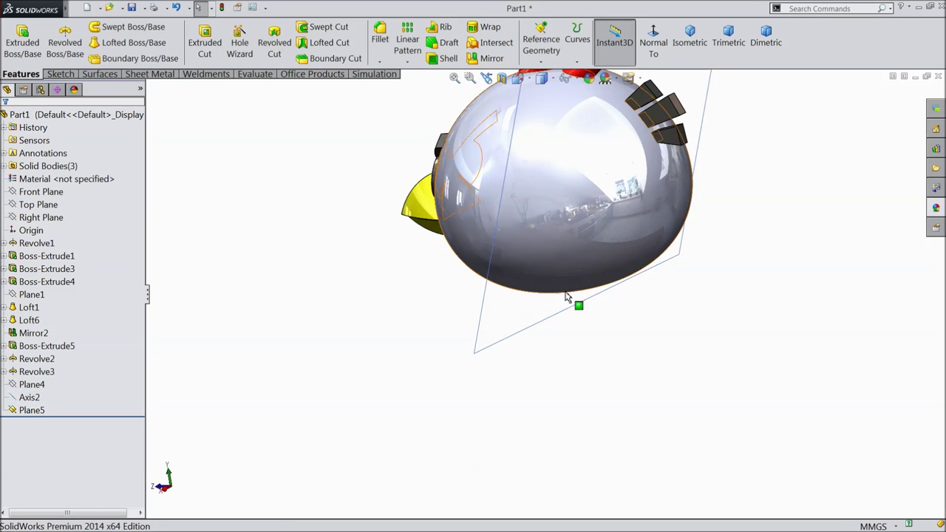
# Start a sketch on the angled plane and draw a vertical centerline from the origin down past the bottom of the head
pyautogui.scroll(2, 567, 366)
pyautogui.scroll(1, 567, 370)
pyautogui.click(516, 318)
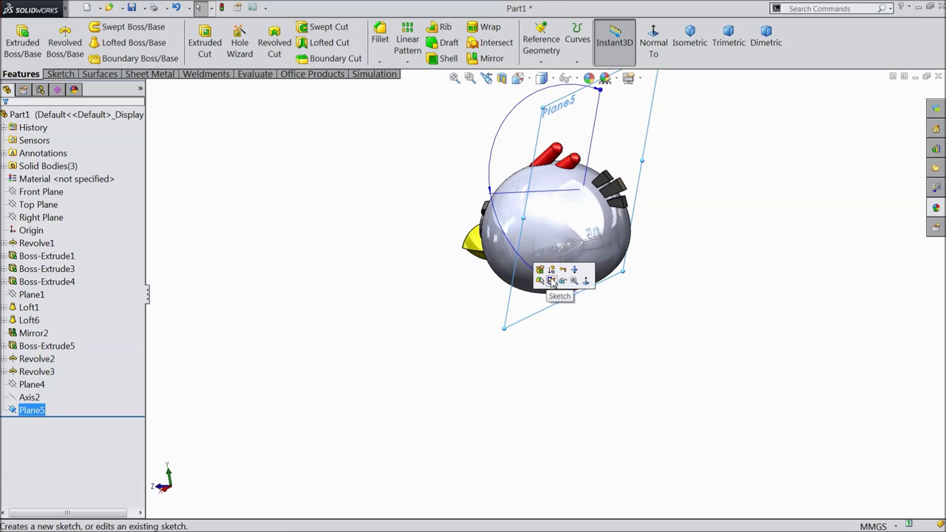
pyautogui.click(551, 281)
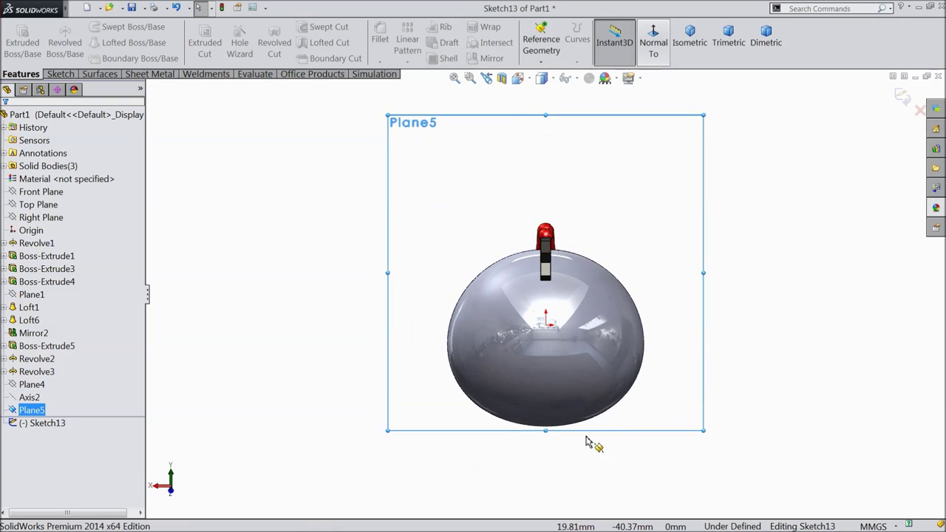
pyautogui.click(77, 74)
pyautogui.click(96, 28)
pyautogui.click(111, 53)
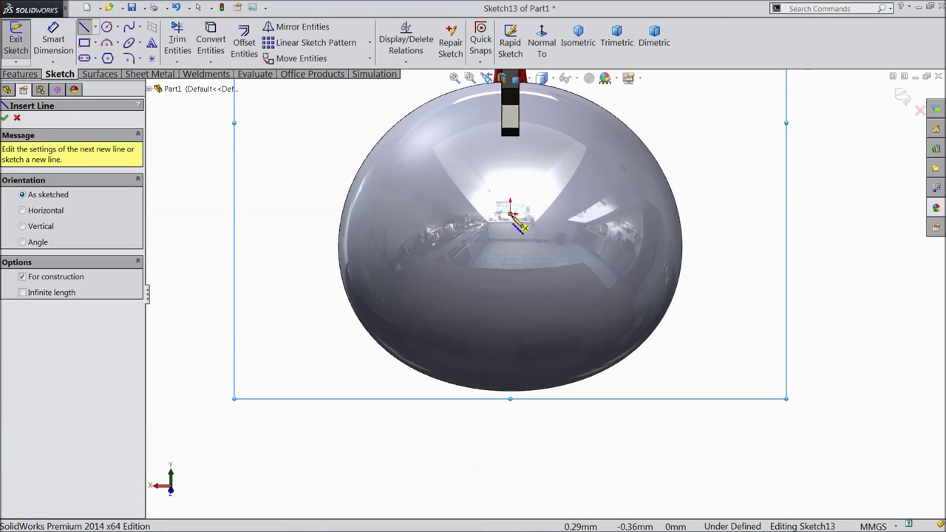
pyautogui.click(511, 214)
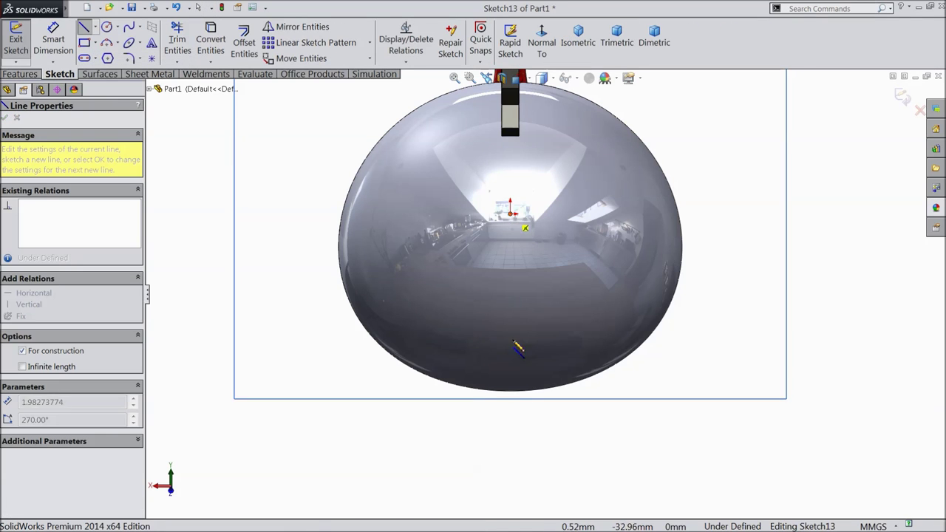
pyautogui.click(510, 459)
pyautogui.rightClick(510, 458)
pyautogui.click(562, 98)
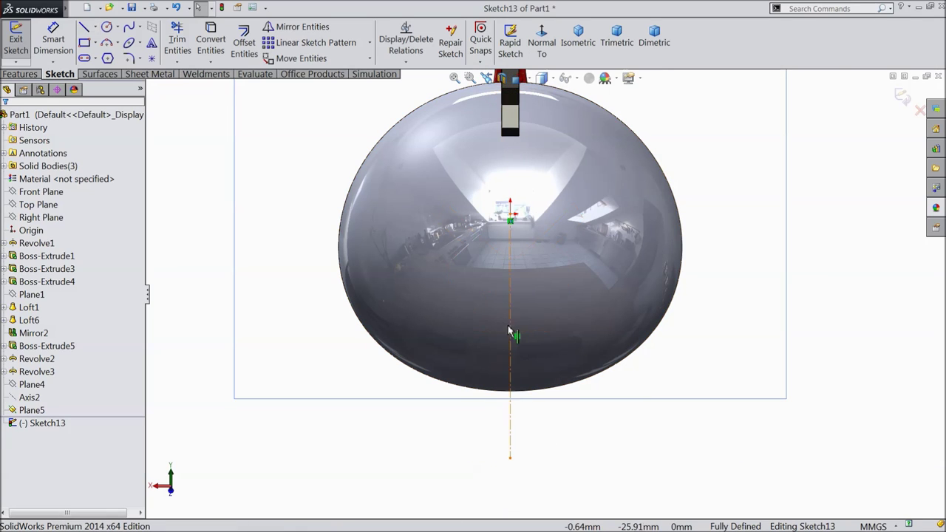
# Sketch a three-point arc of about 47 mm radius, about 80 mm wide, arching over the lower part of the head
pyautogui.click(119, 43)
pyautogui.click(129, 87)
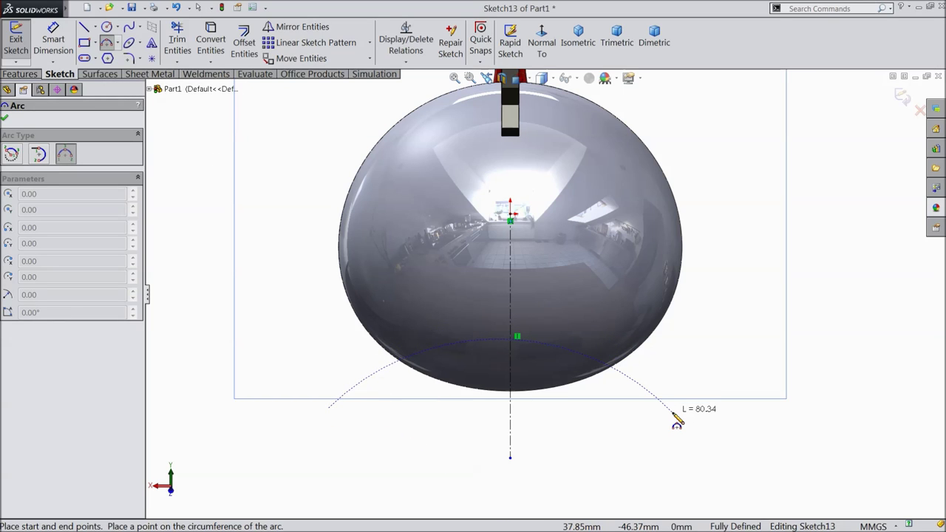
pyautogui.click(488, 322)
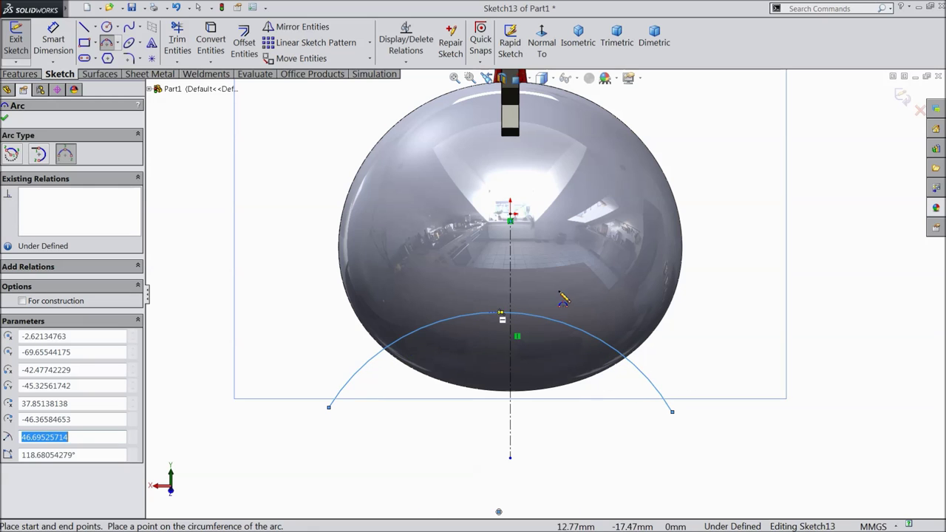
pyautogui.rightClick(718, 95)
pyautogui.click(747, 122)
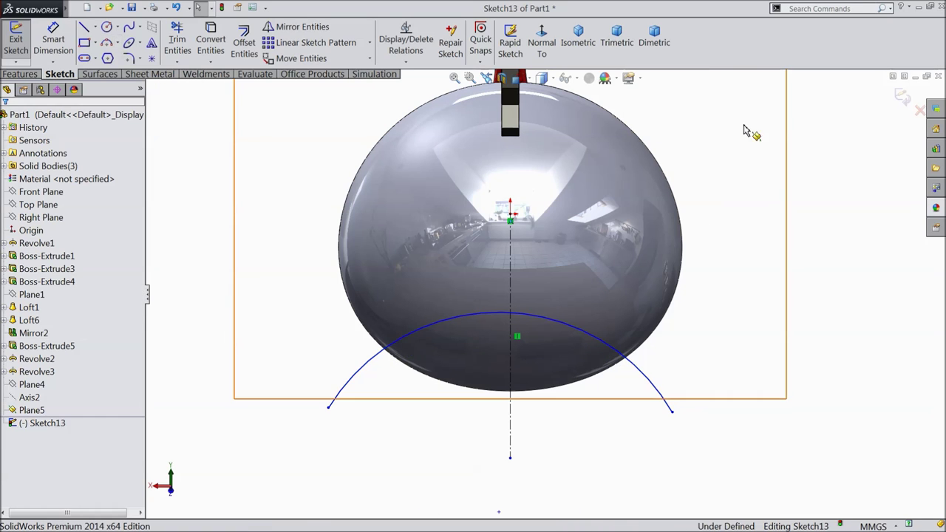
# Make the arc's two endpoints symmetric about the vertical centerline
pyautogui.click(673, 414)
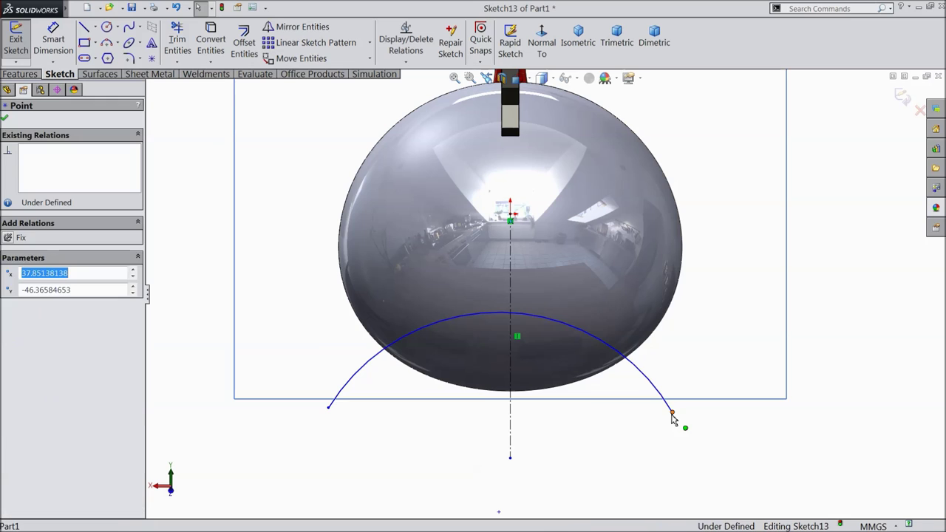
pyautogui.keyDown('ctrl'); pyautogui.click(329, 408); pyautogui.keyUp('ctrl')
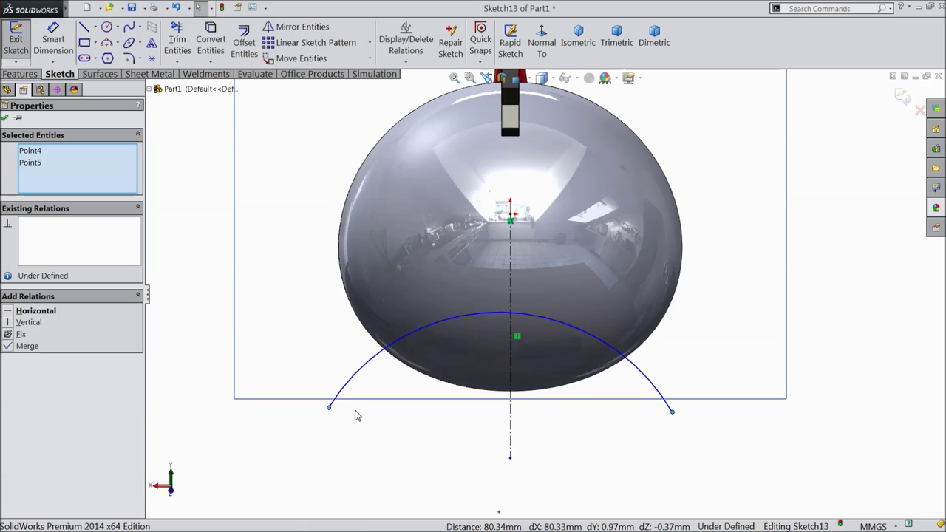
pyautogui.keyDown('ctrl'); pyautogui.click(510, 432); pyautogui.keyUp('ctrl')
pyautogui.click(537, 385)
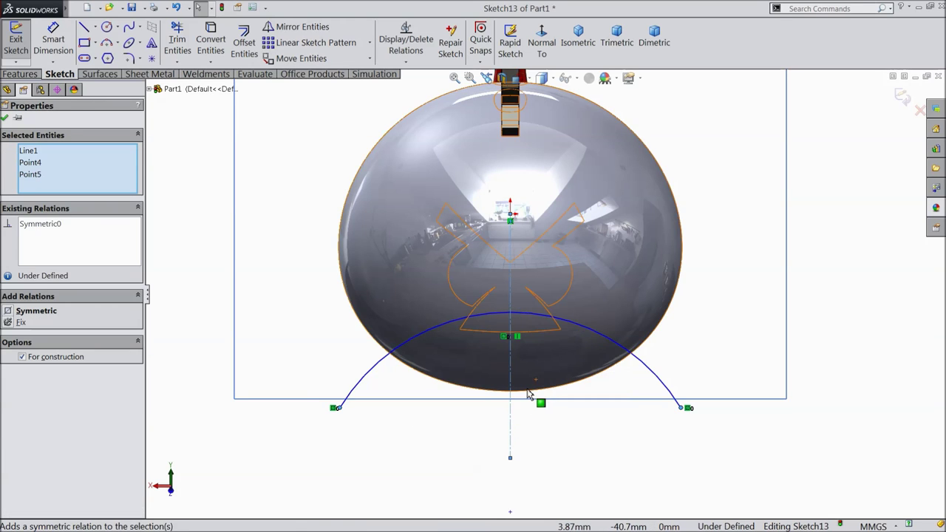
pyautogui.click(7, 119)
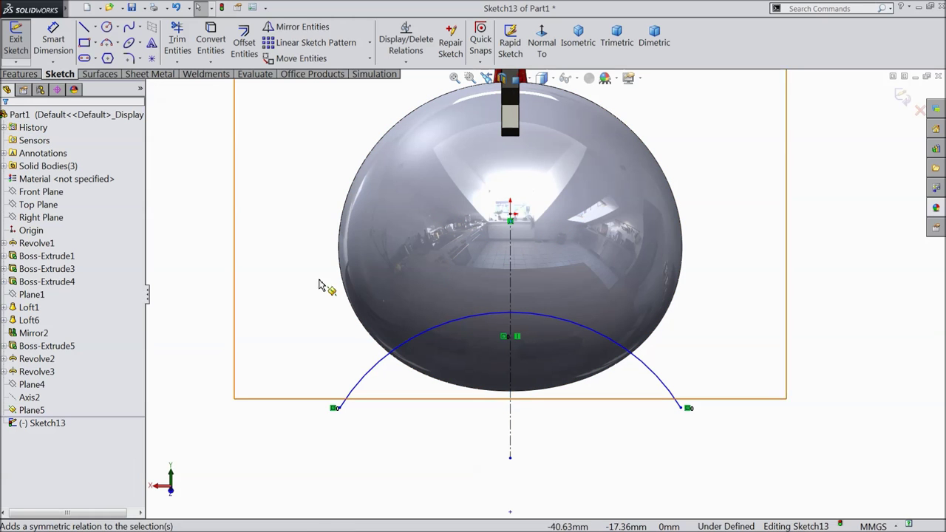
# Dimension the arc's radius, keeping its value as drawn
pyautogui.moveTo(406, 392)
pyautogui.mouseDown(button='middle')
pyautogui.moveTo(423, 338)
pyautogui.moveTo(507, 348)
pyautogui.moveTo(480, 363)
pyautogui.moveTo(383, 377)
pyautogui.moveTo(392, 338)
pyautogui.mouseUp(button='middle')
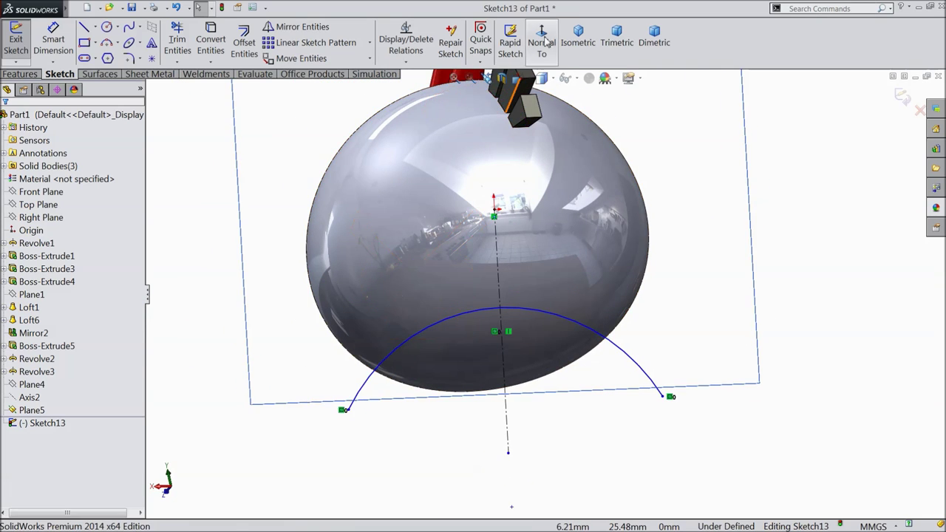
pyautogui.click(543, 42)
pyautogui.click(65, 43)
pyautogui.click(445, 329)
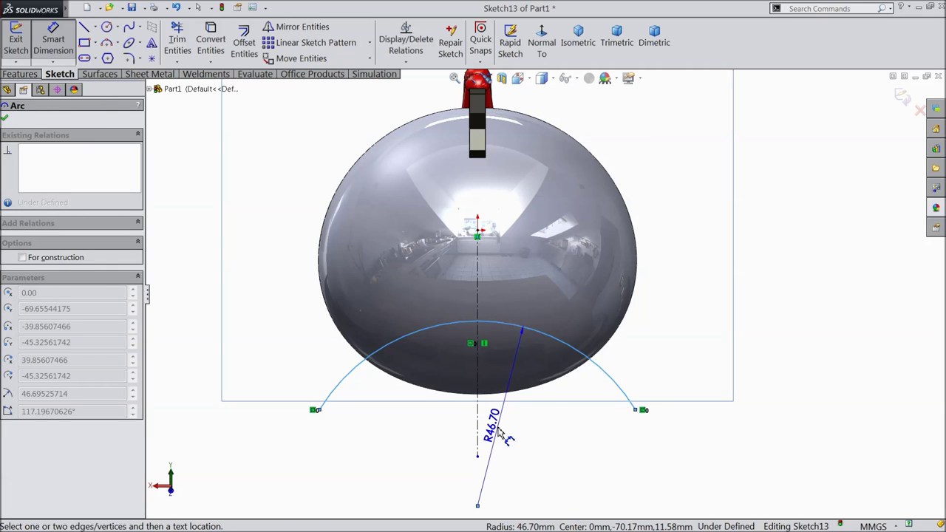
pyautogui.click(501, 434)
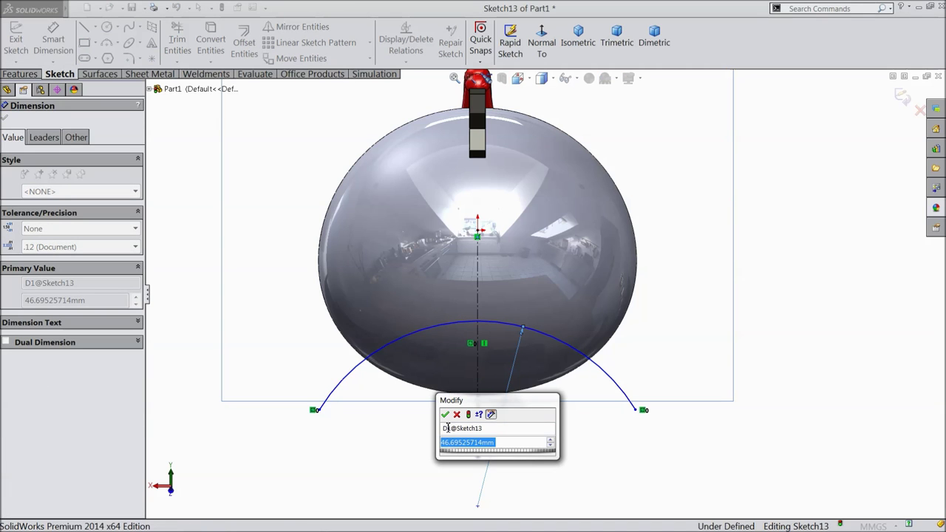
pyautogui.click(445, 415)
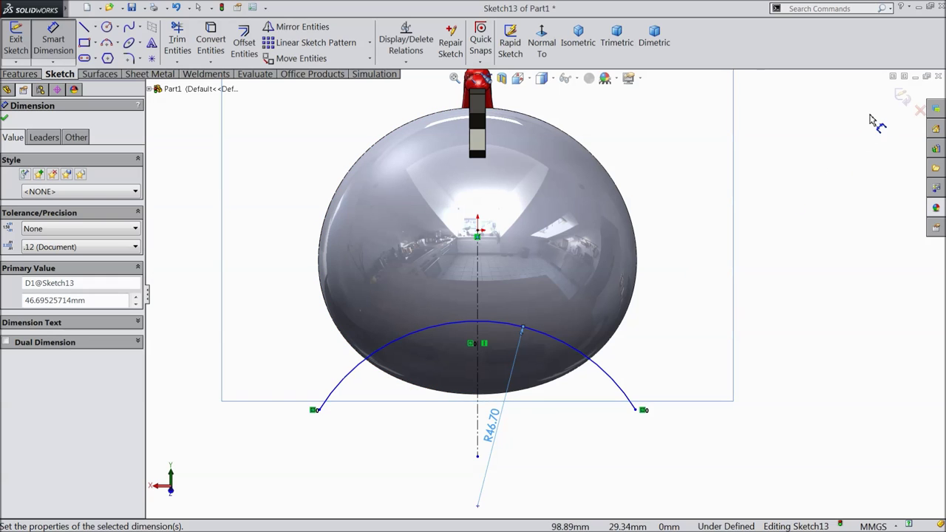
# Split the head's outer face with a projection Split Line, using the current arc sketch
pyautogui.click(23, 75)
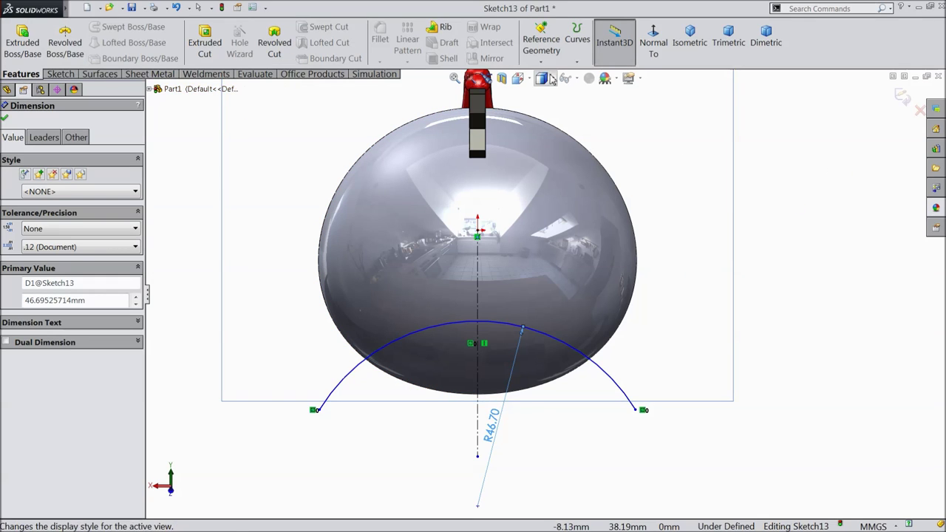
pyautogui.click(578, 60)
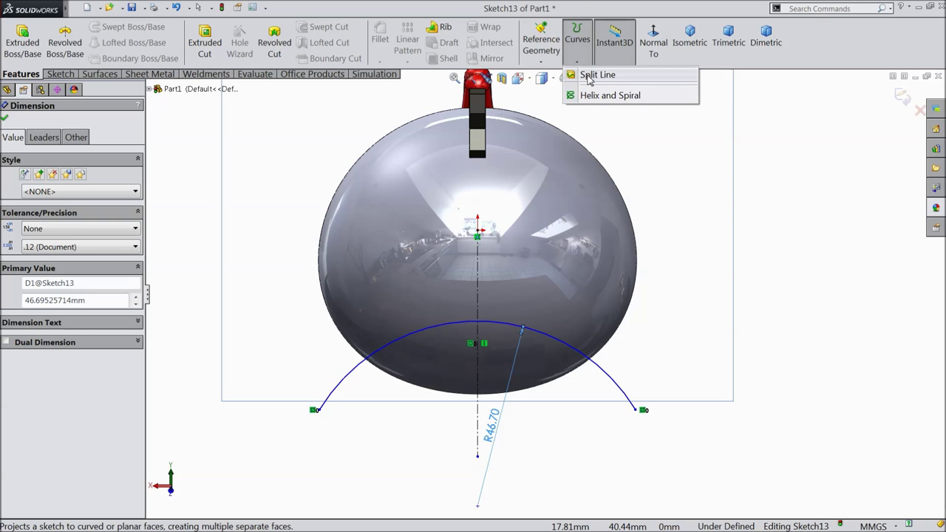
pyautogui.click(589, 78)
pyautogui.scroll(-5, 573, 296)
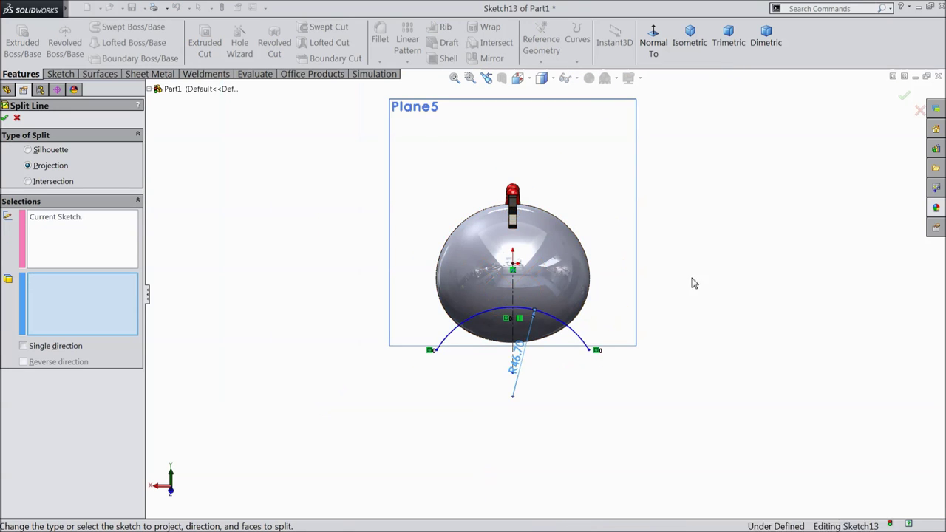
pyautogui.moveTo(691, 281); pyautogui.dragTo(761, 305, button='middle')
pyautogui.scroll(3, 528, 342)
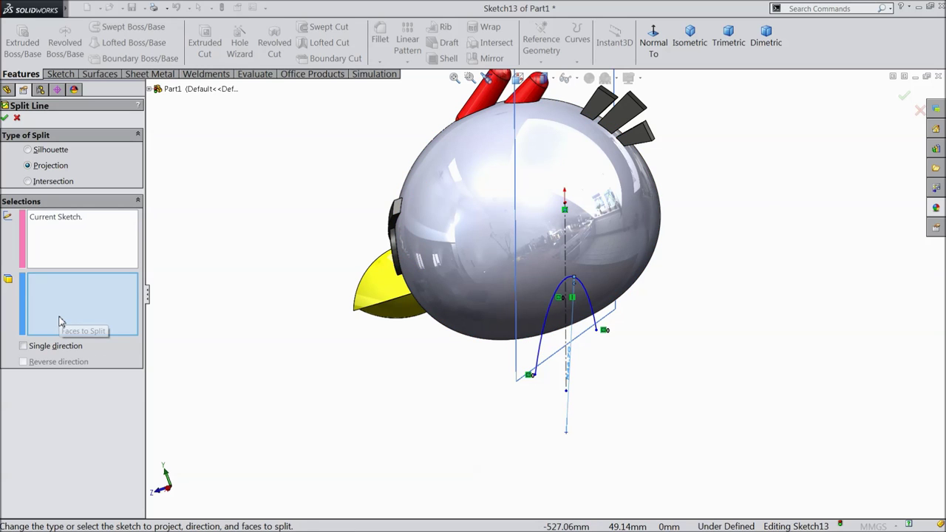
pyautogui.click(449, 264)
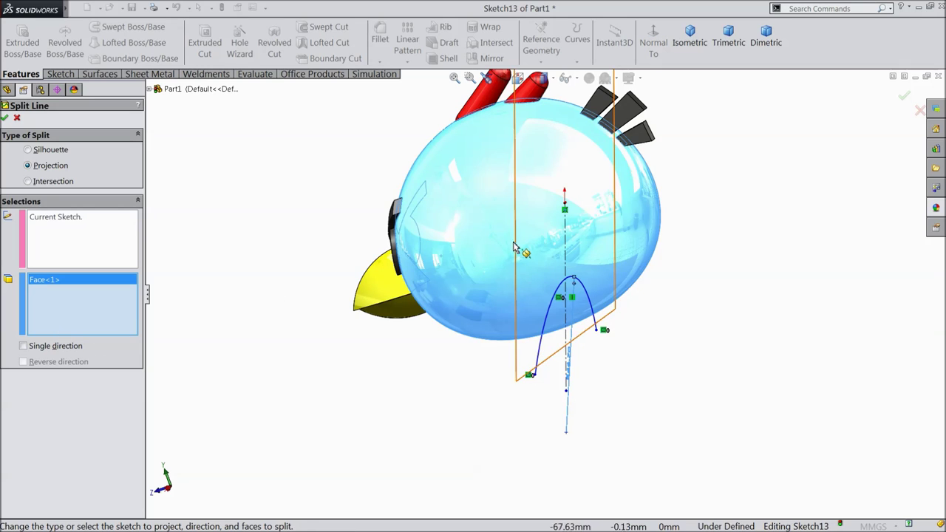
pyautogui.click(6, 118)
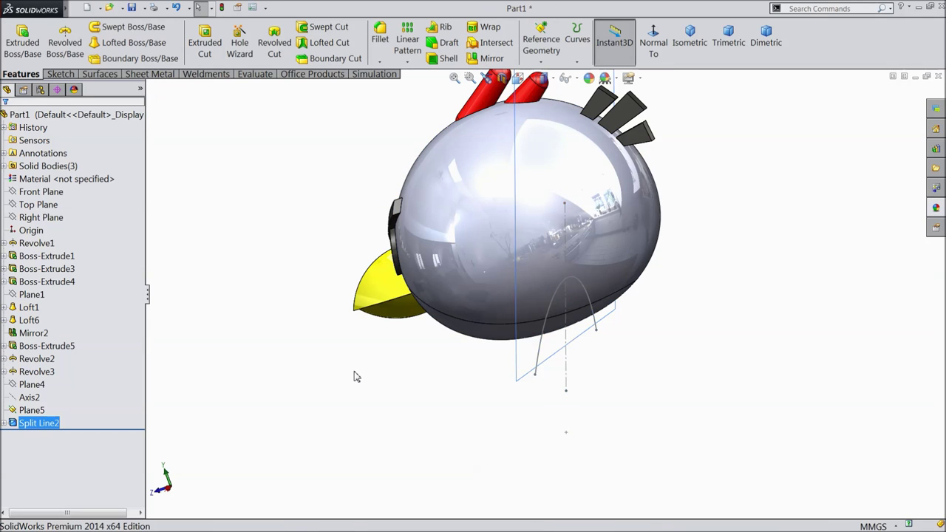
# Hide the angled reference plane around the head
pyautogui.moveTo(354, 377); pyautogui.dragTo(399, 224, button='middle')
pyautogui.click(633, 363)
pyautogui.moveTo(633, 363); pyautogui.dragTo(340, 351, button='middle')
pyautogui.click(399, 295)
pyautogui.click(670, 321)
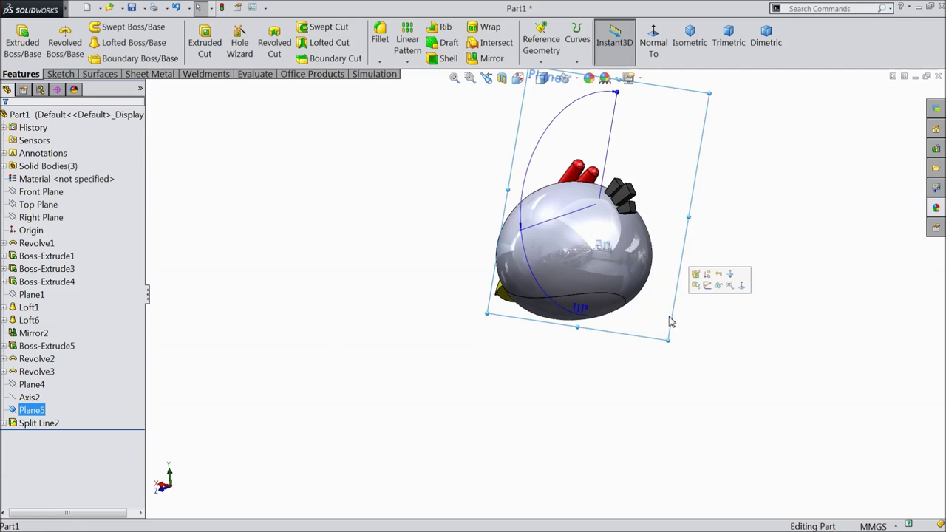
pyautogui.click(718, 286)
# Apply the white high gloss plastic appearance to the split-off lower belly face of the head
pyautogui.scroll(-3, 676, 251)
pyautogui.moveTo(675, 251)
pyautogui.mouseDown(button='middle')
pyautogui.moveTo(667, 192)
pyautogui.moveTo(585, 313)
pyautogui.mouseUp(button='middle')
pyautogui.scroll(-2, 585, 313)
pyautogui.click(502, 322)
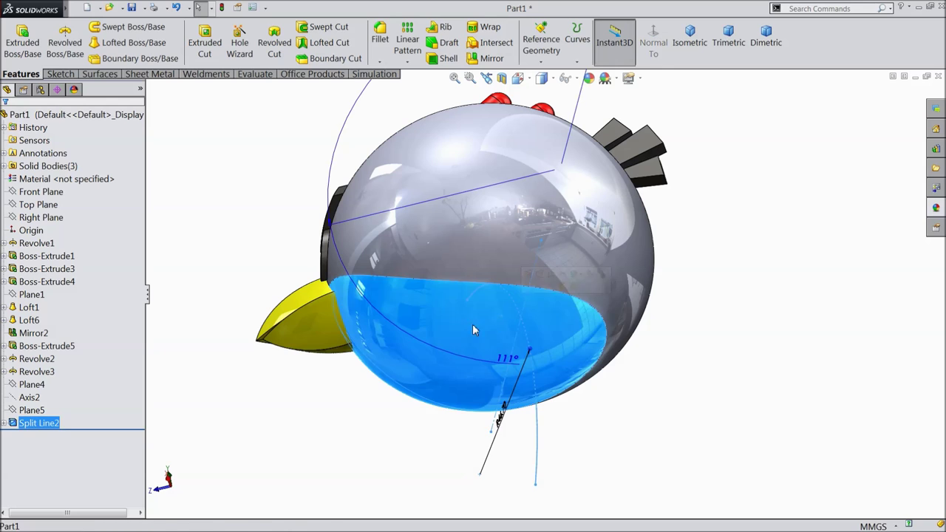
pyautogui.click(936, 209)
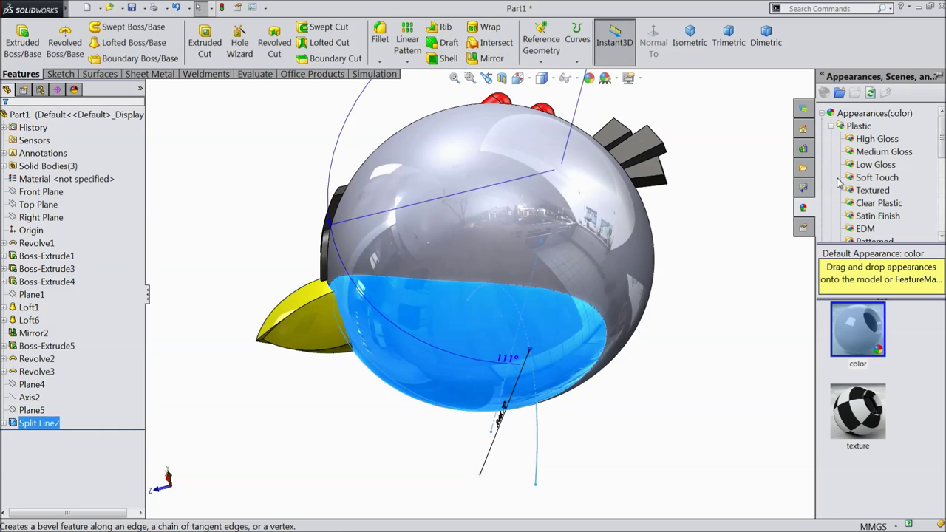
pyautogui.click(857, 140)
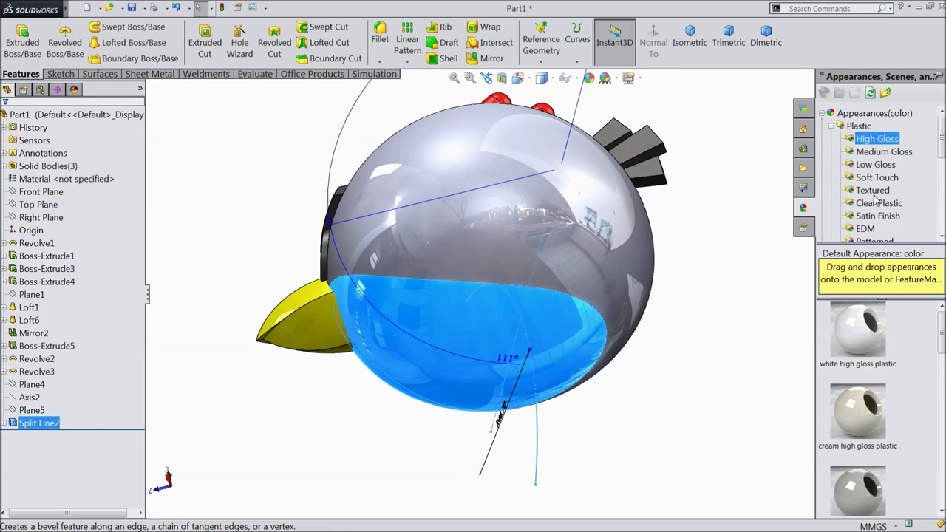
pyautogui.click(858, 329)
# Color the head's main outer face above the belly red, using a swatch from the standard palette
pyautogui.moveTo(702, 352); pyautogui.dragTo(580, 270, button='middle')
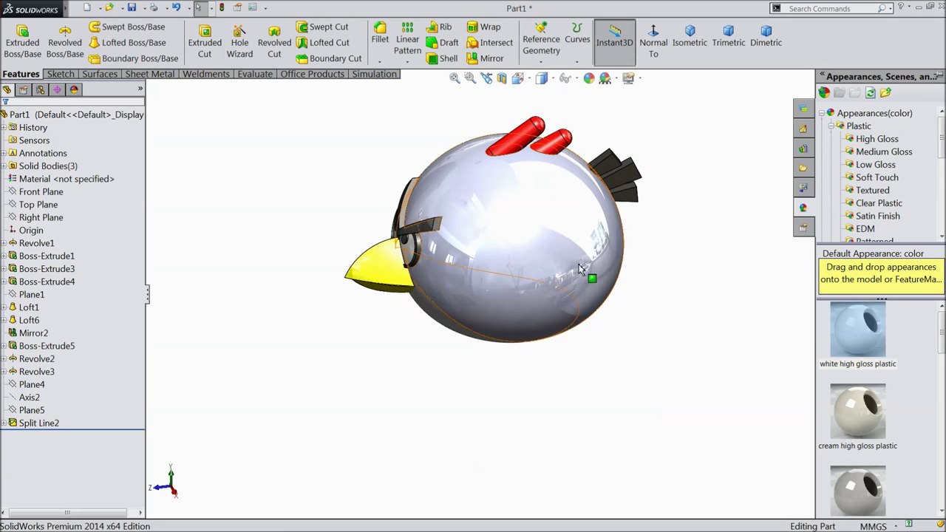
pyautogui.click(558, 288)
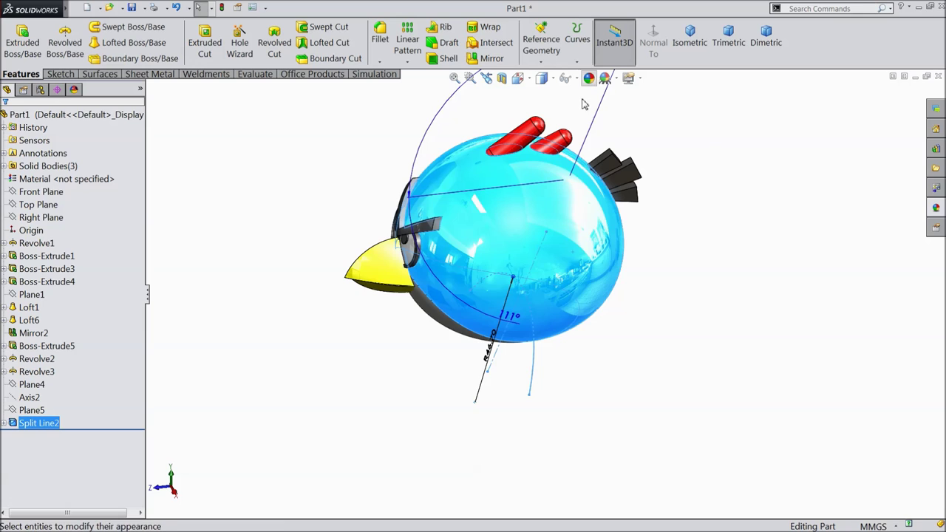
pyautogui.click(572, 121)
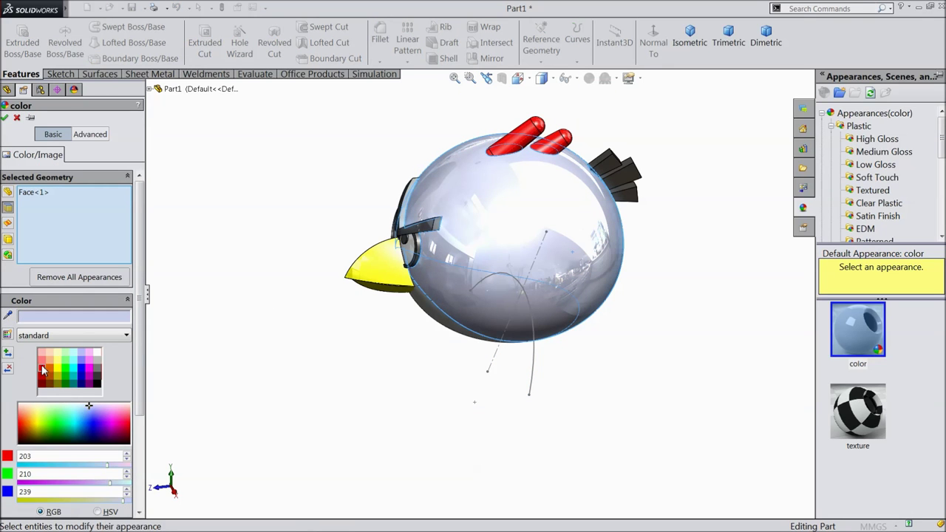
pyautogui.click(43, 369)
pyautogui.click(5, 118)
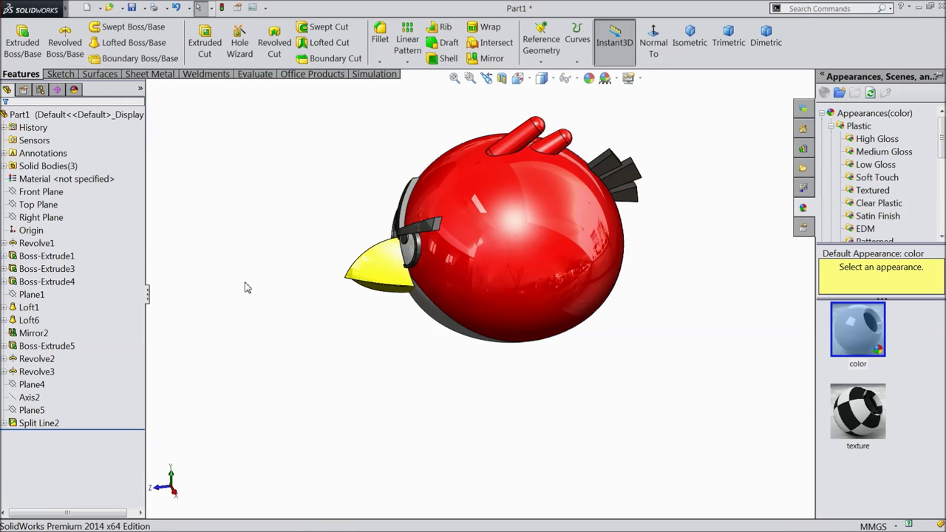
# Examine the colored bird head from several angles, including its face, belly, tufts and tail strips
pyautogui.moveTo(251, 174); pyautogui.dragTo(327, 291, button='middle')
pyautogui.scroll(5, 559, 214)
pyautogui.scroll(-1, 524, 239)
pyautogui.moveTo(524, 240); pyautogui.dragTo(533, 332, button='middle')
pyautogui.scroll(-2, 456, 245)
pyautogui.scroll(3, 686, 296)
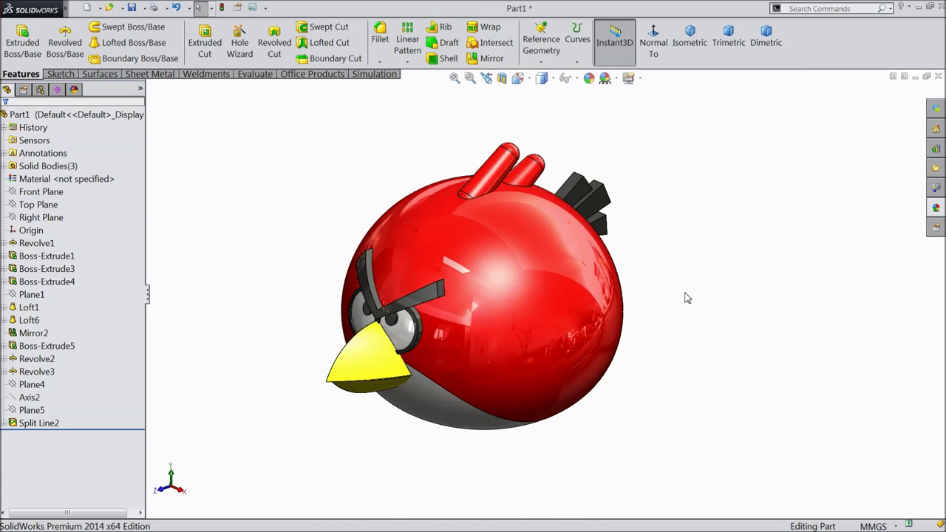
pyautogui.moveTo(548, 290); pyautogui.dragTo(554, 305, button='middle')
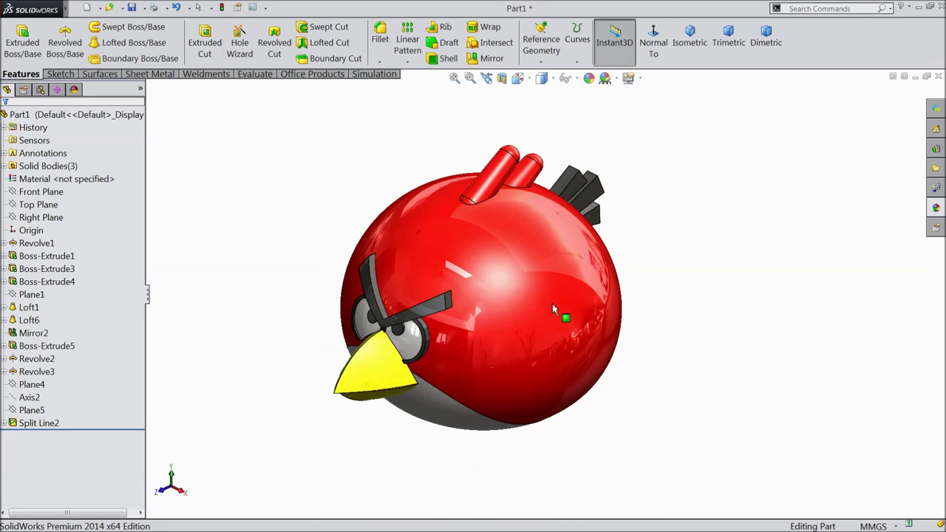
pyautogui.scroll(-2, 455, 317)
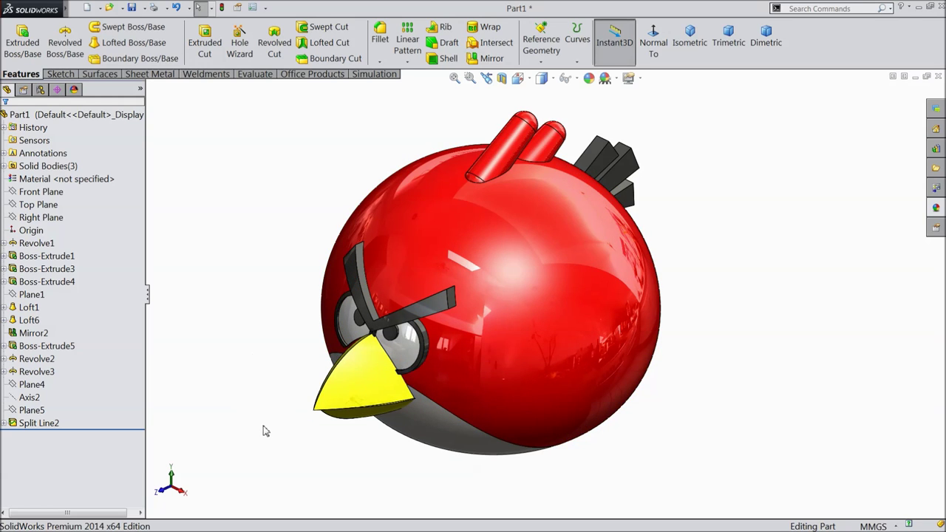